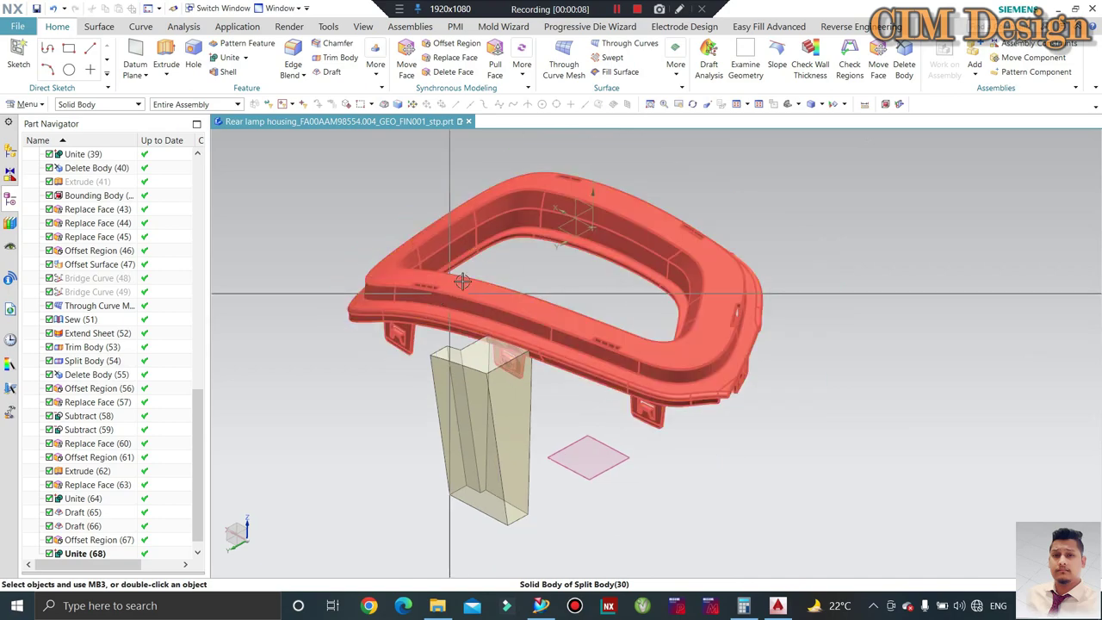
- Orbit and zoom the housing and lifter block through side and oblique top views
mouse_move(754, 344)
middle_down()
mouse_move(467, 350)
mouse_move(546, 363)
mouse_move(536, 359)
middle_up()
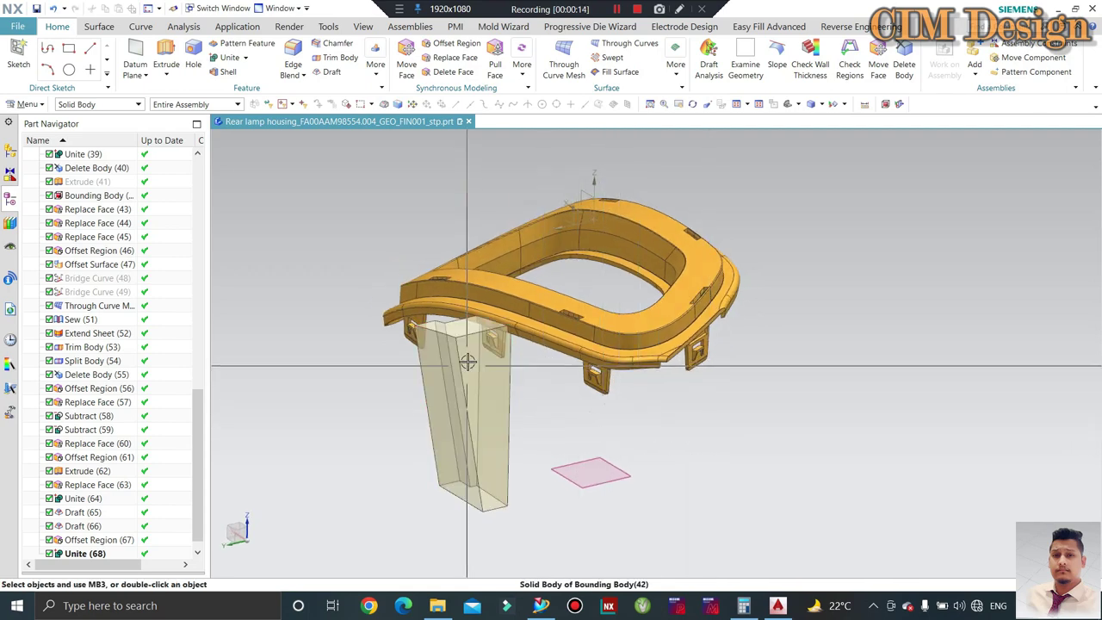
middle_drag(467, 362, 517, 366)
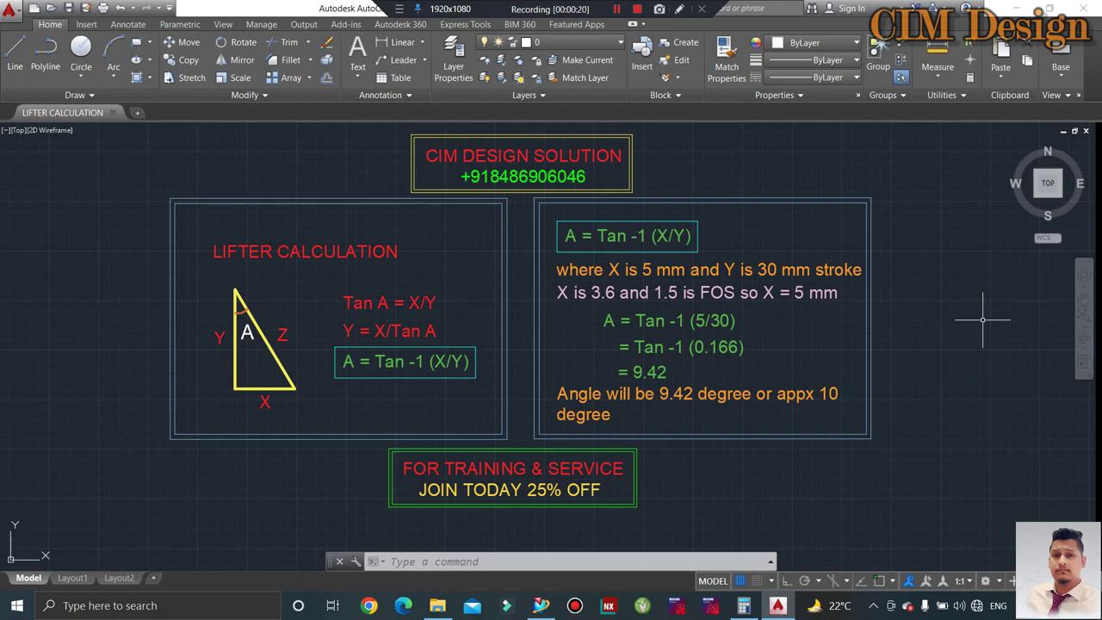
click(1017, 8)
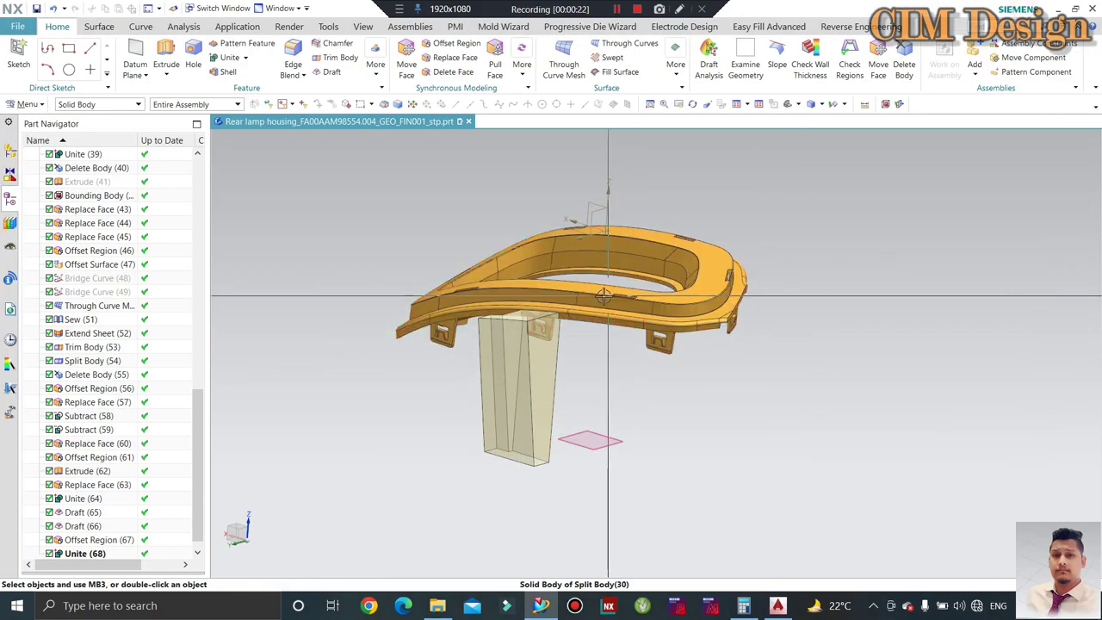
mouse_move(594, 284)
middle_down()
mouse_move(600, 296)
mouse_move(562, 352)
mouse_move(507, 275)
middle_up()
scroll(542, 269, up, 3)
scroll(569, 264, up, 2)
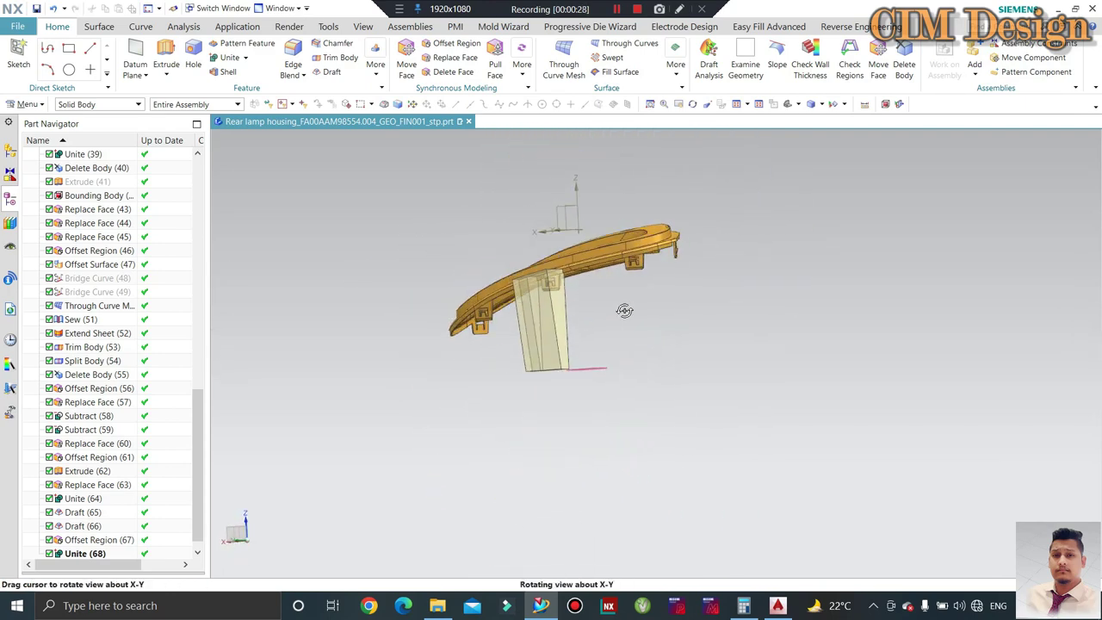
middle_drag(571, 262, 615, 327)
scroll(573, 300, down, 2)
mouse_move(347, 219)
middle_down()
mouse_move(359, 190)
mouse_move(733, 305)
mouse_move(634, 313)
mouse_move(443, 283)
middle_up()
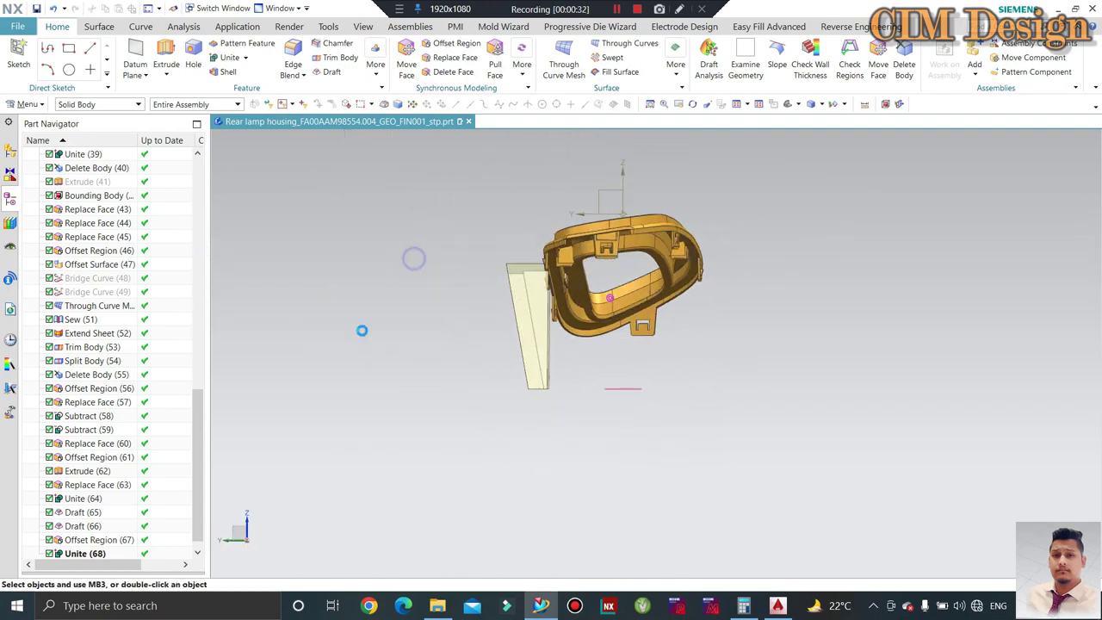
- Glance at the lifter calculation drawing, then orbit to look into the ring opening
click(778, 606)
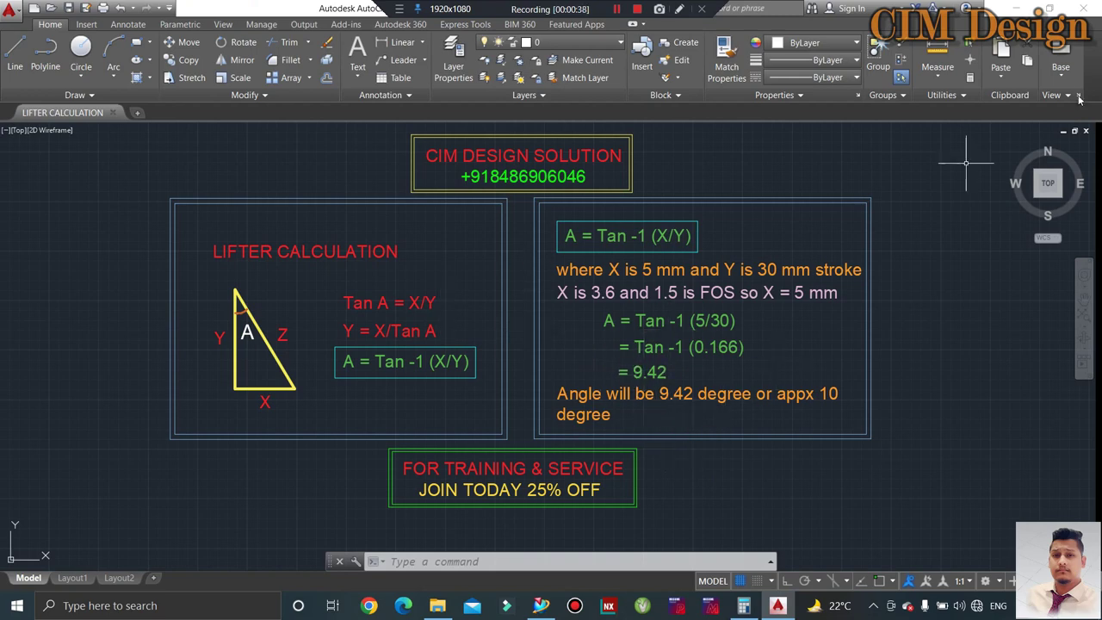
click(1020, 7)
mouse_move(492, 327)
middle_down()
mouse_move(704, 395)
mouse_move(649, 351)
mouse_move(559, 349)
mouse_move(528, 310)
middle_up()
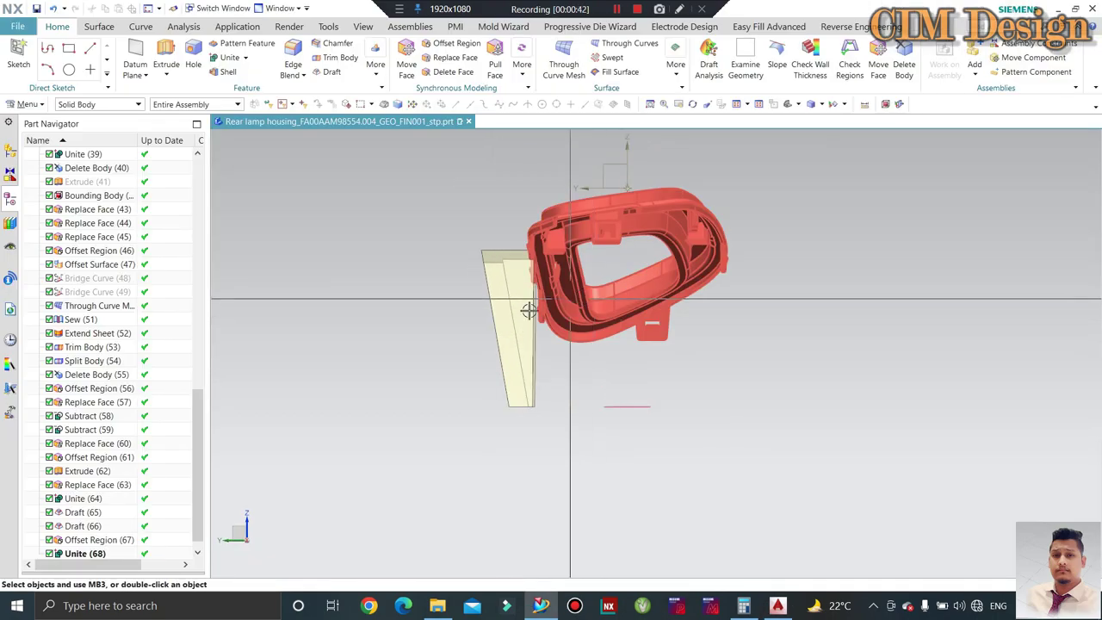
mouse_move(707, 388)
middle_down()
mouse_move(735, 396)
mouse_move(707, 401)
middle_up()
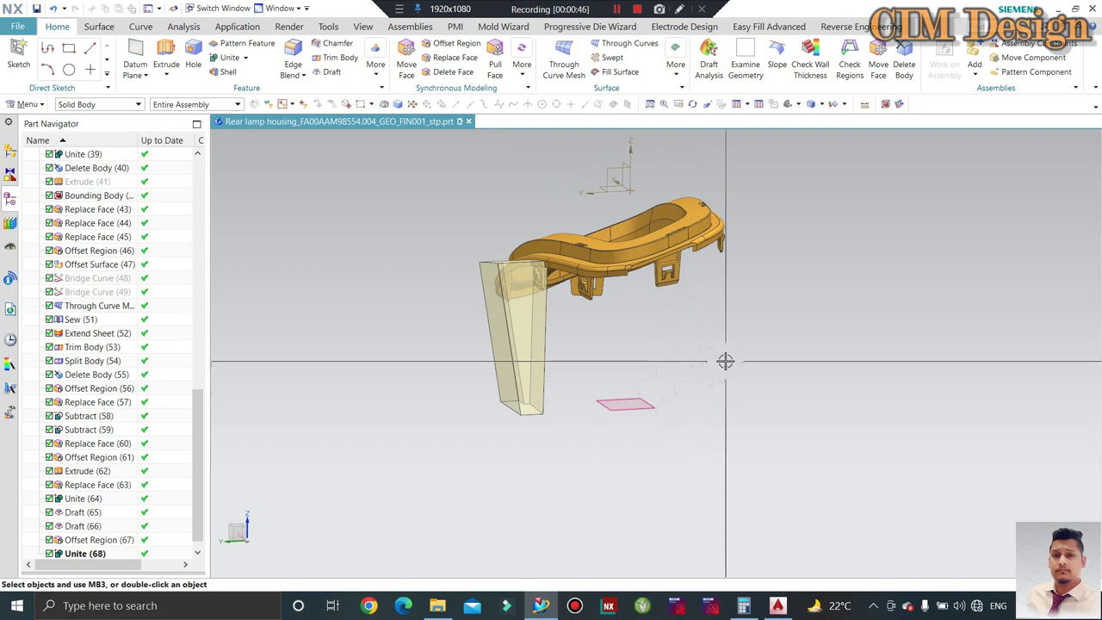
mouse_move(733, 358)
middle_down()
mouse_move(795, 336)
mouse_move(485, 379)
mouse_move(512, 392)
mouse_move(559, 387)
middle_up()
scroll(586, 383, up, 2)
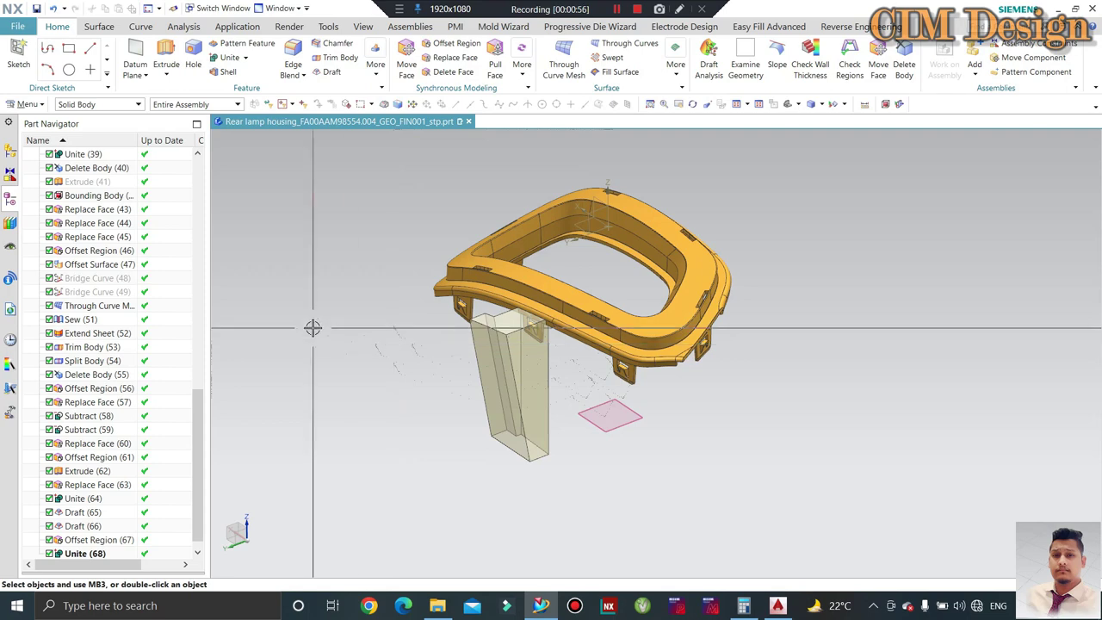
- Orbit and zoom from the housing corner at the lifter to the whole ring
mouse_move(313, 327)
middle_down()
mouse_move(224, 313)
mouse_move(511, 299)
middle_up()
scroll(512, 299, up, 5)
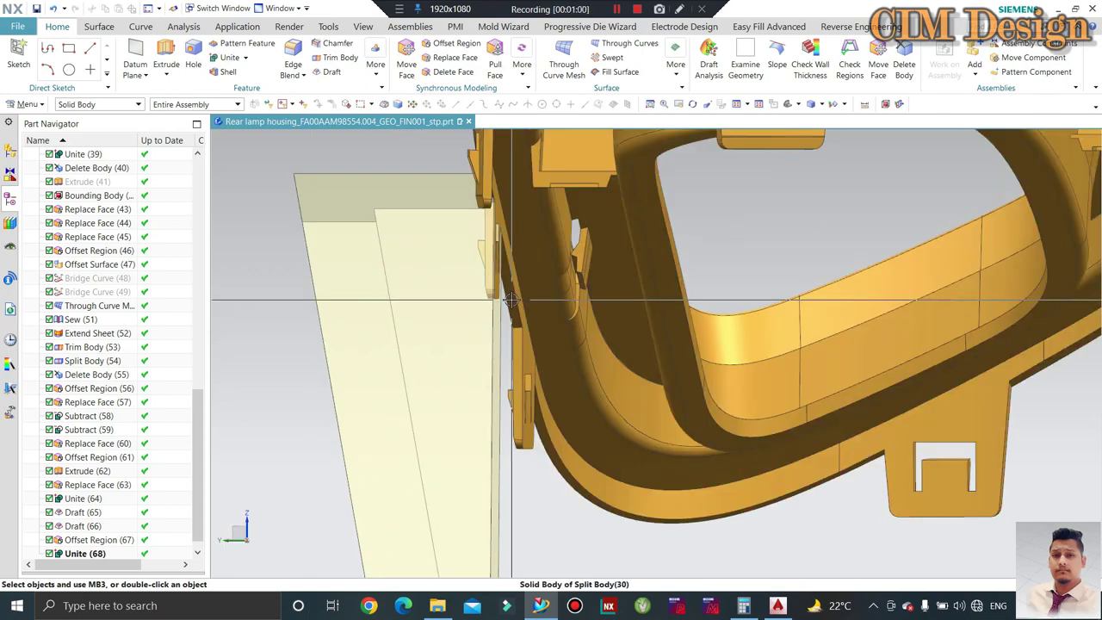
scroll(511, 299, down, 3)
scroll(511, 299, down, 3)
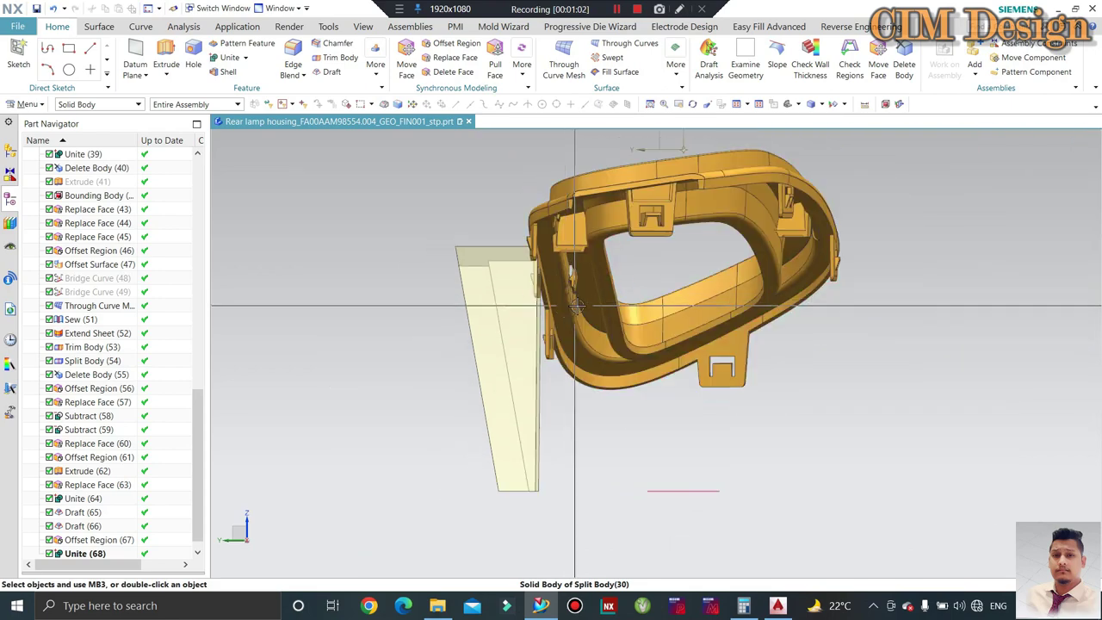
middle_drag(512, 299, 610, 401)
scroll(610, 401, up, 2)
scroll(457, 323, up, 2)
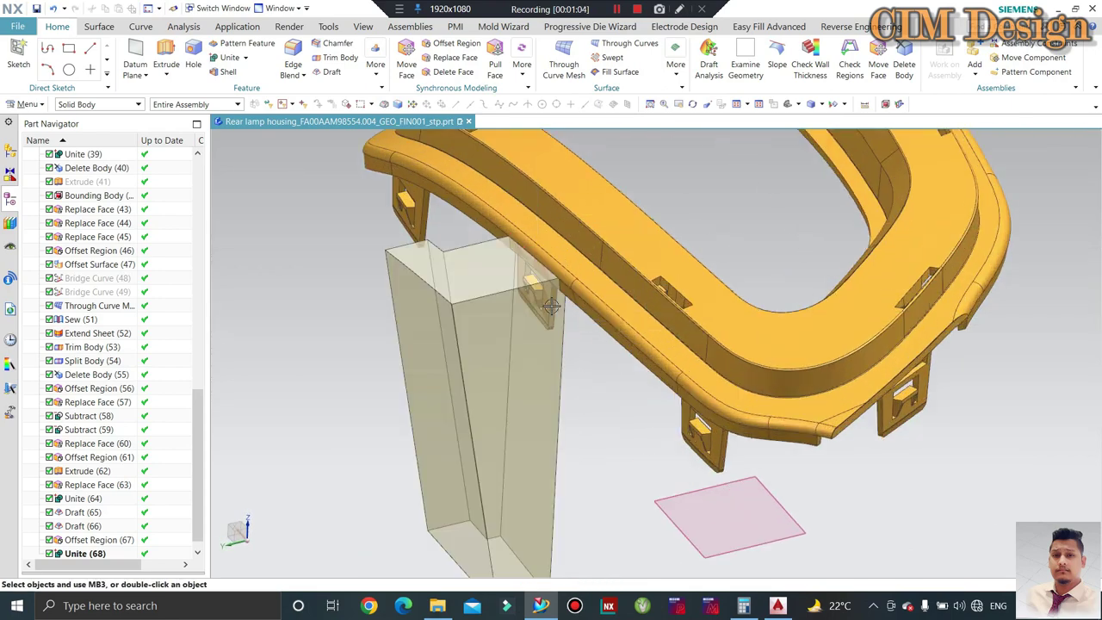
scroll(443, 337, up, 1)
scroll(565, 343, down, 4)
mouse_move(566, 343)
middle_down()
mouse_move(618, 341)
mouse_move(675, 352)
mouse_move(669, 363)
middle_up()
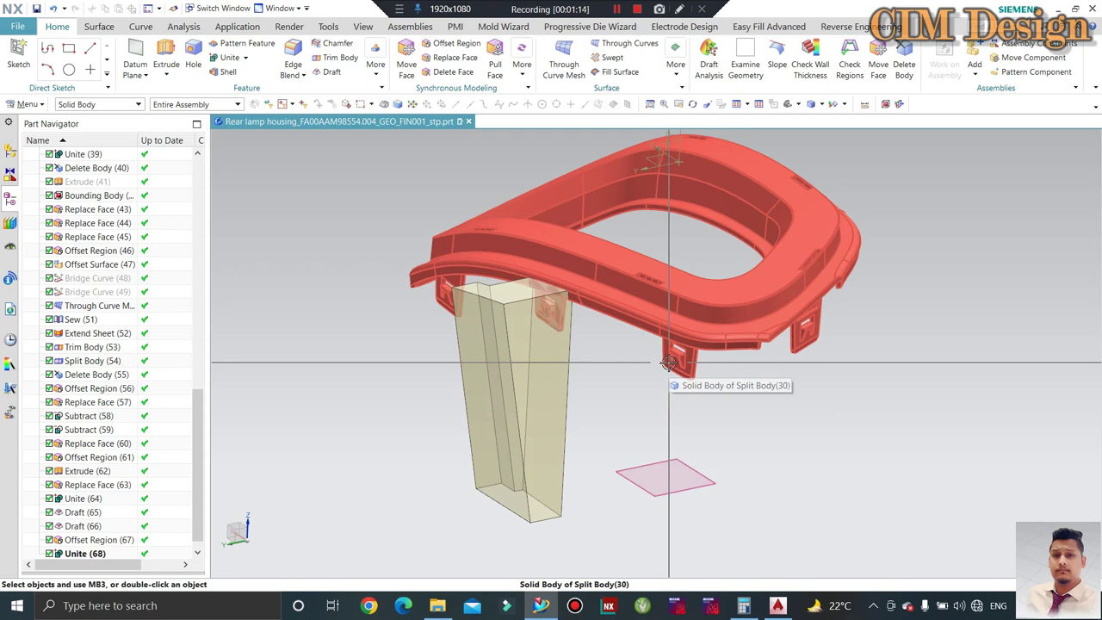
- Close in on the lifter block against the housing, then orbit the full ring
mouse_move(668, 351)
middle_down()
mouse_move(655, 328)
mouse_move(594, 330)
middle_up()
scroll(679, 310, up, 2)
middle_drag(680, 310, 683, 298)
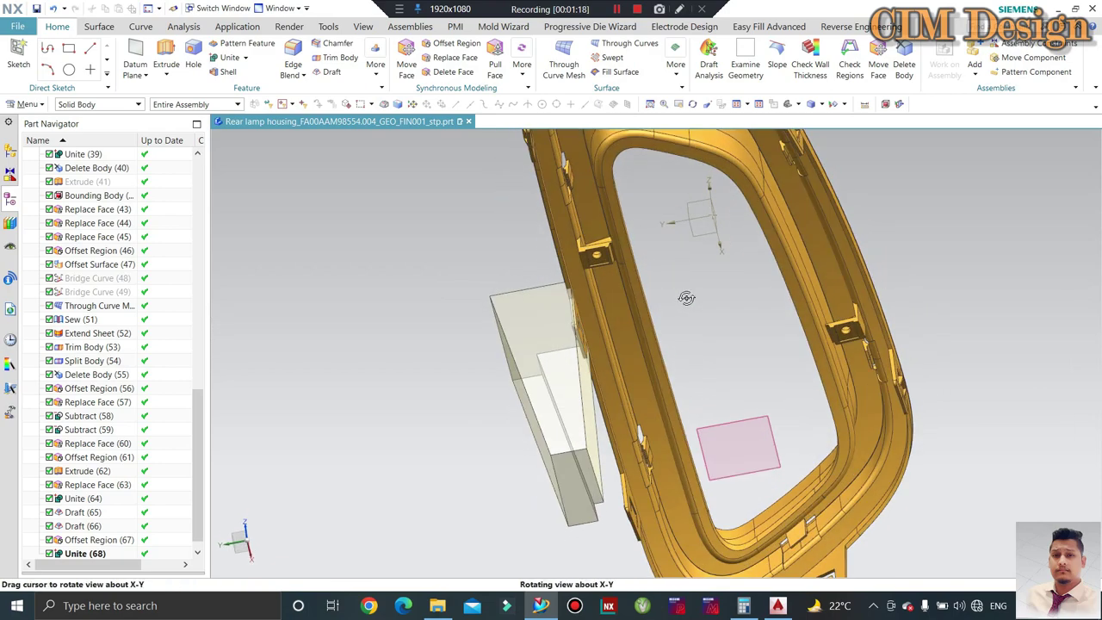
scroll(669, 218, up, 3)
scroll(669, 219, down, 2)
scroll(676, 241, down, 2)
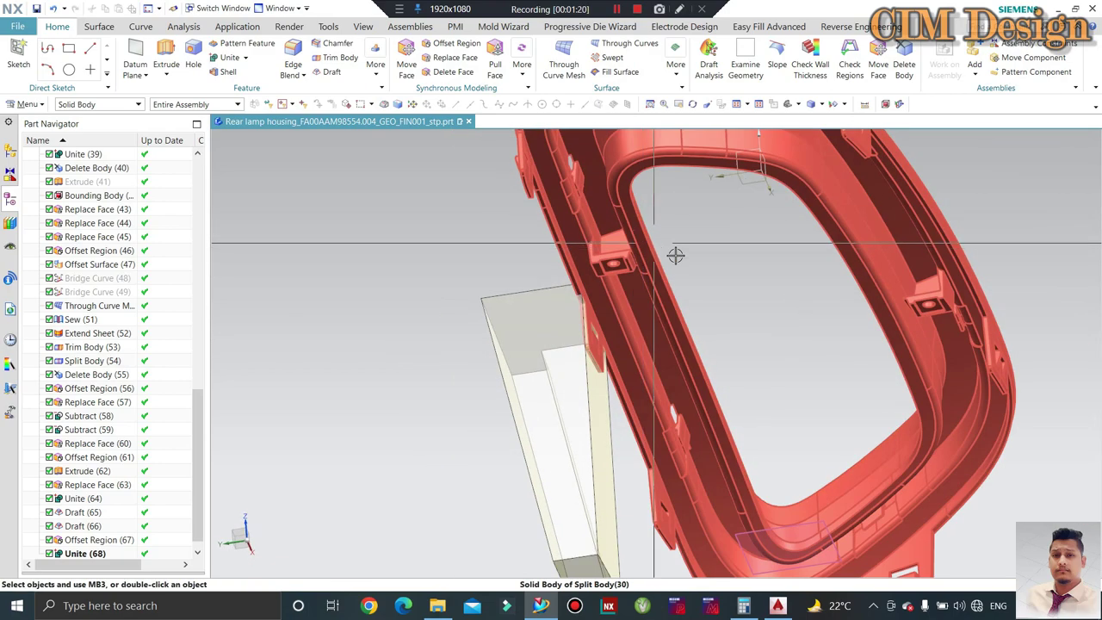
scroll(684, 258, down, 2)
middle_drag(685, 262, 744, 295)
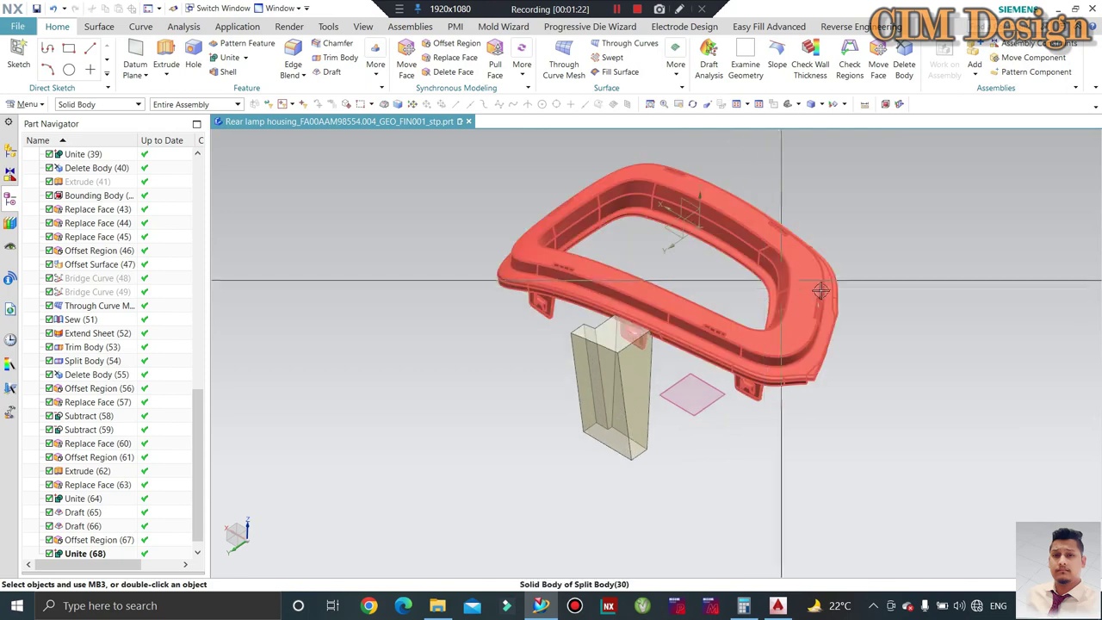
scroll(749, 295, up, 2)
scroll(770, 293, down, 2)
scroll(770, 292, up, 1)
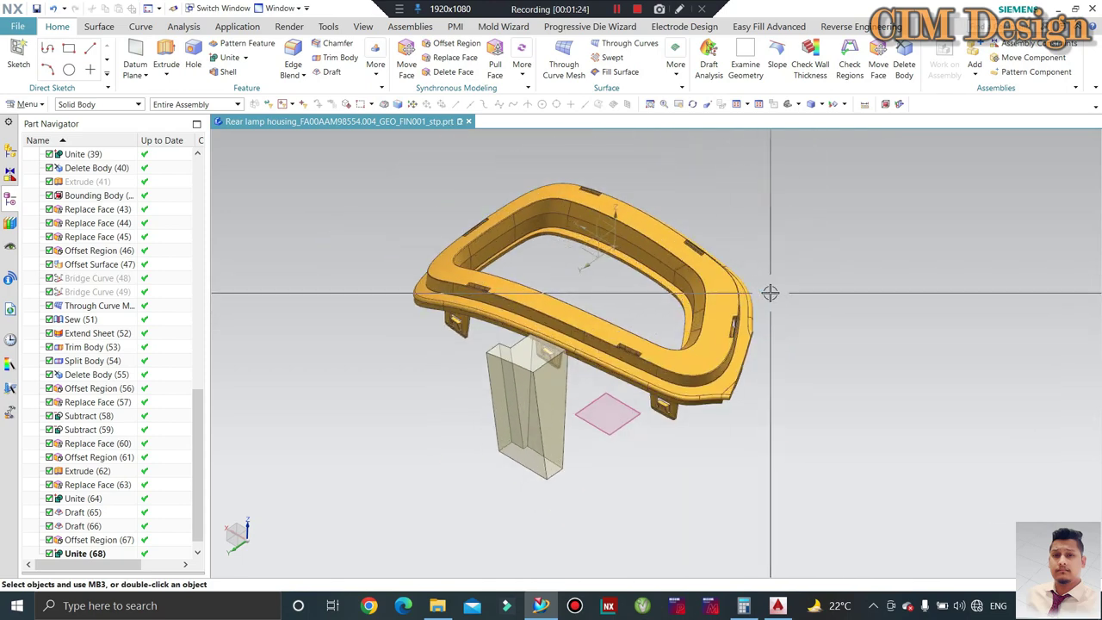
middle_drag(647, 295, 682, 271)
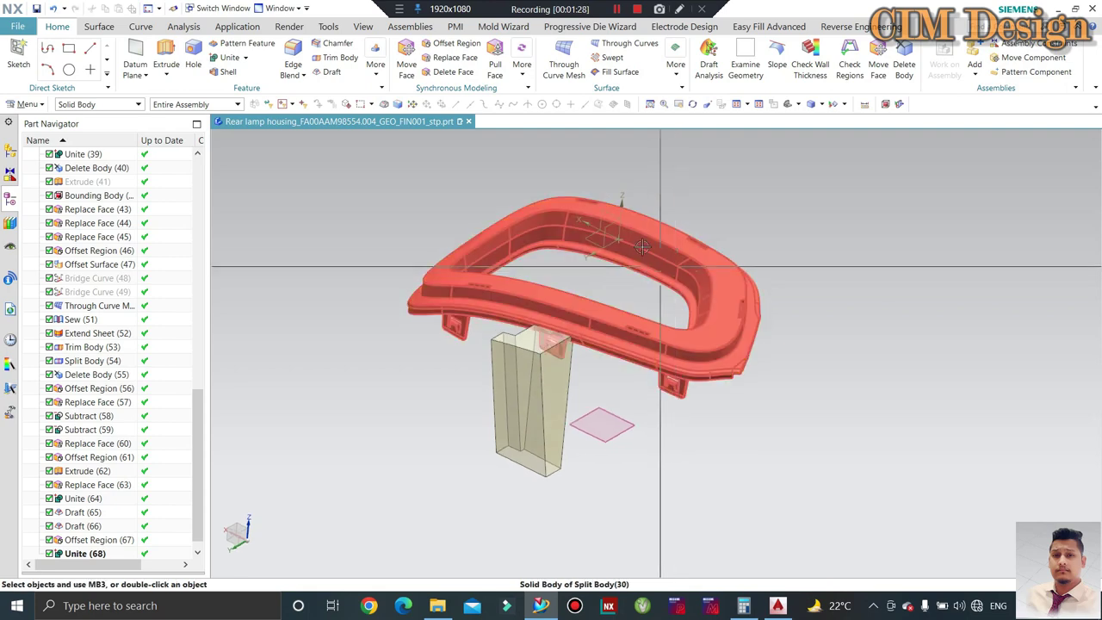
middle_drag(681, 198, 692, 212)
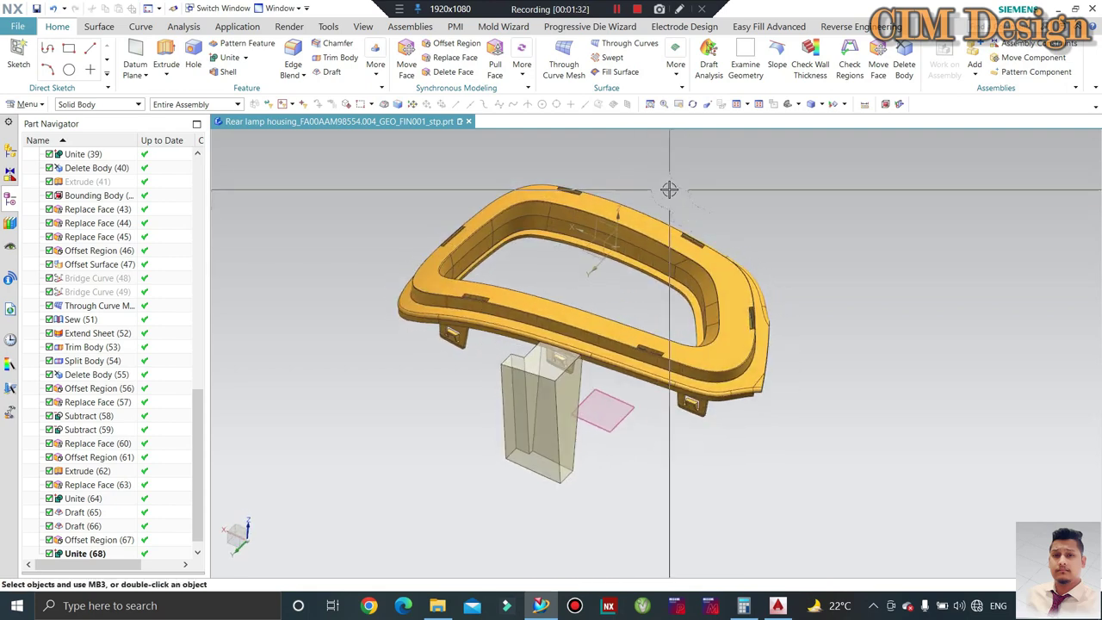
scroll(669, 188, up, 2)
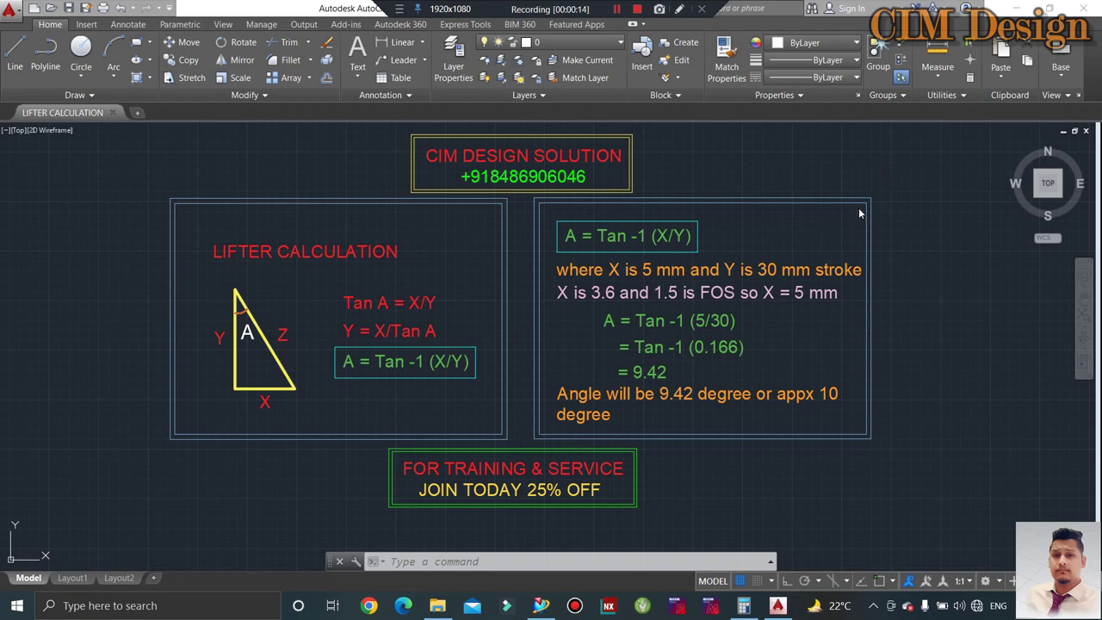
- Zoom in and back out on the 9.42° (about 10°) lifter angle calculation
scroll(817, 246, up, 2)
scroll(817, 247, down, 3)
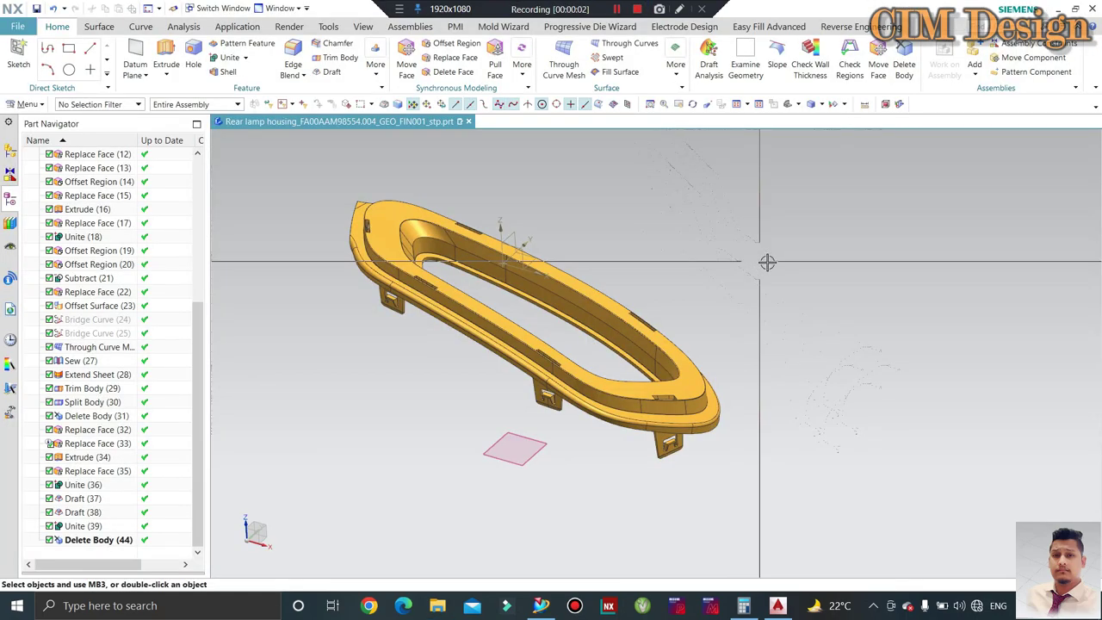
- Orbit and zoom the housing model back to an overall view
mouse_move(787, 270)
middle_down()
mouse_move(777, 273)
mouse_move(800, 280)
mouse_move(587, 362)
mouse_move(800, 328)
mouse_move(527, 280)
mouse_move(441, 286)
mouse_move(457, 292)
middle_up()
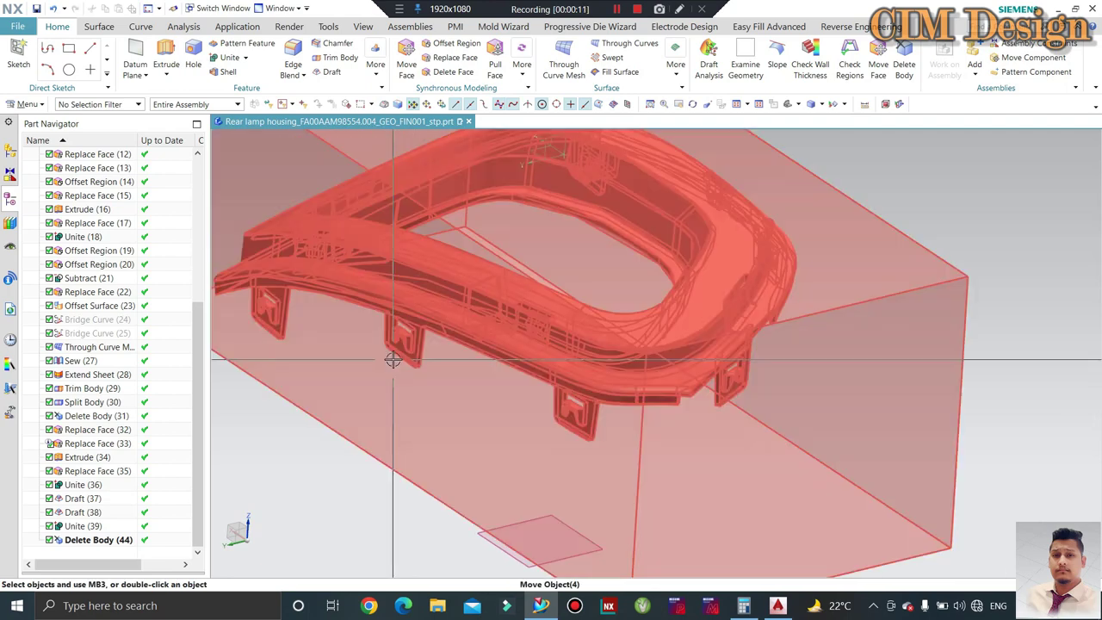
scroll(629, 379, up, 5)
scroll(628, 377, up, 2)
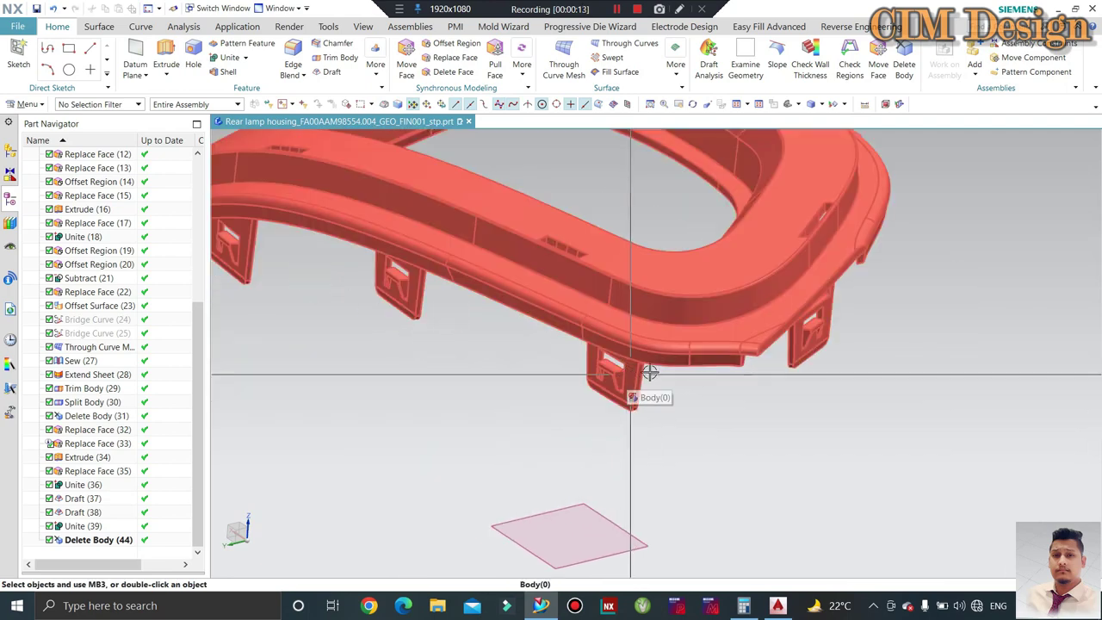
scroll(650, 372, down, 4)
mouse_move(650, 372)
middle_down()
mouse_move(502, 315)
mouse_move(495, 301)
mouse_move(531, 344)
middle_up()
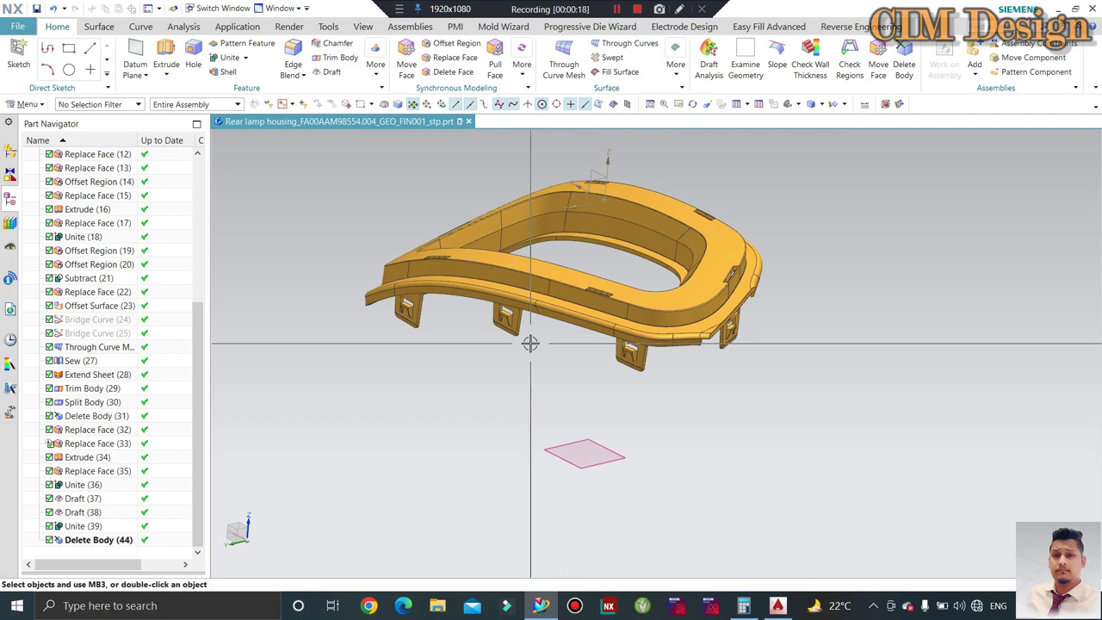
middle_drag(531, 344, 659, 399)
- Check the lifter calculation drawing and return to the housing model
key(alt+Tab)
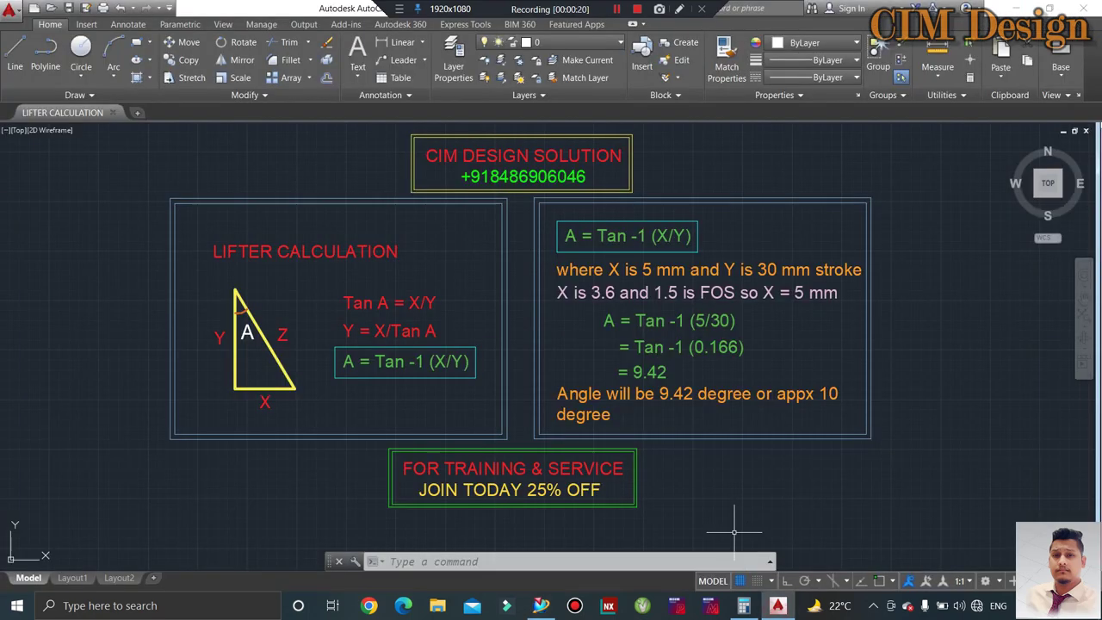
click(1023, 7)
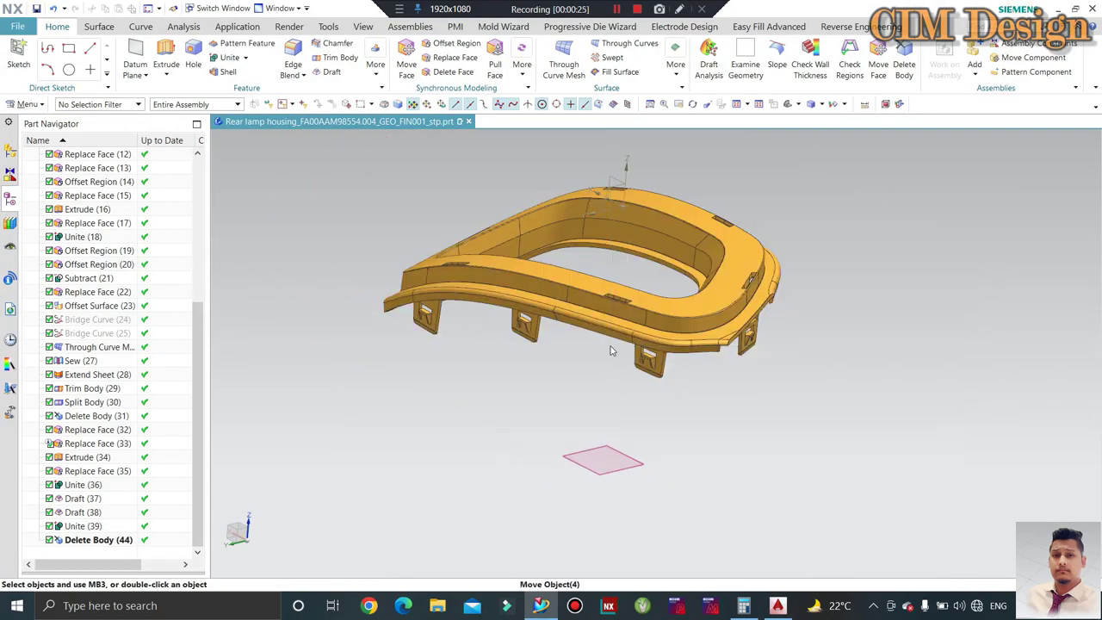
mouse_move(611, 351)
middle_down()
mouse_move(586, 330)
mouse_move(594, 341)
middle_up()
- Restrict selection to solid bodies and start a projected distance measurement with its direction
click(99, 105)
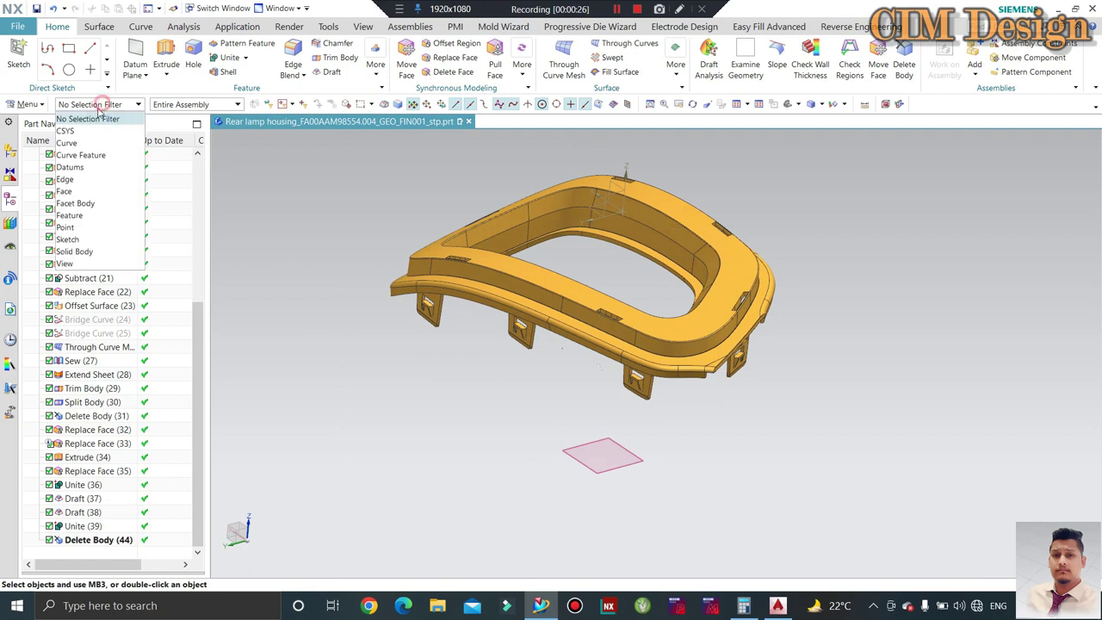
click(75, 252)
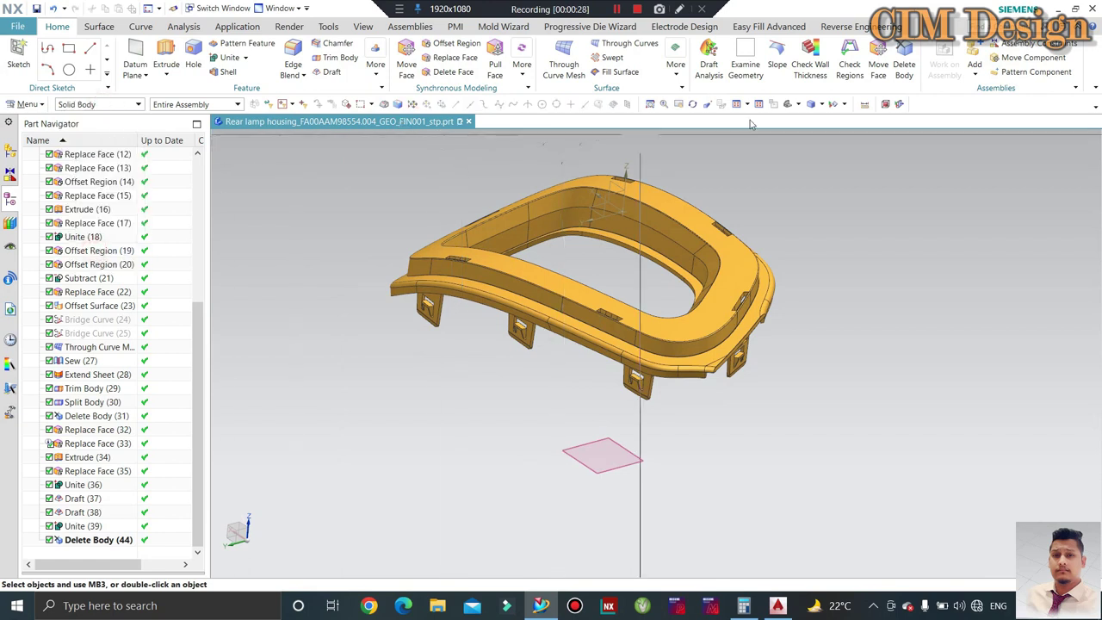
click(865, 104)
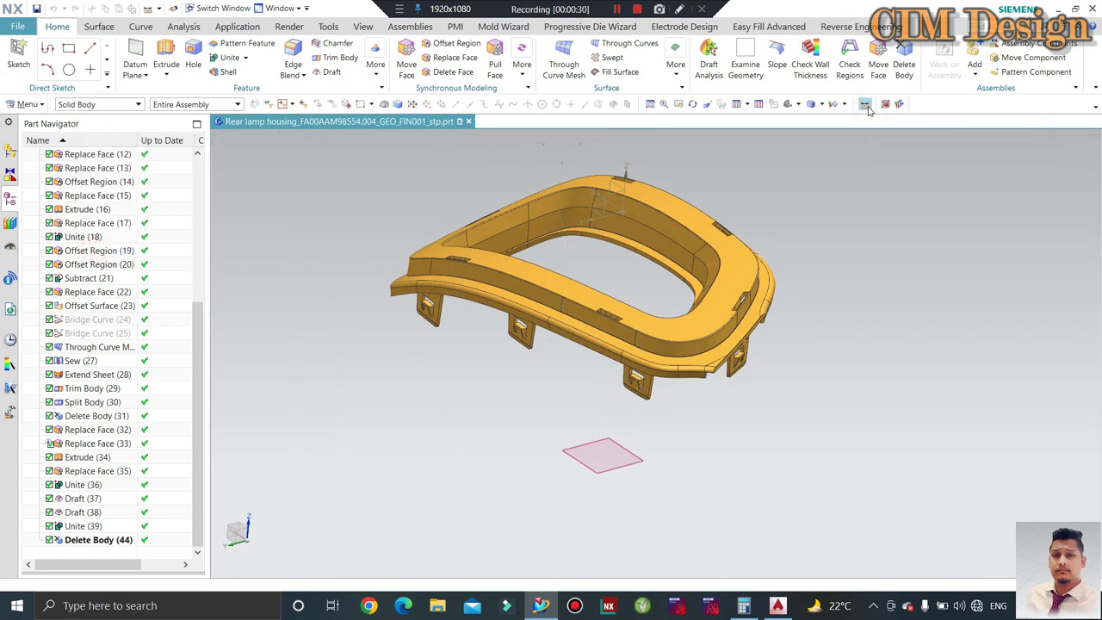
click(558, 361)
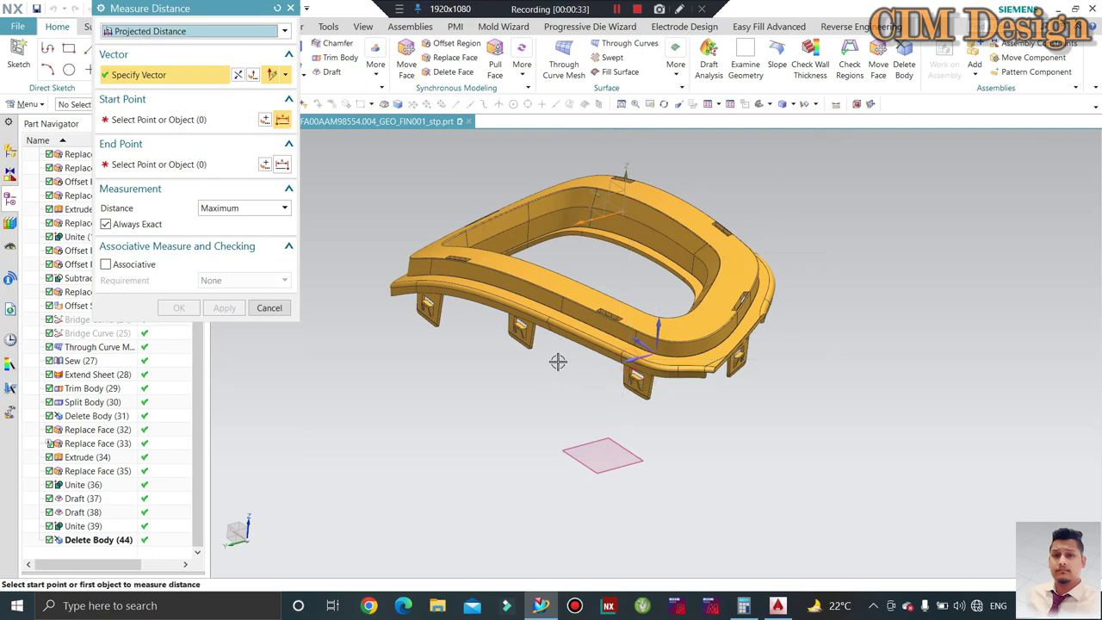
- Measure the lifter block's top edge end to end, reading 3.7479 mm, and close it
scroll(558, 362, up, 1)
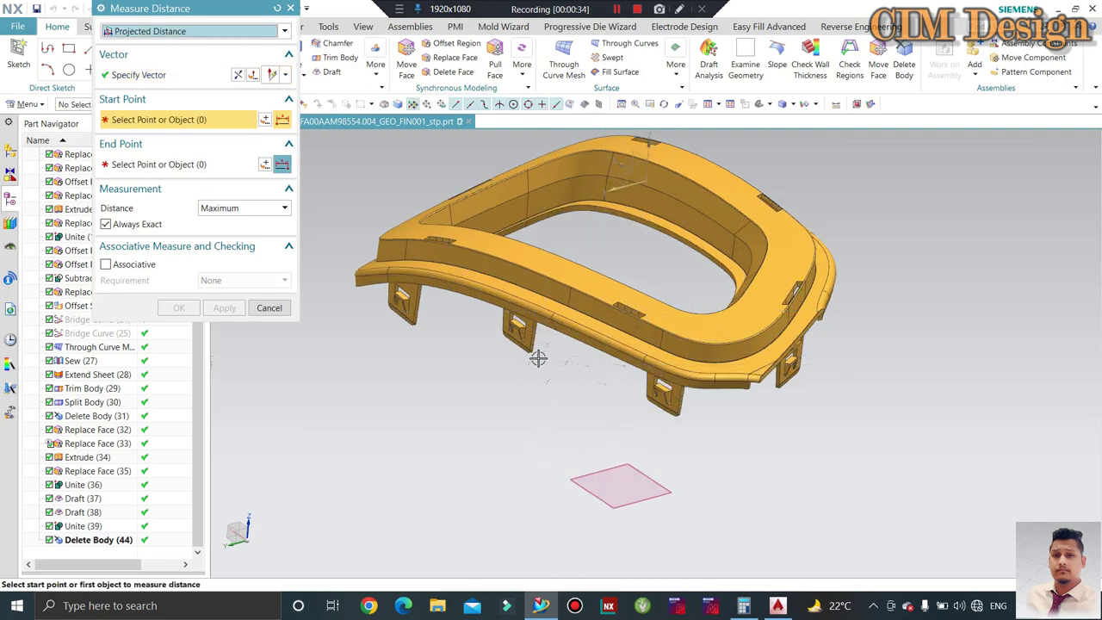
scroll(523, 351, up, 3)
scroll(467, 297, up, 2)
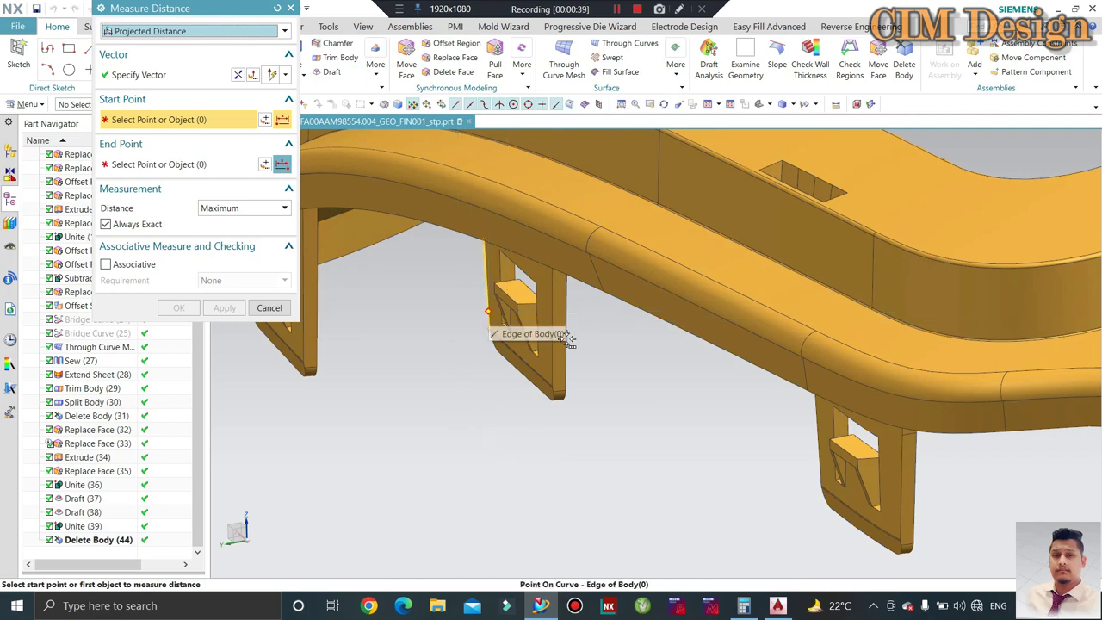
scroll(478, 287, up, 3)
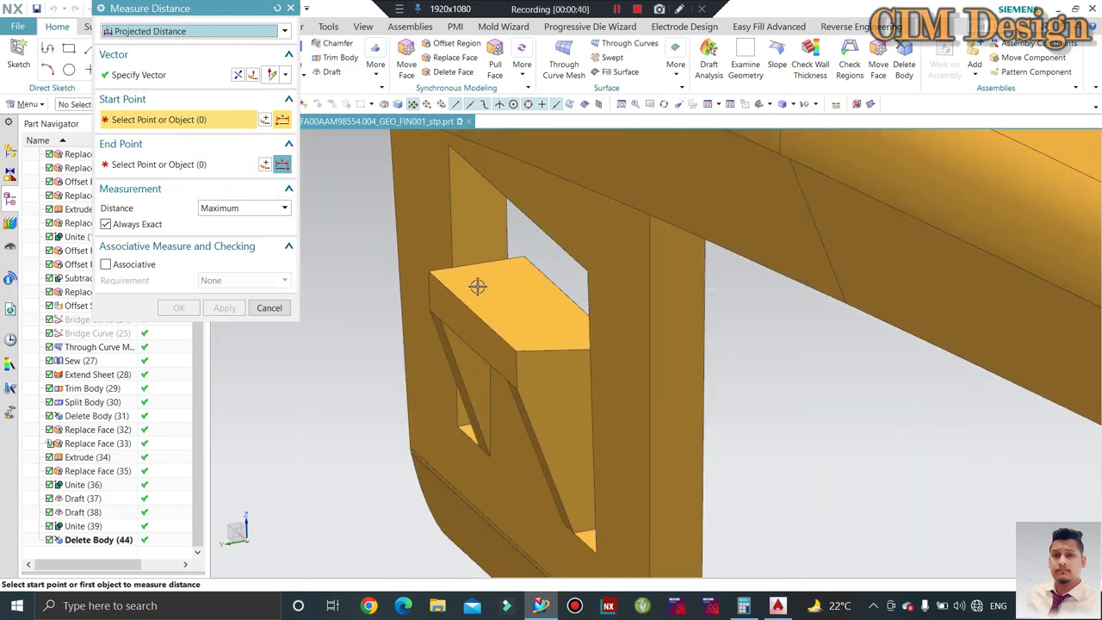
scroll(478, 287, up, 3)
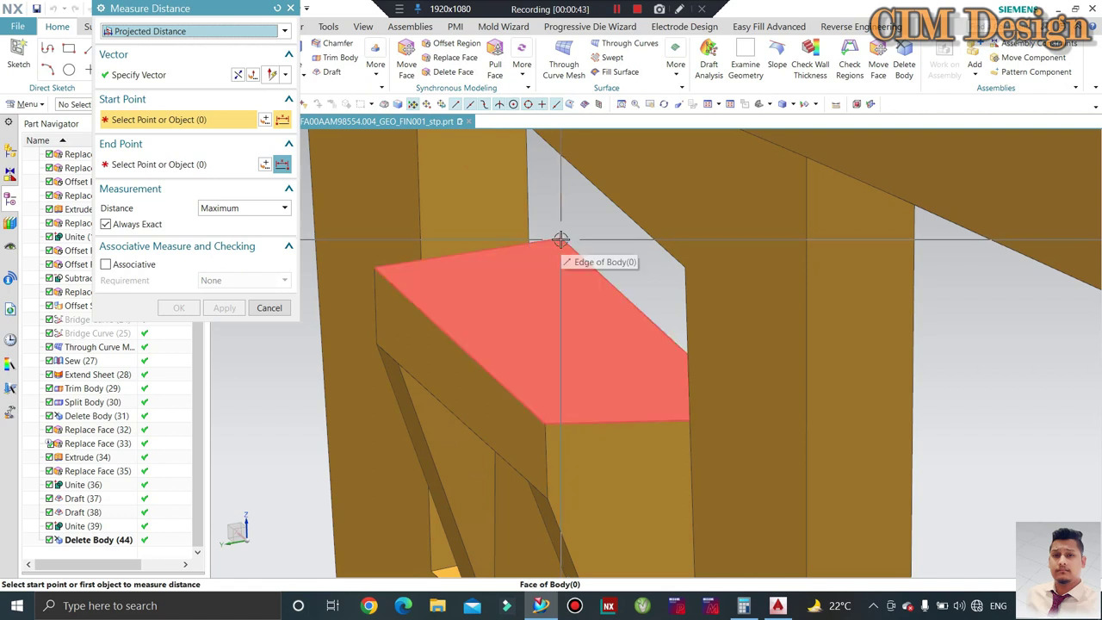
click(561, 239)
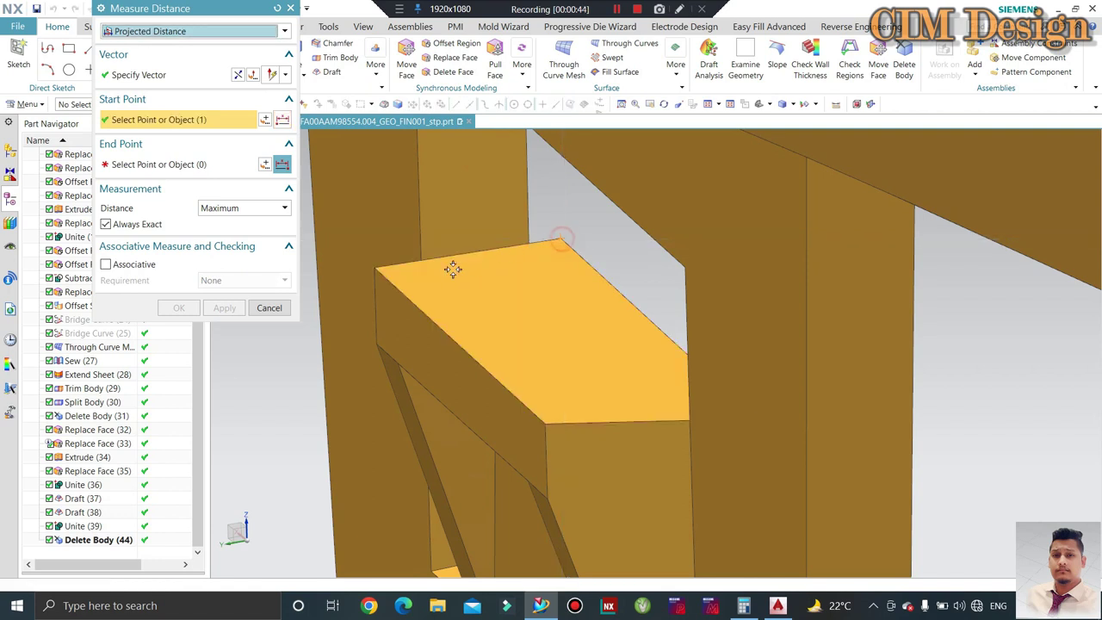
click(378, 266)
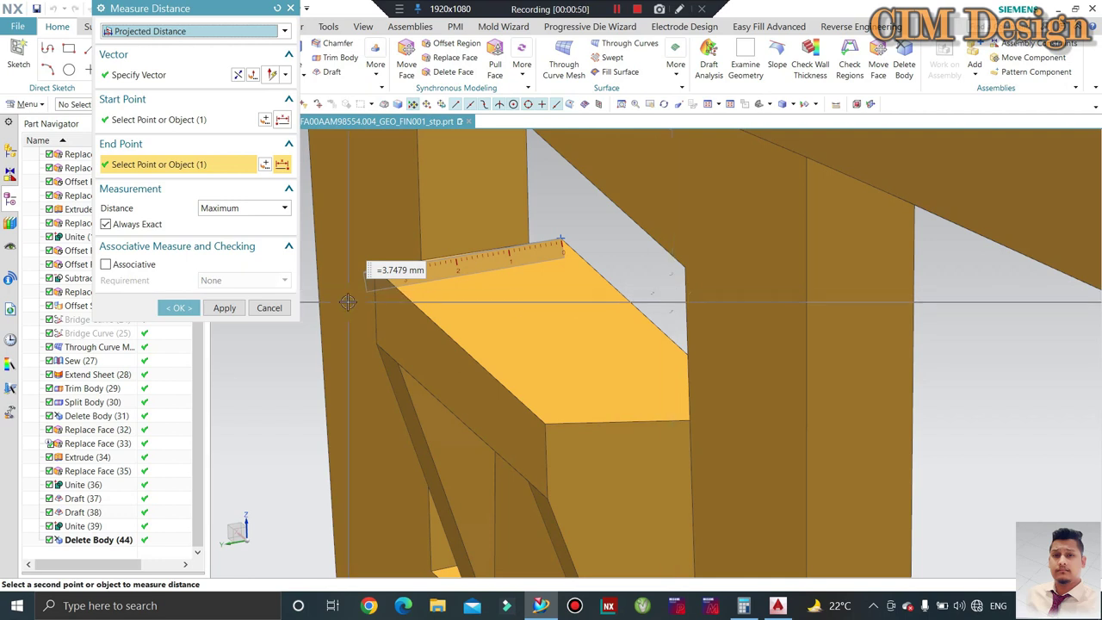
click(268, 308)
middle_drag(659, 288, 514, 273)
scroll(514, 273, up, 3)
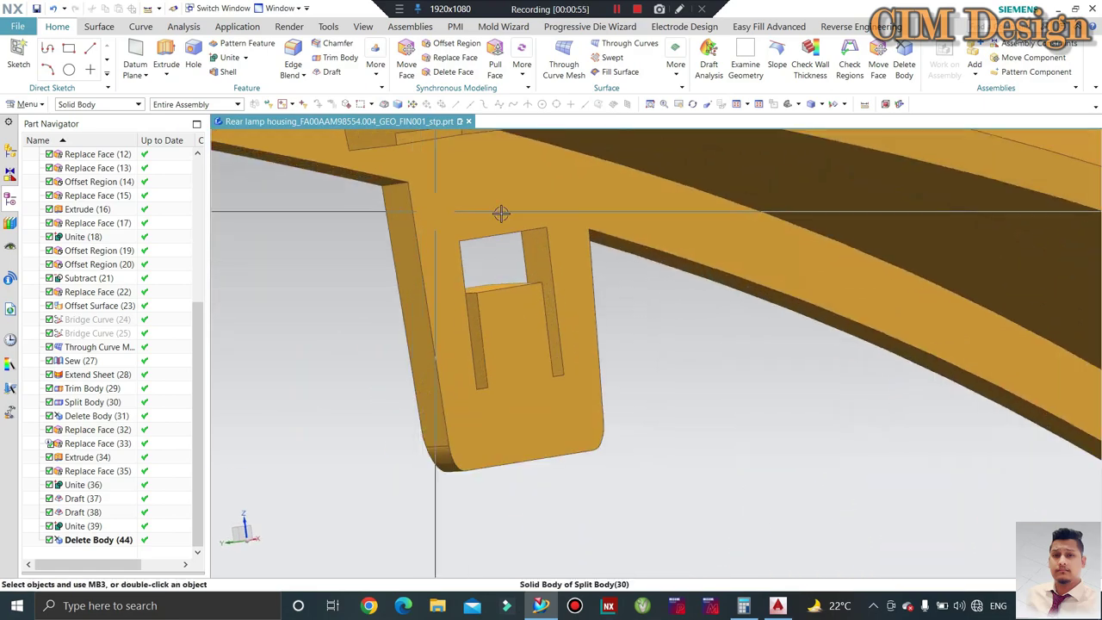
scroll(629, 308, down, 5)
middle_drag(603, 318, 433, 345)
scroll(434, 345, up, 3)
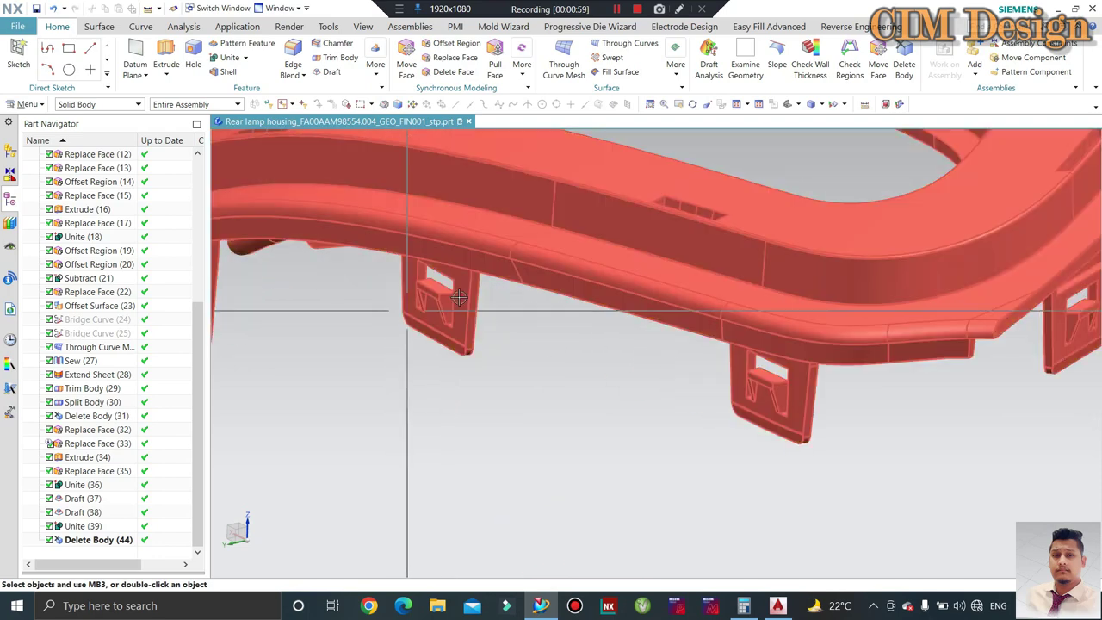
scroll(566, 301, down, 3)
scroll(595, 424, down, 2)
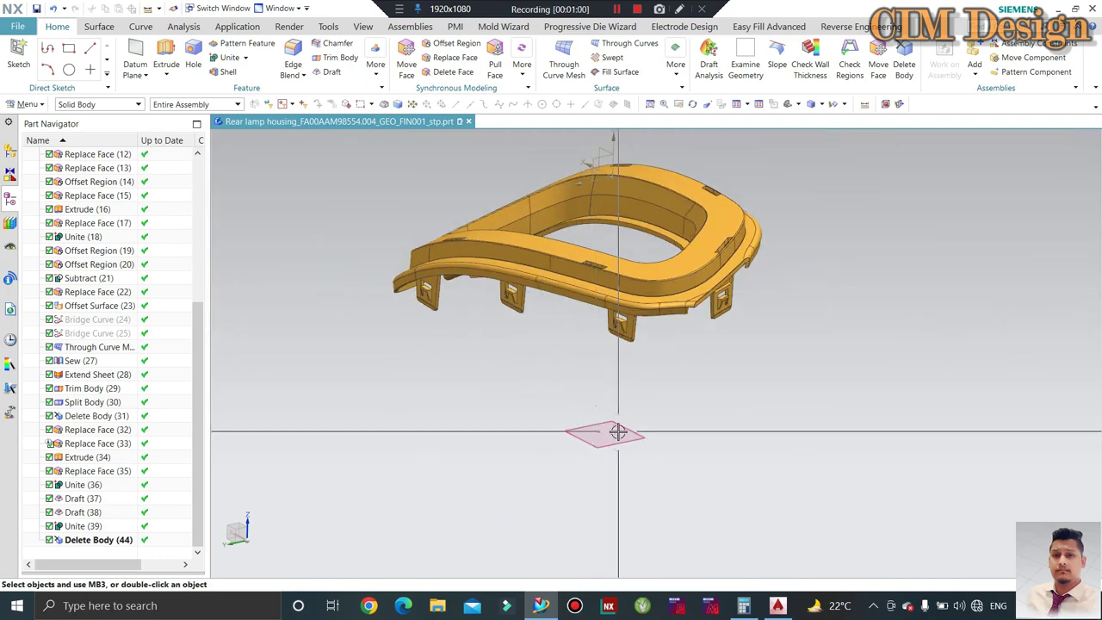
middle_drag(748, 377, 785, 382)
middle_drag(631, 415, 595, 442)
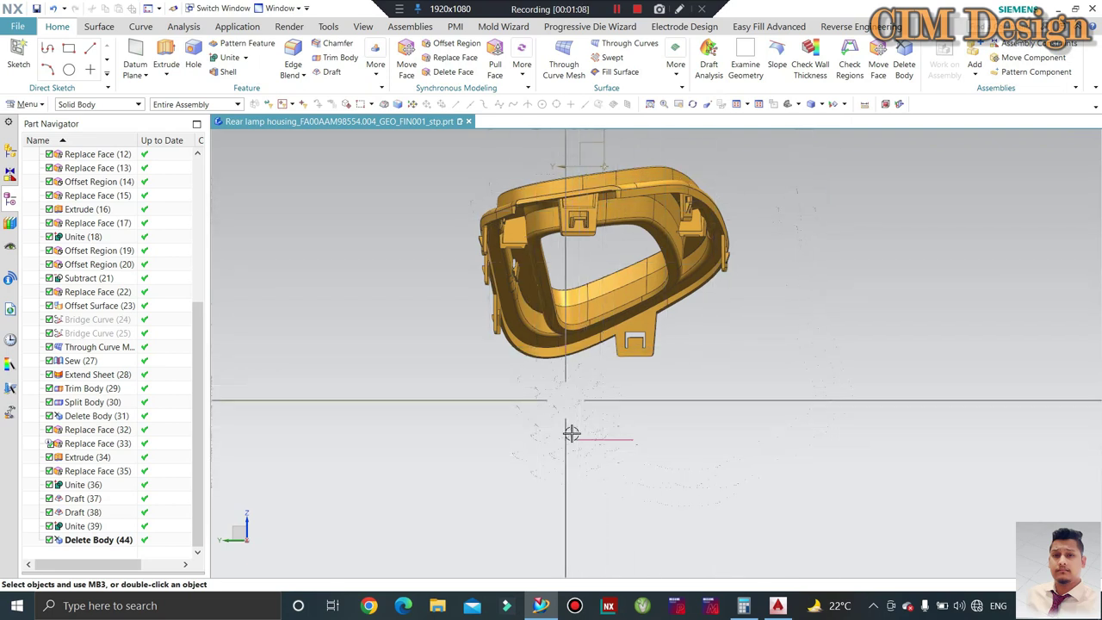
scroll(569, 433, up, 2)
scroll(607, 438, down, 3)
middle_drag(590, 435, 582, 439)
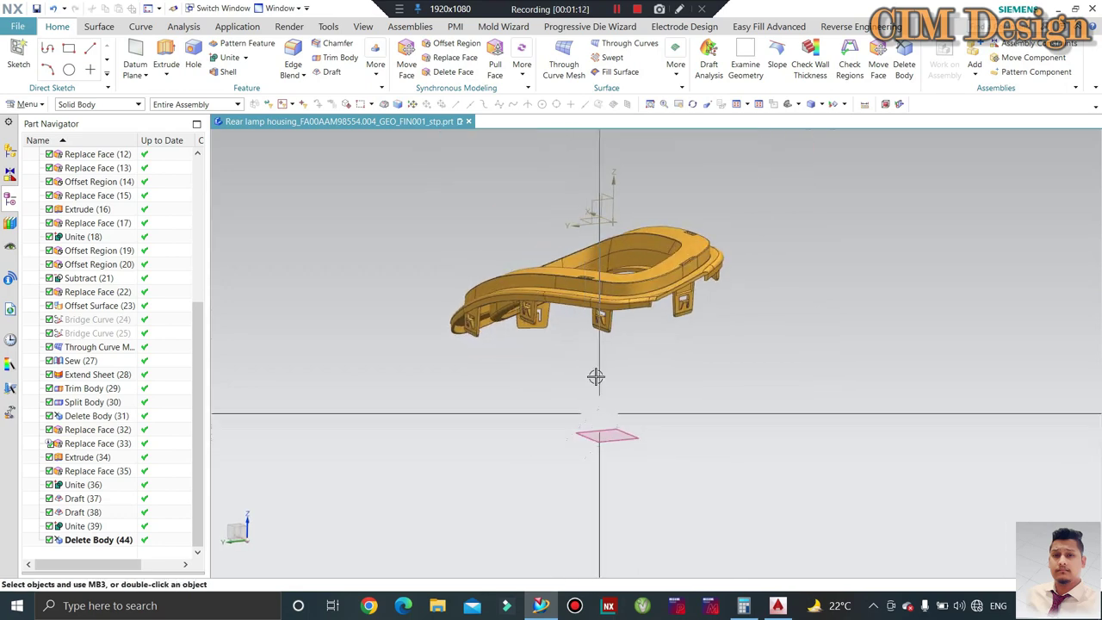
scroll(594, 374, up, 2)
mouse_move(593, 374)
middle_down()
mouse_move(540, 289)
mouse_move(554, 410)
middle_up()
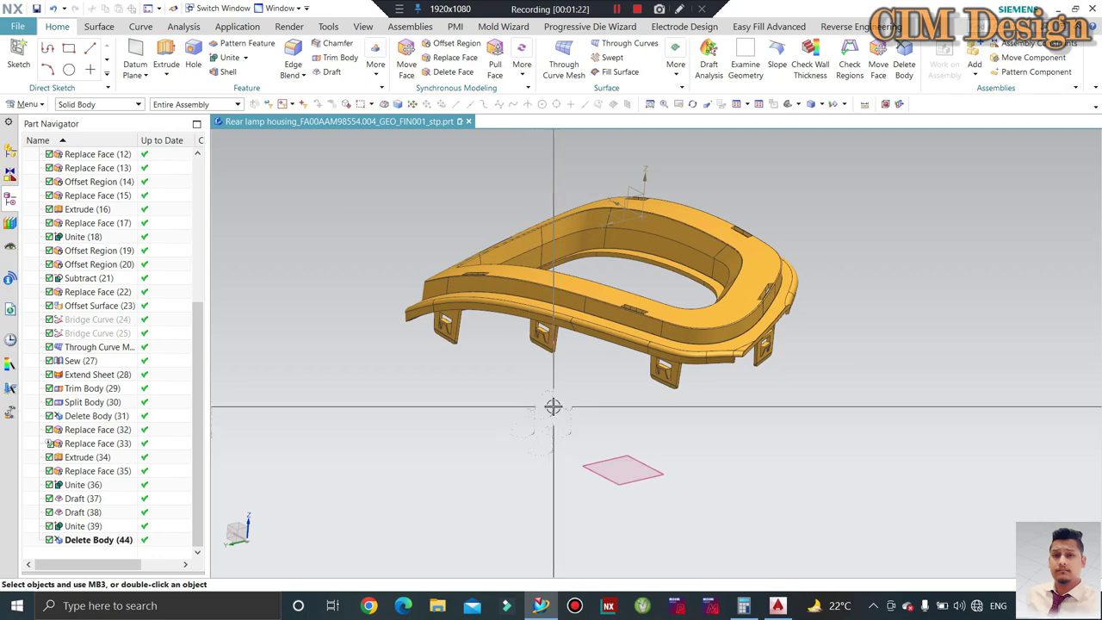
middle_drag(396, 237, 538, 344)
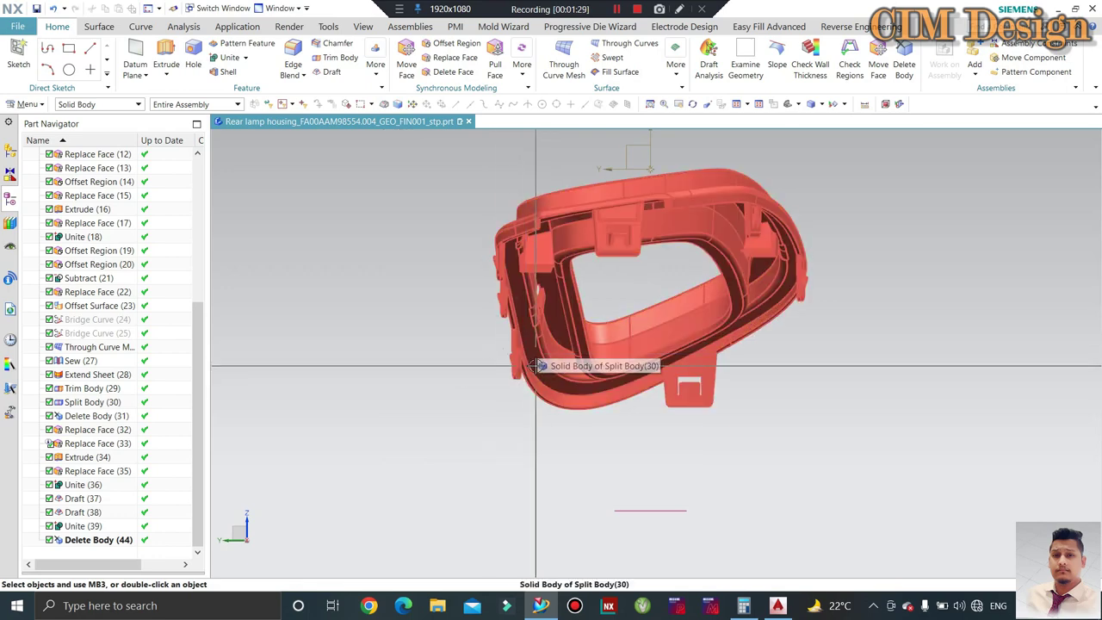
middle_drag(547, 368, 583, 391)
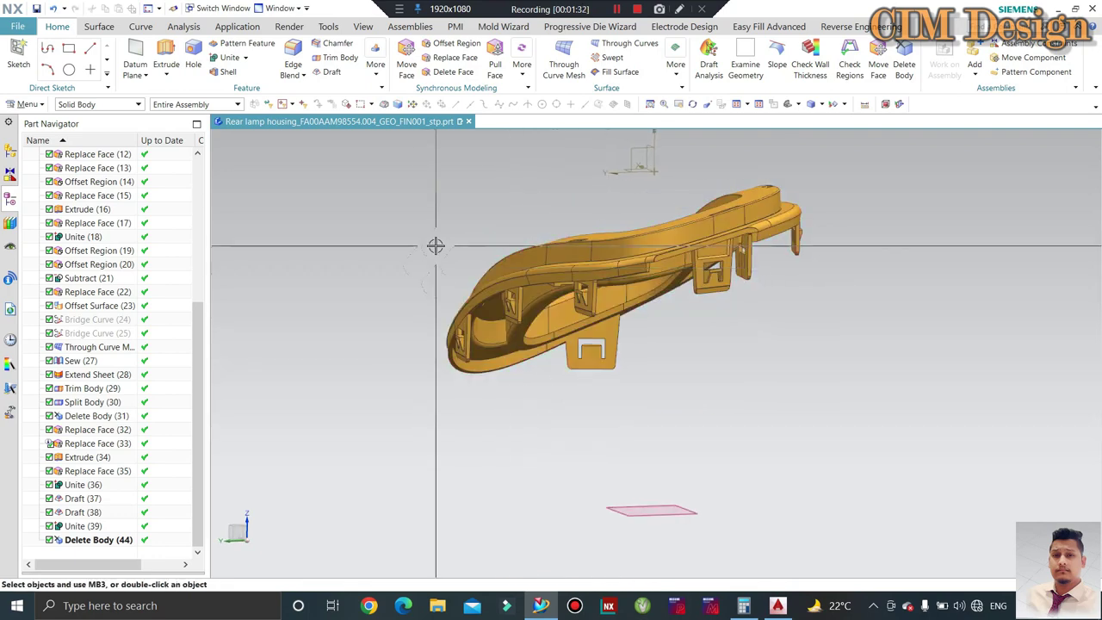
middle_drag(436, 247, 402, 216)
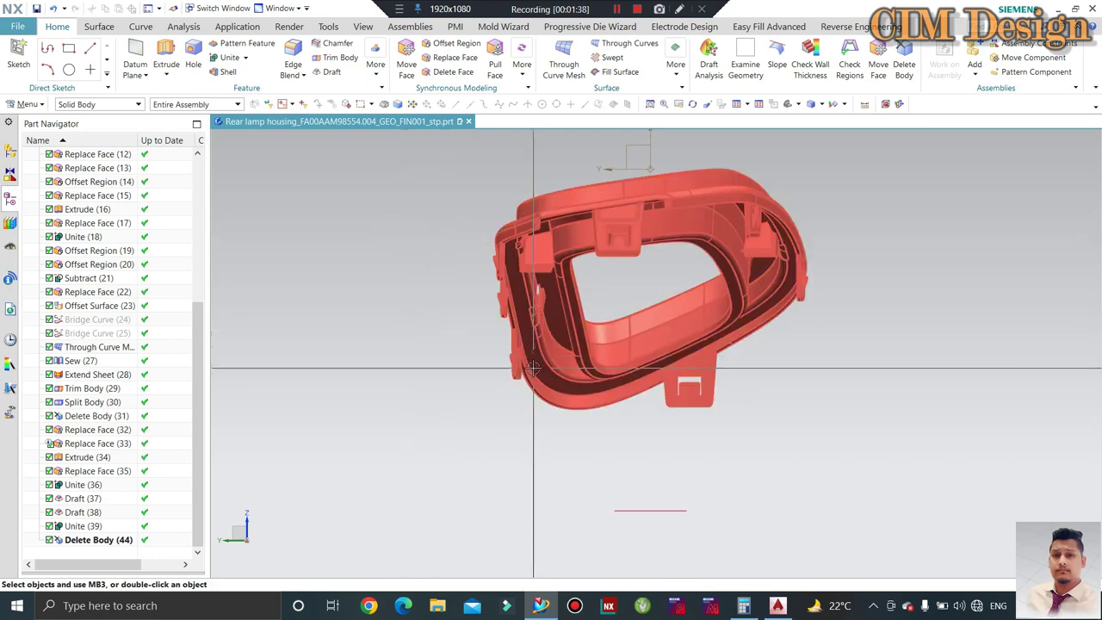
mouse_move(533, 368)
middle_down()
mouse_move(313, 279)
mouse_move(353, 302)
middle_up()
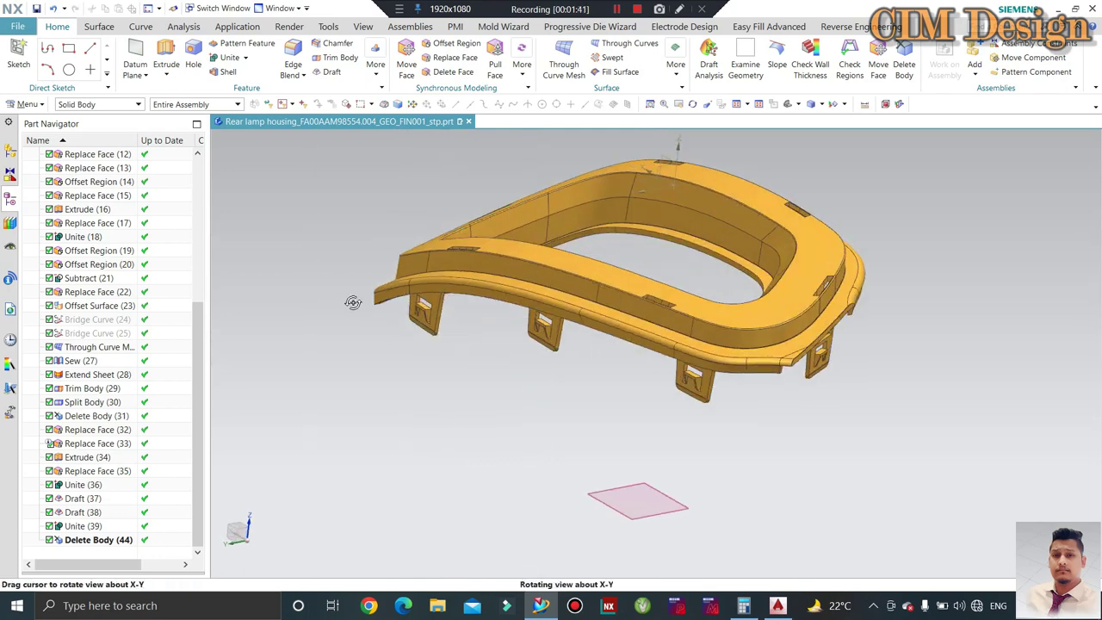
middle_drag(453, 313, 572, 351)
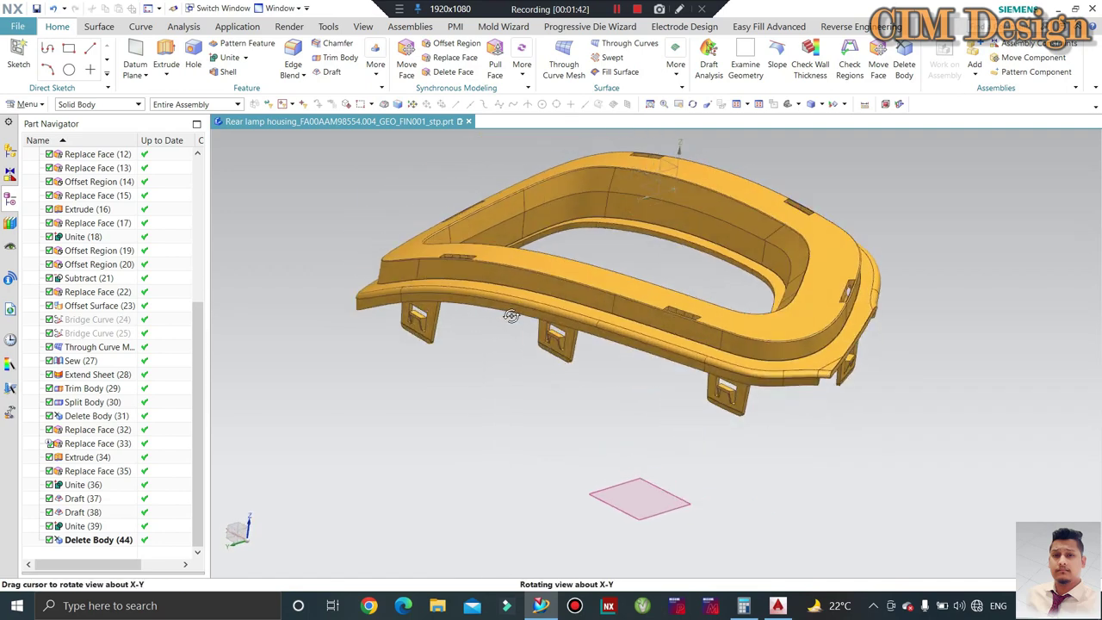
scroll(573, 352, up, 5)
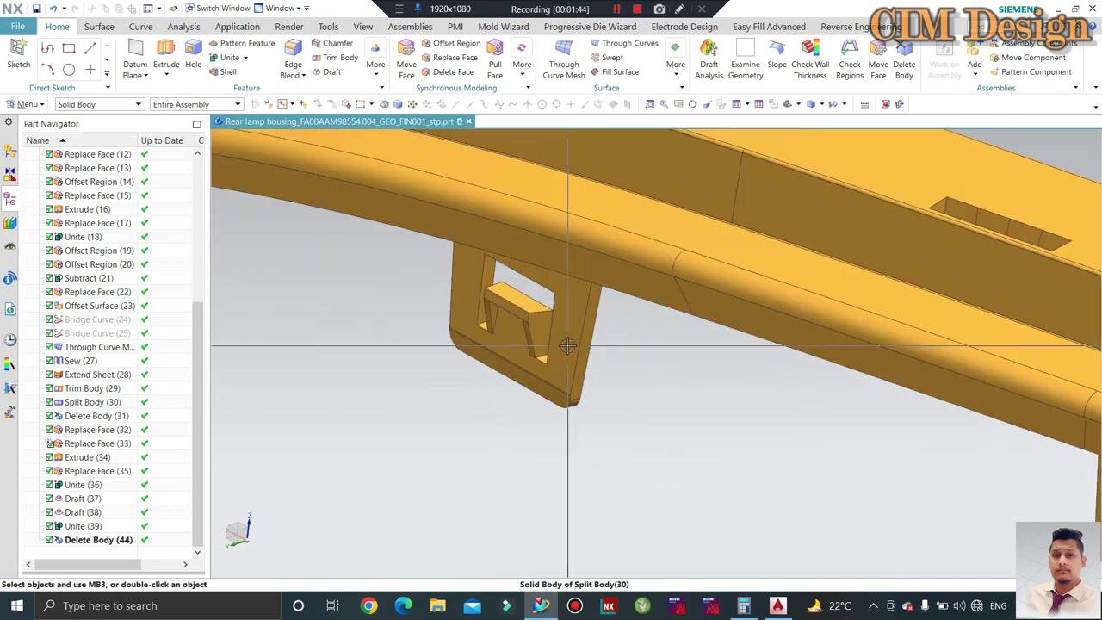
scroll(567, 346, down, 3)
scroll(561, 321, down, 2)
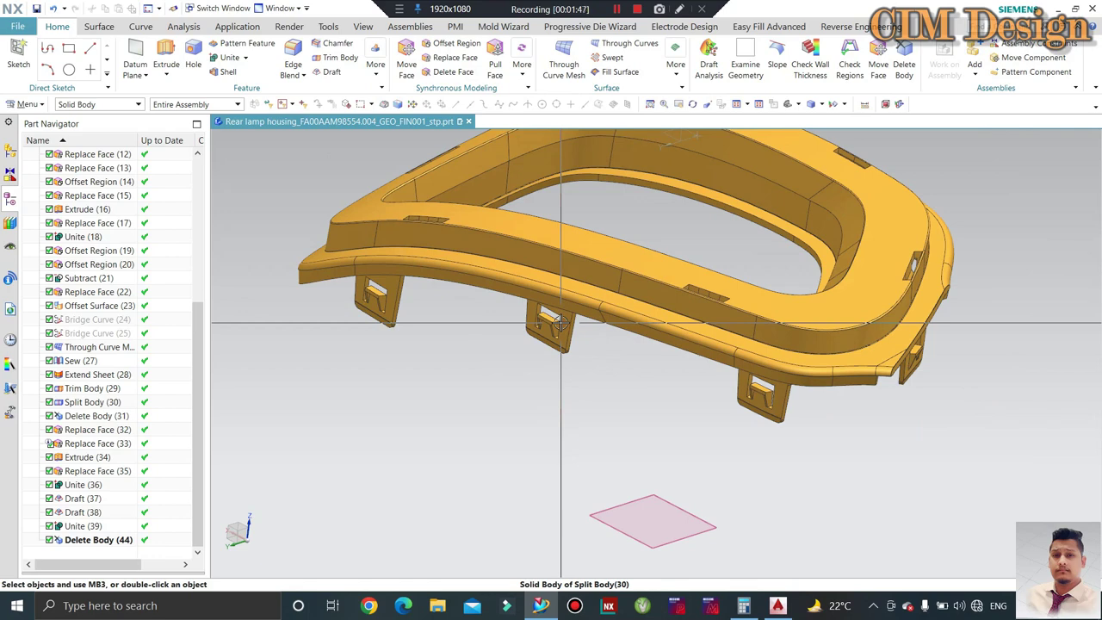
scroll(561, 321, down, 2)
middle_drag(560, 321, 603, 293)
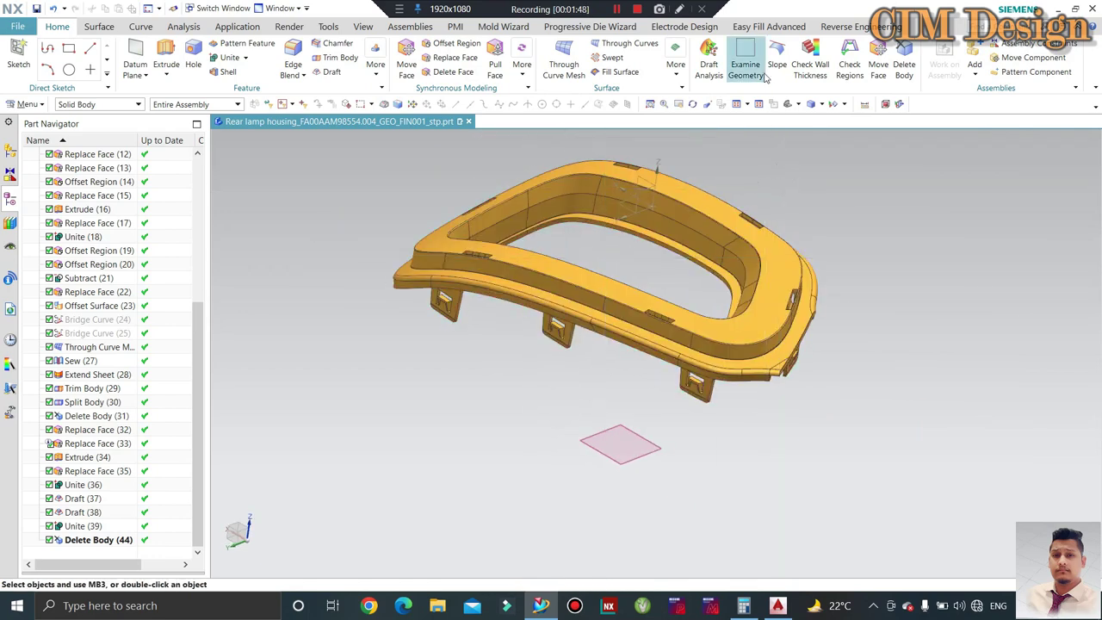
scroll(836, 207, down, 1)
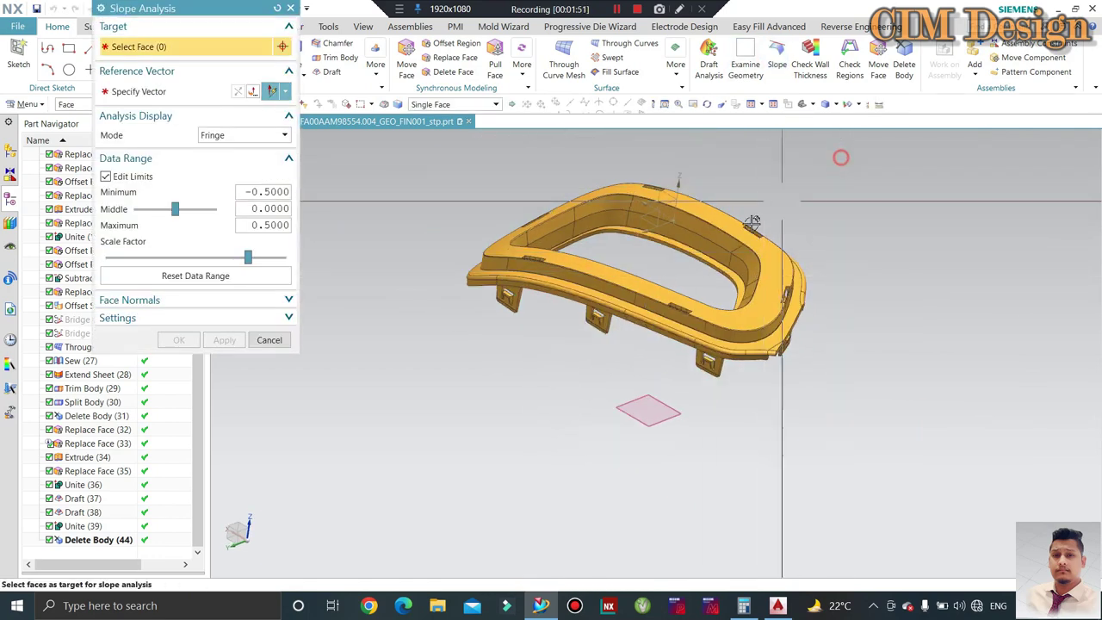
drag(427, 403, 398, 405)
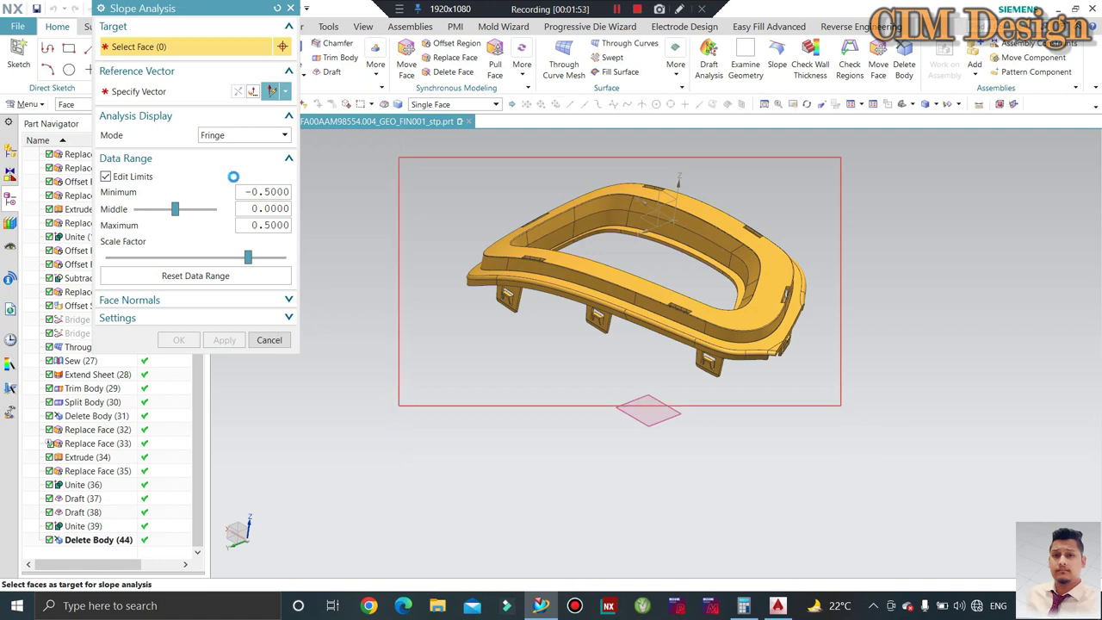
click(172, 92)
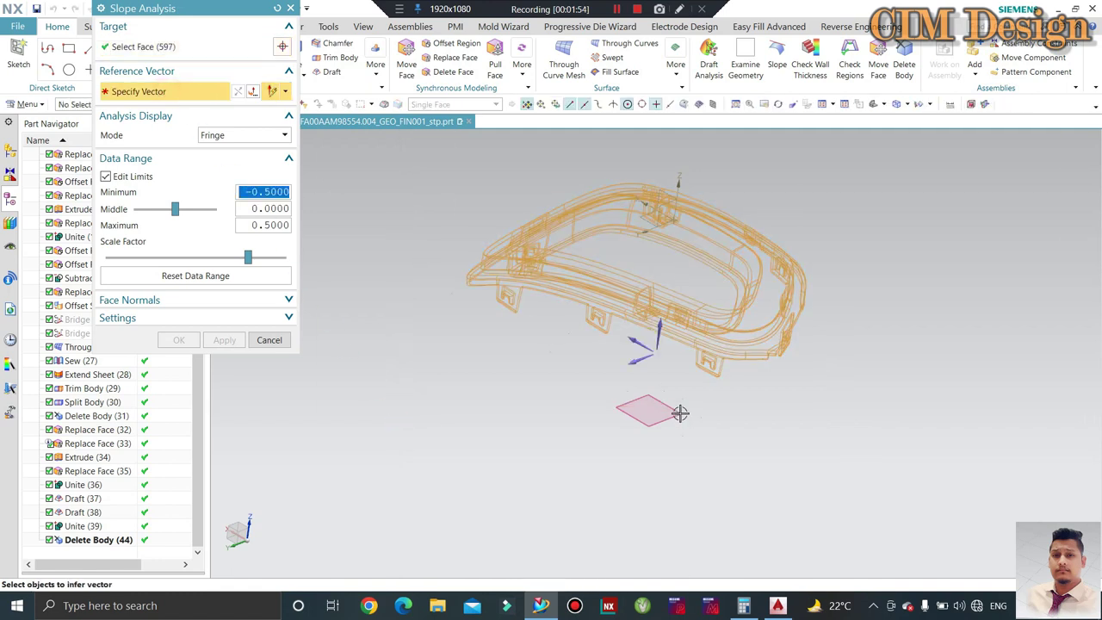
click(629, 284)
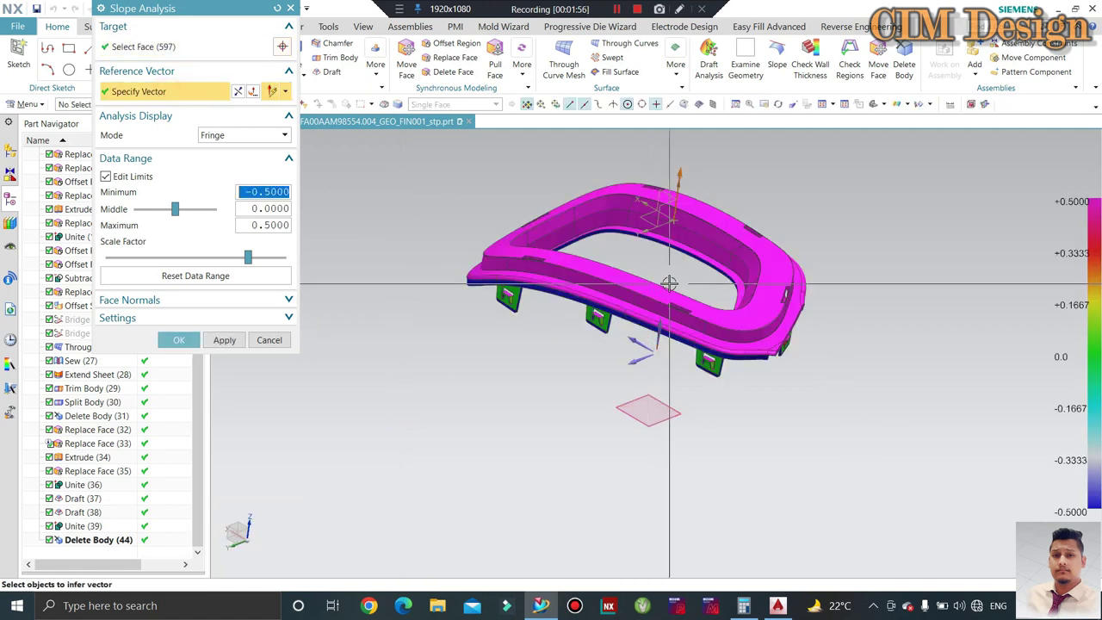
scroll(671, 327, up, 3)
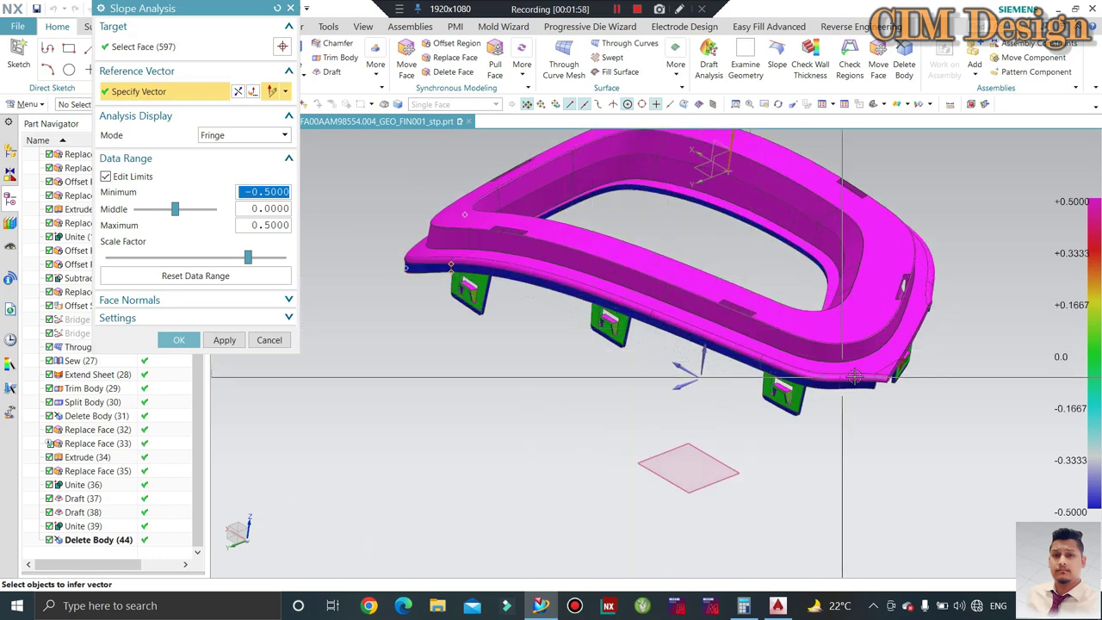
scroll(486, 257, up, 1)
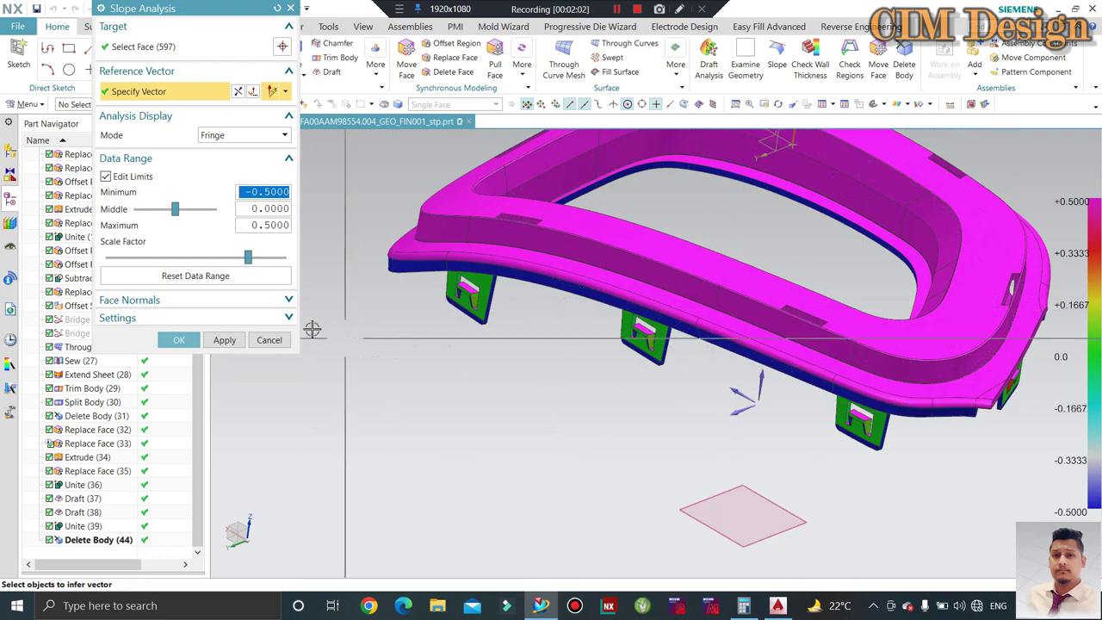
scroll(642, 340, up, 1)
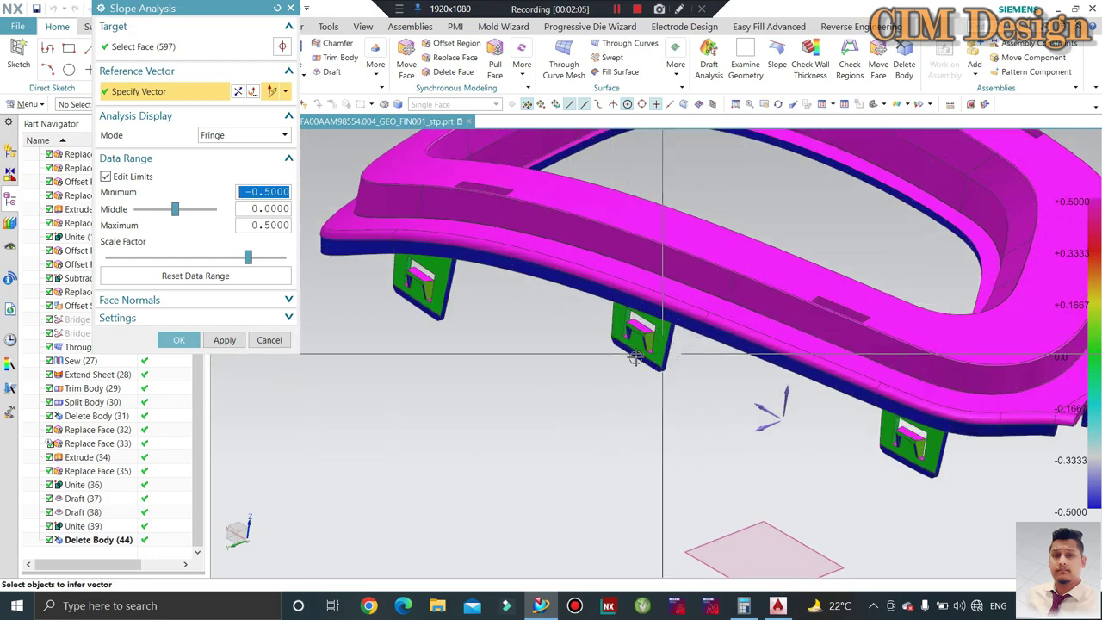
click(260, 342)
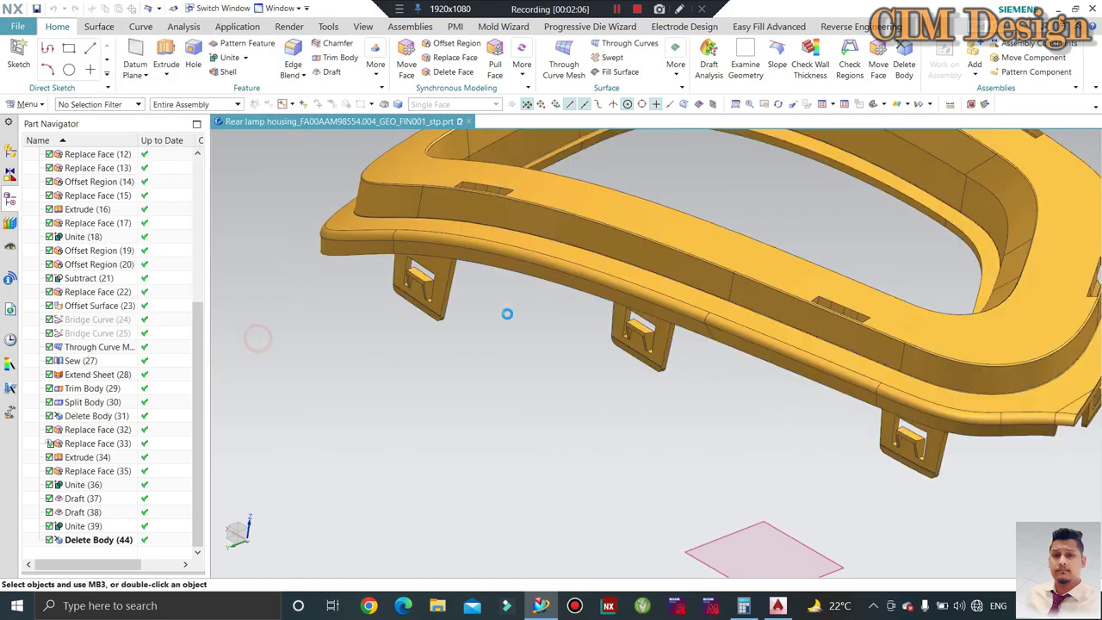
- Extrude the two front edge curves of the housing 100 mm into a flat sheet
click(166, 53)
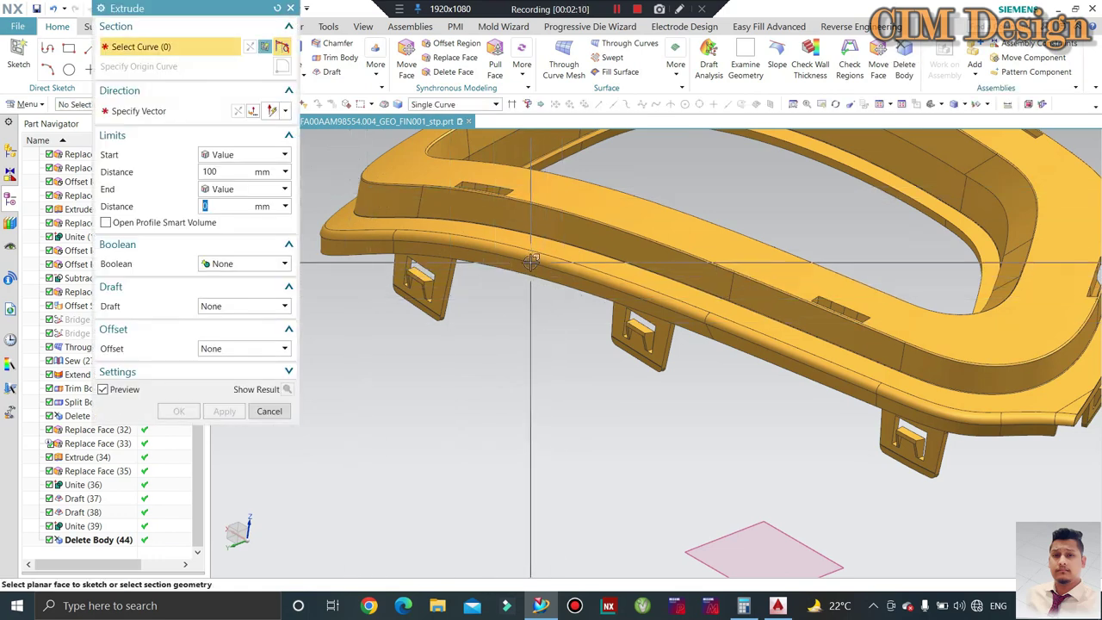
click(539, 265)
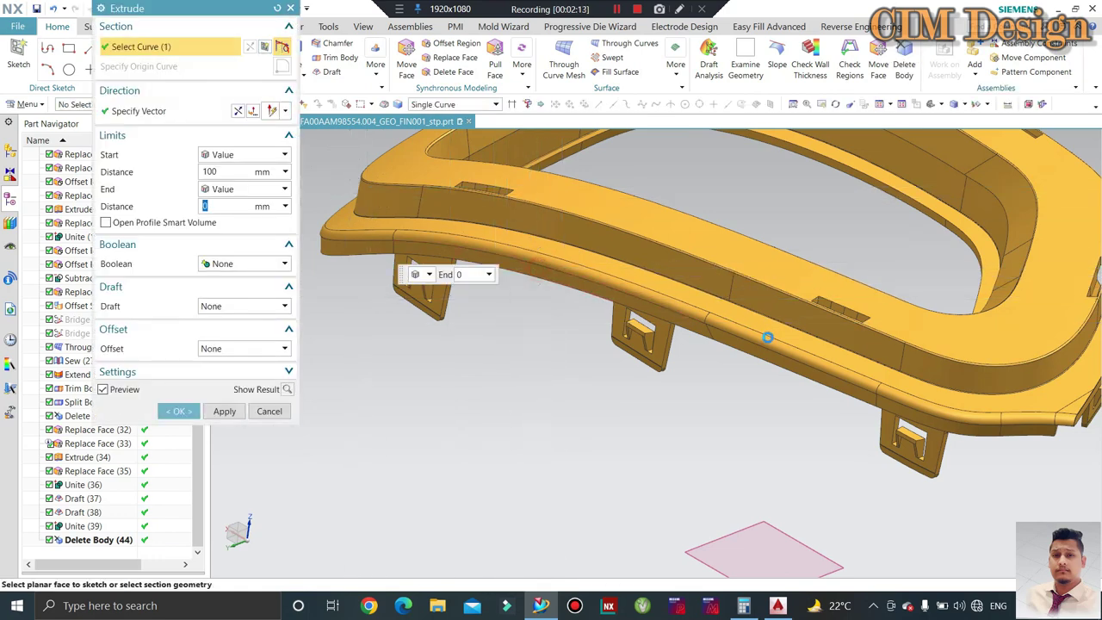
middle_click(620, 351)
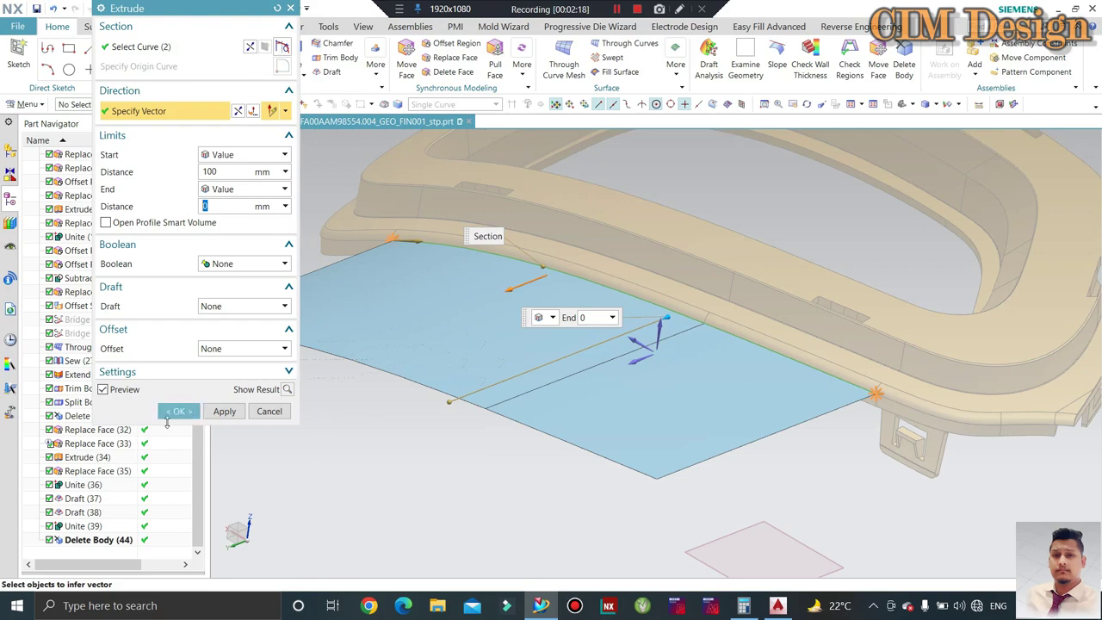
click(172, 412)
mouse_move(611, 332)
middle_down()
mouse_move(608, 376)
mouse_move(647, 346)
mouse_move(632, 396)
mouse_move(637, 318)
mouse_move(545, 334)
middle_up()
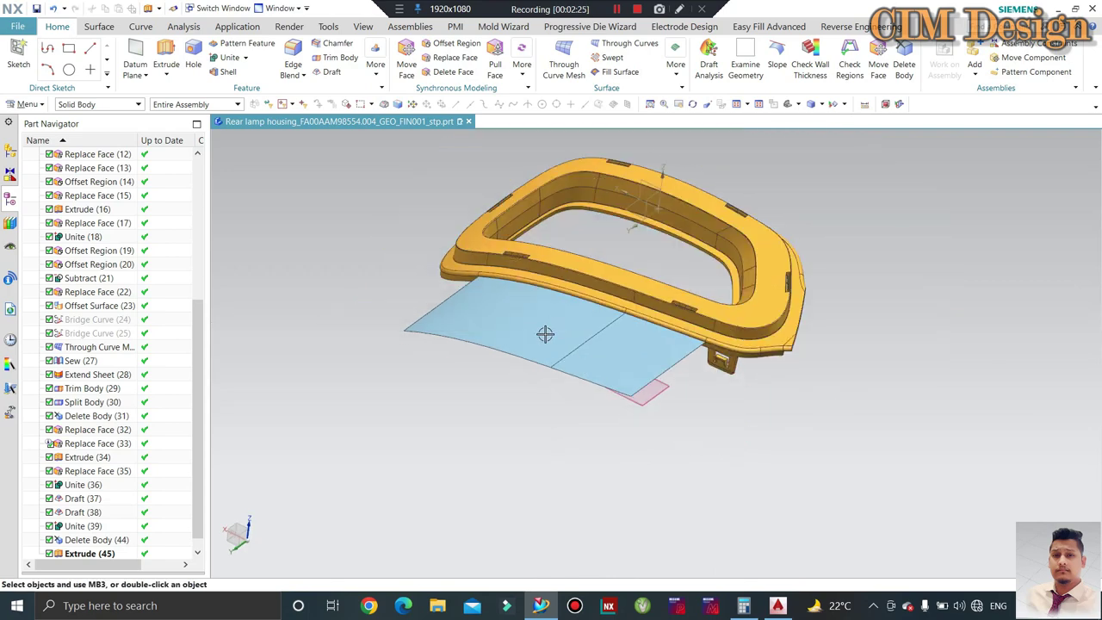
scroll(545, 334, up, 2)
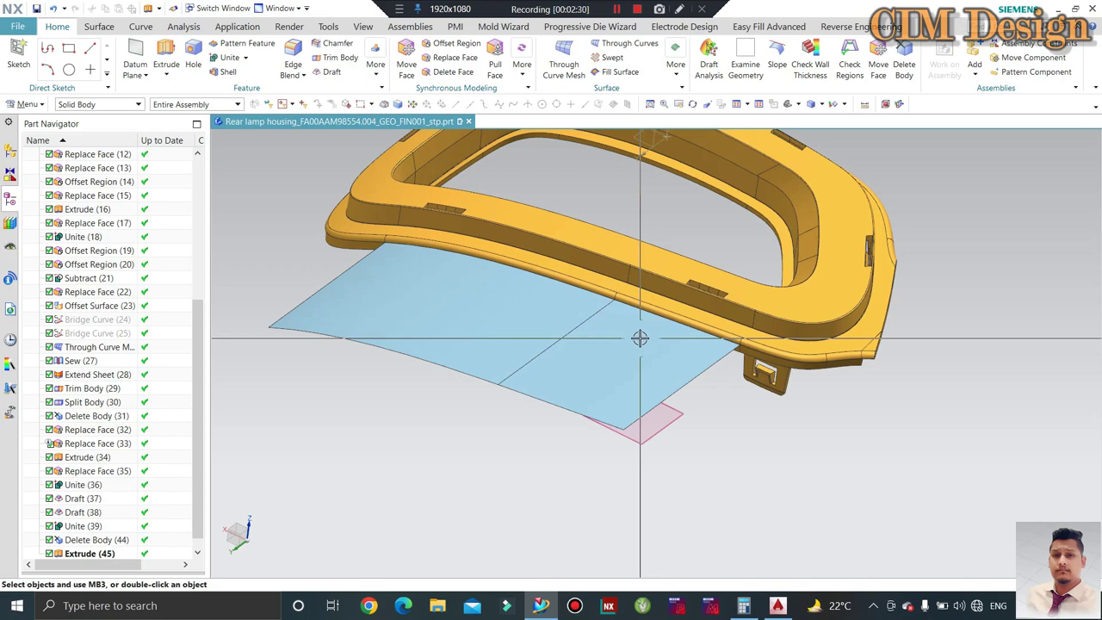
scroll(610, 312, up, 1)
scroll(603, 302, up, 1)
scroll(595, 284, up, 1)
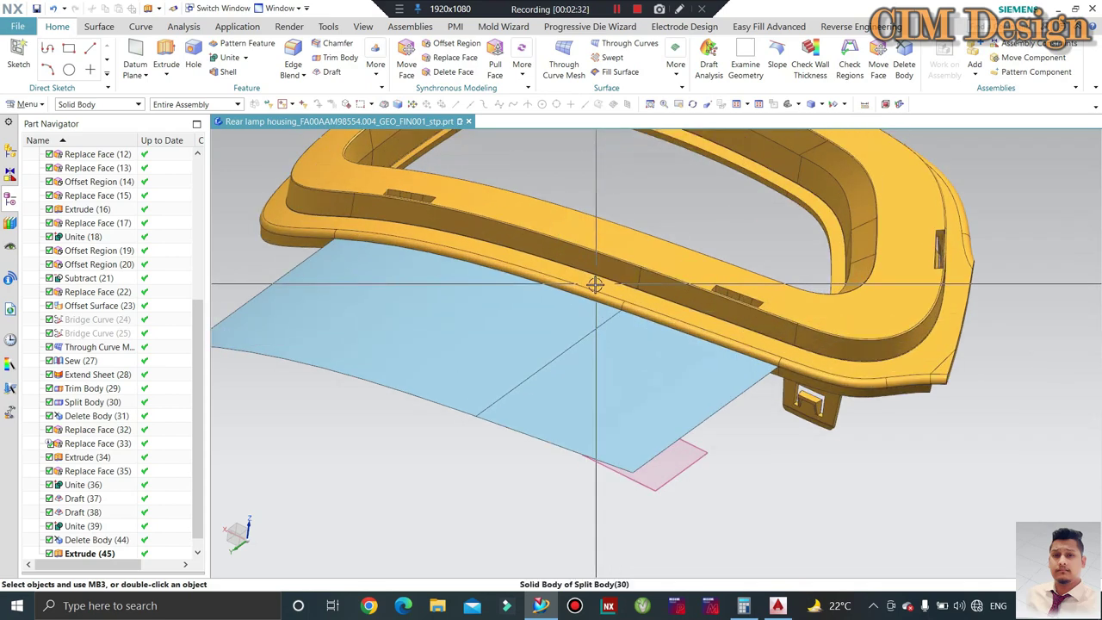
scroll(595, 284, down, 3)
scroll(561, 335, up, 2)
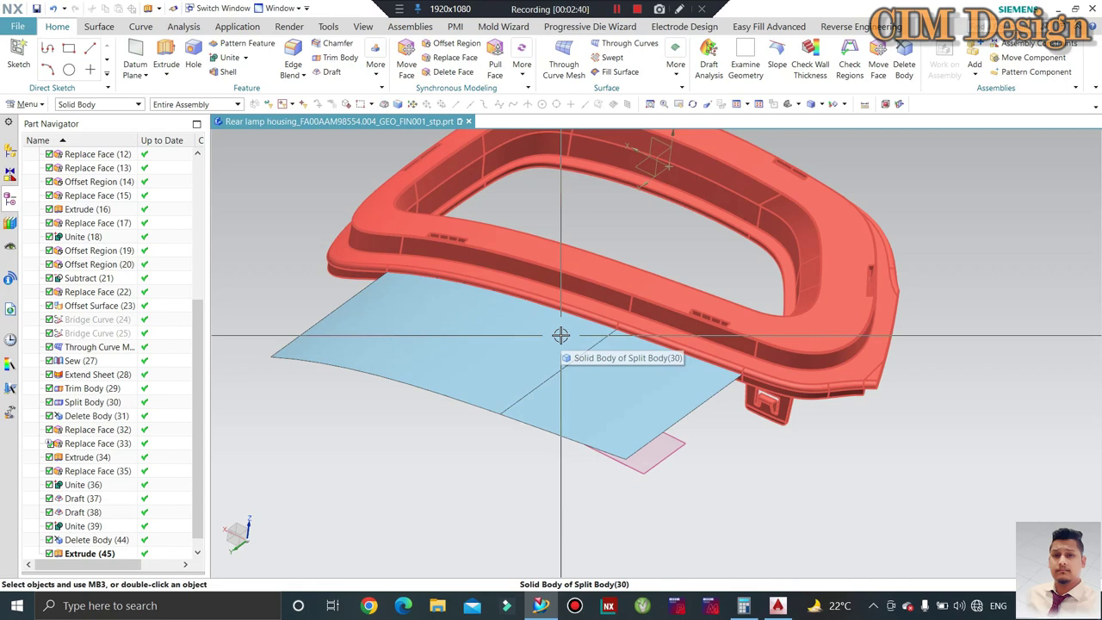
middle_drag(560, 335, 551, 306)
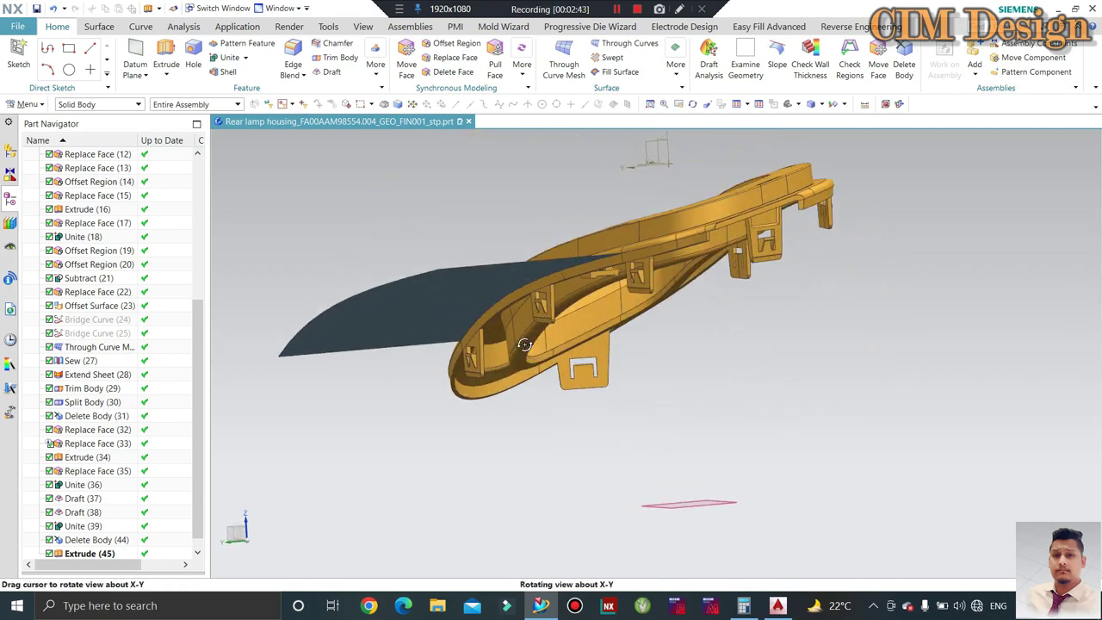
scroll(551, 307, up, 3)
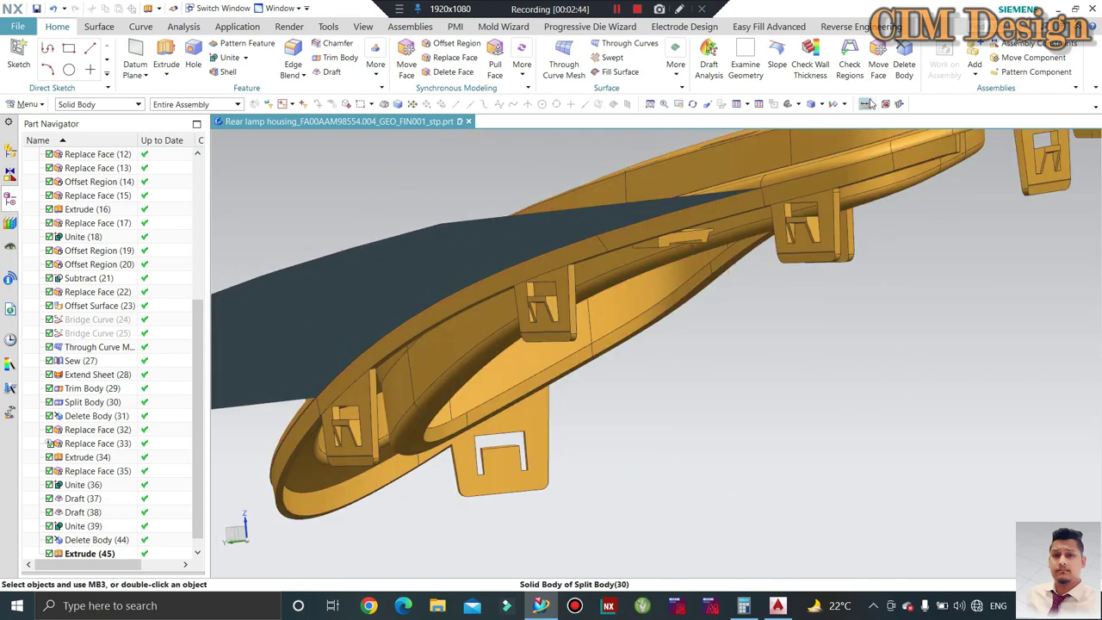
- Build a bounding block around the clip face, stretched 5 mm along Y
click(885, 104)
middle_drag(659, 236, 602, 275)
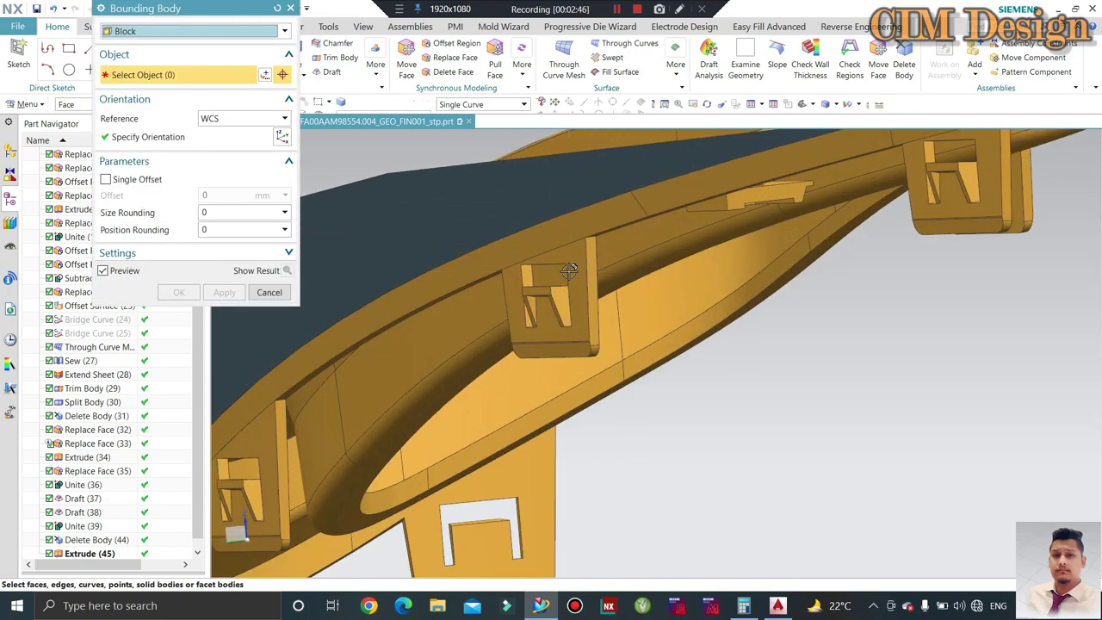
scroll(579, 260, up, 2)
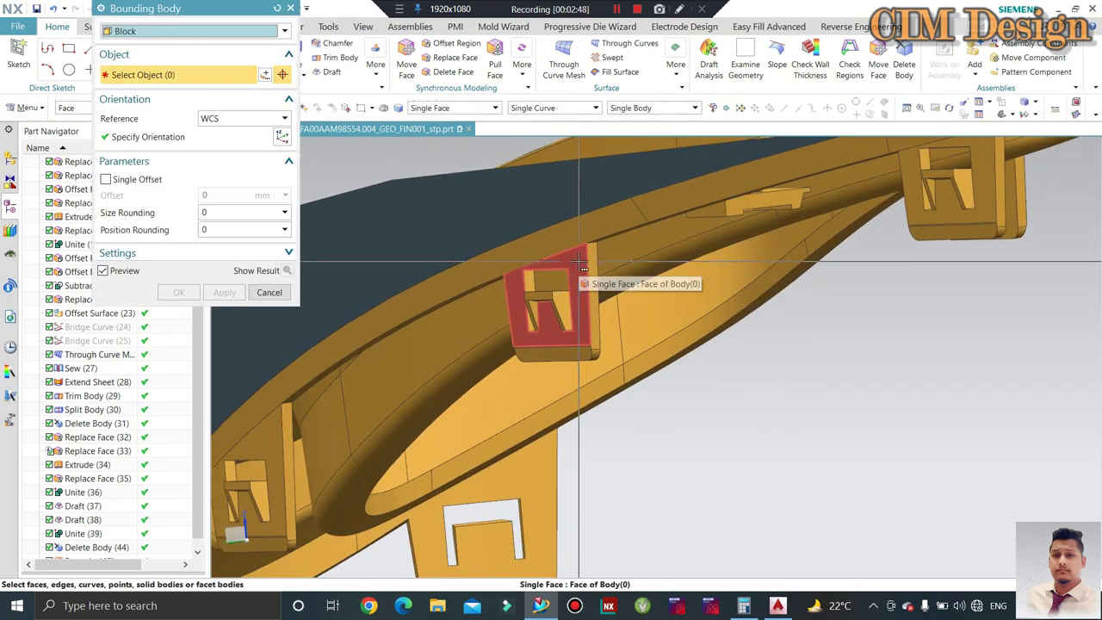
scroll(583, 251, down, 1)
scroll(583, 259, down, 2)
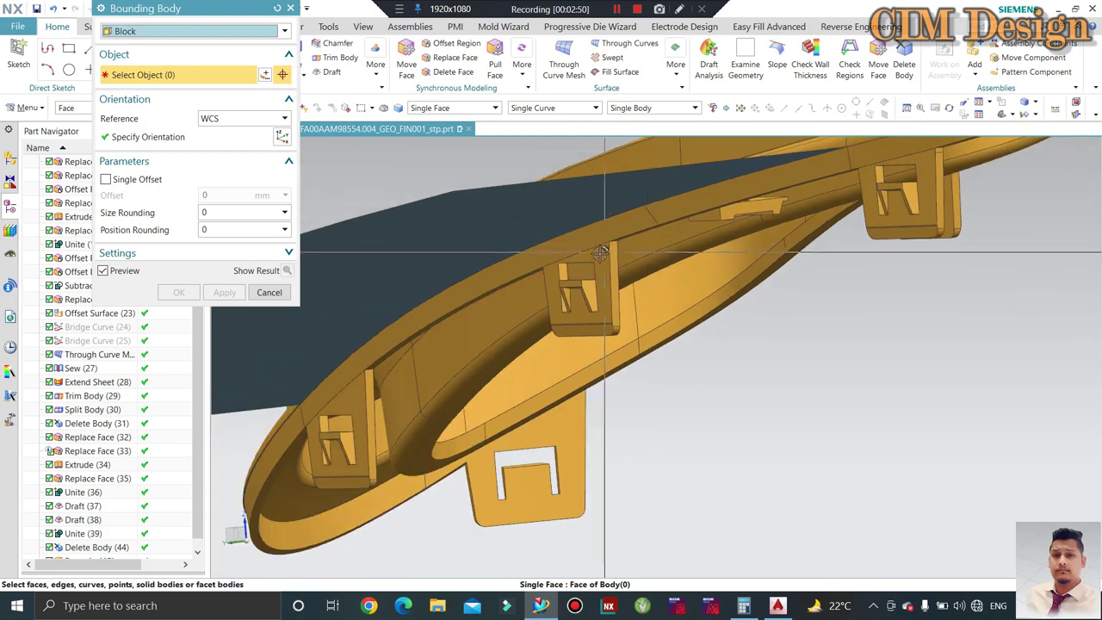
scroll(573, 285, up, 3)
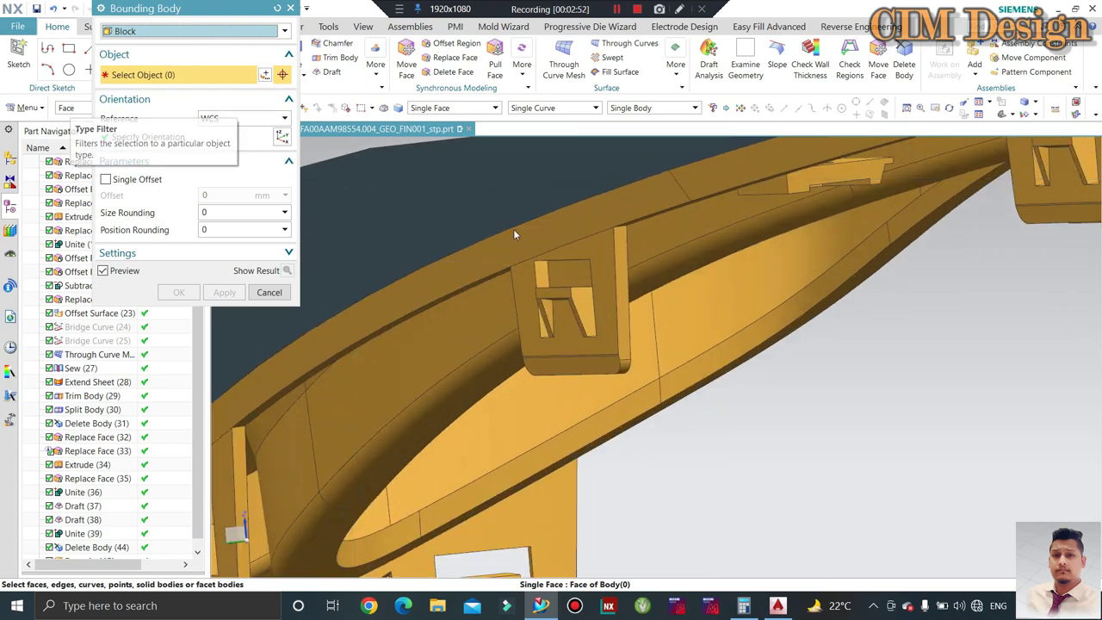
scroll(591, 285, up, 2)
click(616, 278)
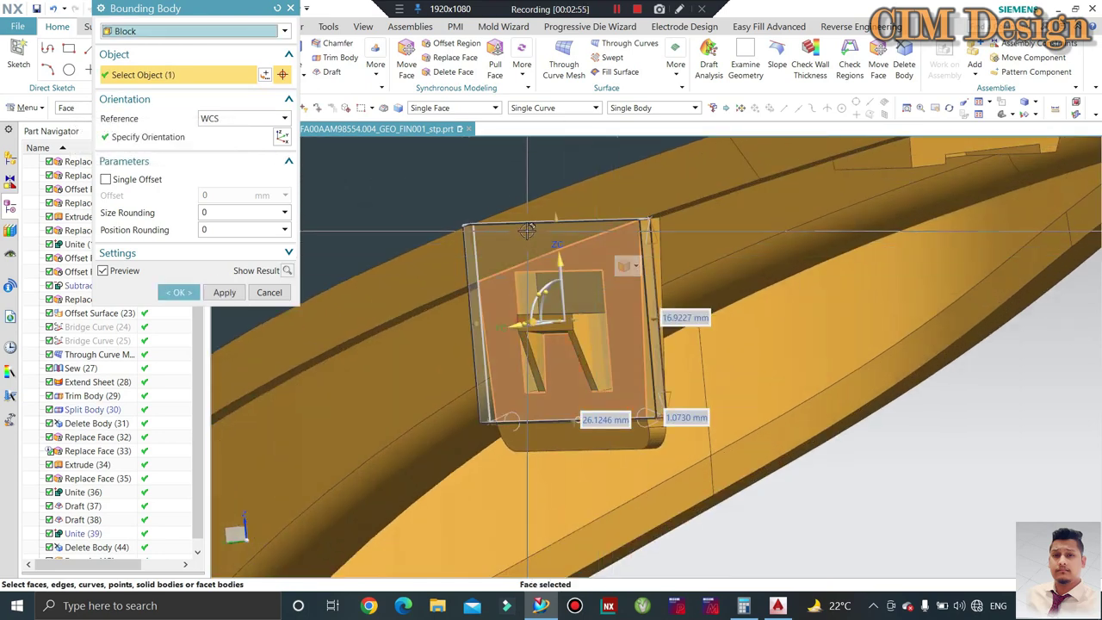
middle_drag(528, 231, 503, 302)
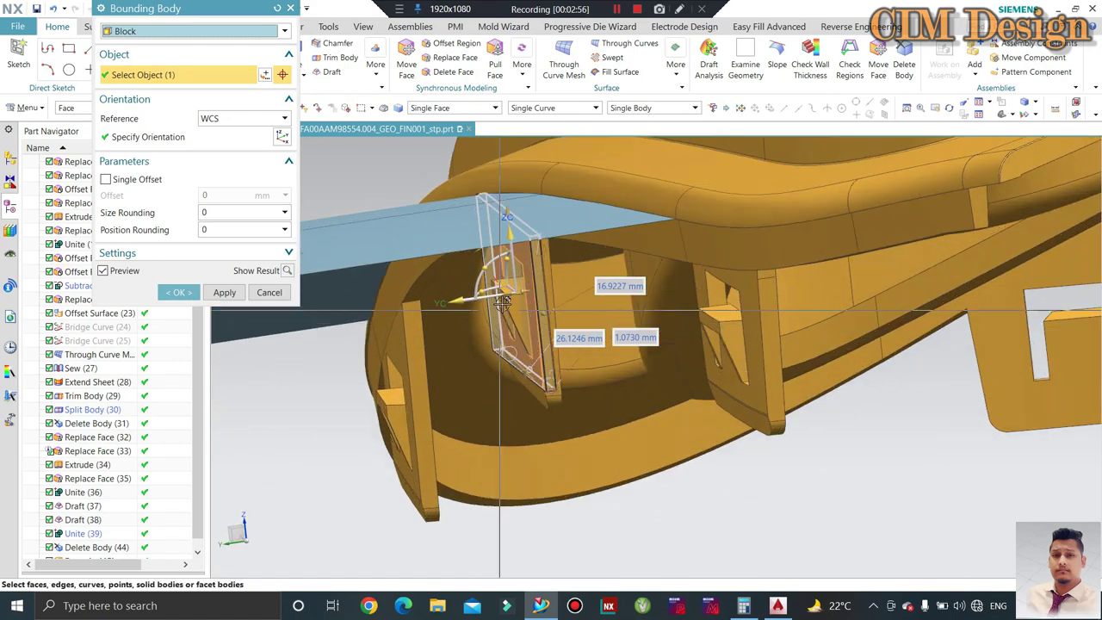
drag(472, 302, 448, 304)
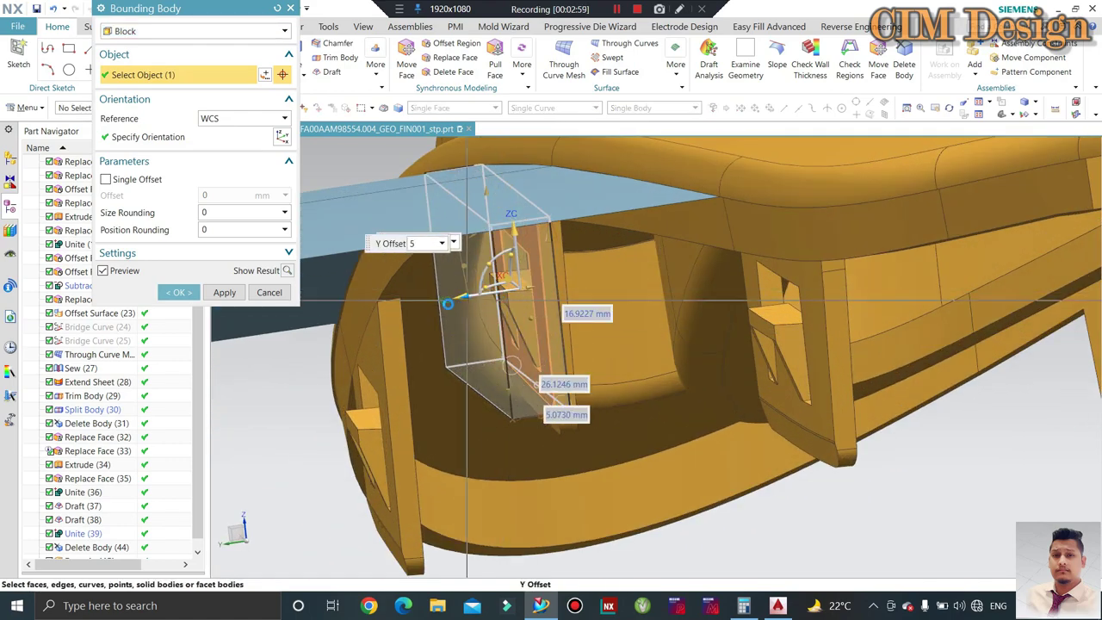
middle_click(433, 304)
mouse_move(433, 304)
middle_down()
mouse_move(497, 290)
mouse_move(864, 112)
middle_up()
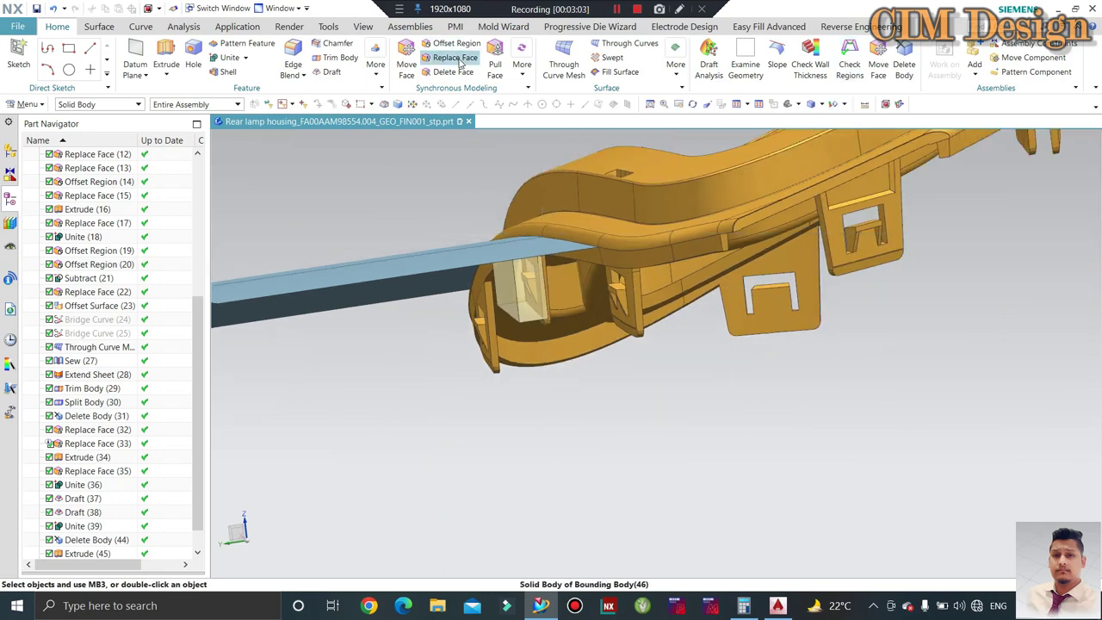
- Replace the bounding block's face with the pink datum plane, extending it into a pillar
click(457, 58)
mouse_move(497, 376)
middle_down()
mouse_move(515, 287)
mouse_move(326, 168)
middle_up()
click(515, 287)
scroll(515, 287, down, 5)
scroll(515, 287, down, 3)
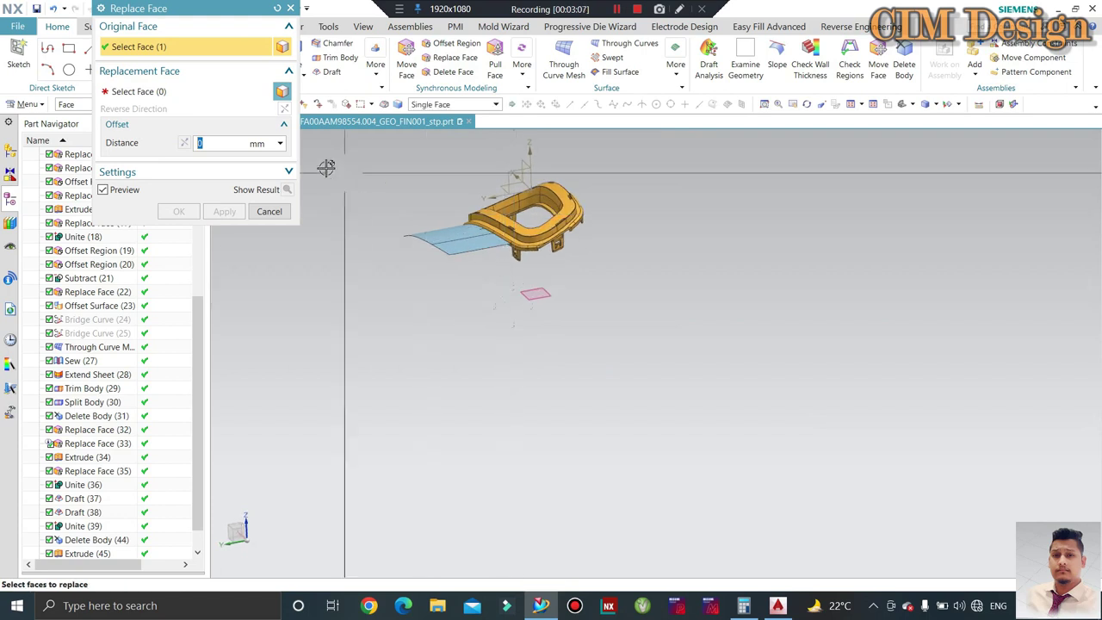
click(180, 95)
scroll(536, 284, up, 3)
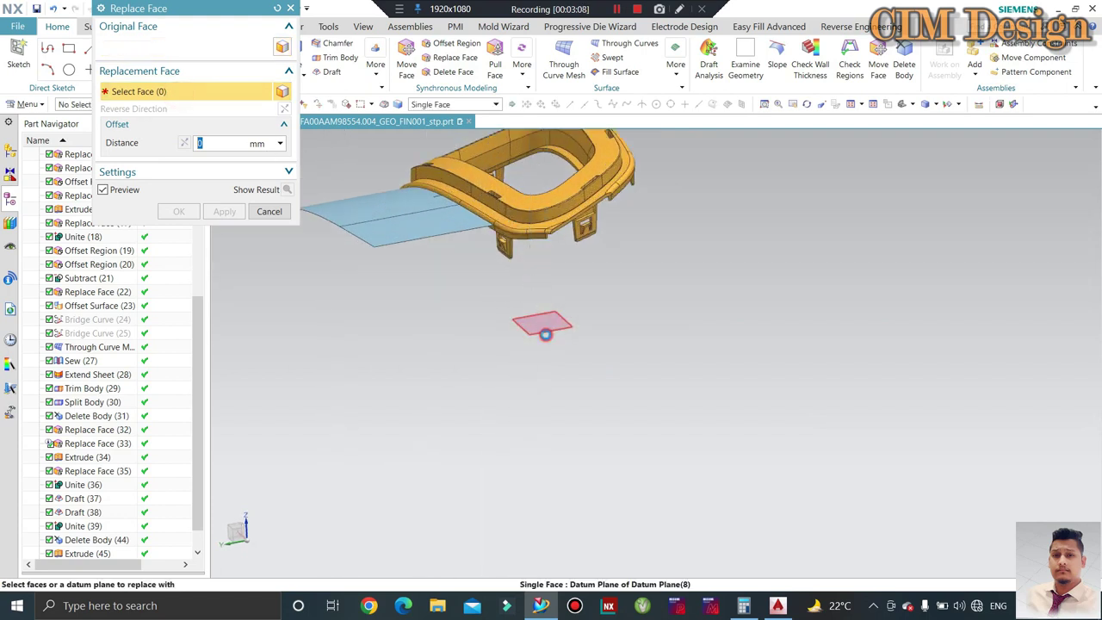
click(545, 334)
middle_click(571, 301)
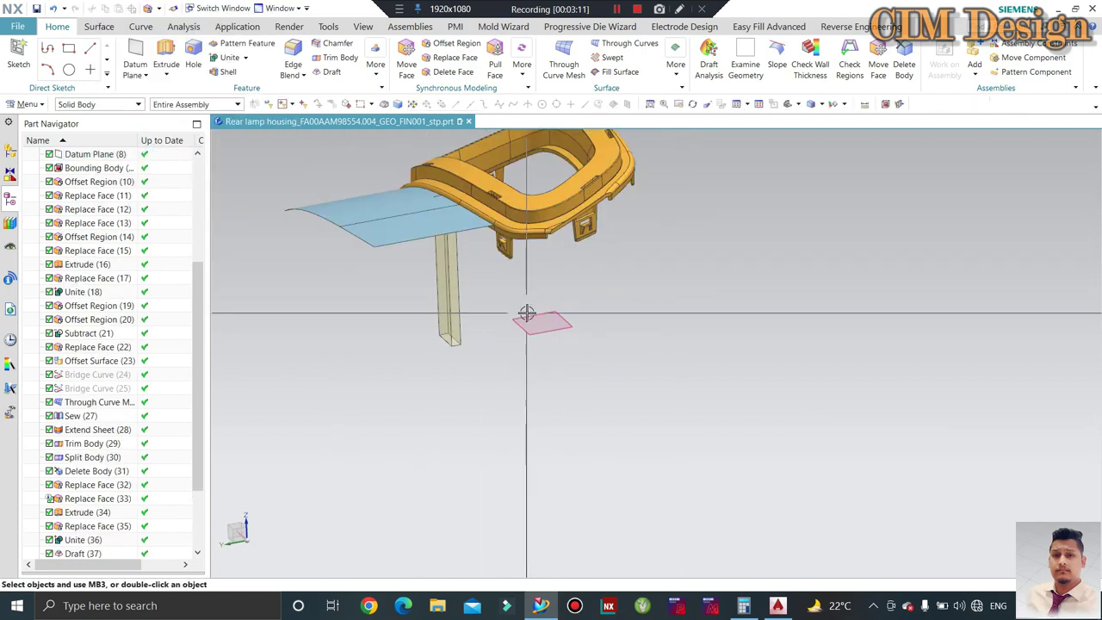
scroll(422, 347, up, 2)
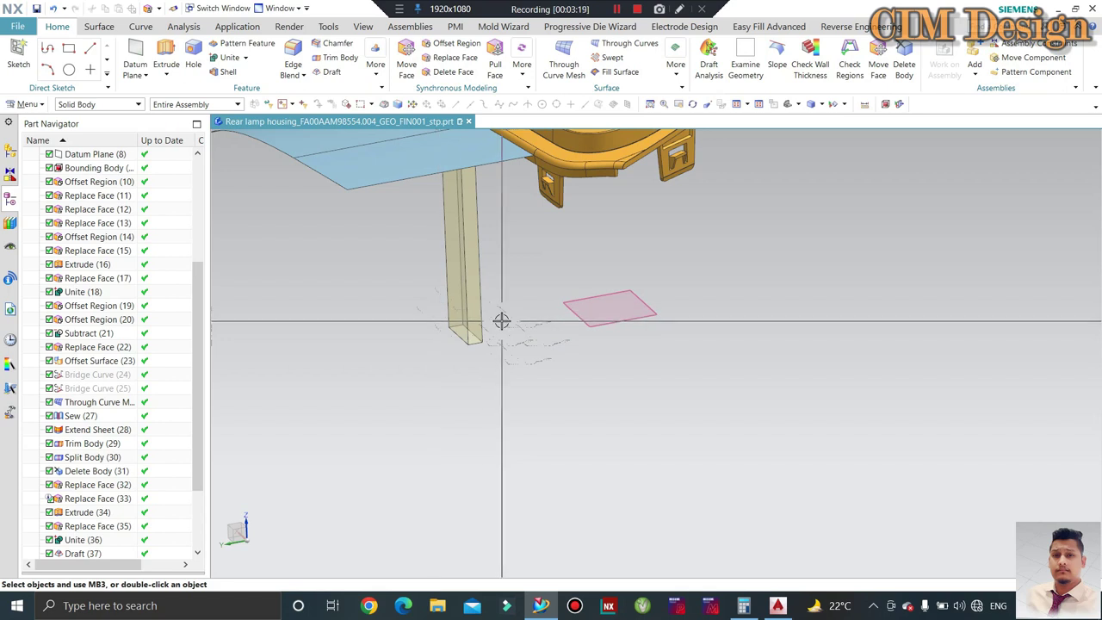
scroll(456, 317, up, 2)
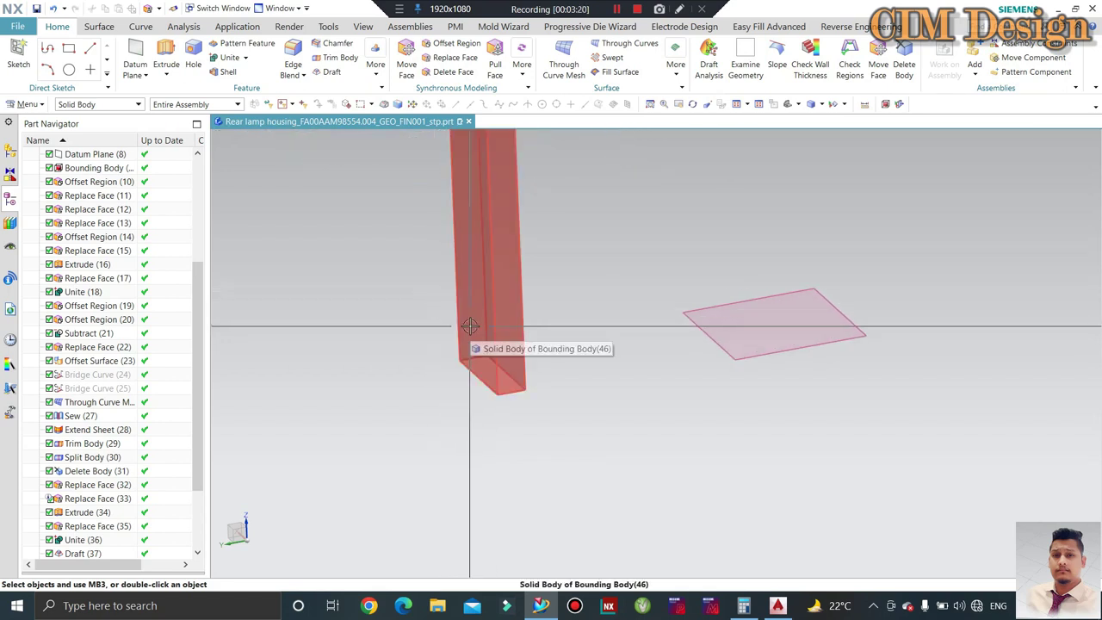
scroll(486, 323, down, 2)
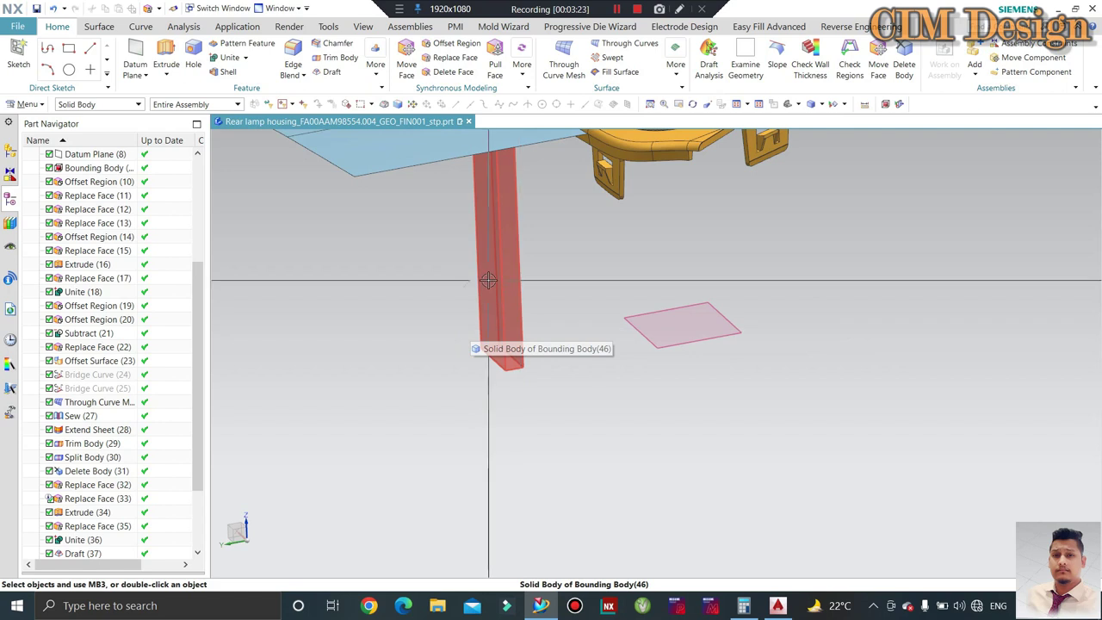
scroll(557, 368, down, 2)
middle_drag(578, 377, 587, 361)
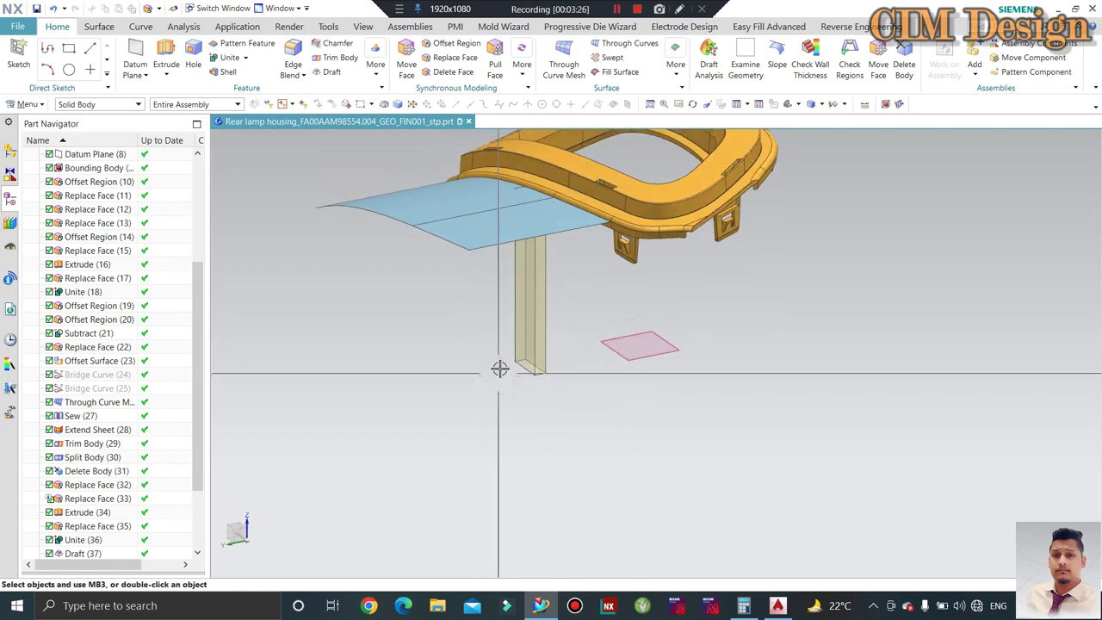
scroll(499, 369, up, 1)
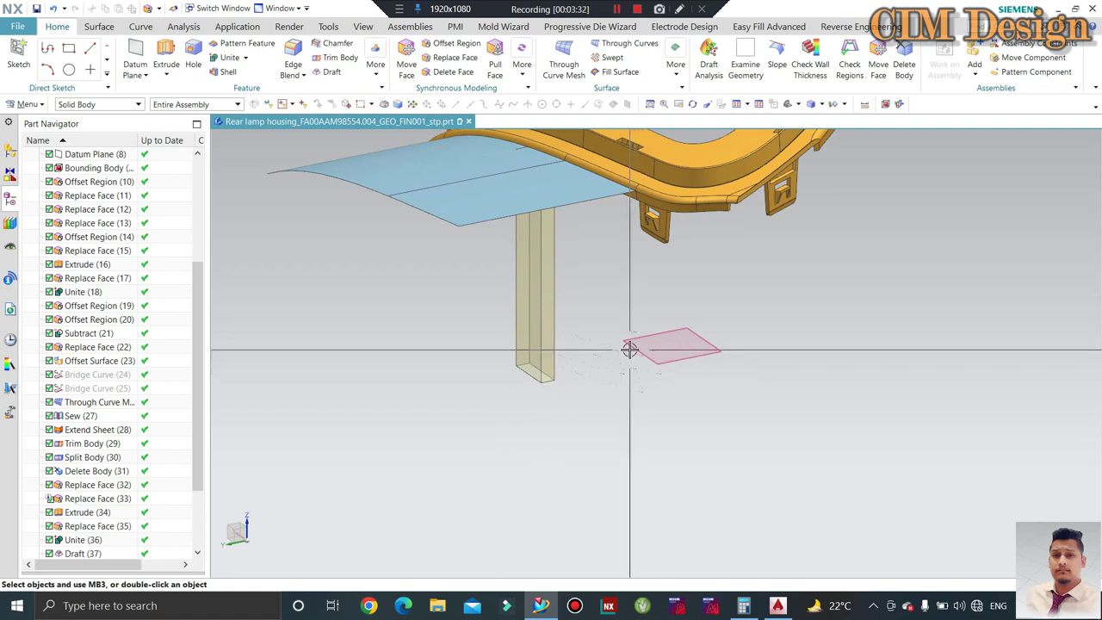
middle_drag(629, 348, 531, 386)
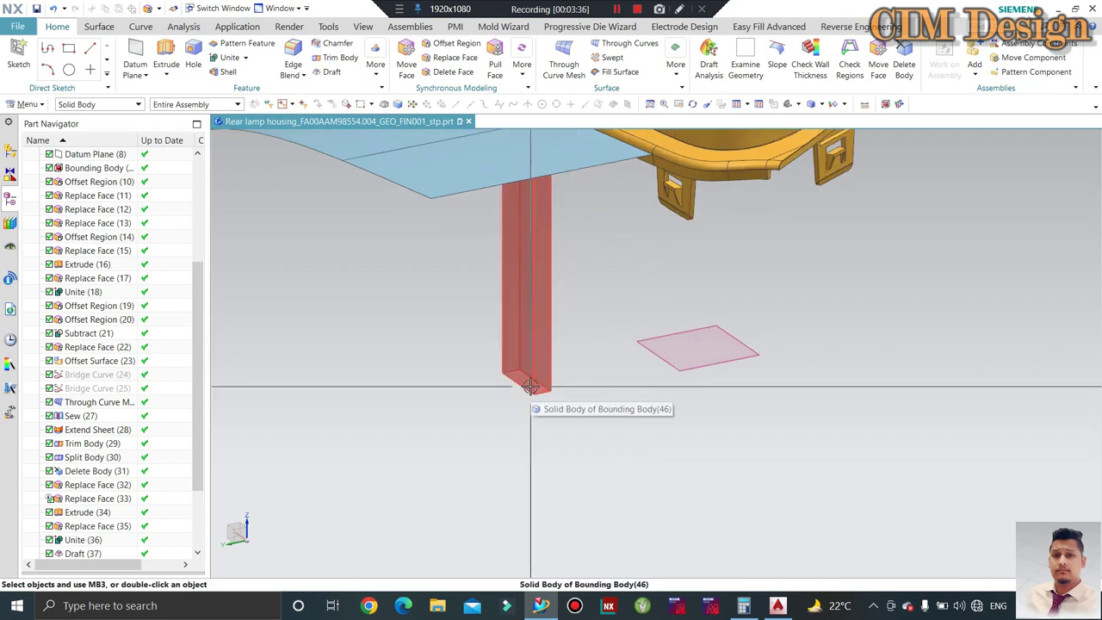
middle_drag(560, 388, 670, 378)
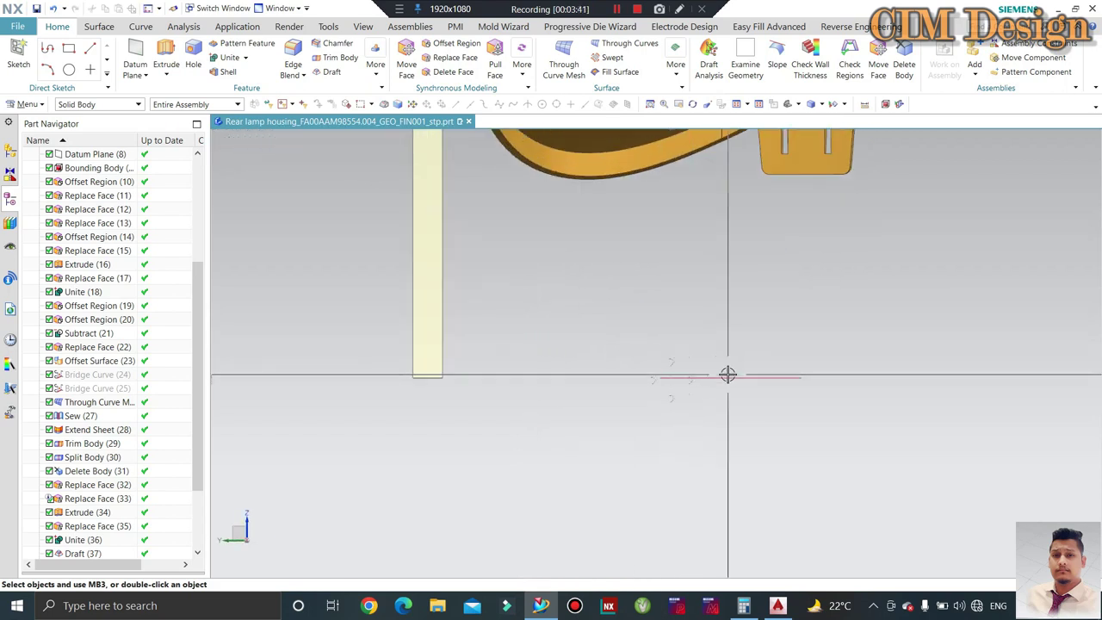
mouse_move(634, 369)
middle_down()
mouse_move(642, 390)
mouse_move(632, 366)
middle_up()
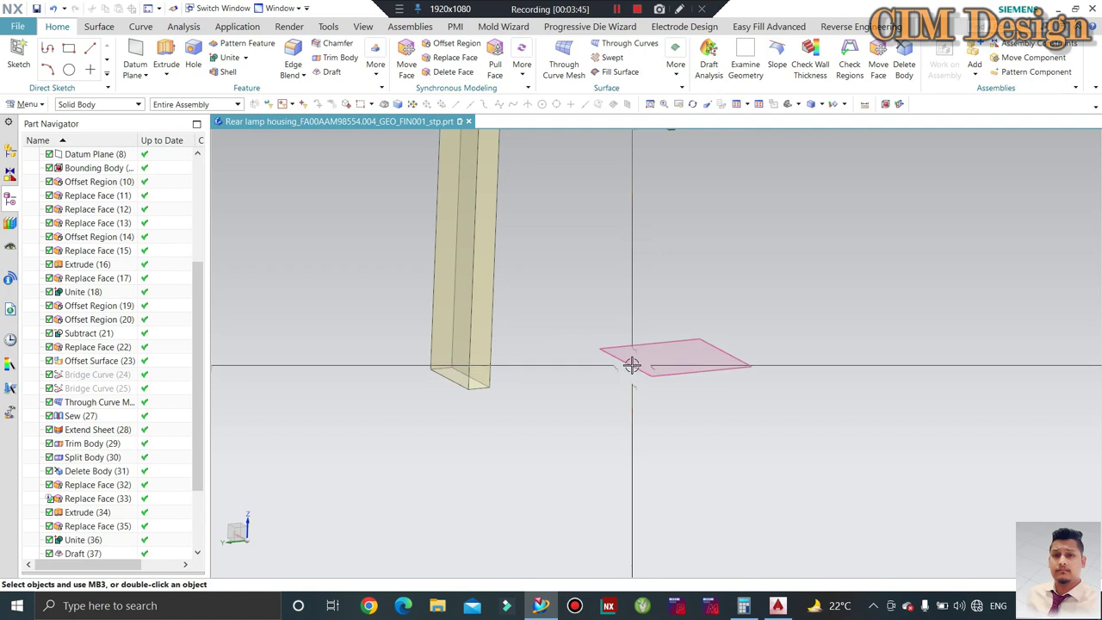
scroll(632, 365, down, 3)
scroll(594, 310, down, 1)
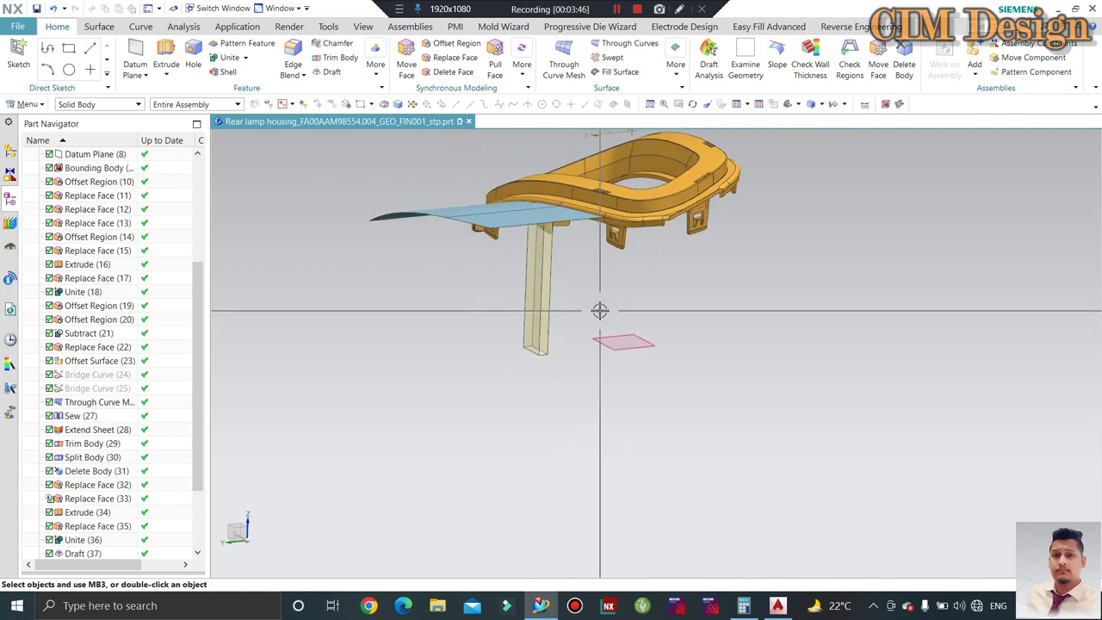
scroll(609, 354, up, 2)
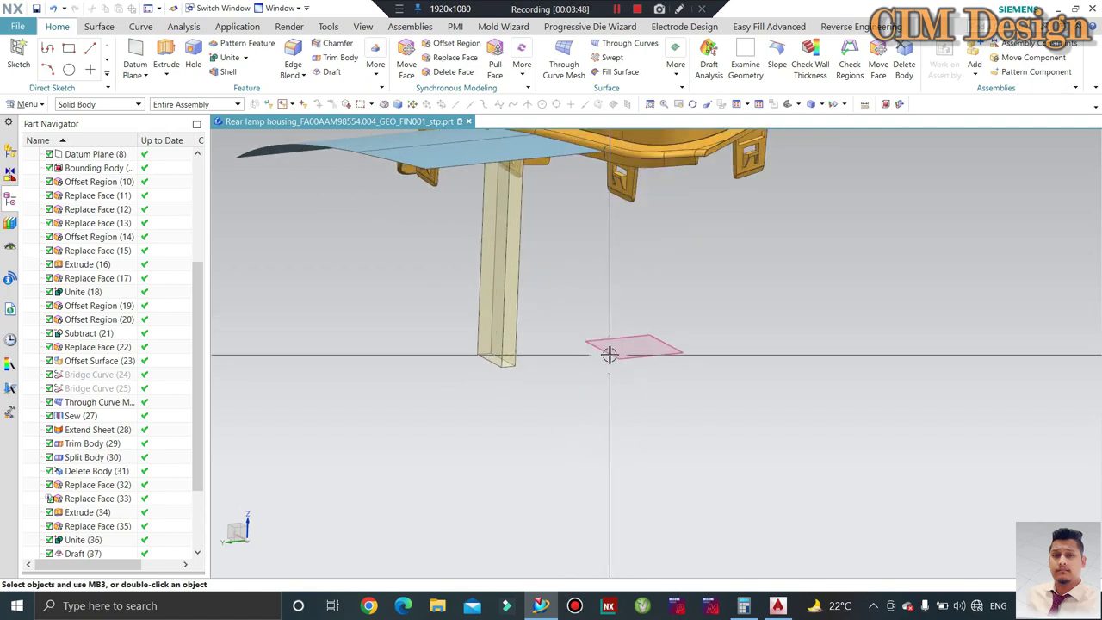
mouse_move(608, 354)
middle_down()
mouse_move(563, 387)
mouse_move(502, 344)
mouse_move(470, 379)
mouse_move(437, 367)
mouse_move(448, 386)
mouse_move(445, 365)
mouse_move(479, 350)
middle_up()
middle_drag(634, 359, 652, 339)
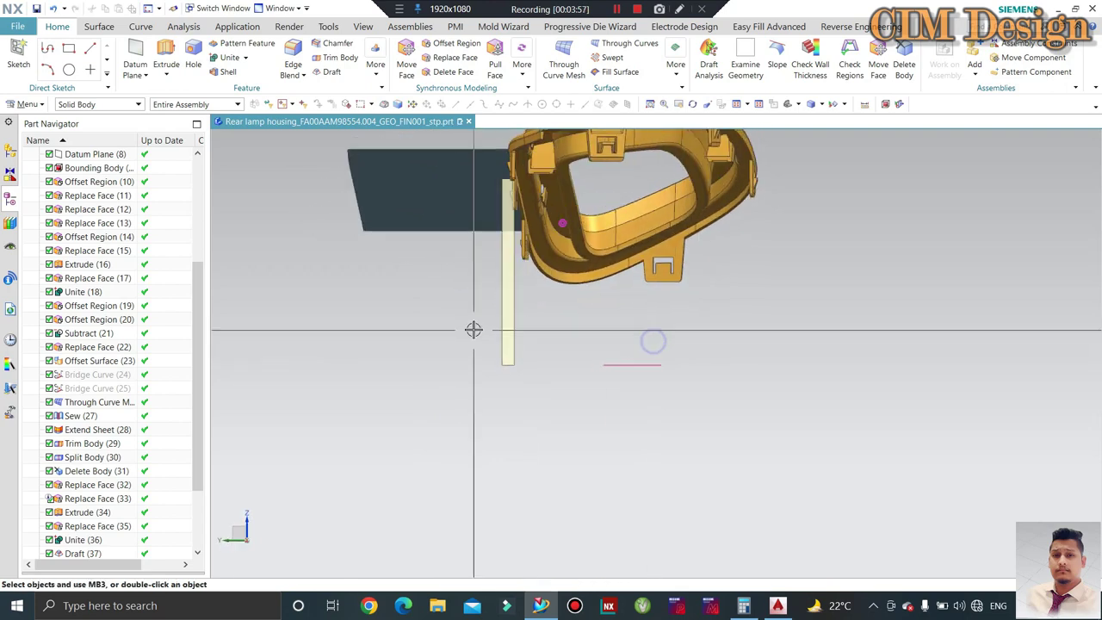
scroll(521, 203, up, 5)
mouse_move(521, 203)
middle_down()
mouse_move(467, 241)
mouse_move(503, 242)
middle_up()
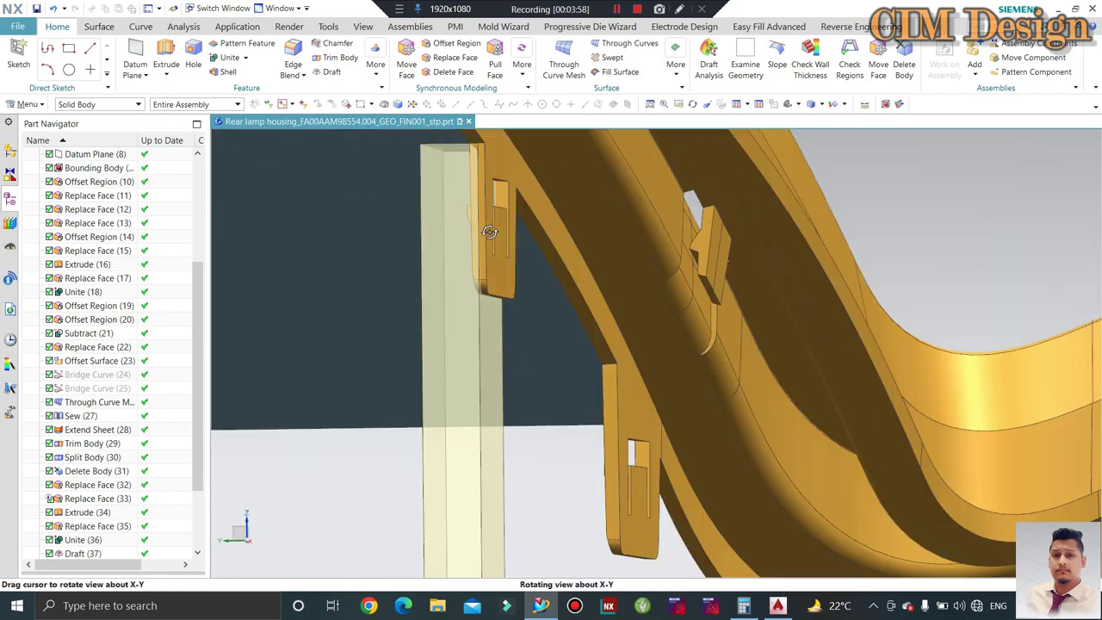
scroll(492, 214, up, 5)
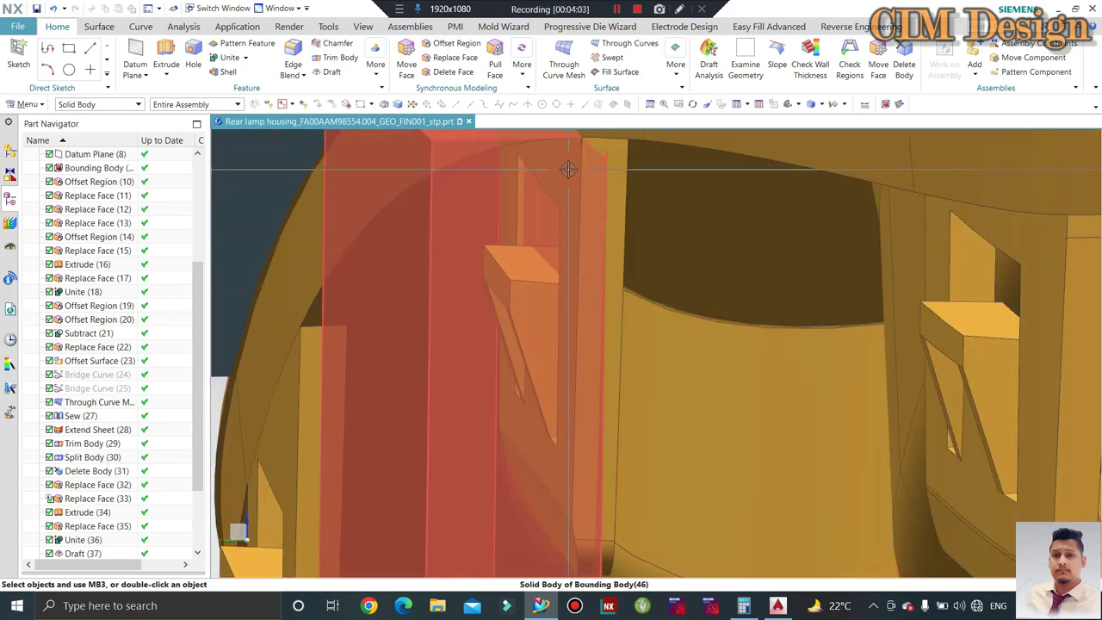
mouse_move(566, 167)
middle_down()
mouse_move(556, 264)
mouse_move(527, 259)
middle_up()
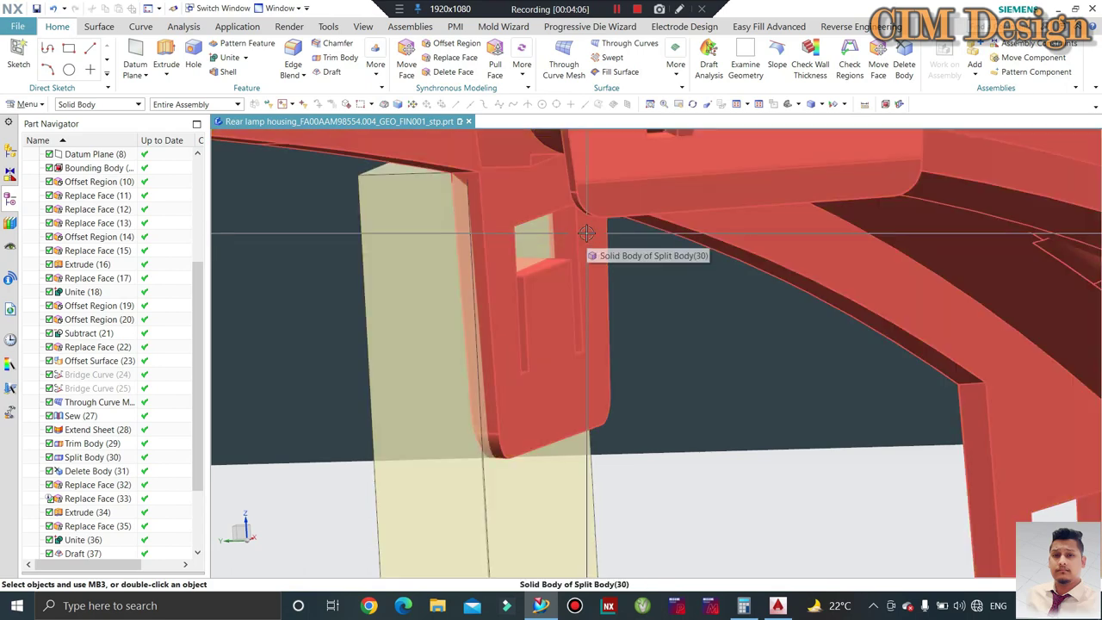
scroll(513, 206, down, 3)
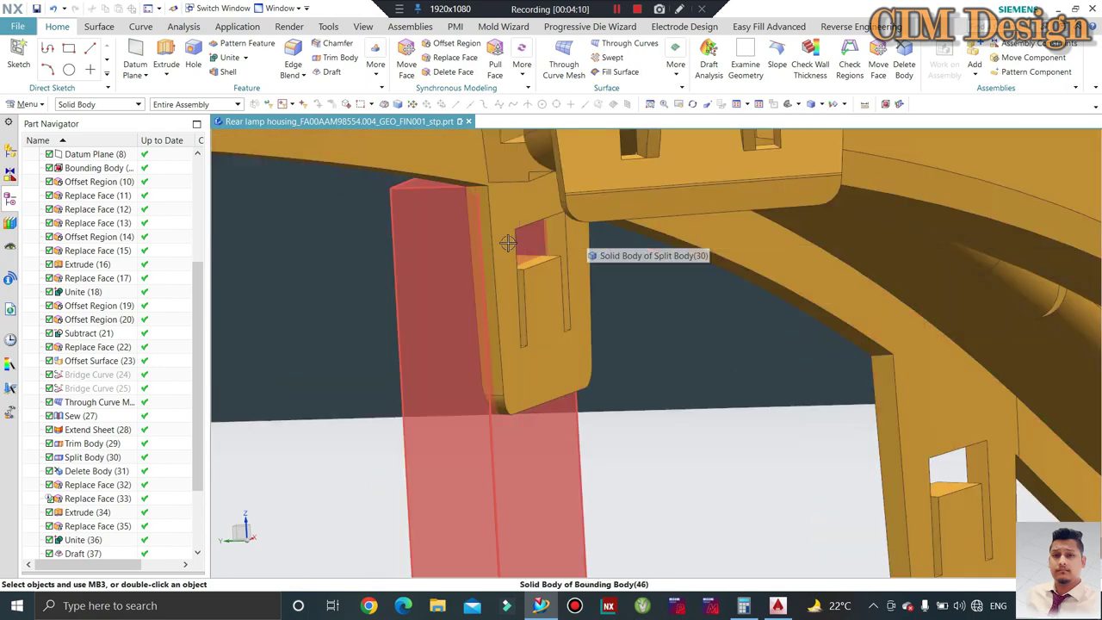
middle_drag(521, 239, 512, 230)
scroll(512, 230, up, 2)
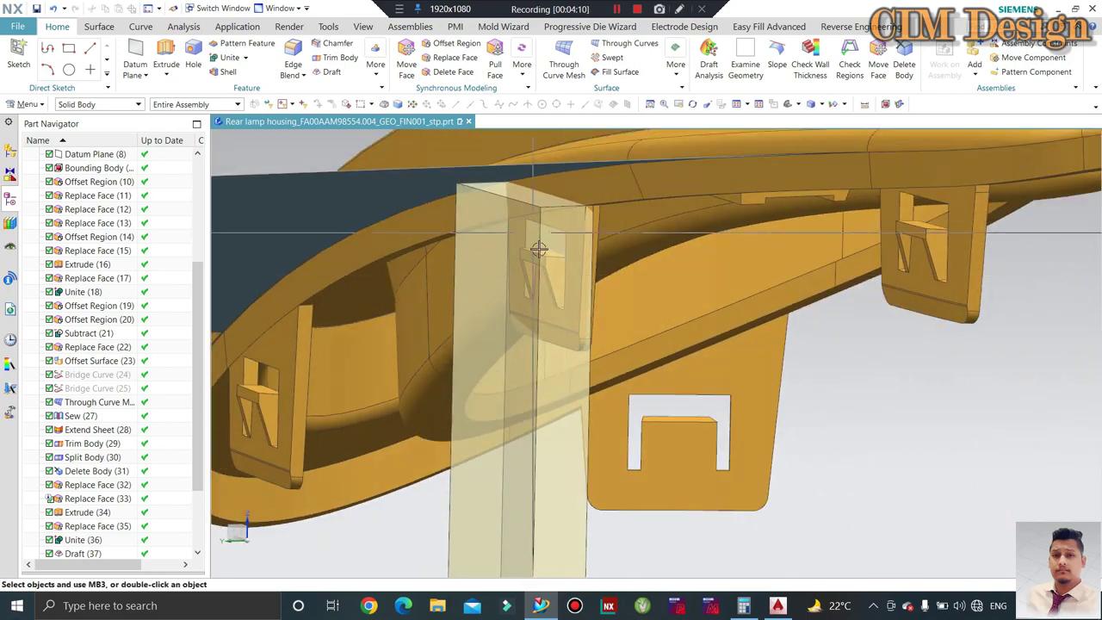
scroll(536, 246, up, 2)
scroll(551, 302, up, 2)
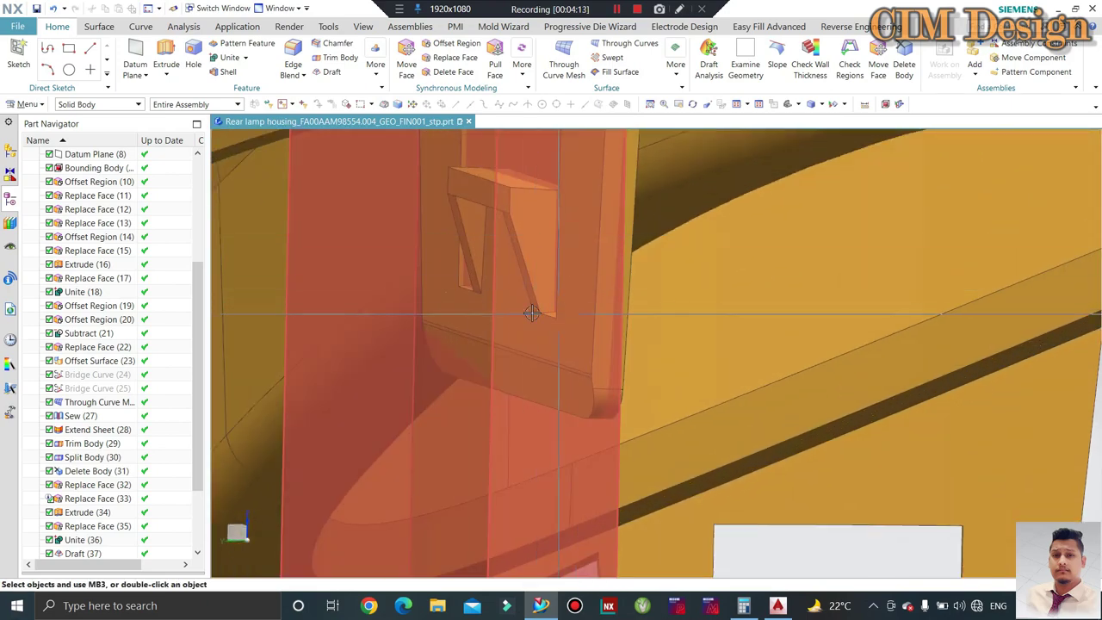
scroll(559, 319, down, 3)
middle_drag(505, 271, 458, 215)
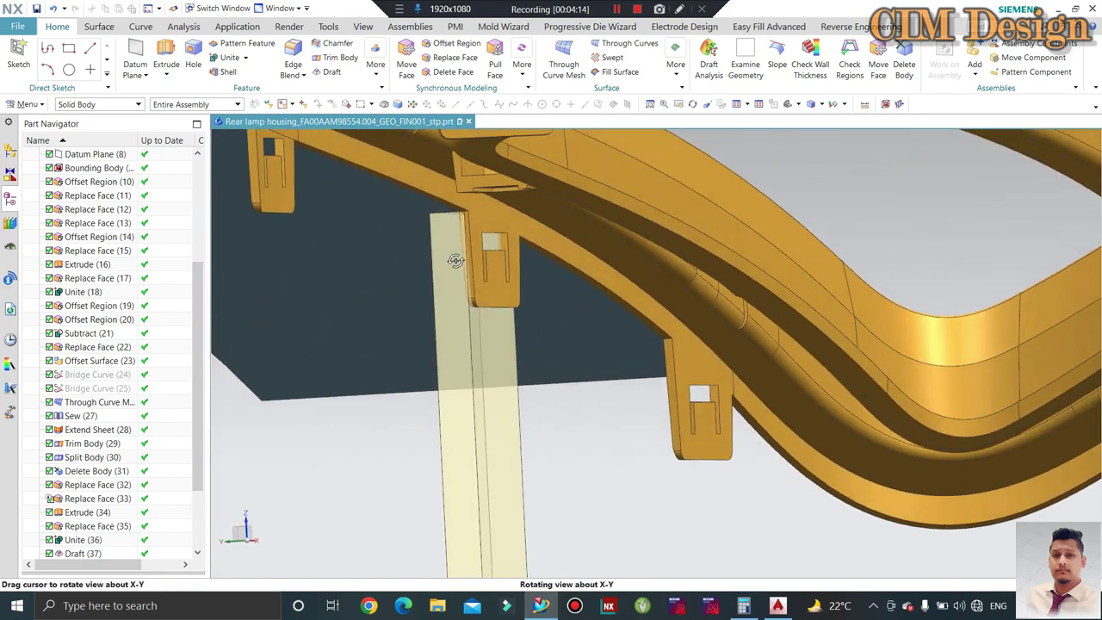
scroll(458, 215, up, 2)
click(444, 60)
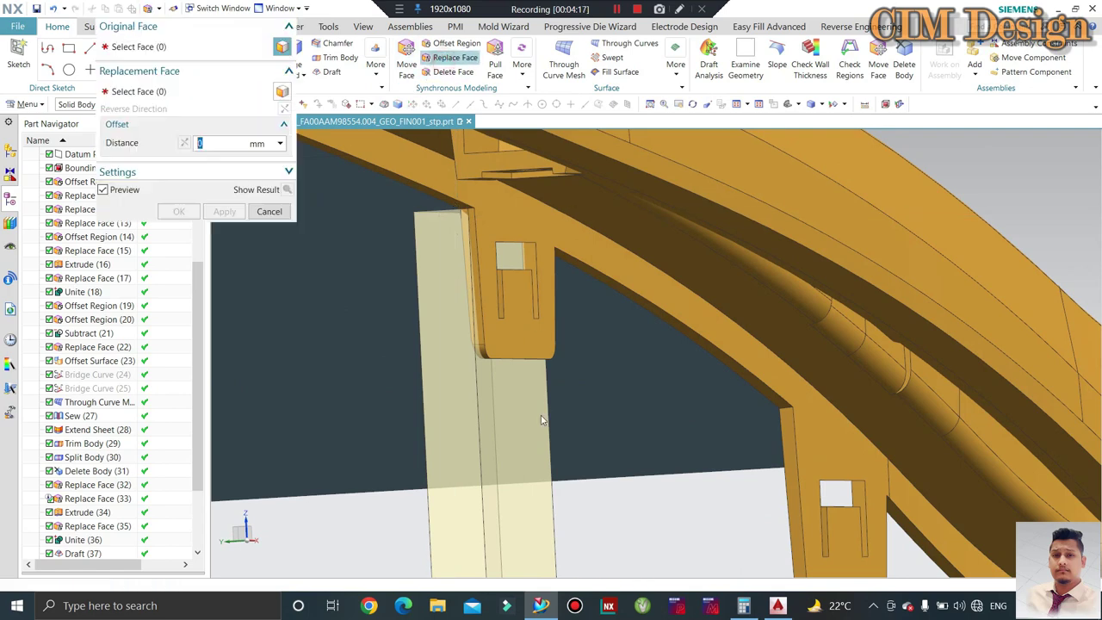
click(506, 446)
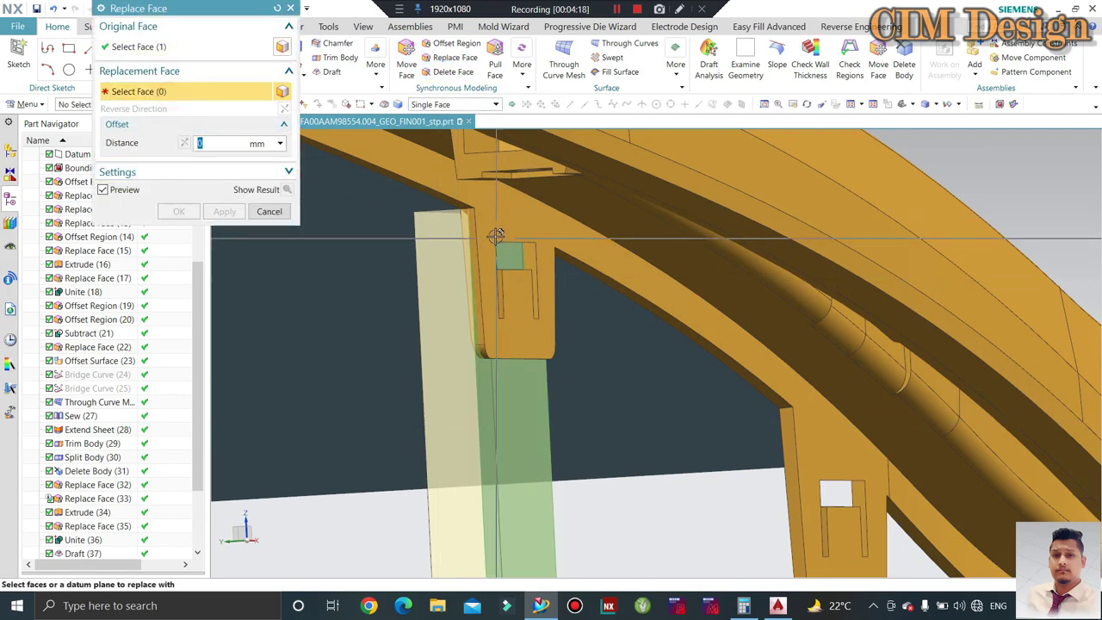
scroll(437, 337, down, 2)
scroll(437, 337, down, 2)
key(Escape)
scroll(451, 332, down, 3)
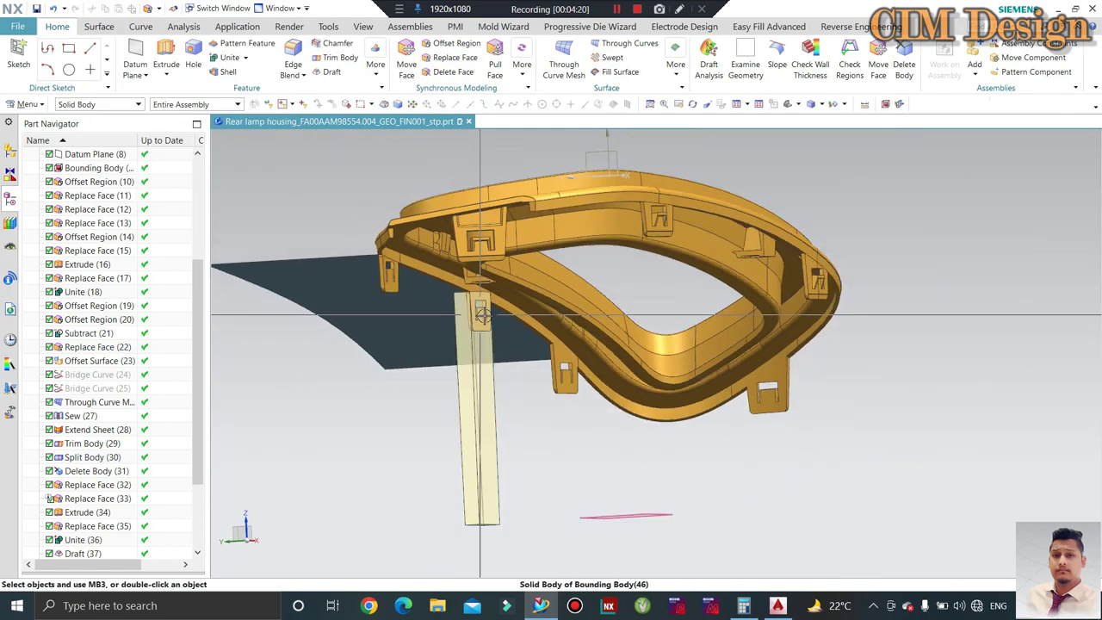
middle_drag(482, 315, 517, 318)
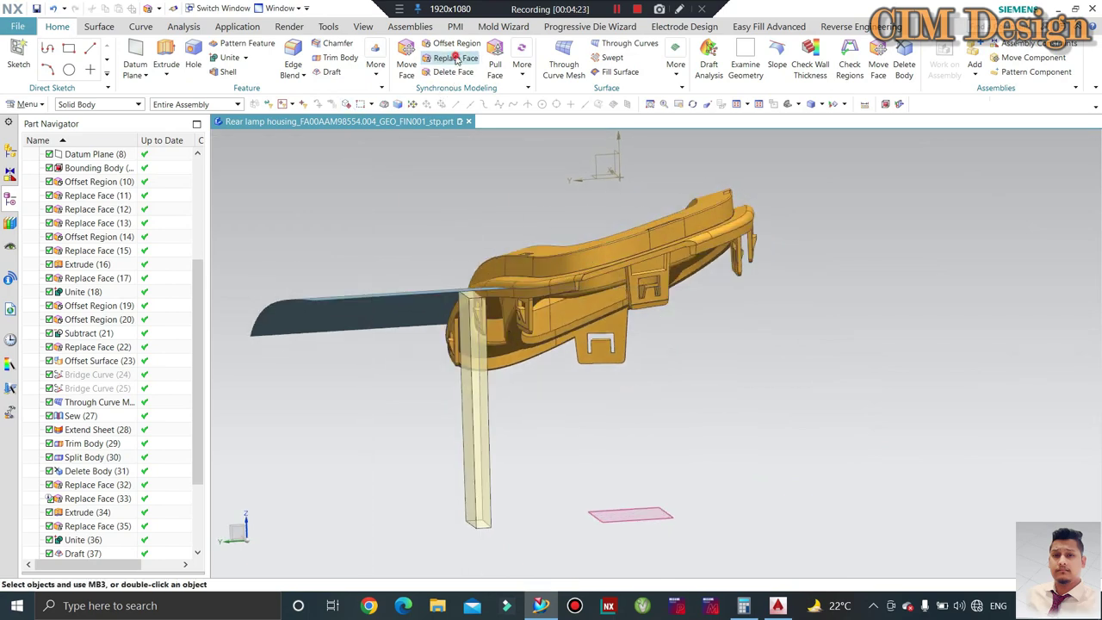
click(457, 58)
scroll(472, 297, up, 4)
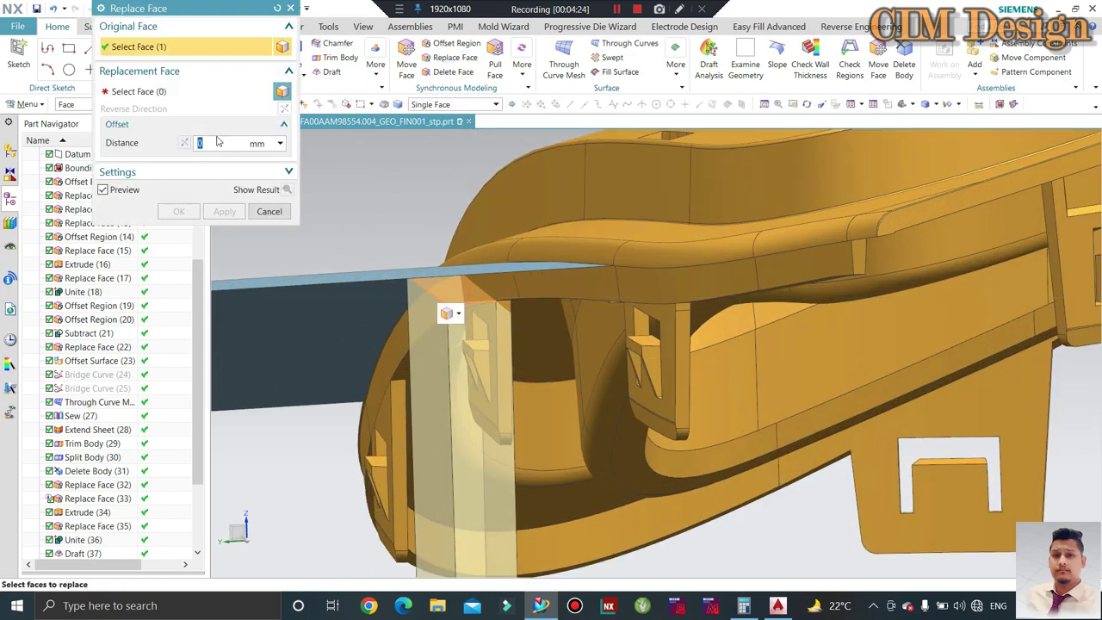
scroll(408, 214, down, 3)
mouse_move(397, 289)
middle_down()
mouse_move(402, 307)
mouse_move(500, 317)
mouse_move(488, 280)
mouse_move(418, 212)
middle_up()
key(Escape)
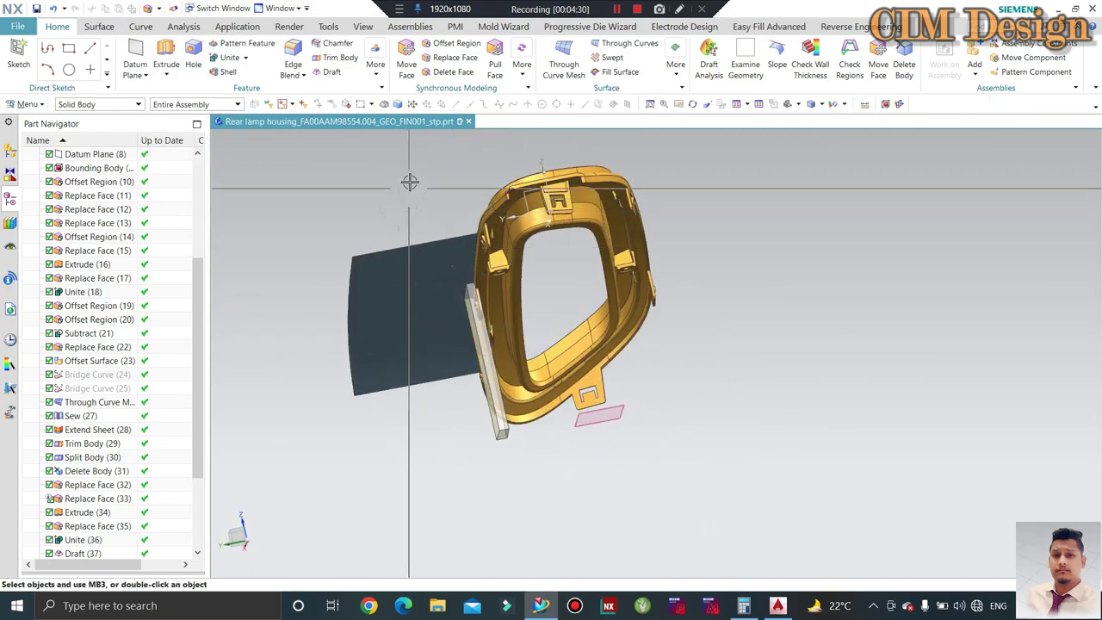
mouse_move(496, 404)
middle_down()
mouse_move(475, 456)
mouse_move(630, 103)
middle_up()
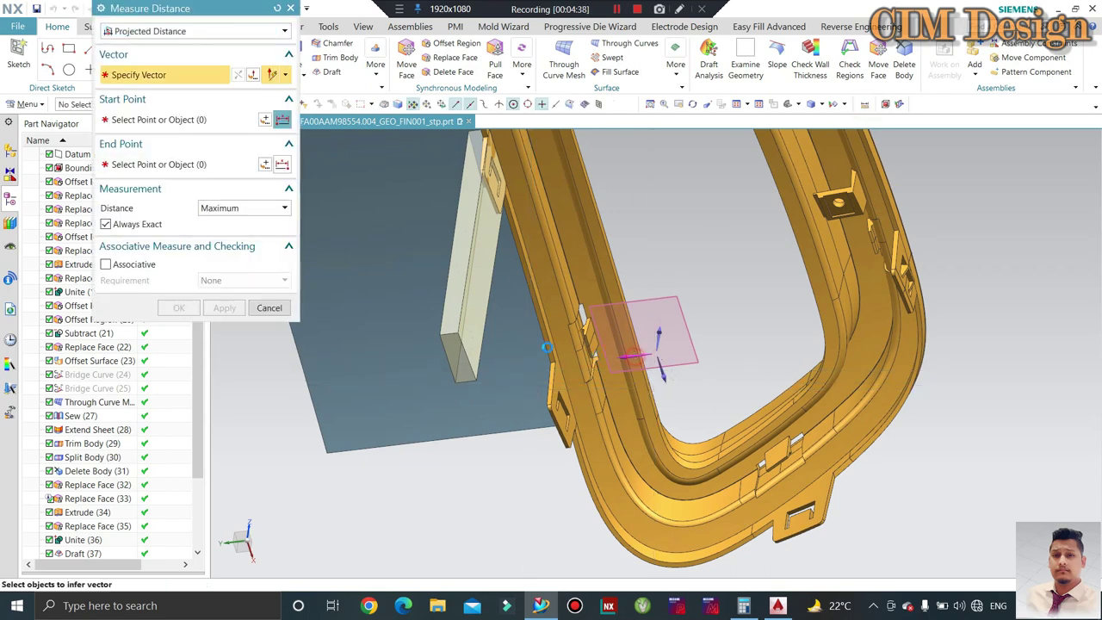
click(545, 347)
scroll(495, 389, down, 2)
scroll(495, 390, down, 3)
scroll(495, 390, down, 2)
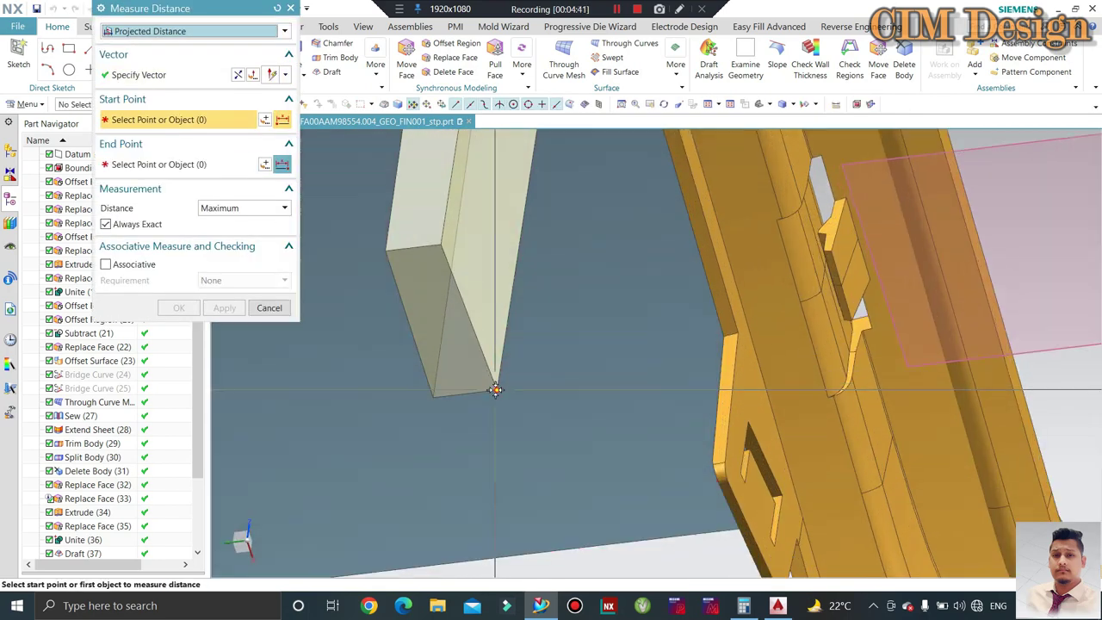
click(498, 390)
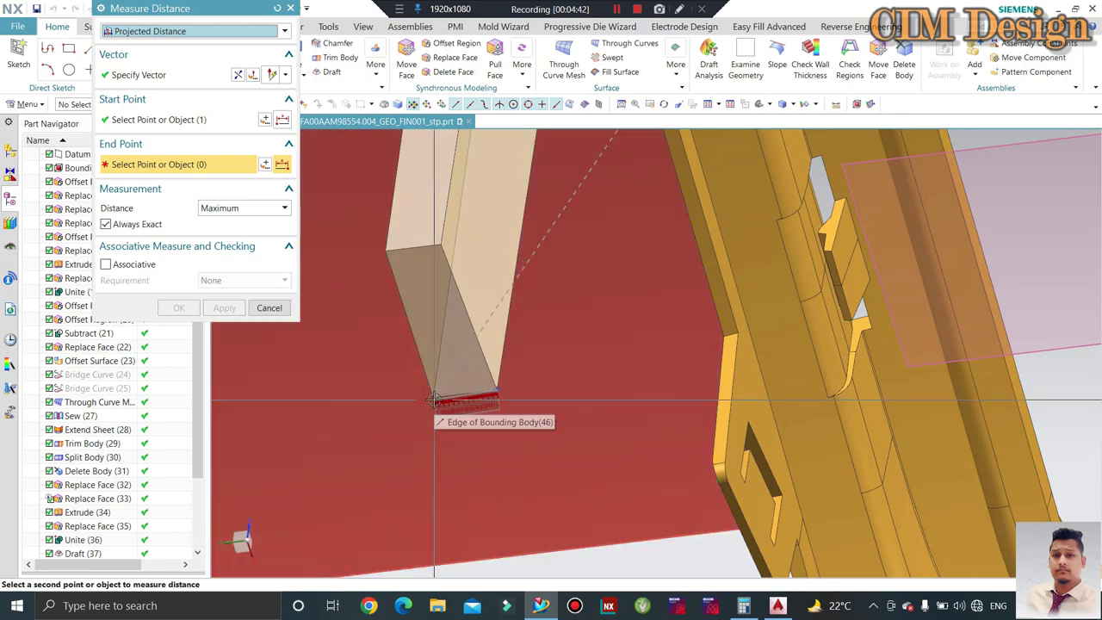
click(437, 397)
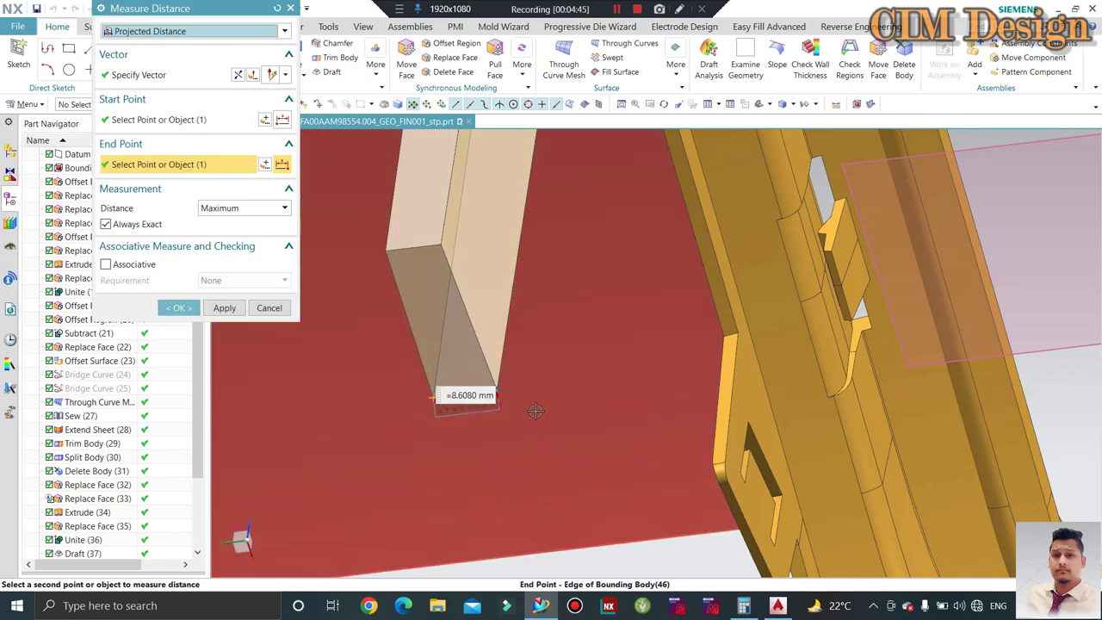
middle_click(509, 302)
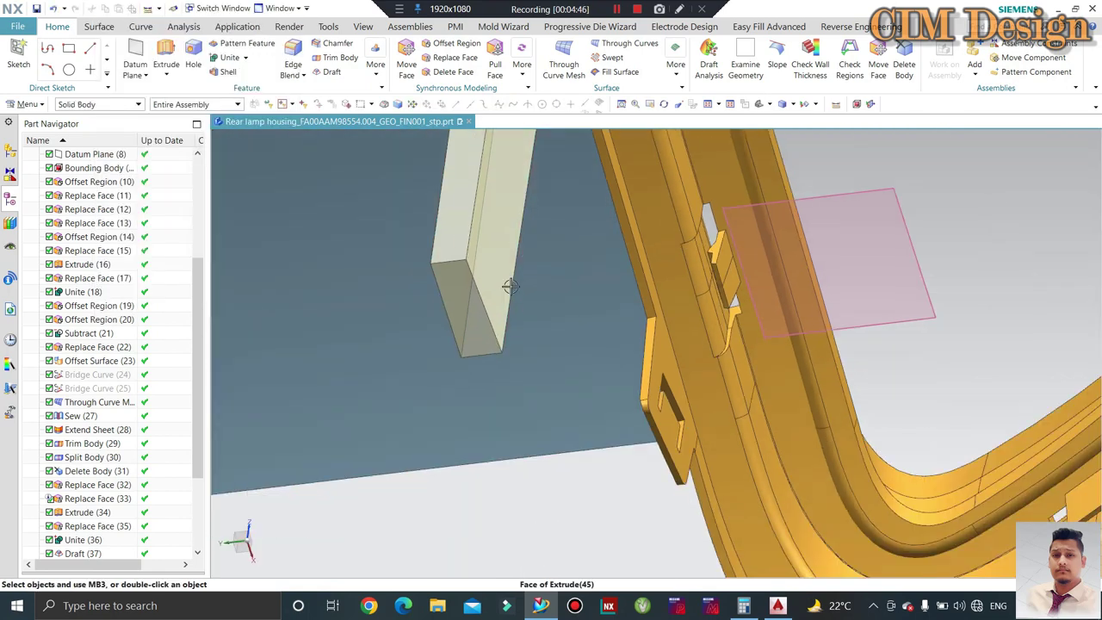
middle_drag(509, 284, 522, 339)
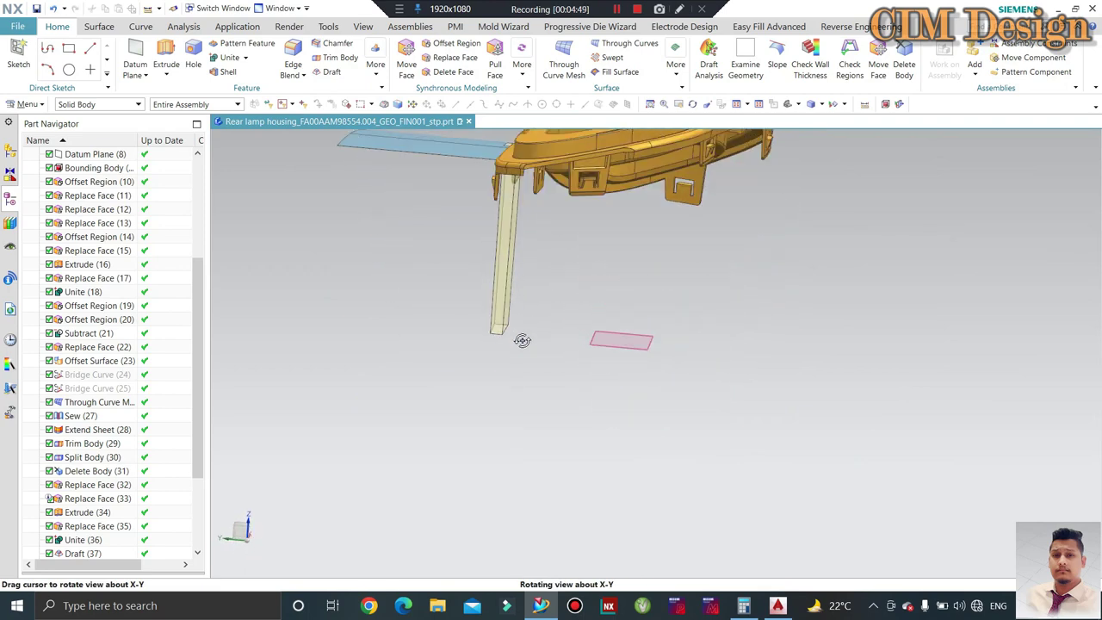
scroll(490, 324, up, 3)
scroll(563, 330, up, 2)
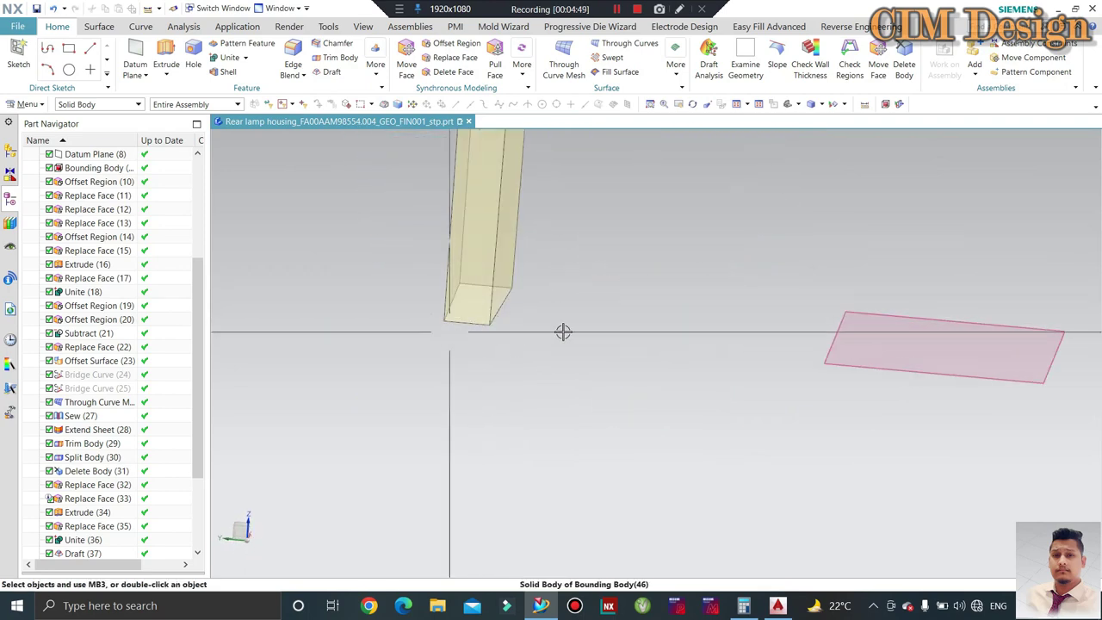
click(864, 104)
click(633, 347)
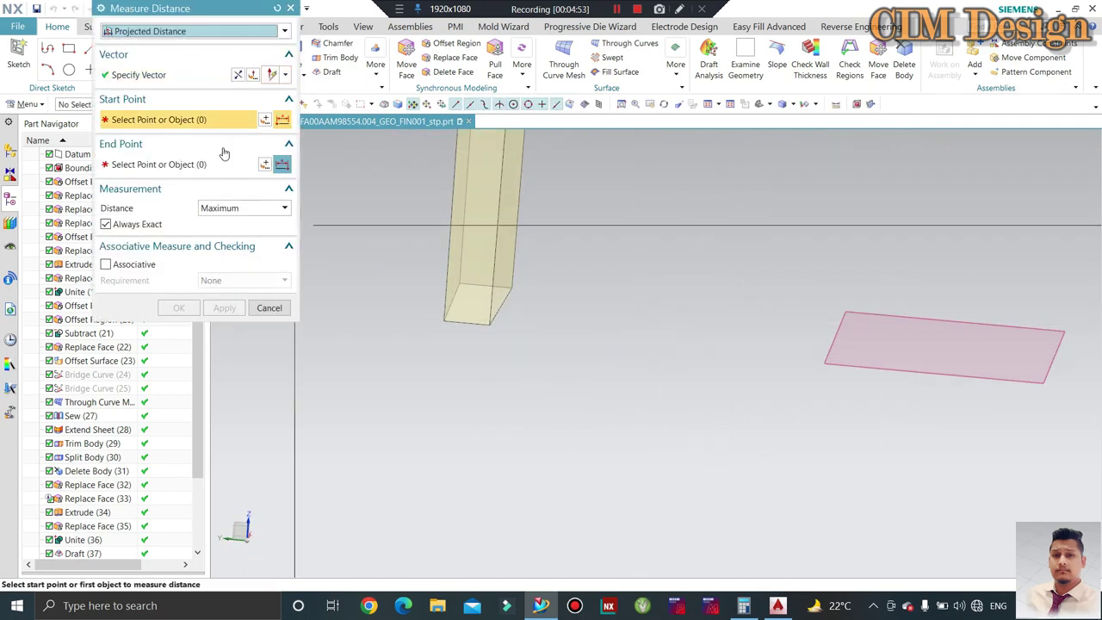
scroll(475, 335, up, 2)
click(554, 374)
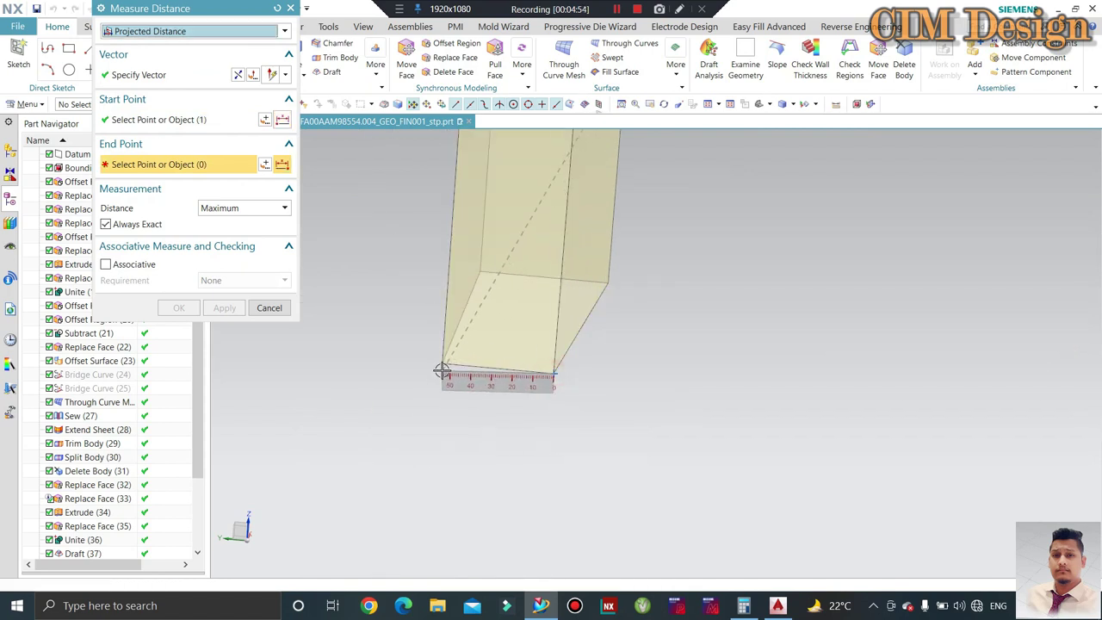
click(442, 366)
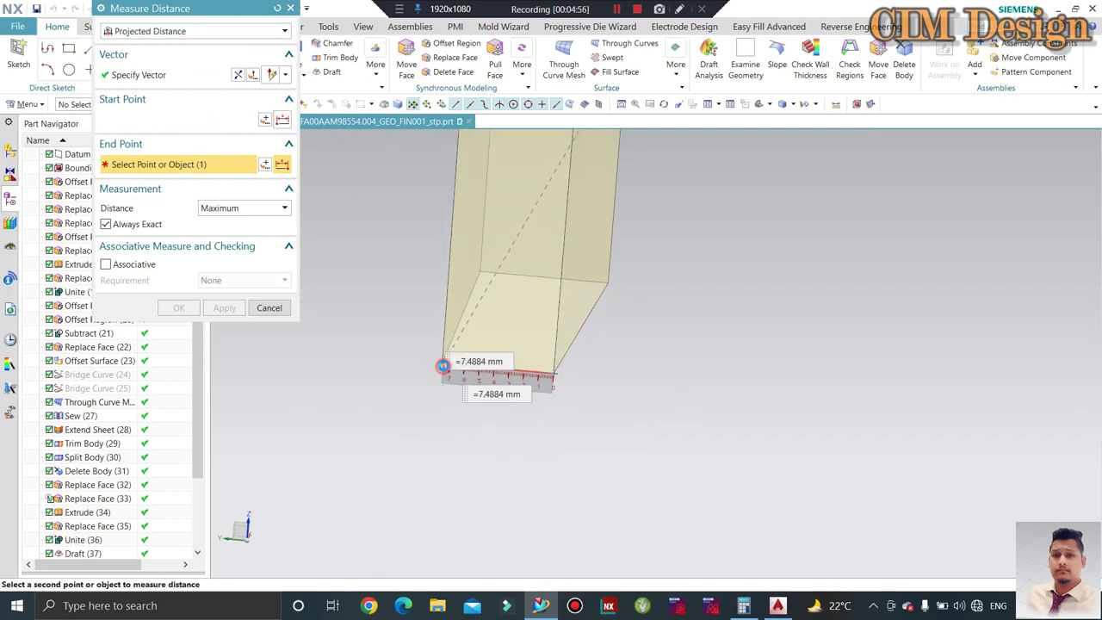
click(269, 307)
middle_drag(657, 401, 675, 397)
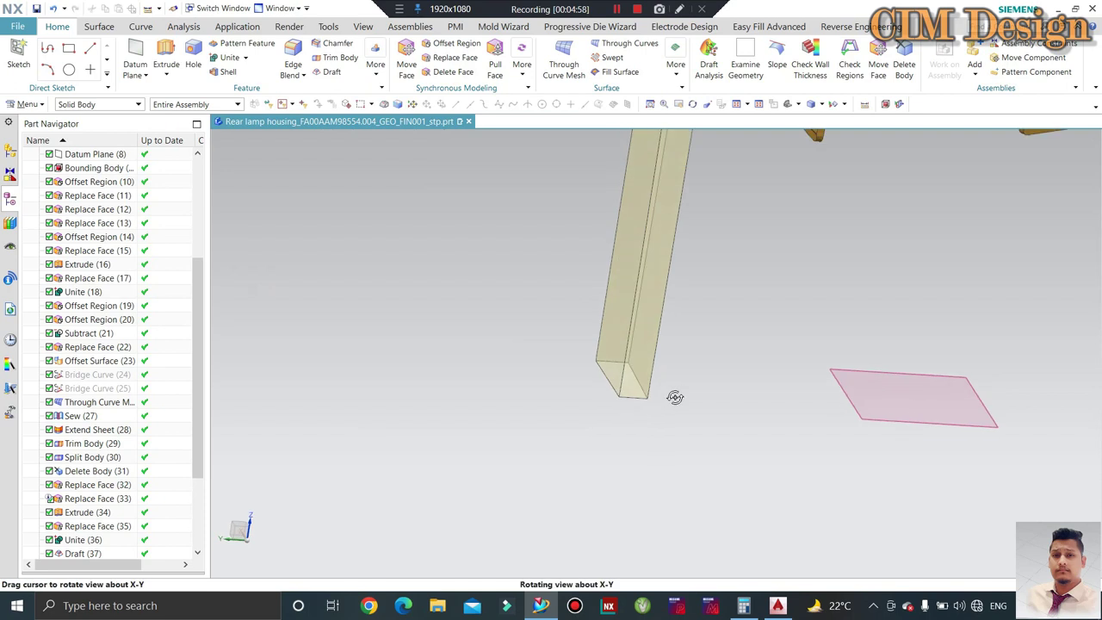
- Offset the pillar's side face outward by 7 mm
click(463, 47)
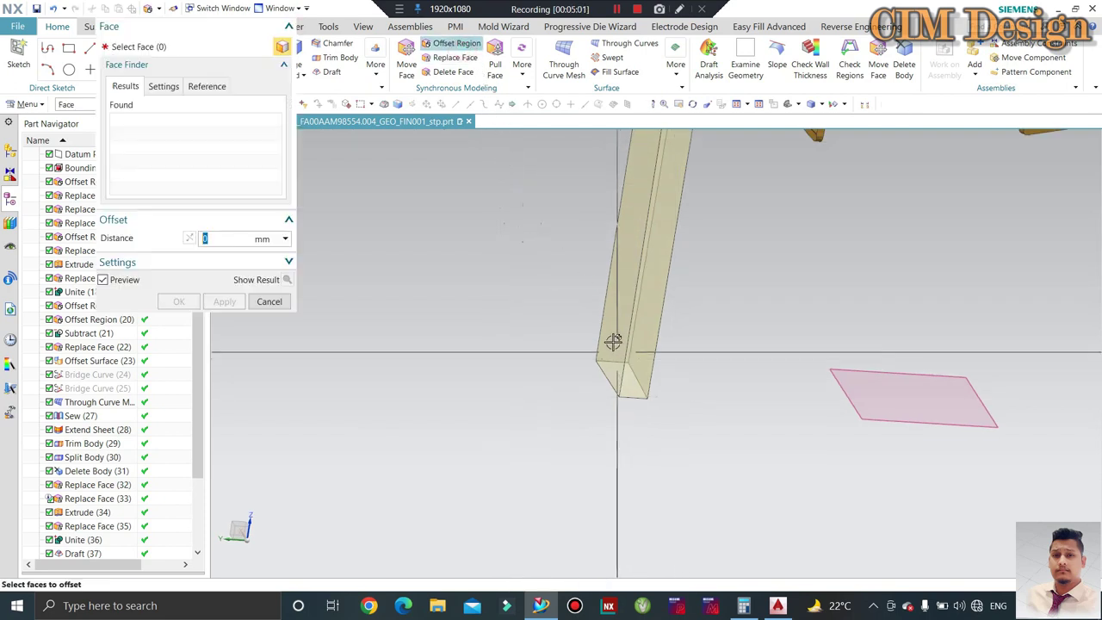
click(611, 341)
key(Return)
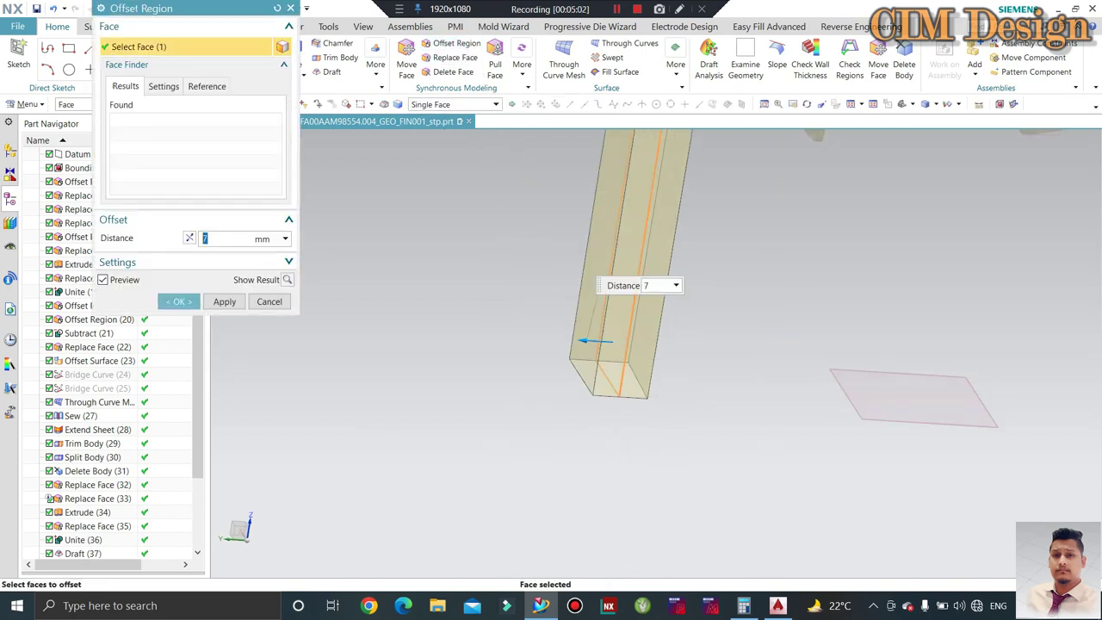
middle_click(729, 373)
mouse_move(694, 379)
middle_down()
mouse_move(675, 385)
mouse_move(664, 410)
mouse_move(657, 374)
mouse_move(689, 376)
mouse_move(836, 325)
mouse_move(667, 342)
middle_up()
- Orbit and zoom around the housing to inspect the widened pillar at the clip
scroll(668, 342, up, 3)
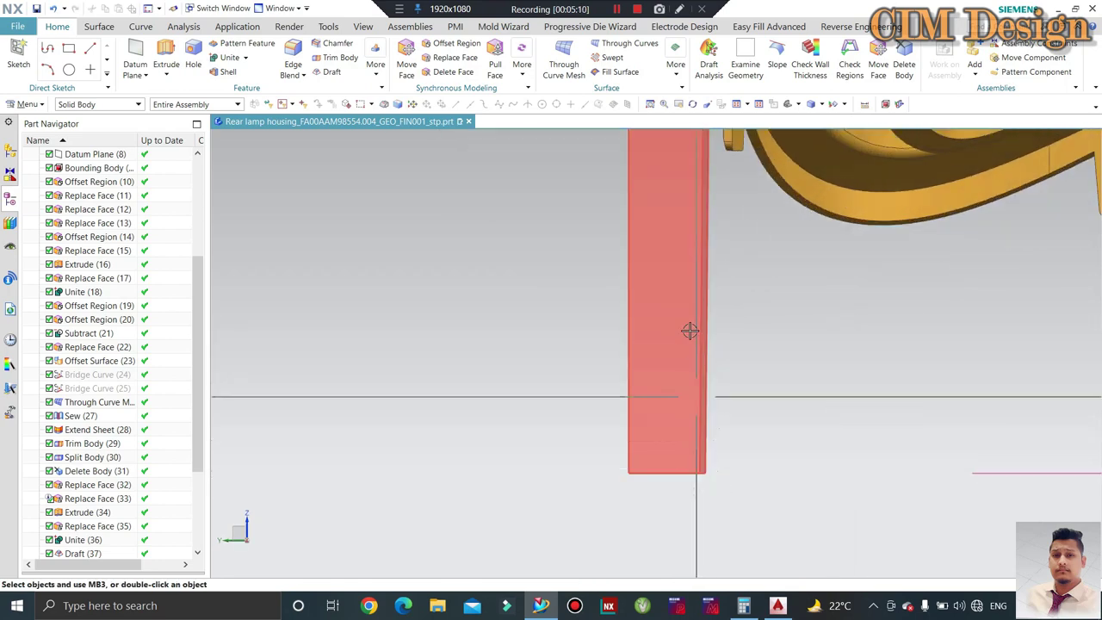
scroll(691, 330, down, 2)
middle_drag(730, 360, 319, 329)
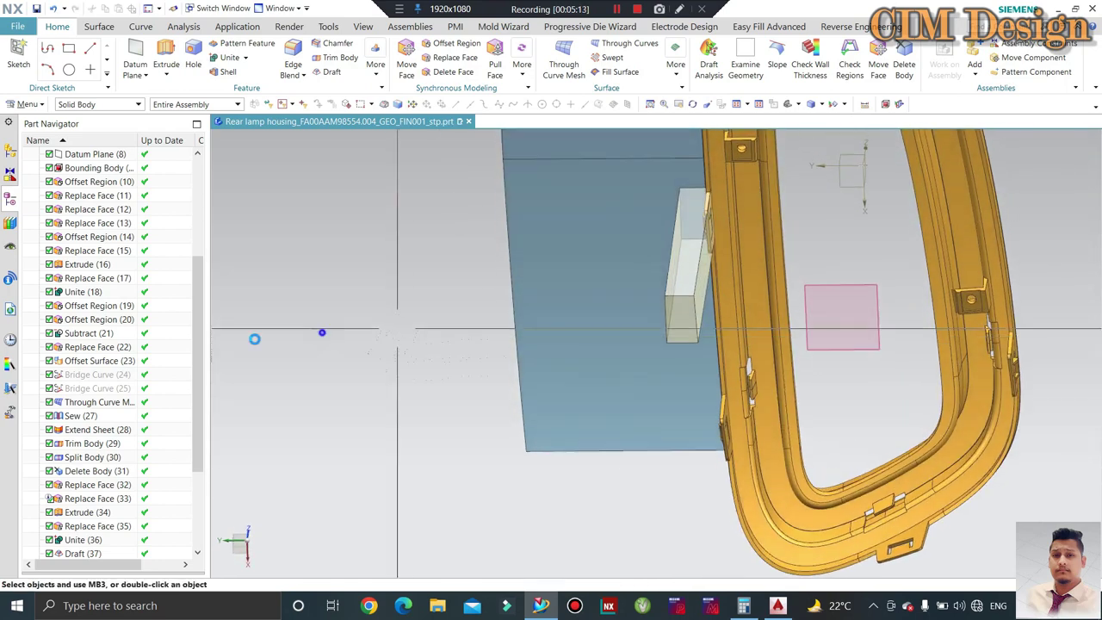
scroll(708, 171, up, 3)
scroll(707, 171, up, 3)
scroll(701, 255, down, 2)
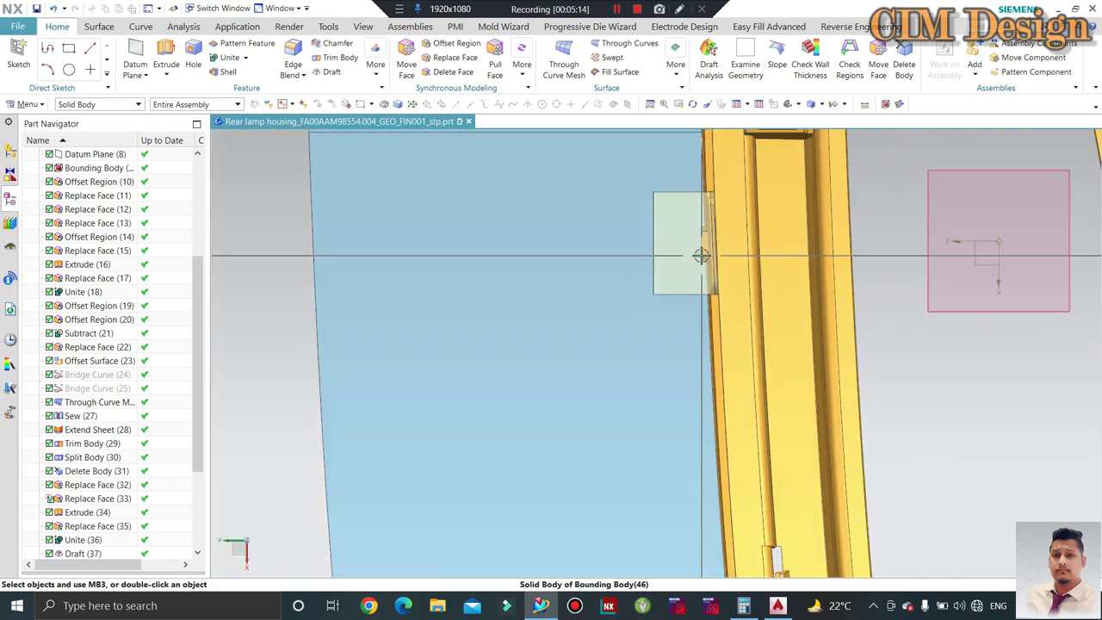
scroll(721, 185, up, 4)
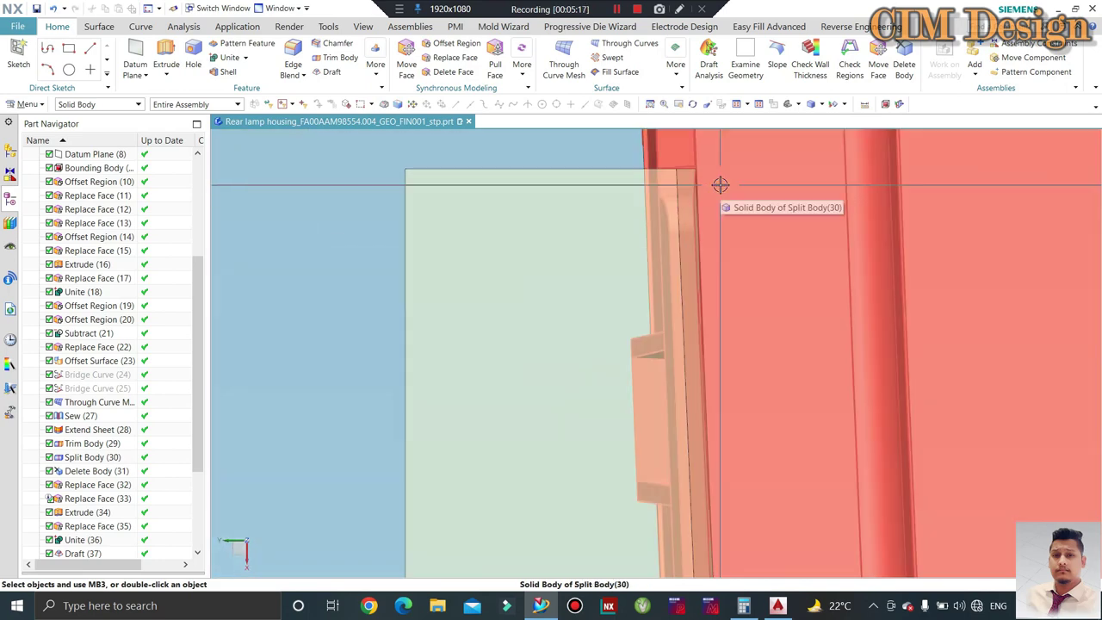
scroll(721, 184, down, 3)
scroll(611, 209, down, 3)
mouse_move(613, 224)
middle_down()
mouse_move(635, 355)
mouse_move(615, 352)
mouse_move(528, 431)
mouse_move(434, 419)
mouse_move(564, 364)
mouse_move(602, 301)
mouse_move(579, 267)
mouse_move(628, 423)
middle_up()
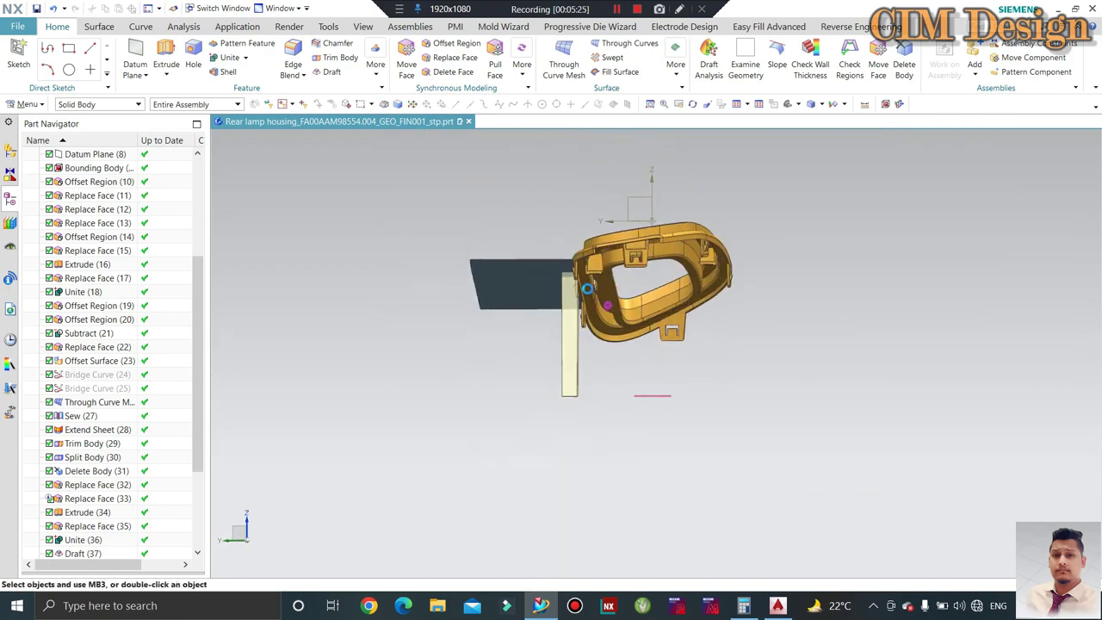
scroll(587, 288, up, 3)
middle_drag(586, 289, 585, 259)
scroll(585, 258, up, 3)
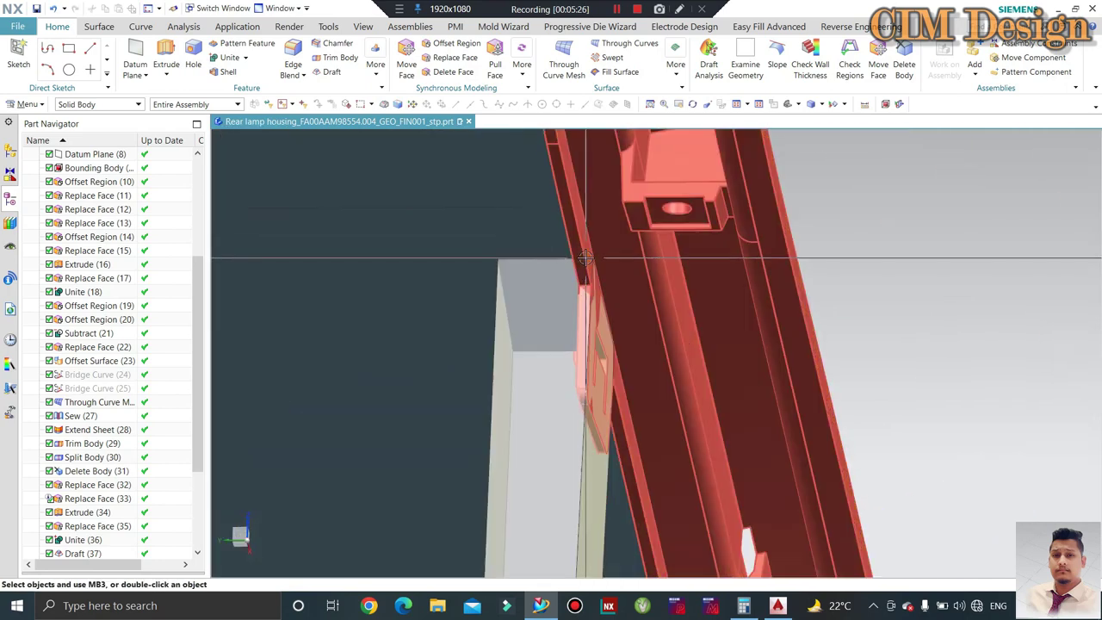
scroll(233, 529, down, 3)
scroll(234, 529, up, 2)
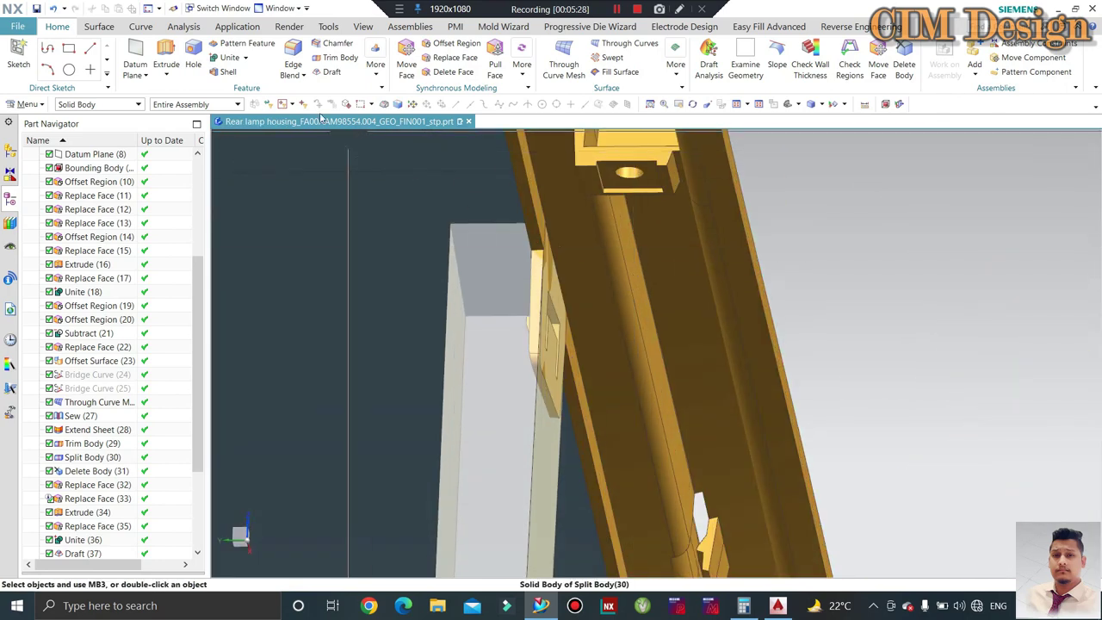
- Subtract the housing from the grey pillar
click(234, 88)
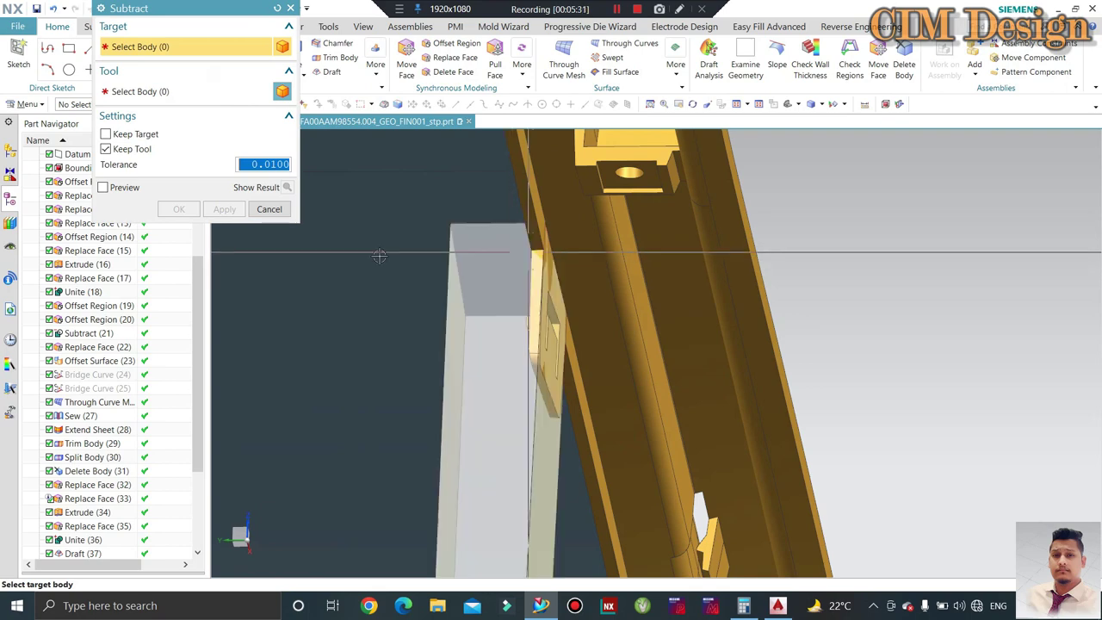
click(505, 268)
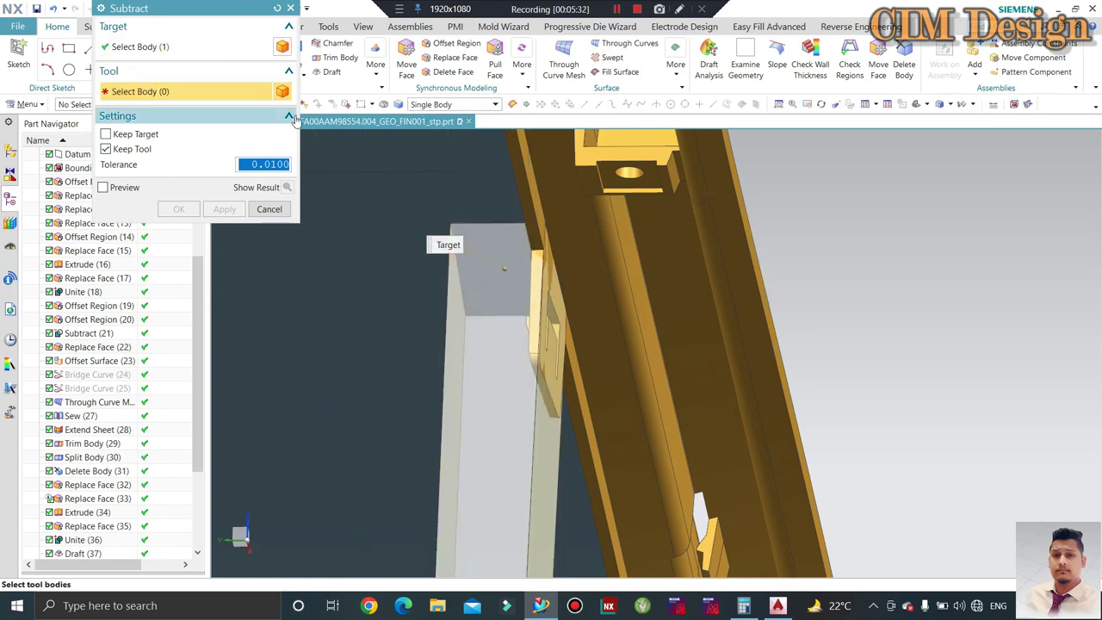
click(573, 243)
click(181, 208)
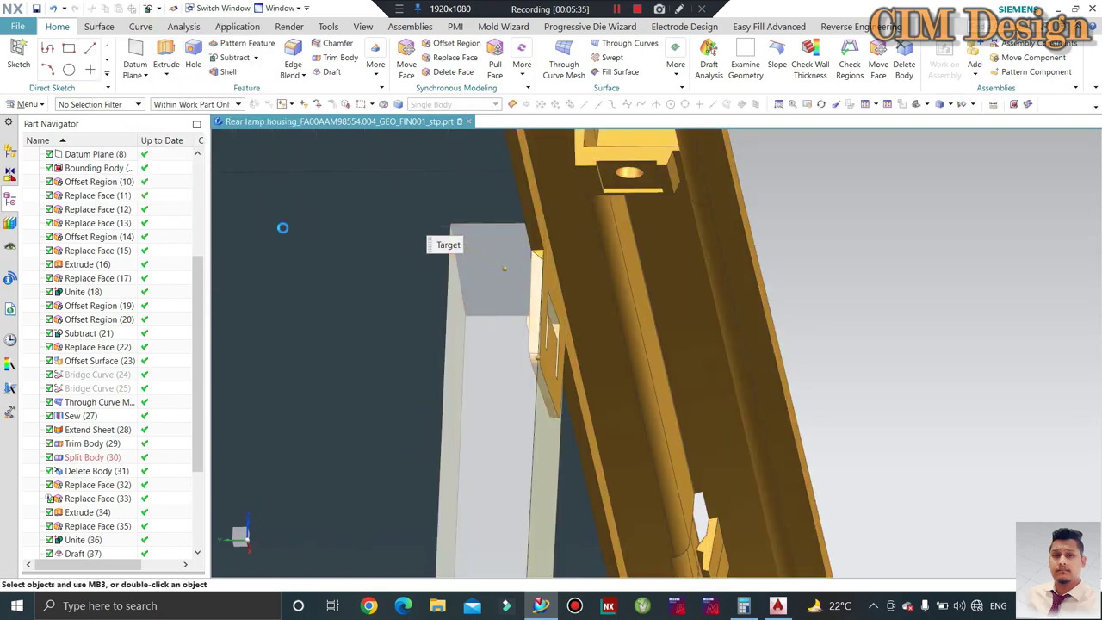
scroll(560, 237, up, 2)
scroll(560, 237, up, 3)
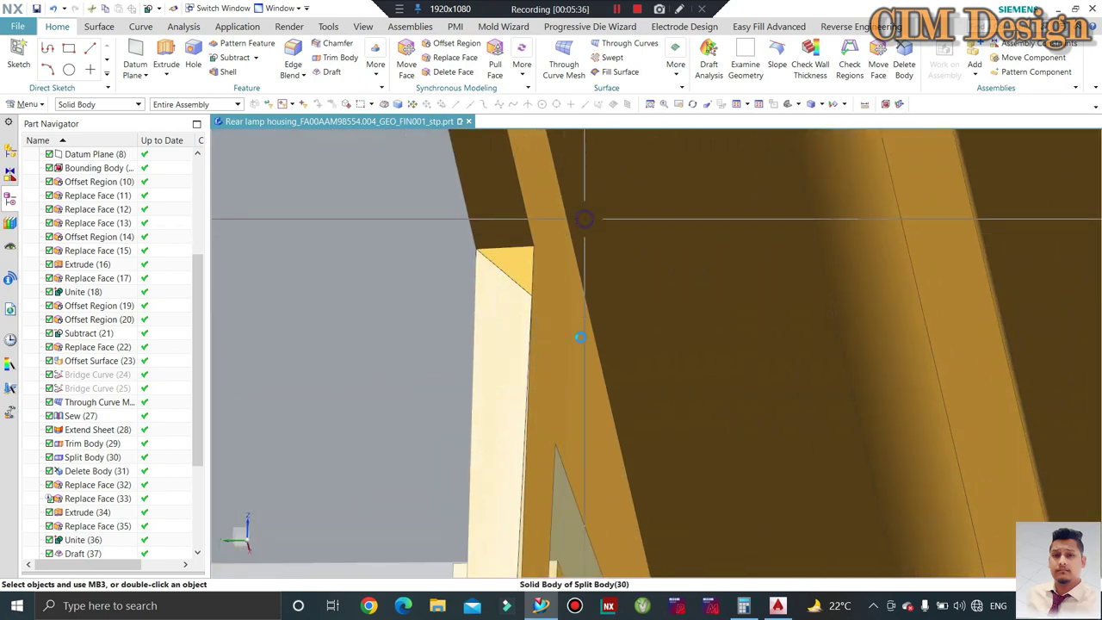
scroll(584, 219, down, 3)
mouse_move(569, 270)
middle_down()
mouse_move(557, 295)
mouse_move(656, 243)
mouse_move(650, 275)
mouse_move(617, 263)
mouse_move(664, 290)
mouse_move(645, 270)
mouse_move(598, 317)
mouse_move(603, 296)
mouse_move(620, 300)
mouse_move(652, 250)
mouse_move(635, 278)
mouse_move(642, 292)
mouse_move(603, 320)
mouse_move(609, 293)
middle_up()
- Zoom around the column and housing clip, then bring up the Surface commands
scroll(608, 321, up, 2)
scroll(608, 321, down, 5)
scroll(609, 291, up, 4)
scroll(609, 292, up, 3)
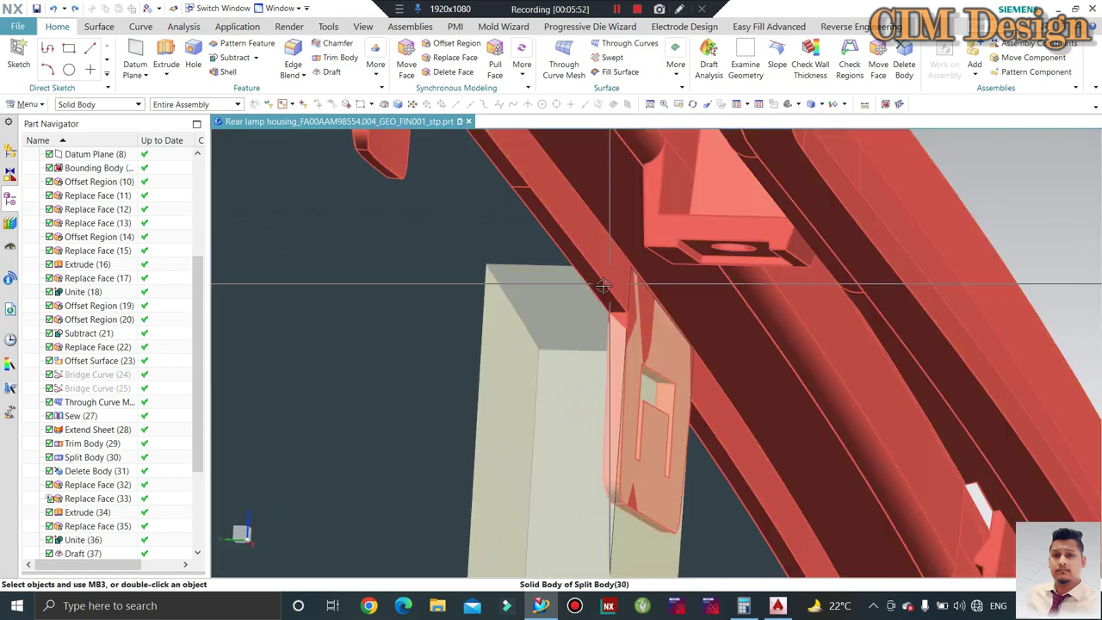
scroll(598, 303, down, 2)
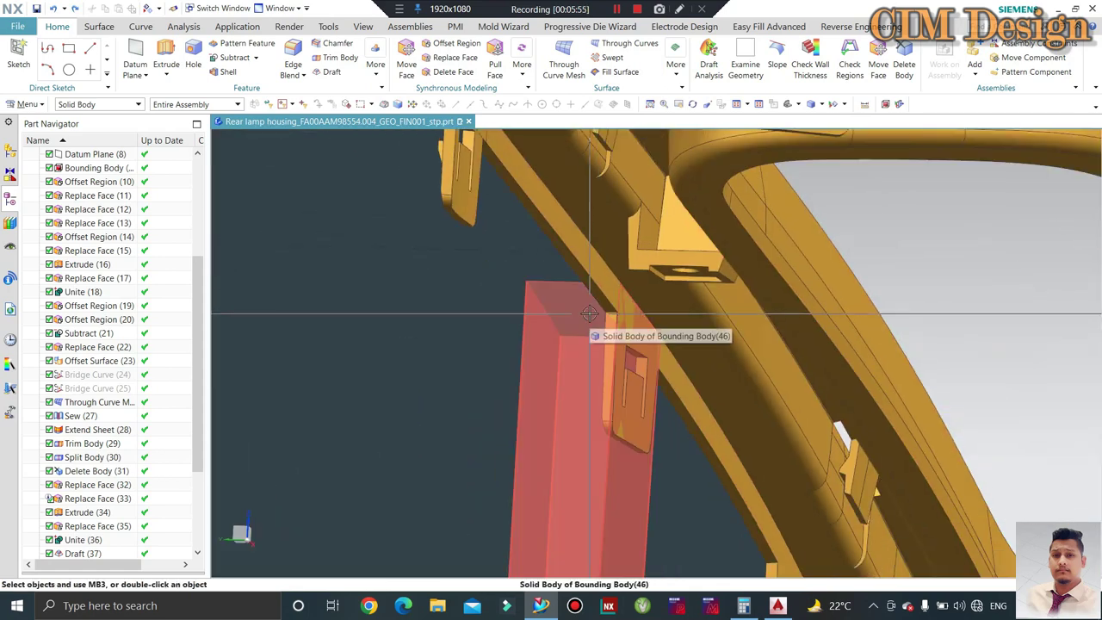
scroll(589, 313, up, 1)
scroll(620, 306, up, 1)
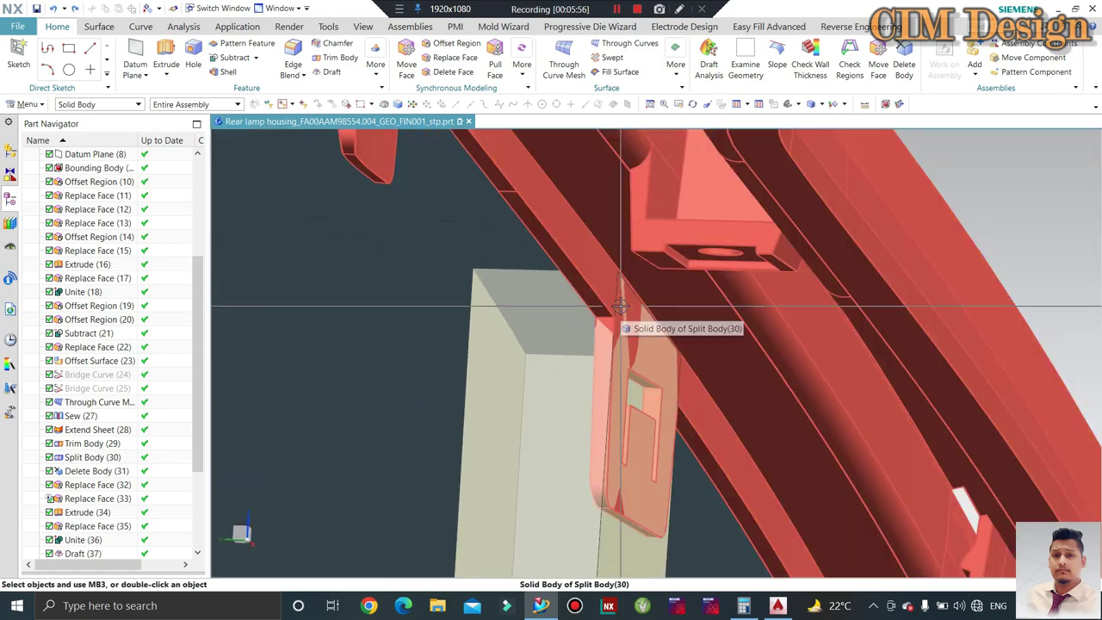
scroll(620, 306, down, 3)
scroll(595, 336, up, 1)
scroll(575, 358, up, 1)
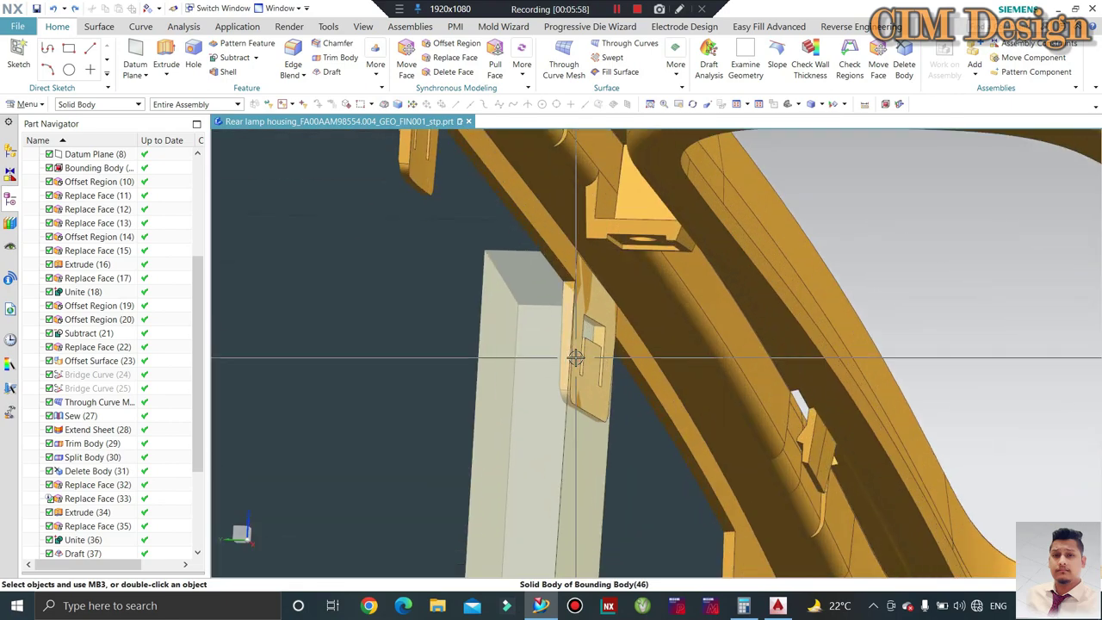
scroll(578, 343, down, 2)
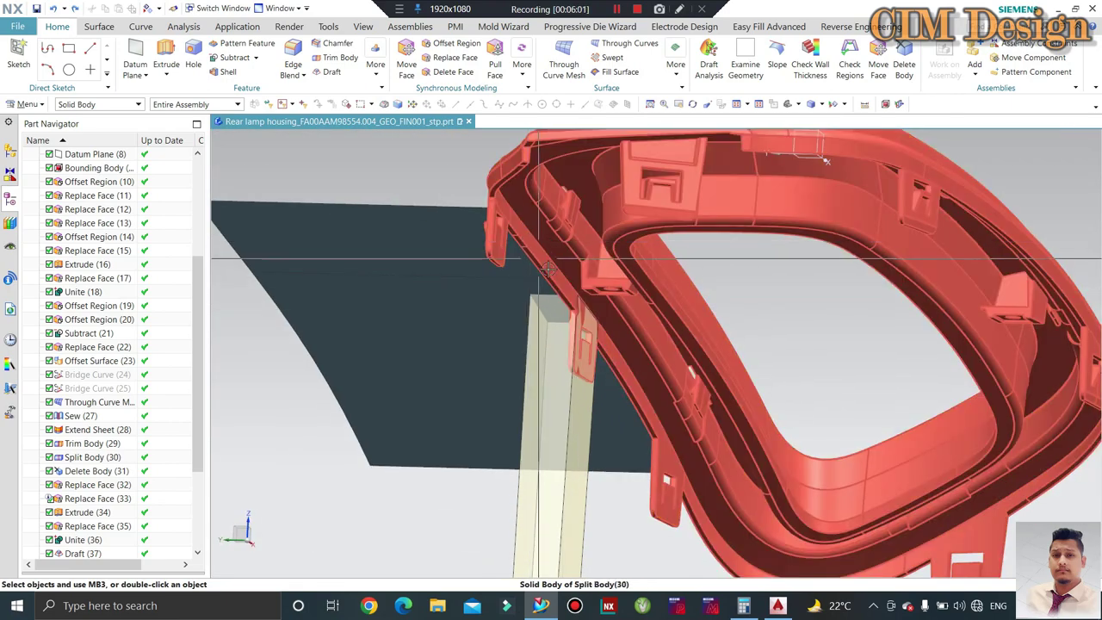
scroll(607, 360, down, 1)
scroll(590, 345, down, 1)
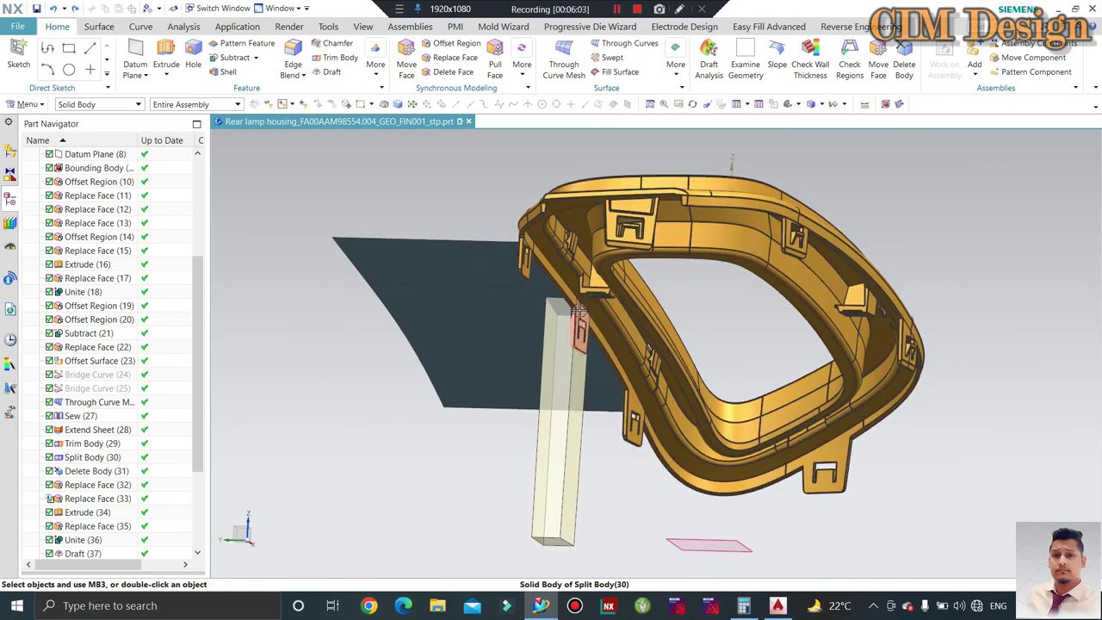
scroll(568, 332, down, 1)
scroll(555, 321, down, 1)
middle_drag(556, 321, 559, 345)
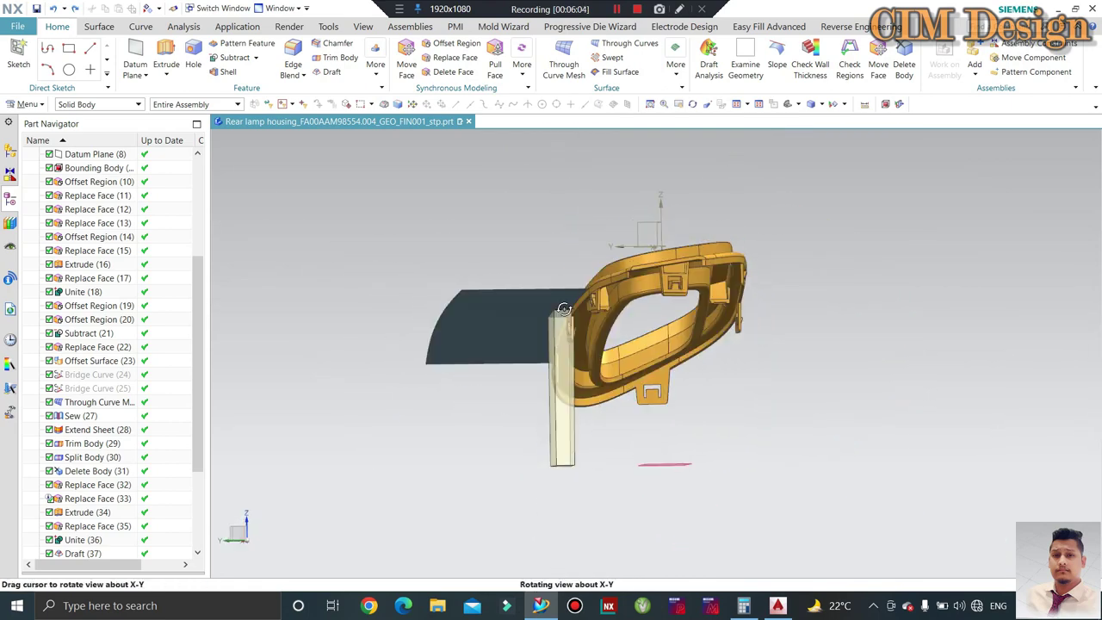
scroll(560, 344, up, 2)
scroll(559, 346, up, 2)
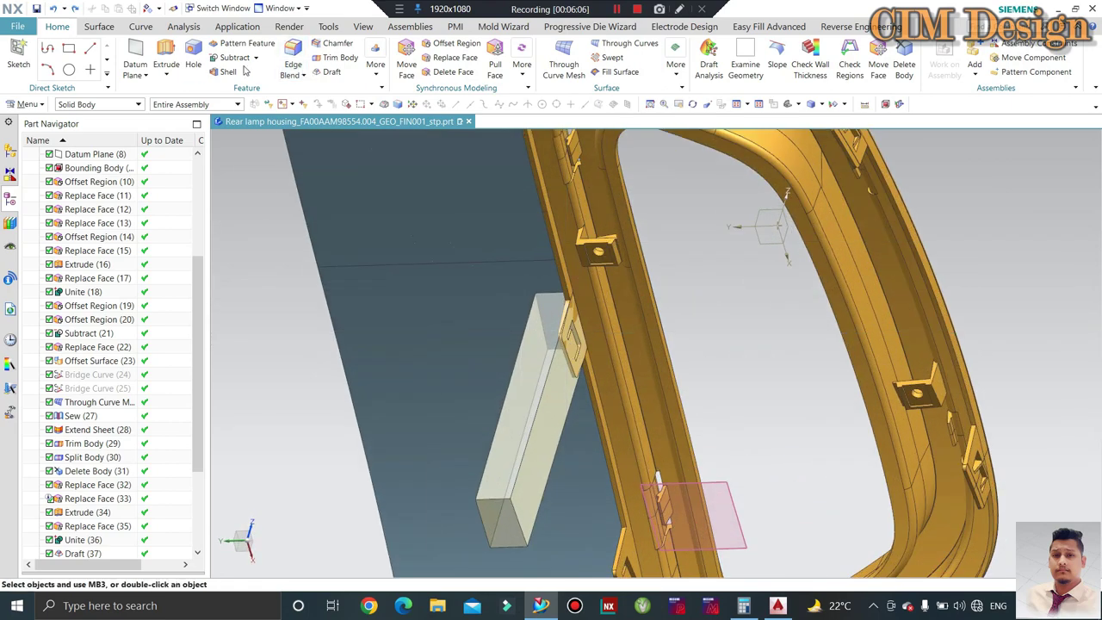
click(104, 27)
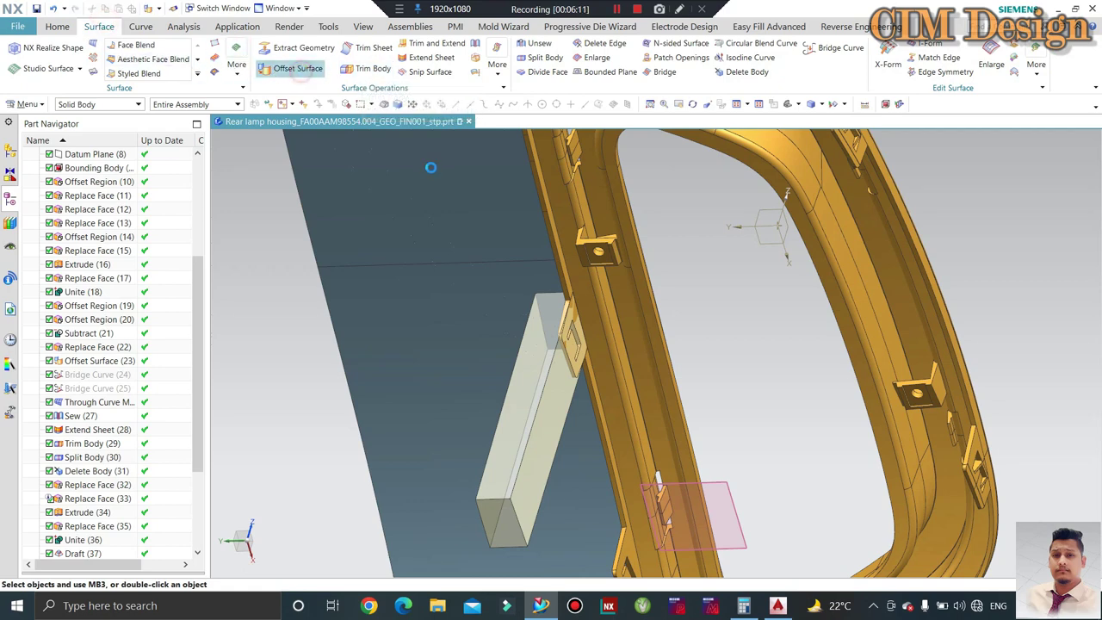
- Create 0 mm offset copies of the two thin strip faces beside the column
scroll(431, 167, up, 3)
scroll(430, 167, up, 2)
click(510, 211)
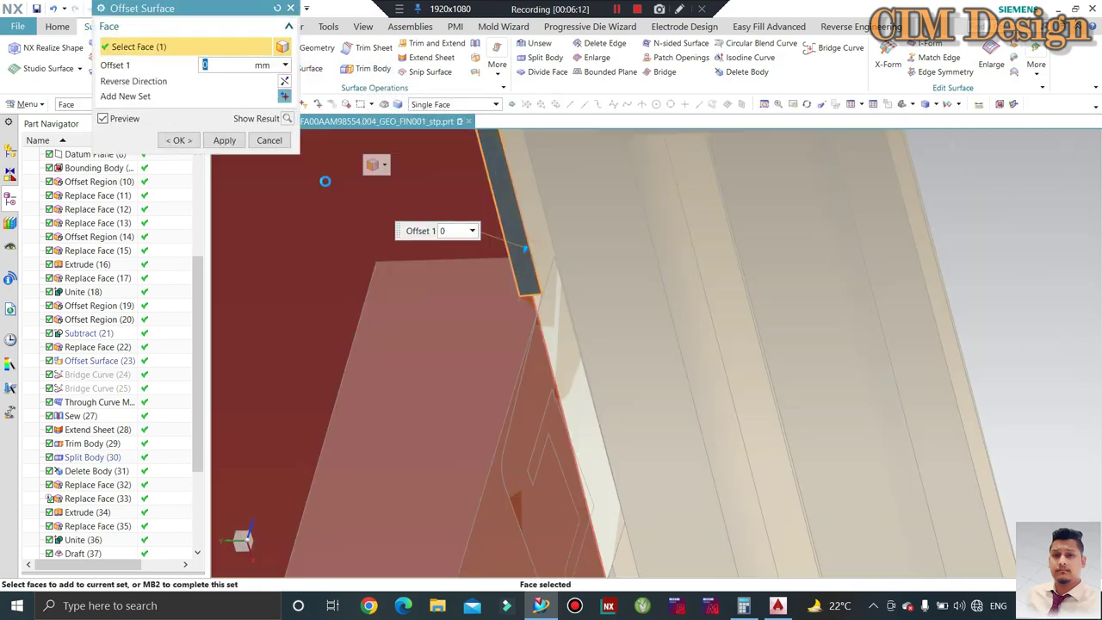
scroll(516, 188, down, 2)
click(586, 499)
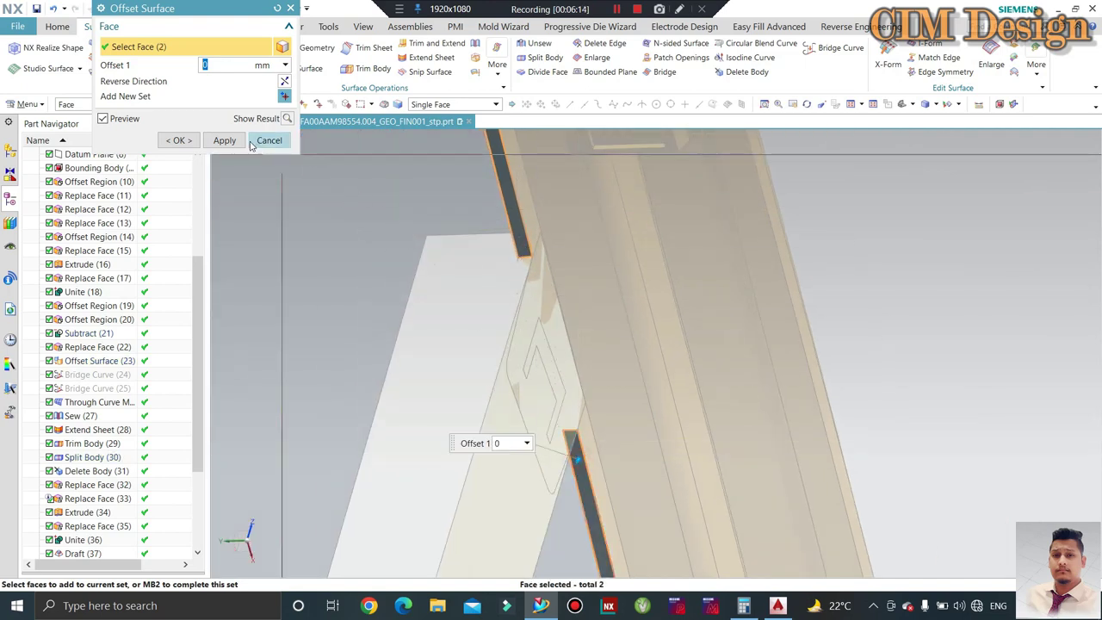
click(177, 141)
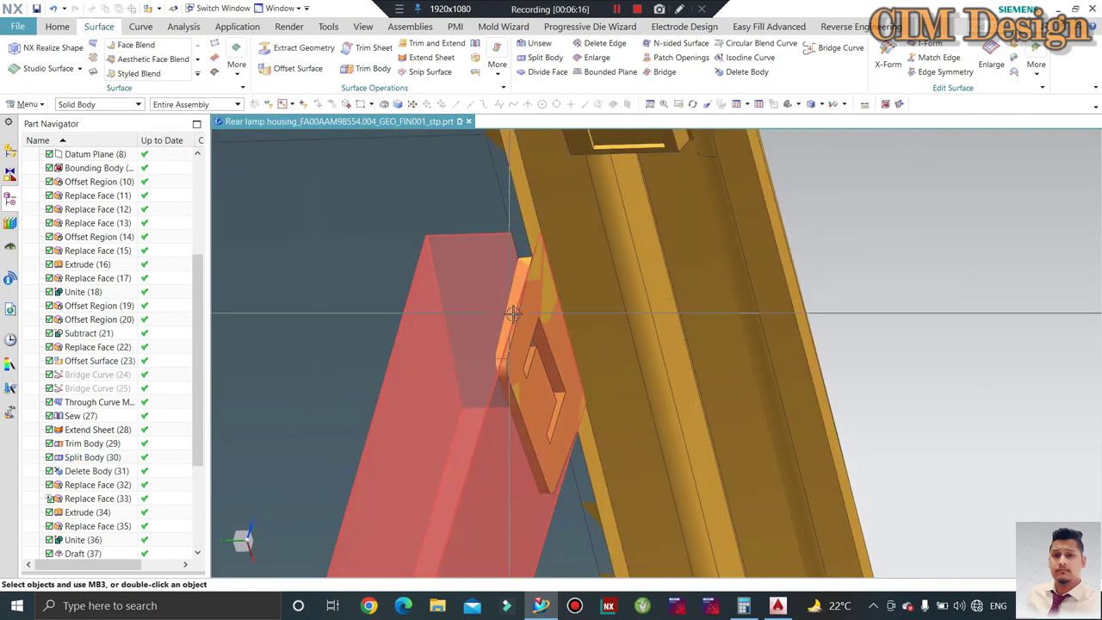
scroll(461, 273, down, 3)
mouse_move(450, 255)
middle_down()
mouse_move(499, 401)
mouse_move(292, 252)
middle_up()
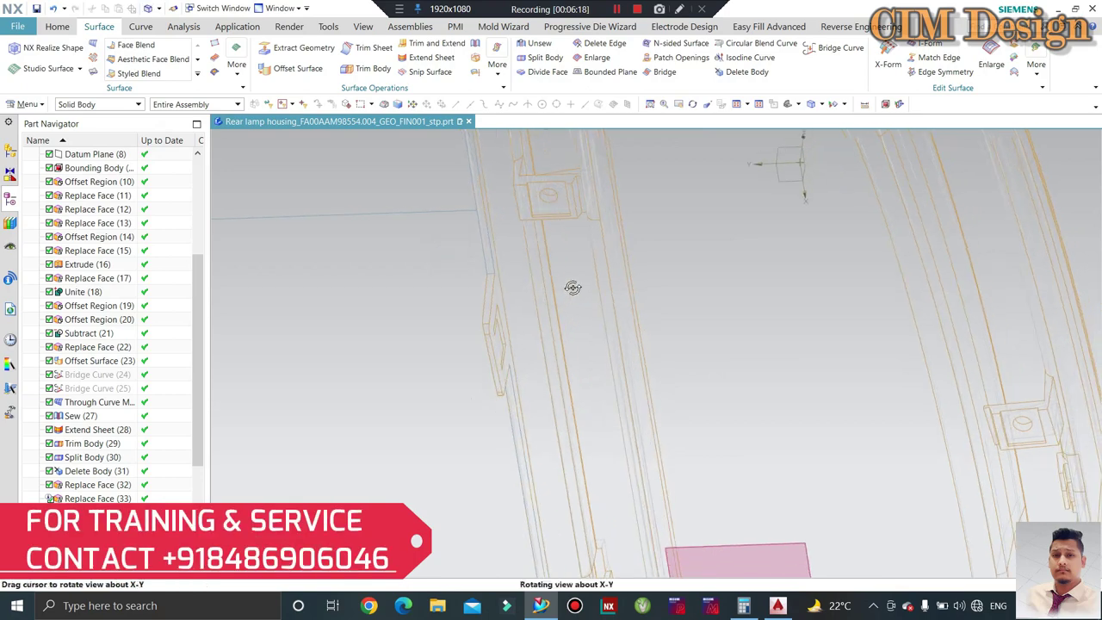
- Hide the large blue sheet and the gold housing with Ctrl+B
key(ctrl+b)
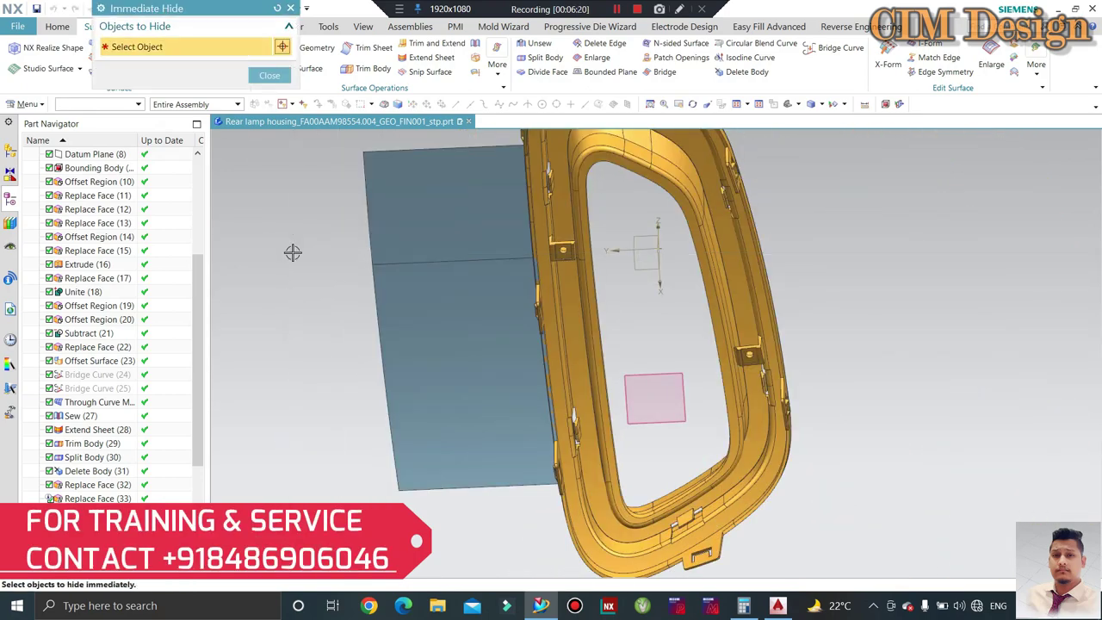
click(387, 258)
scroll(431, 249, up, 3)
click(560, 262)
scroll(468, 209, down, 2)
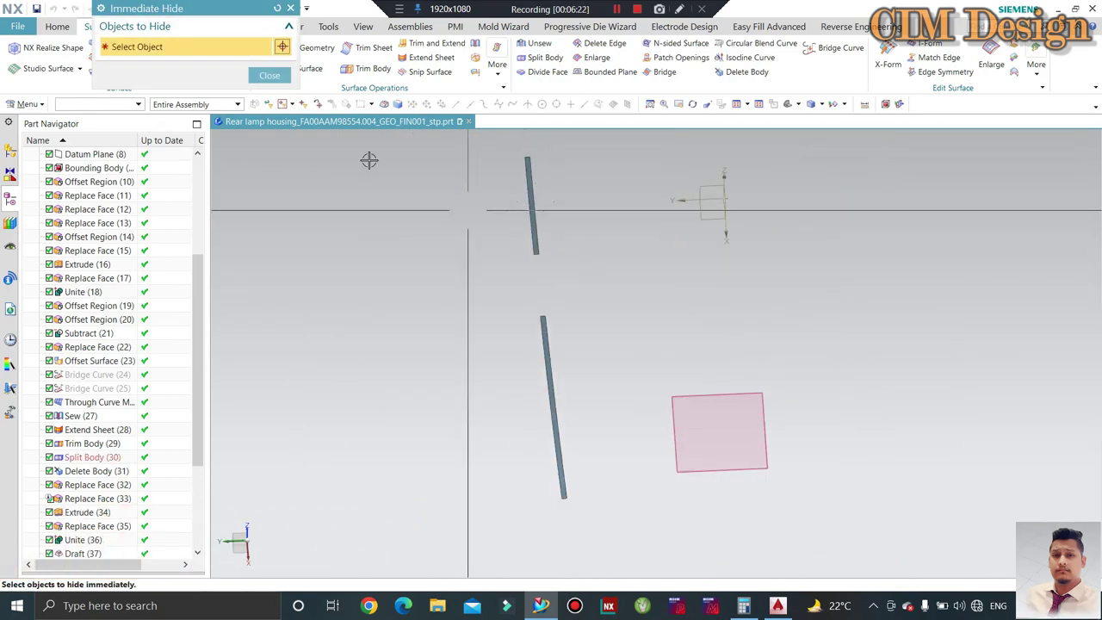
click(270, 76)
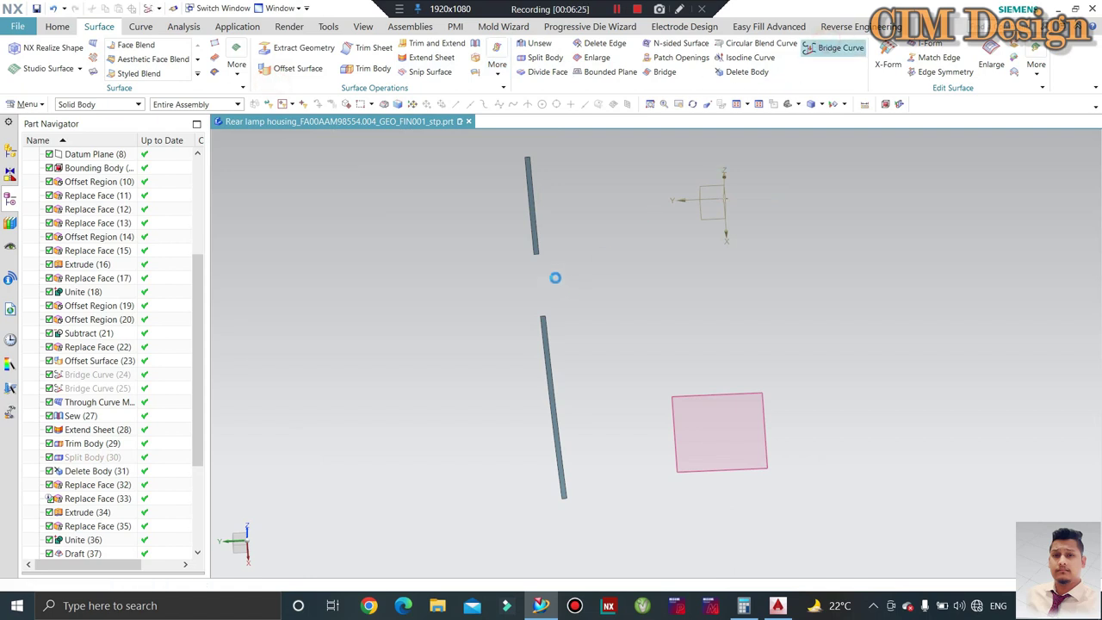
- Bridge the upper strip's bottom edge to the lower strip's top edge with a G1 curve
scroll(535, 244, up, 2)
scroll(584, 248, up, 3)
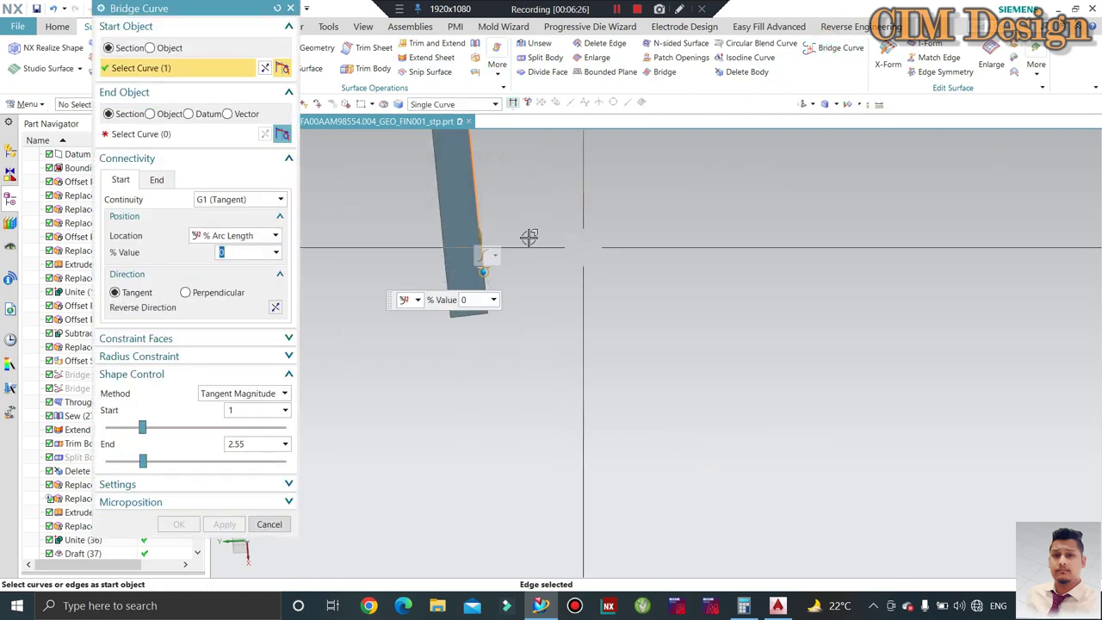
shift+click(501, 306)
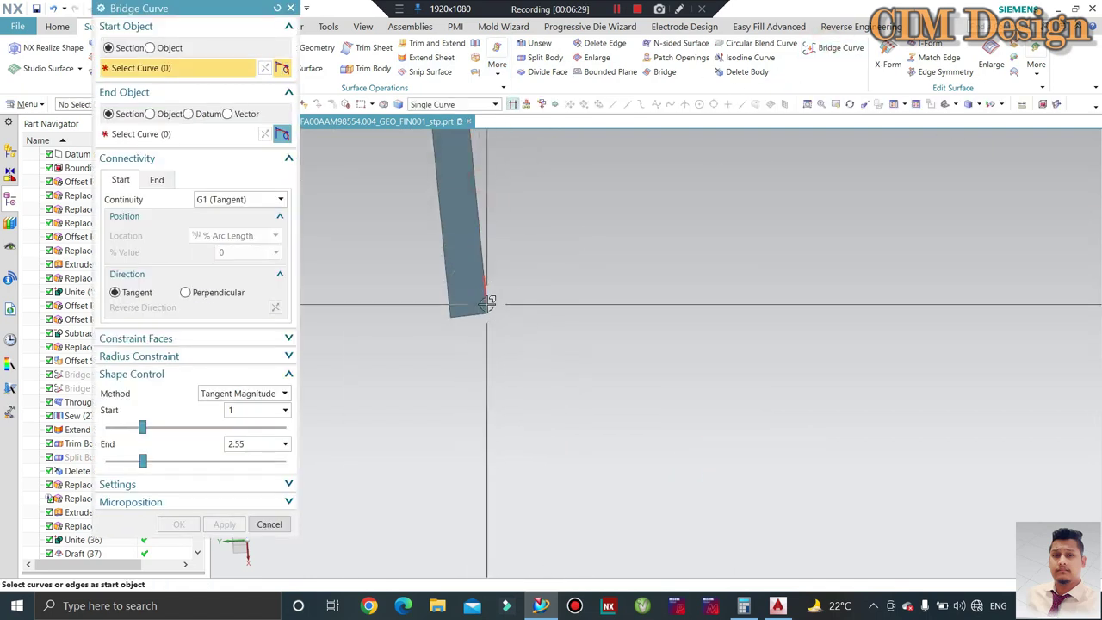
middle_drag(544, 220, 479, 221)
click(183, 133)
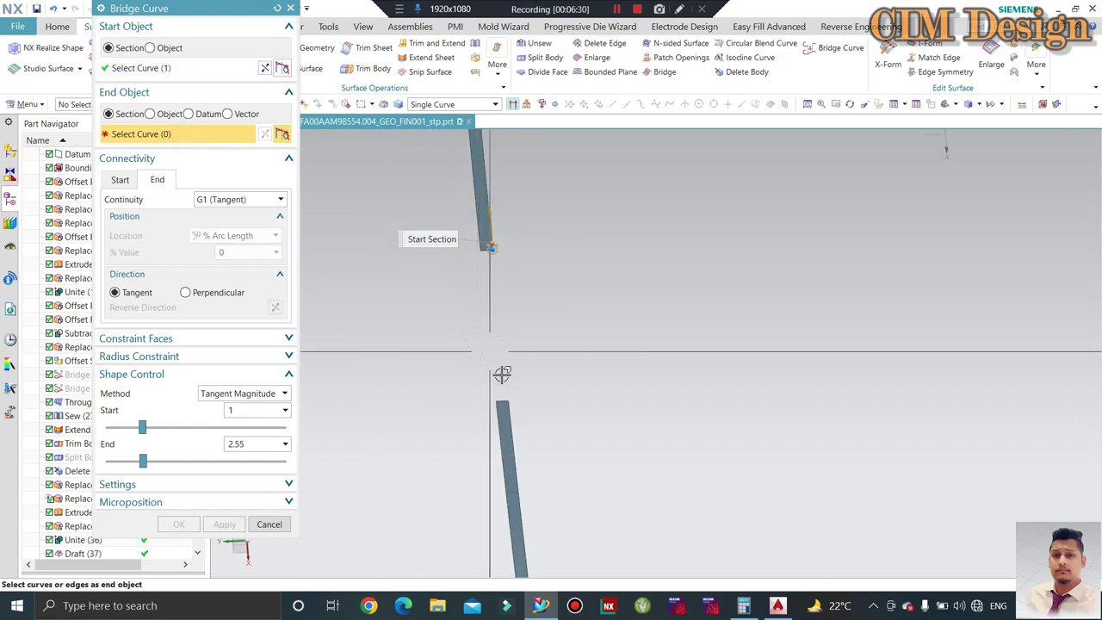
scroll(502, 374, up, 2)
click(508, 433)
scroll(508, 433, down, 2)
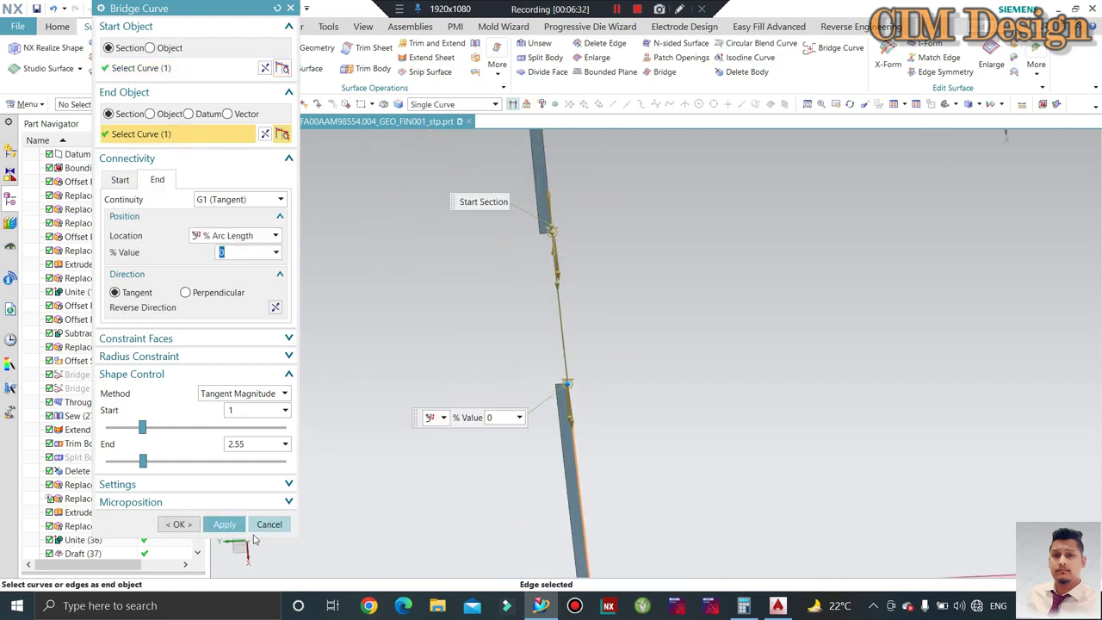
click(223, 526)
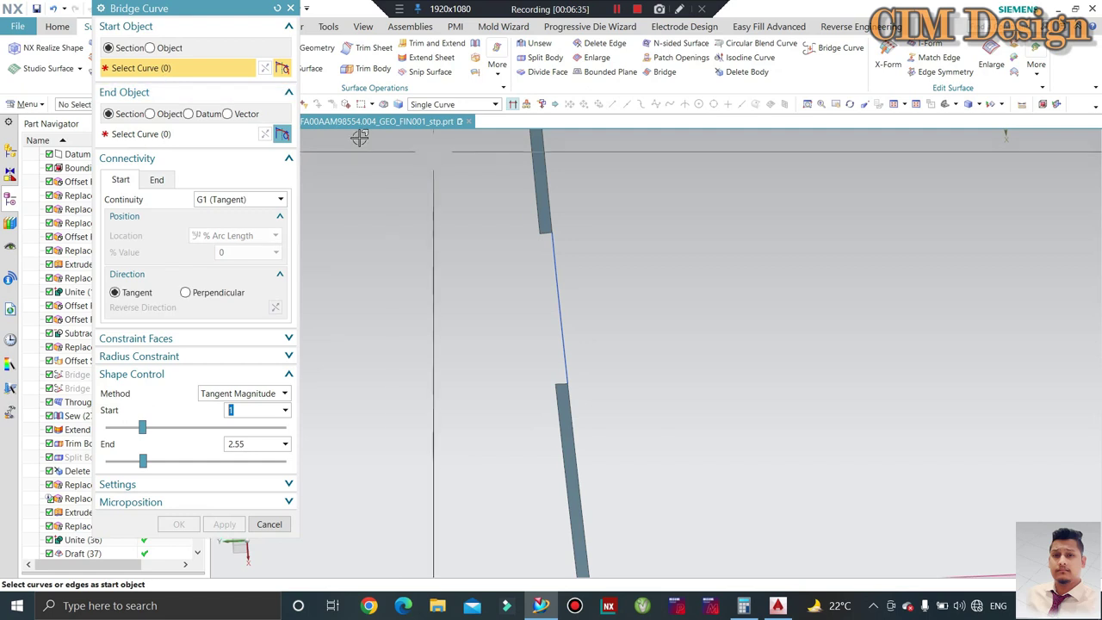
- Add a second G1 bridge curve from the upper strip's other edge across the gap
scroll(551, 215, up, 2)
click(498, 228)
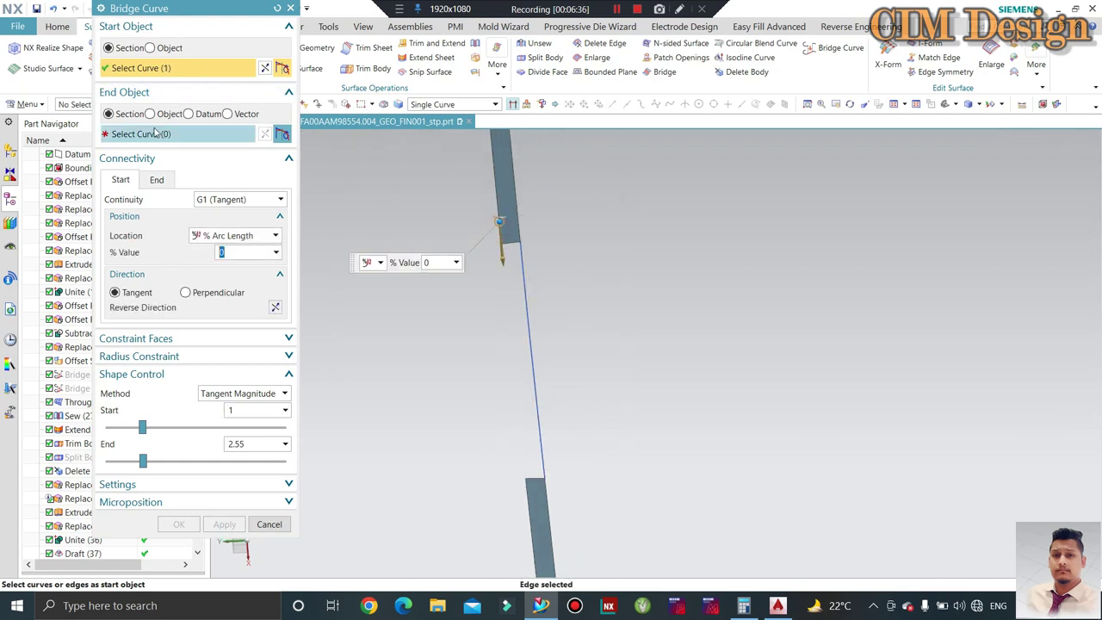
click(150, 135)
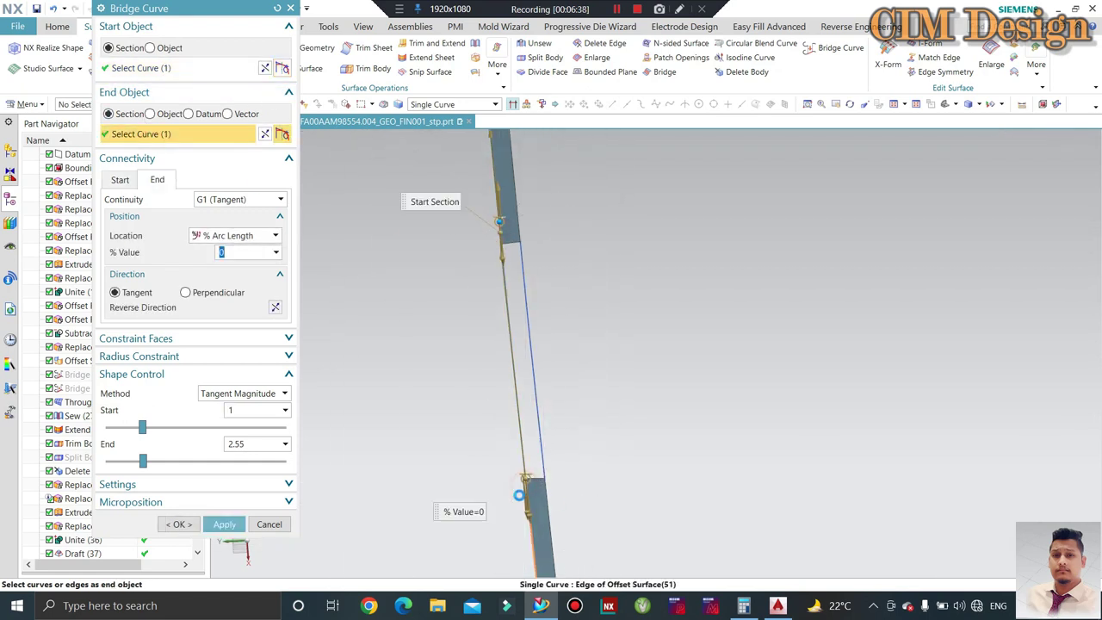
scroll(504, 439, down, 2)
middle_click(585, 413)
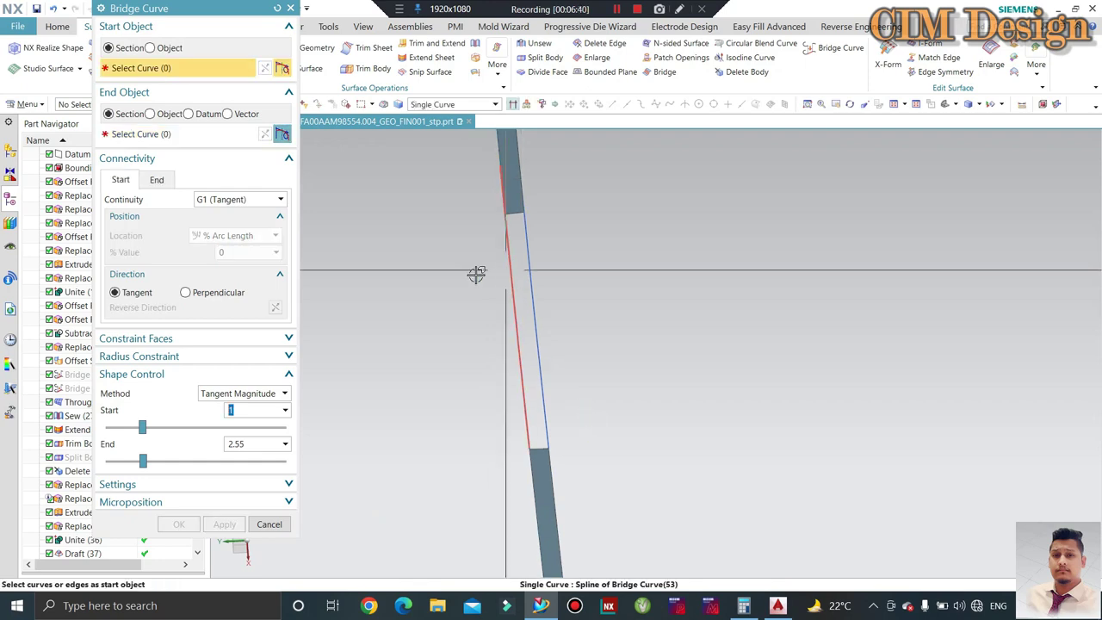
click(269, 525)
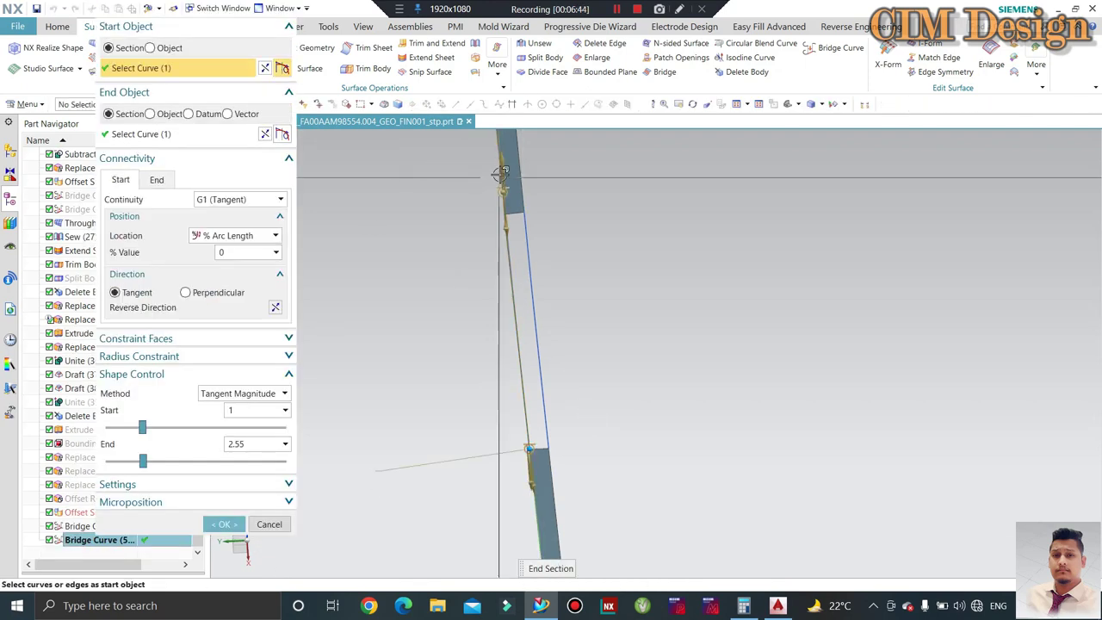
scroll(504, 194, up, 2)
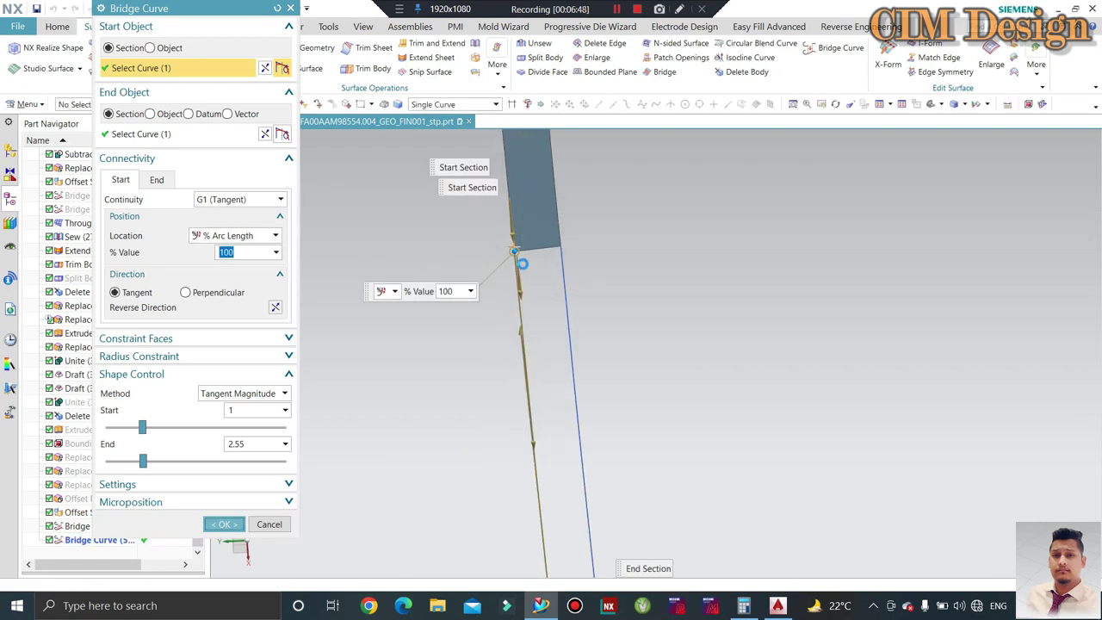
middle_click(531, 260)
middle_drag(530, 260, 527, 356)
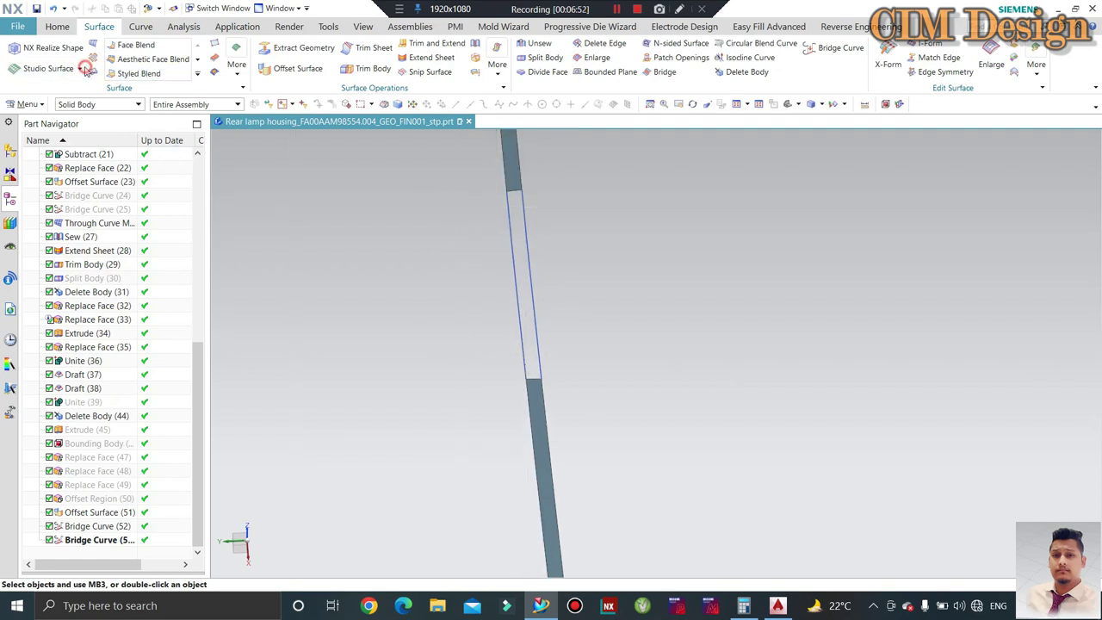
- Start a Through Curve Mesh with the first bridge curve as a primary curve set
click(61, 100)
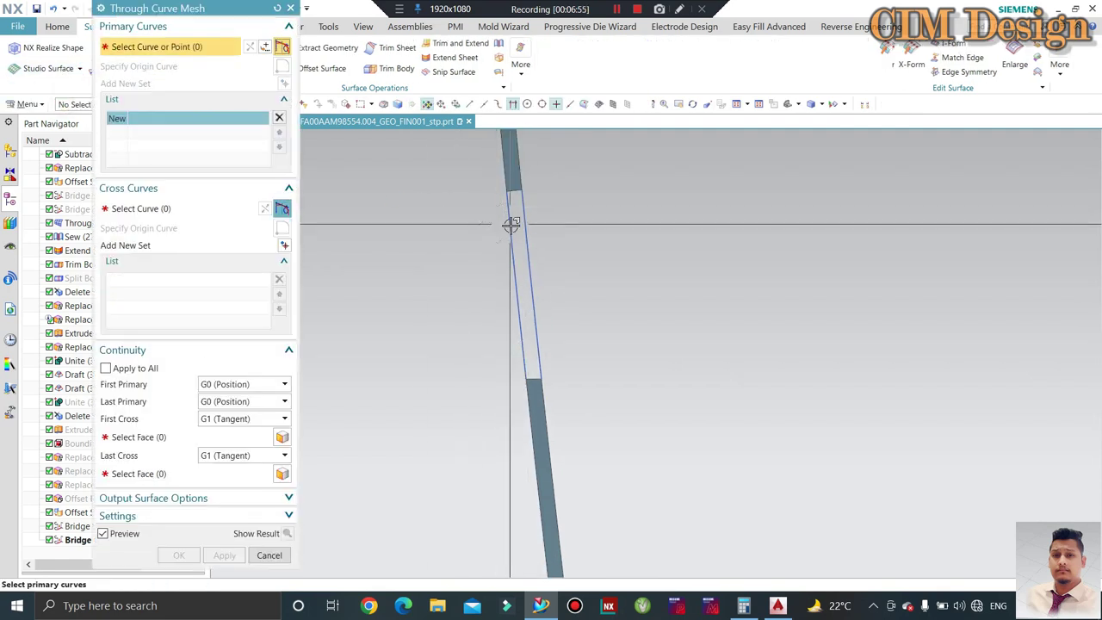
click(512, 231)
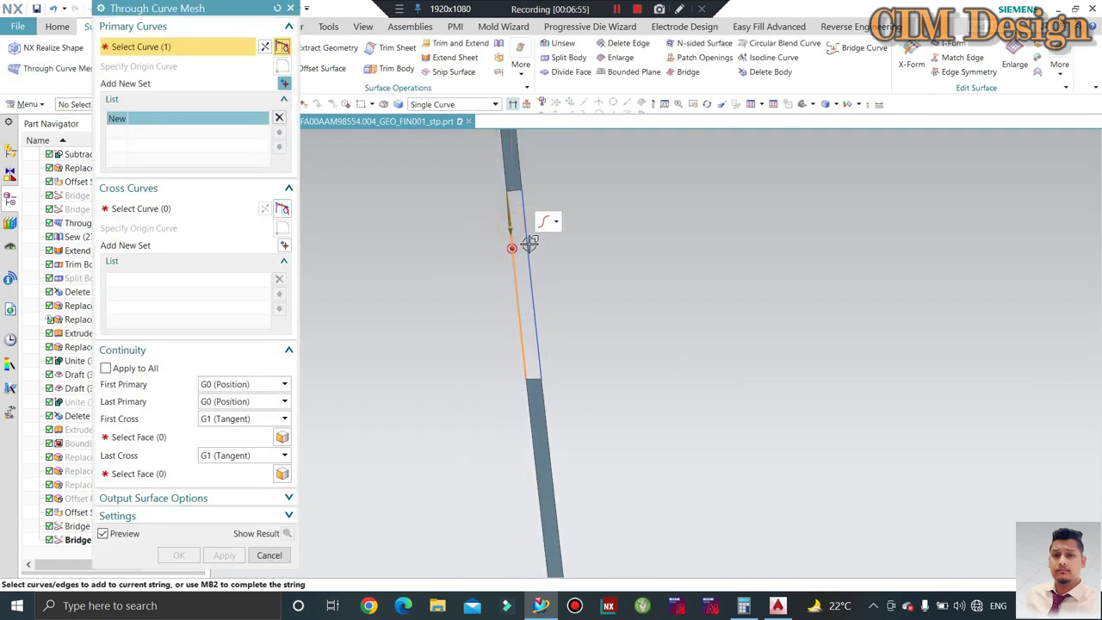
click(172, 209)
click(169, 44)
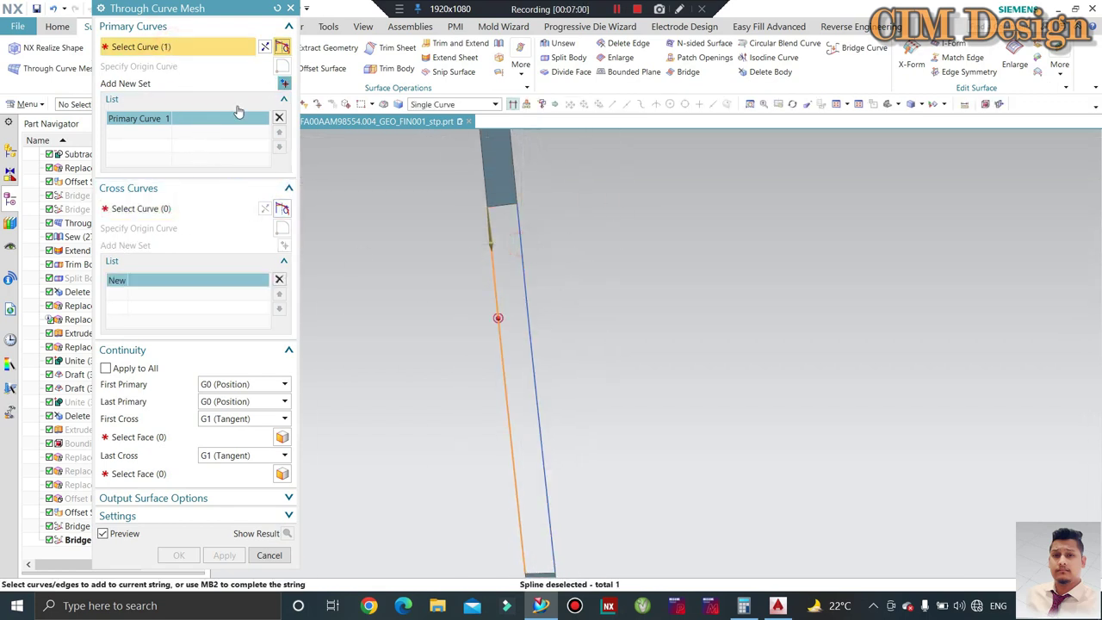
click(285, 83)
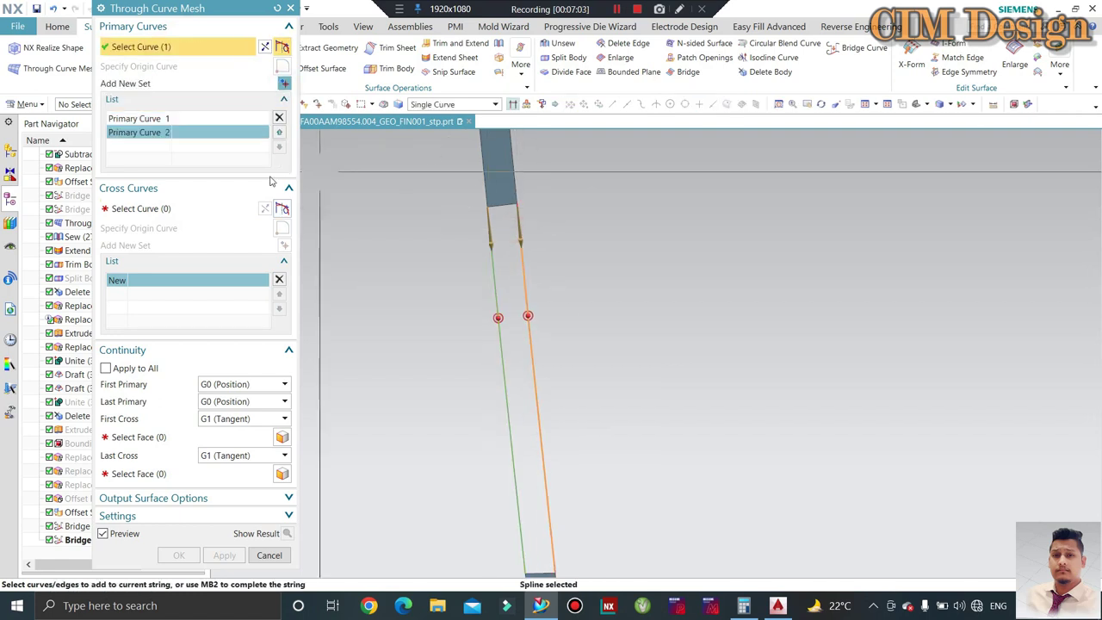
- Make the mesh G1 tangent to the upper face at First Cross and the lower face at Last Cross
click(155, 208)
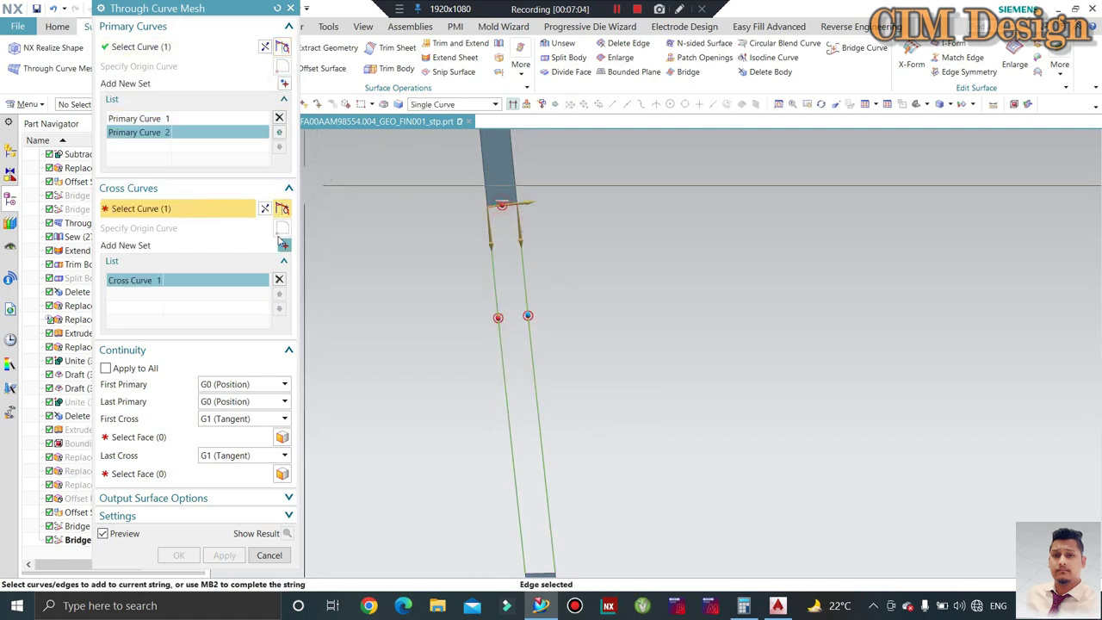
middle_drag(529, 406, 537, 504)
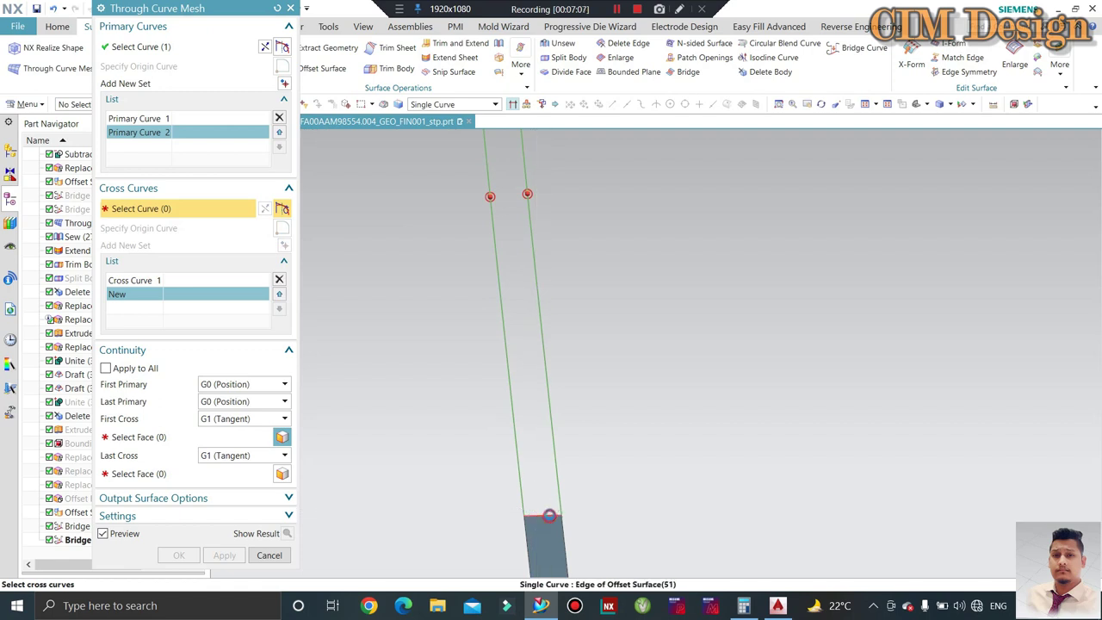
scroll(473, 344, down, 2)
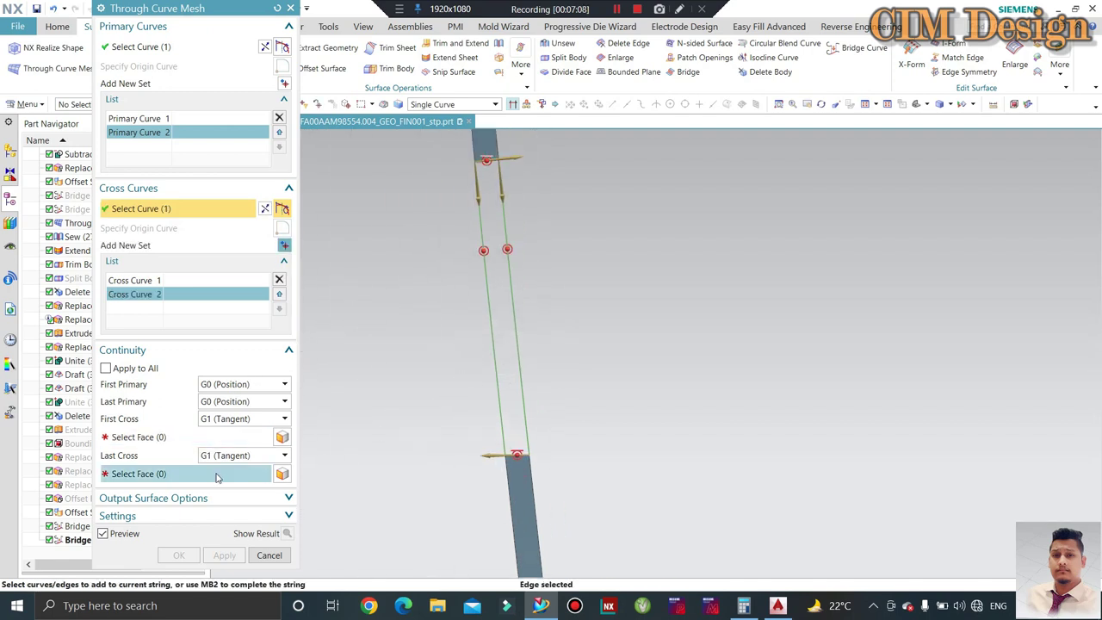
click(197, 439)
middle_drag(462, 350, 479, 250)
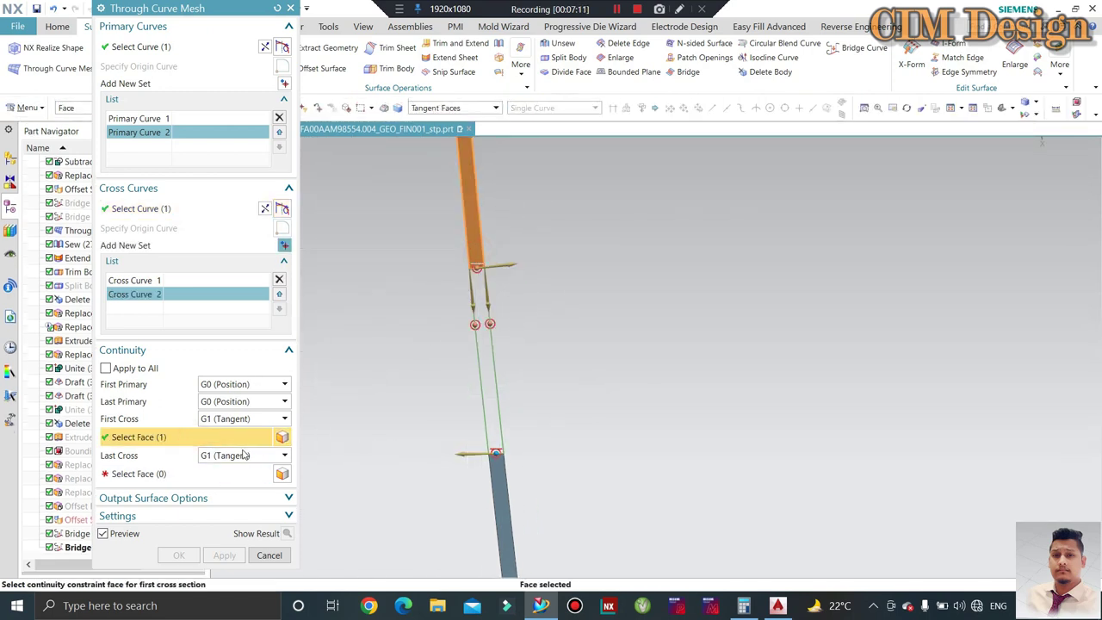
click(215, 474)
click(499, 482)
middle_drag(509, 369, 534, 339)
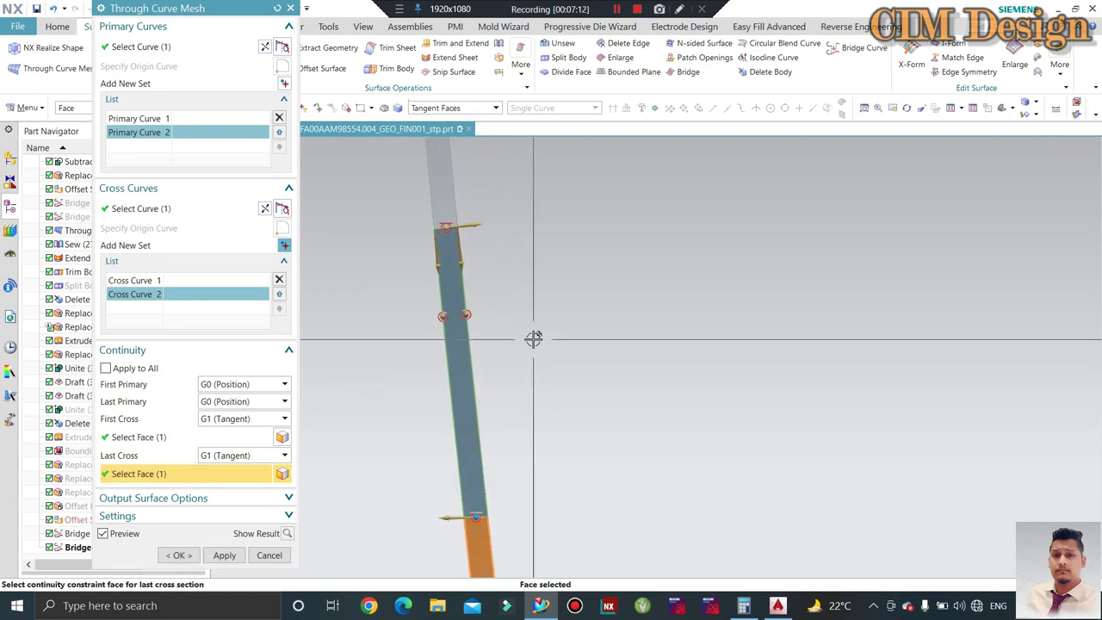
middle_click(560, 327)
middle_click(577, 312)
scroll(598, 310, down, 2)
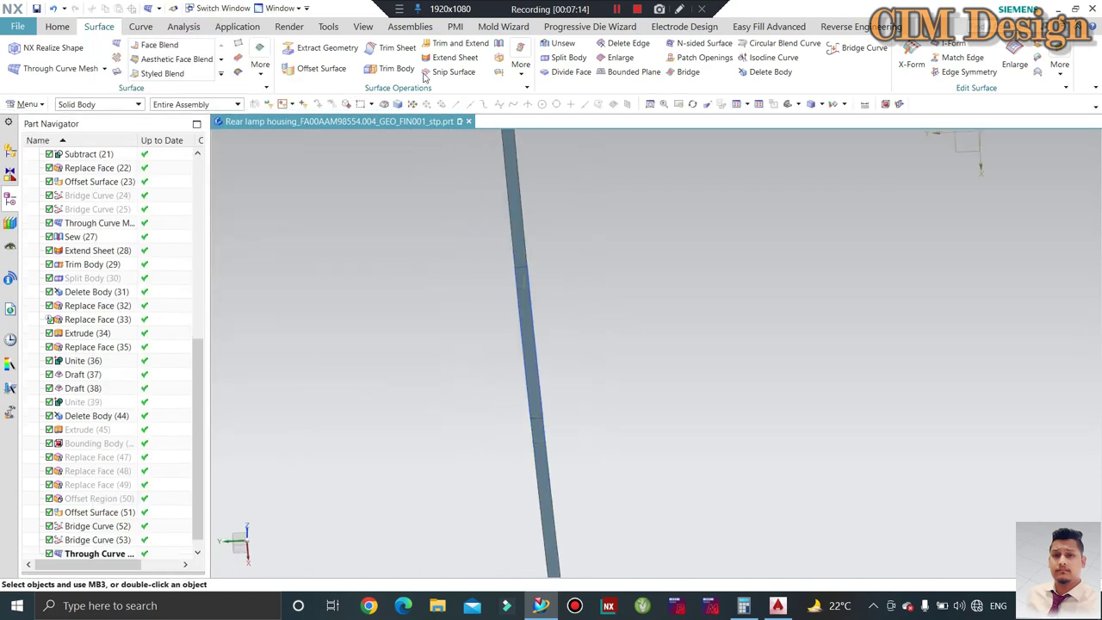
- Sew the target and tool sheets into one sheet body
click(498, 44)
click(515, 216)
click(532, 344)
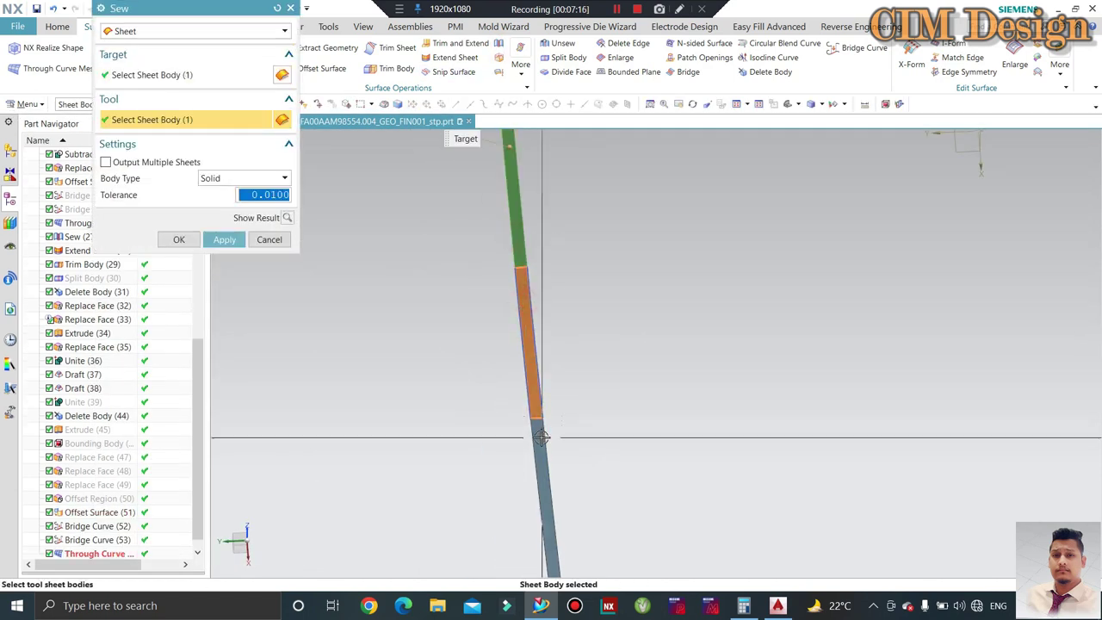
click(224, 239)
click(269, 239)
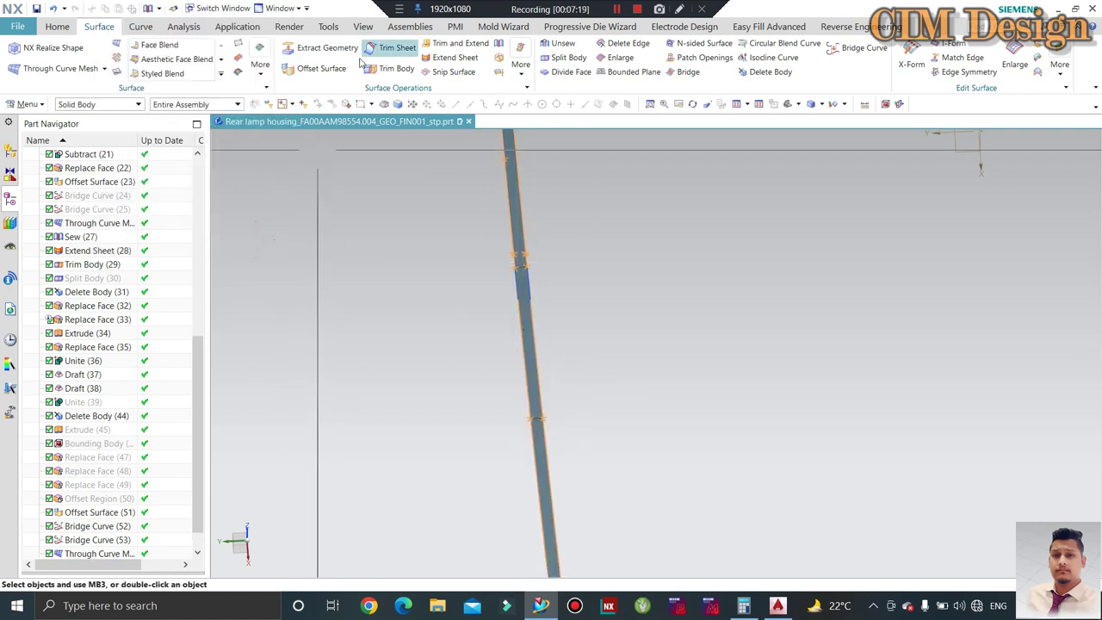
- Try extending several sewn sheet edges with Extend Sheet, then cancel the failing extension
click(465, 58)
click(540, 290)
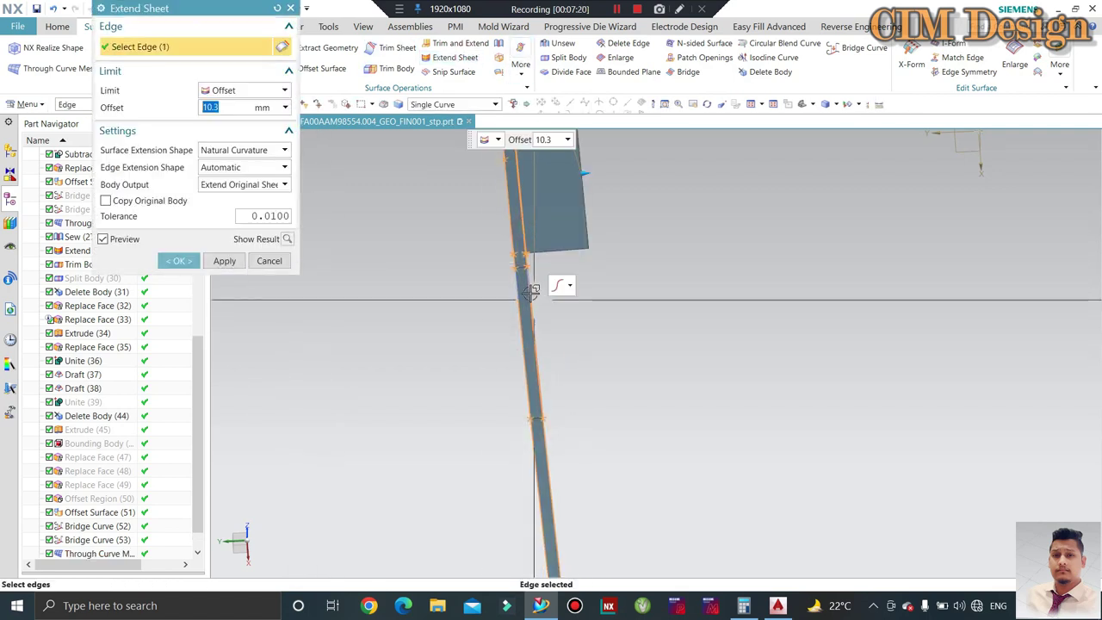
click(537, 302)
scroll(631, 231, down, 2)
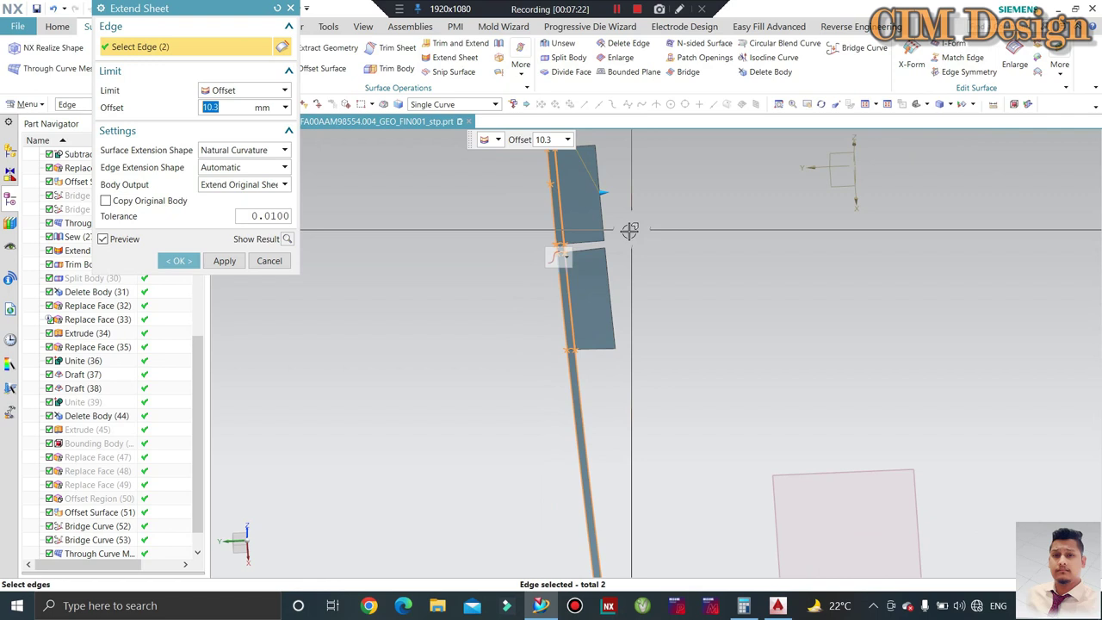
click(580, 364)
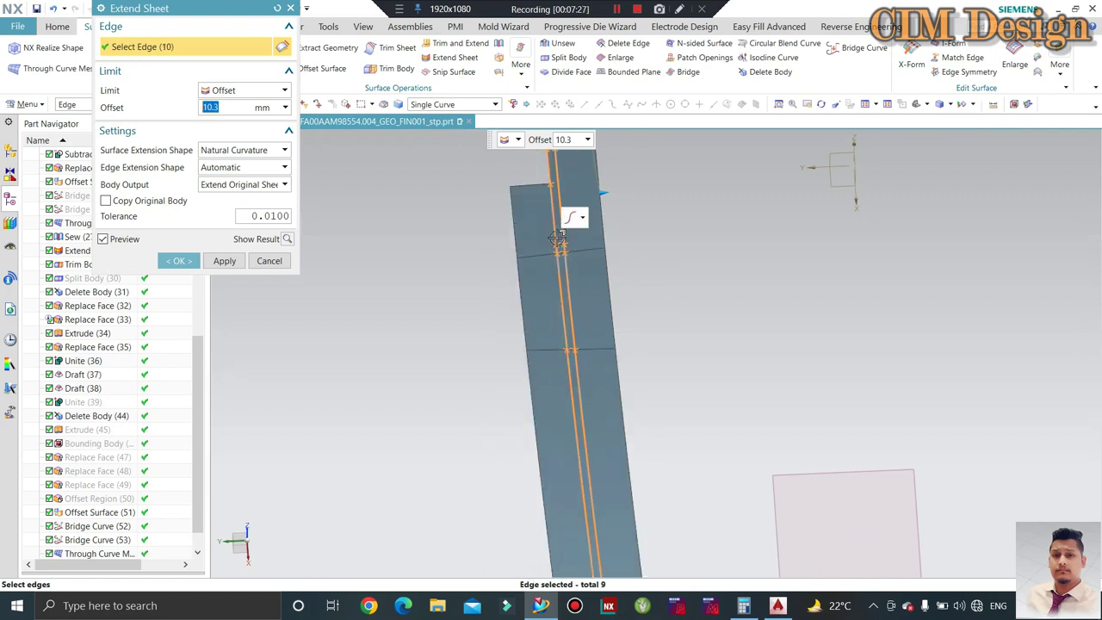
click(542, 237)
scroll(541, 238, down, 2)
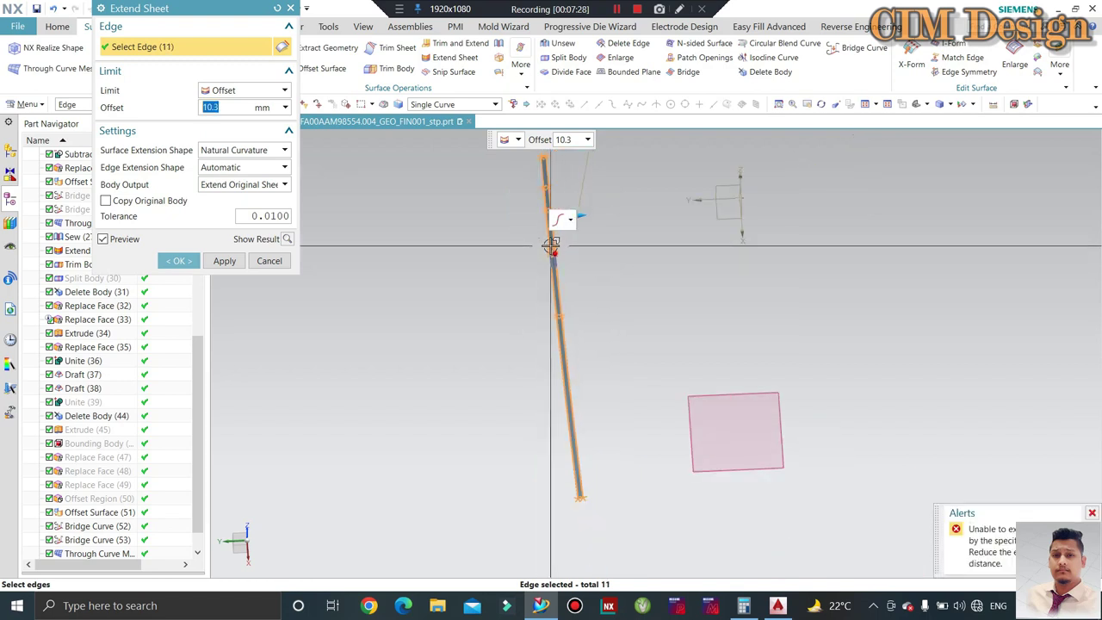
scroll(534, 165, up, 3)
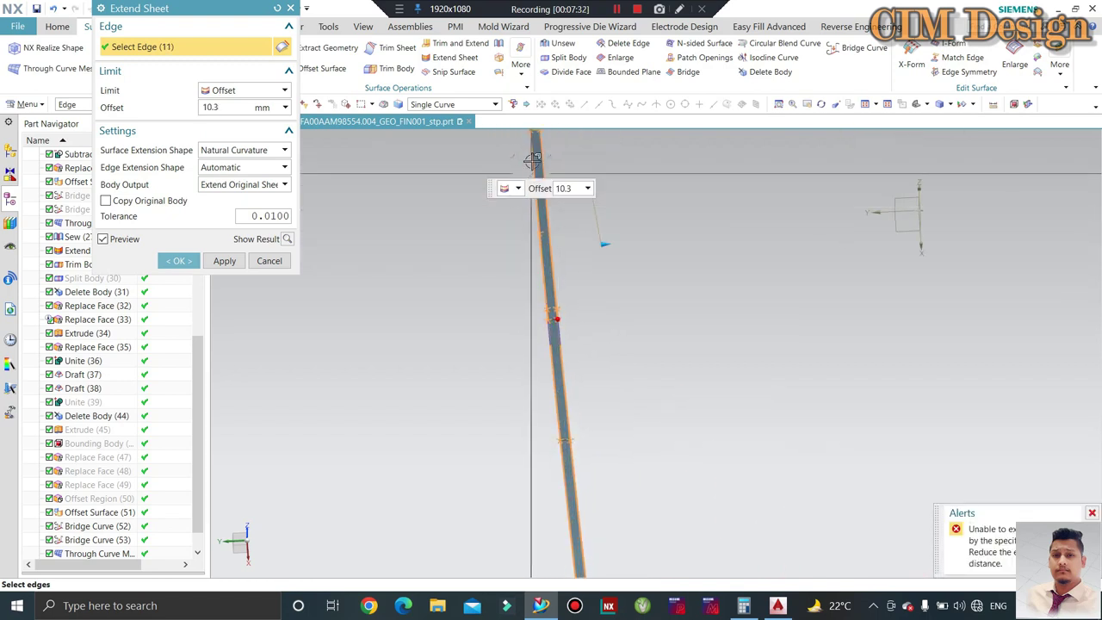
scroll(585, 305, down, 2)
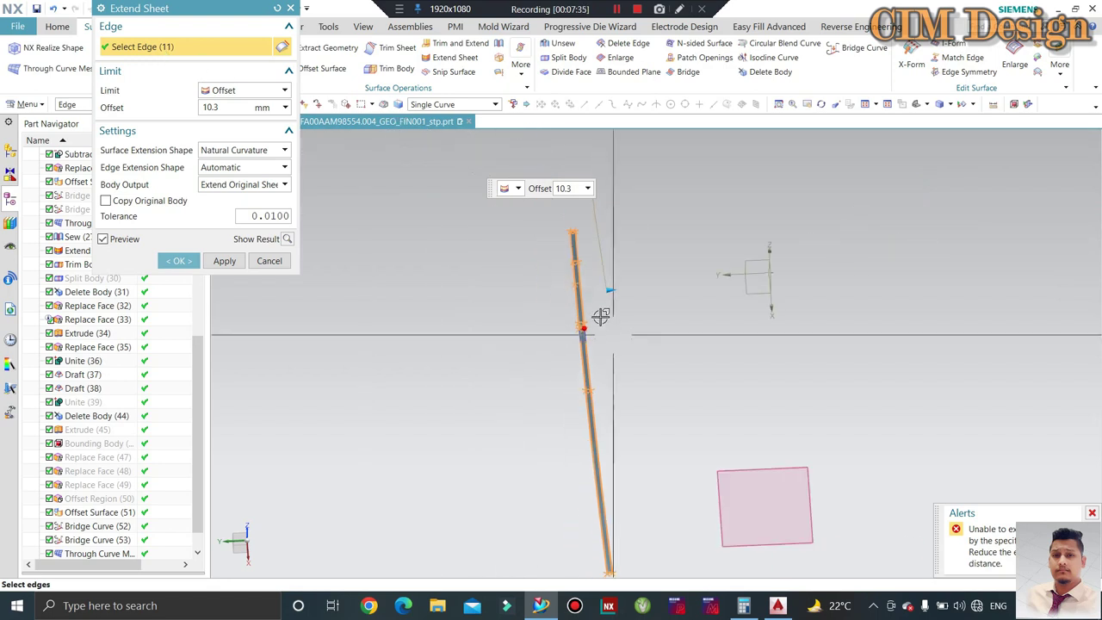
scroll(571, 250, up, 2)
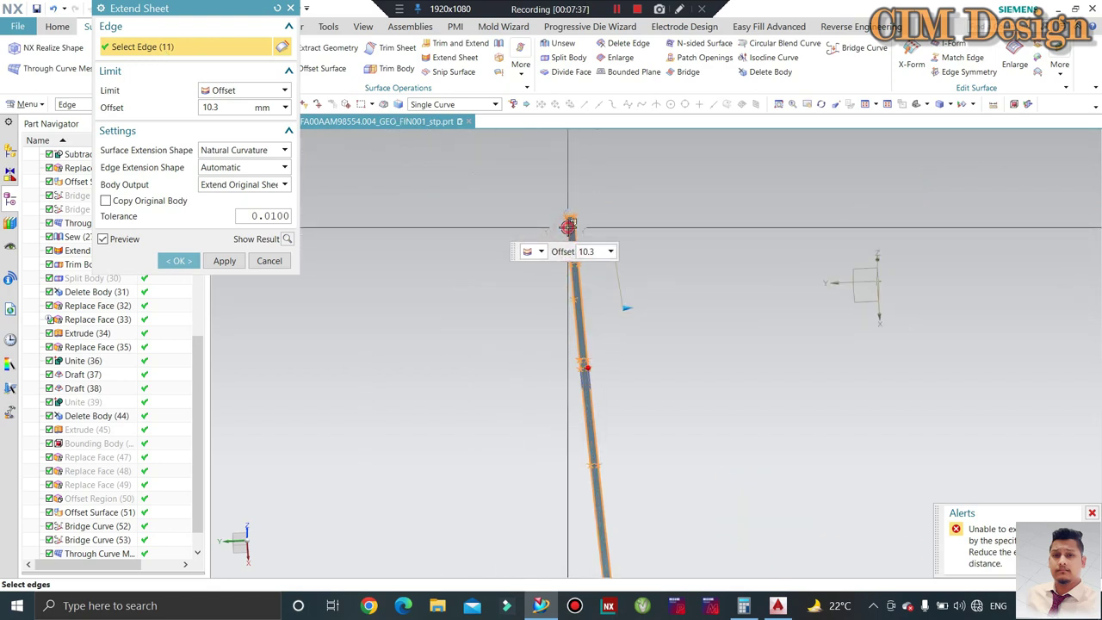
click(589, 372)
scroll(589, 372, up, 2)
scroll(591, 369, up, 2)
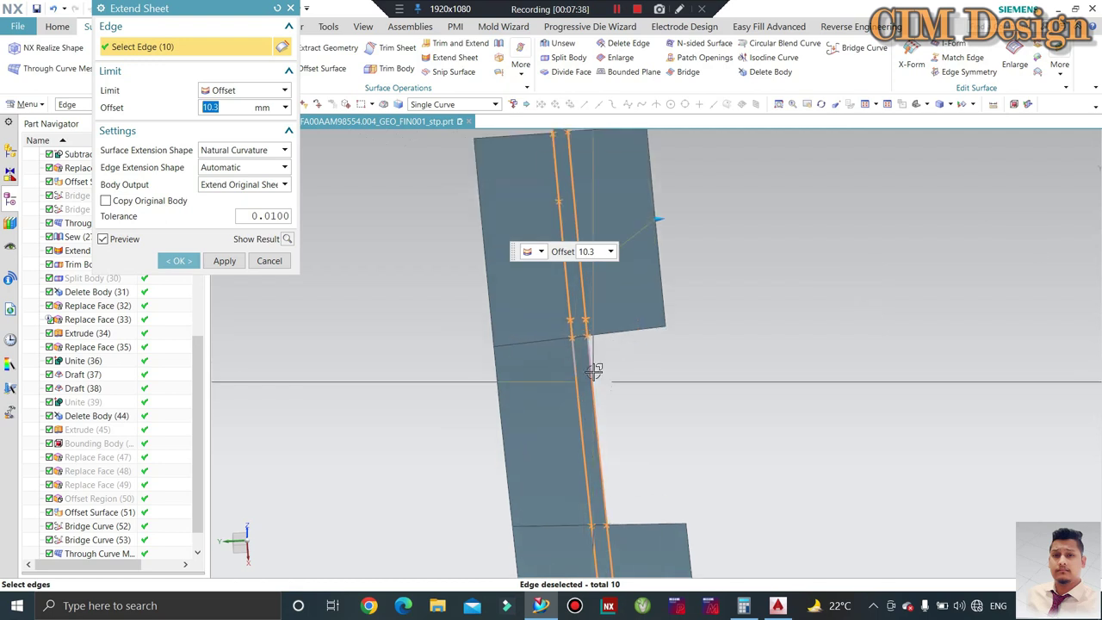
scroll(591, 370, down, 2)
scroll(603, 343, up, 2)
scroll(594, 327, up, 2)
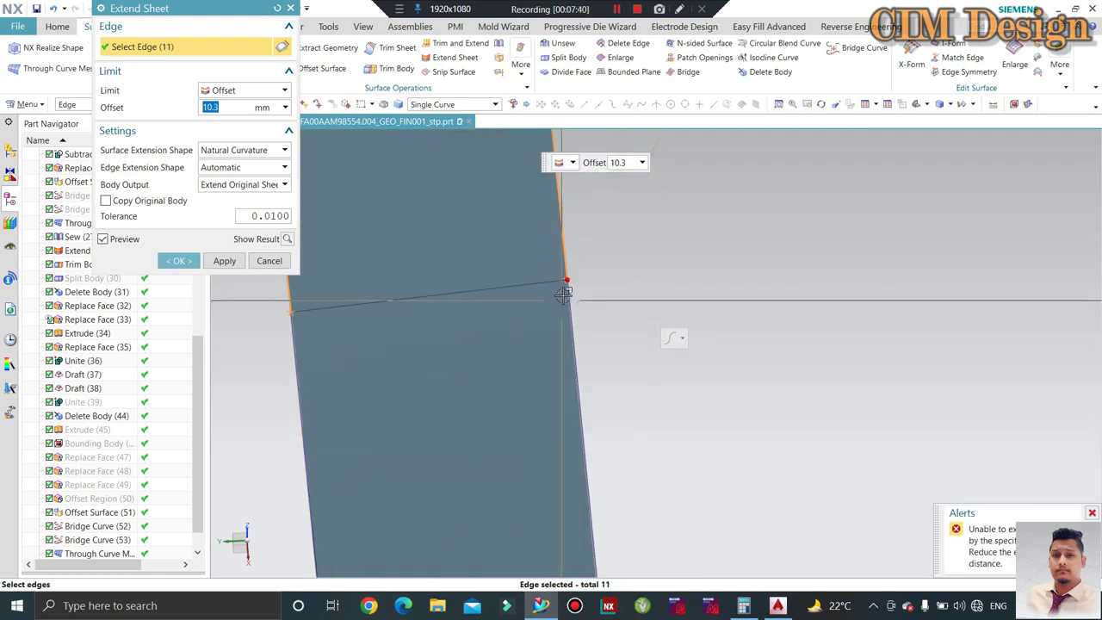
scroll(597, 289, up, 2)
scroll(573, 252, down, 2)
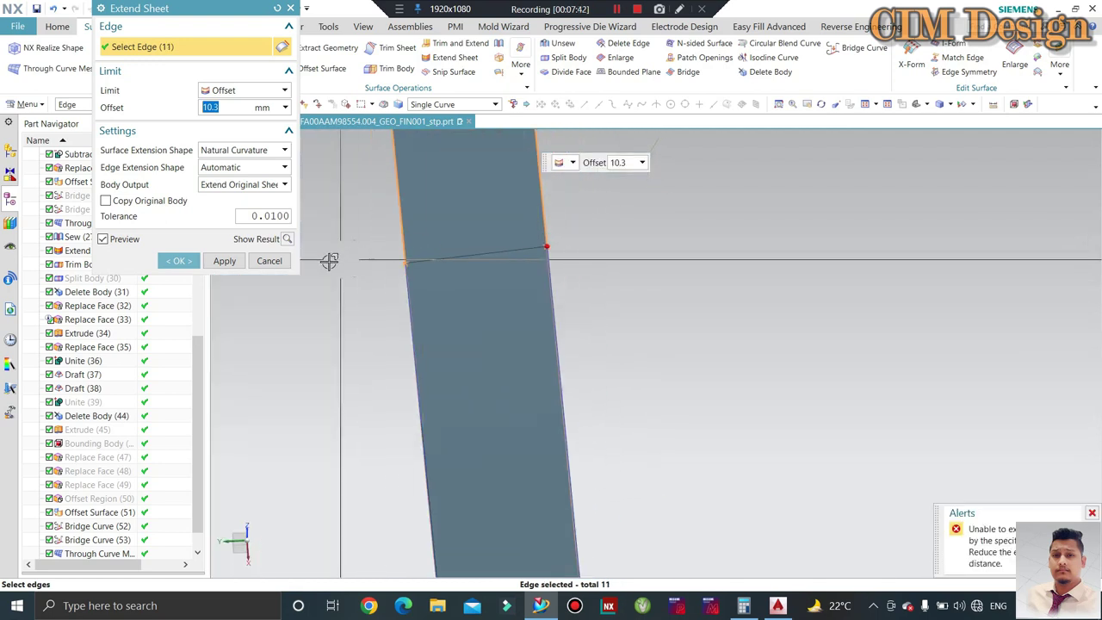
click(269, 260)
scroll(534, 249, down, 1)
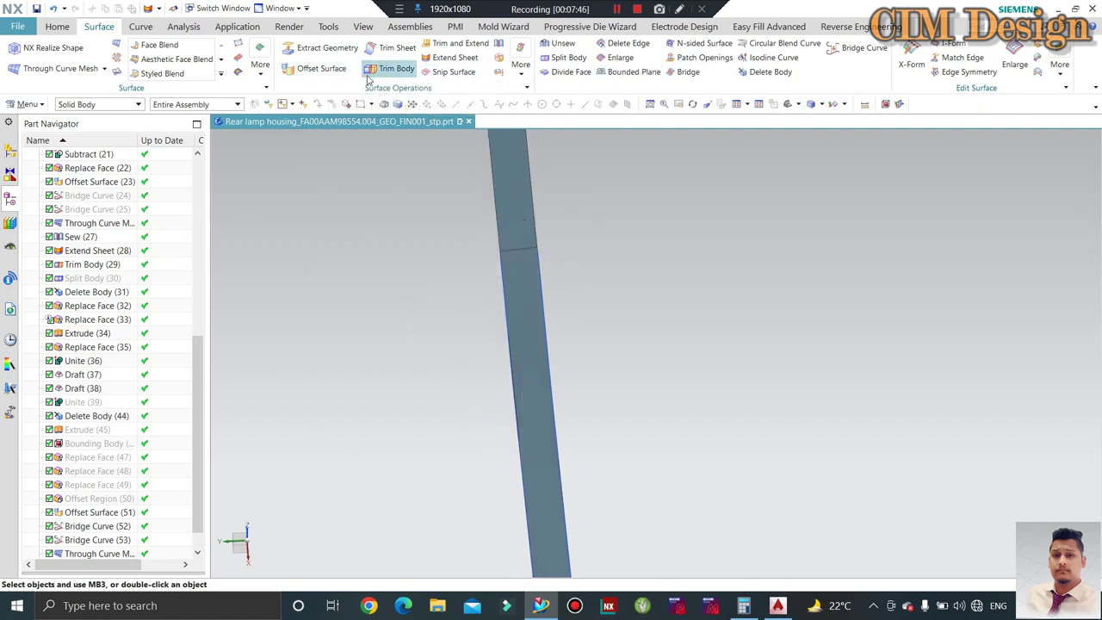
- Extend the sewn sheet's side edges by 10.3 mm, then call up Show for hidden bodies
click(450, 58)
click(514, 241)
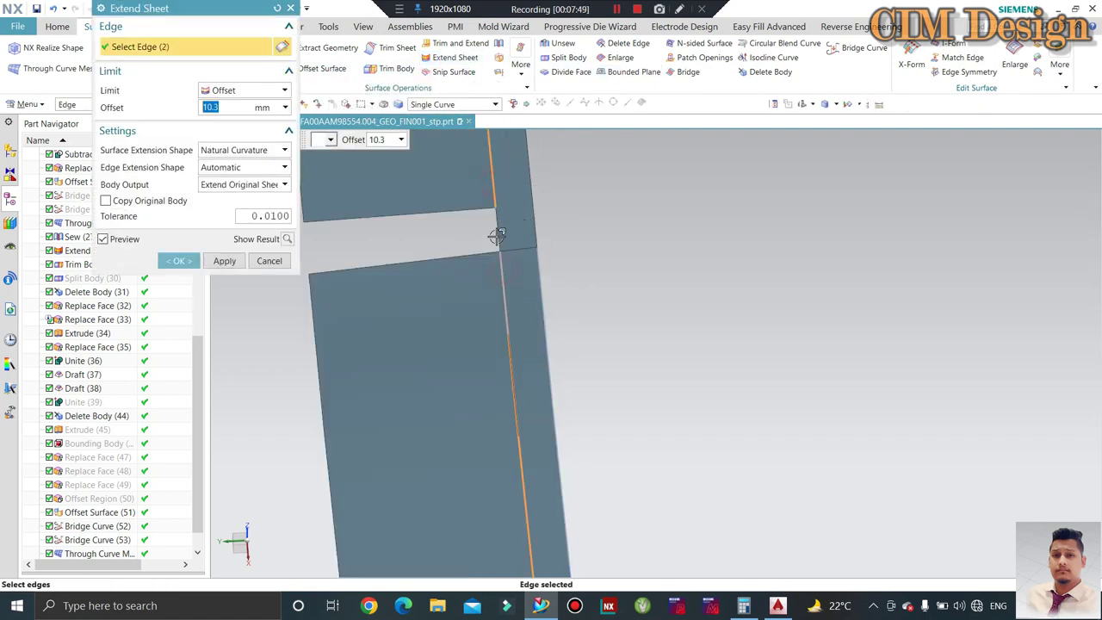
scroll(552, 181, up, 5)
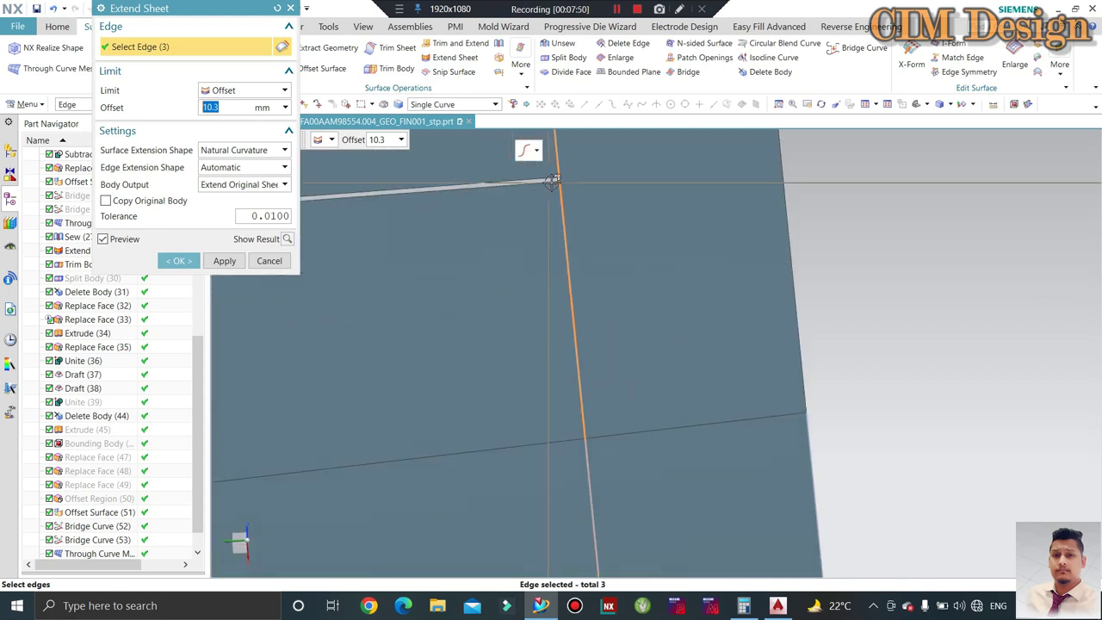
click(785, 198)
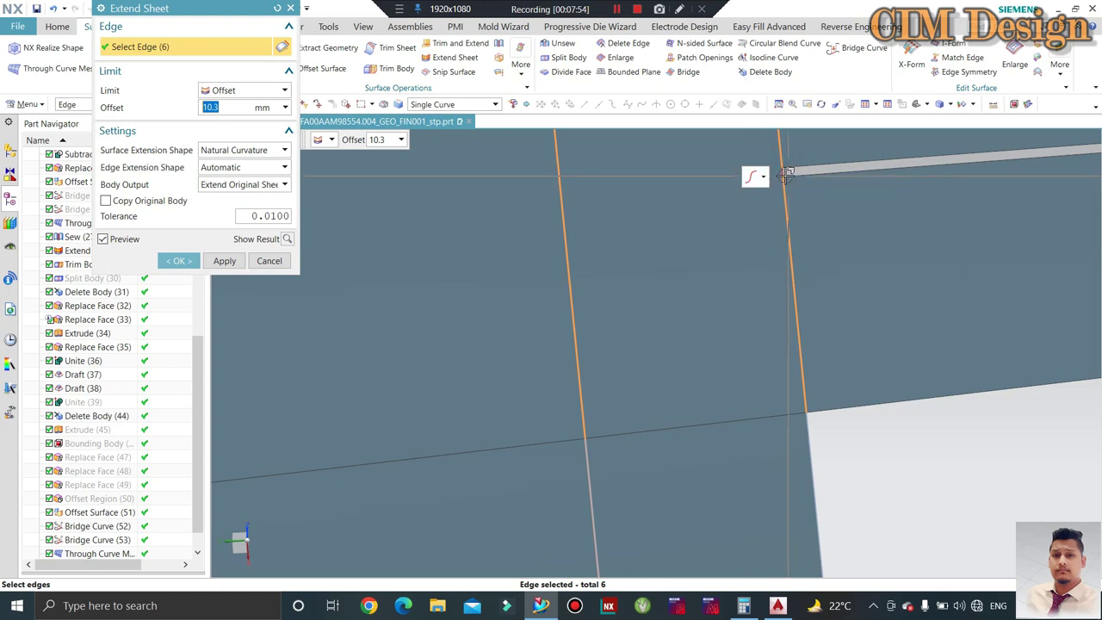
scroll(625, 234, down, 3)
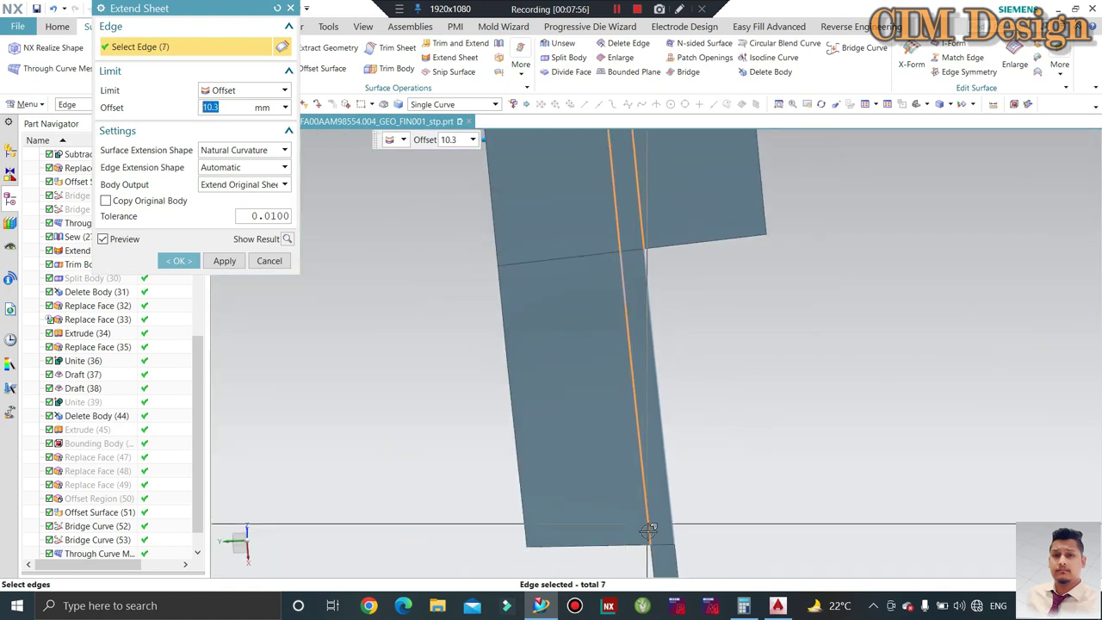
click(674, 564)
click(689, 526)
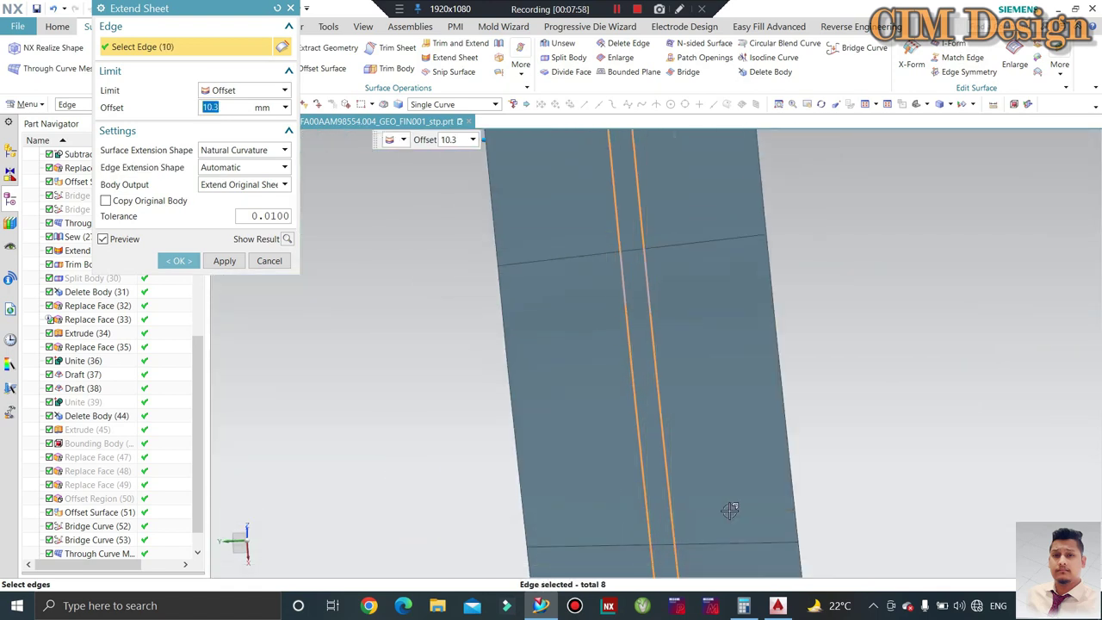
middle_click(704, 322)
middle_drag(657, 305, 652, 274)
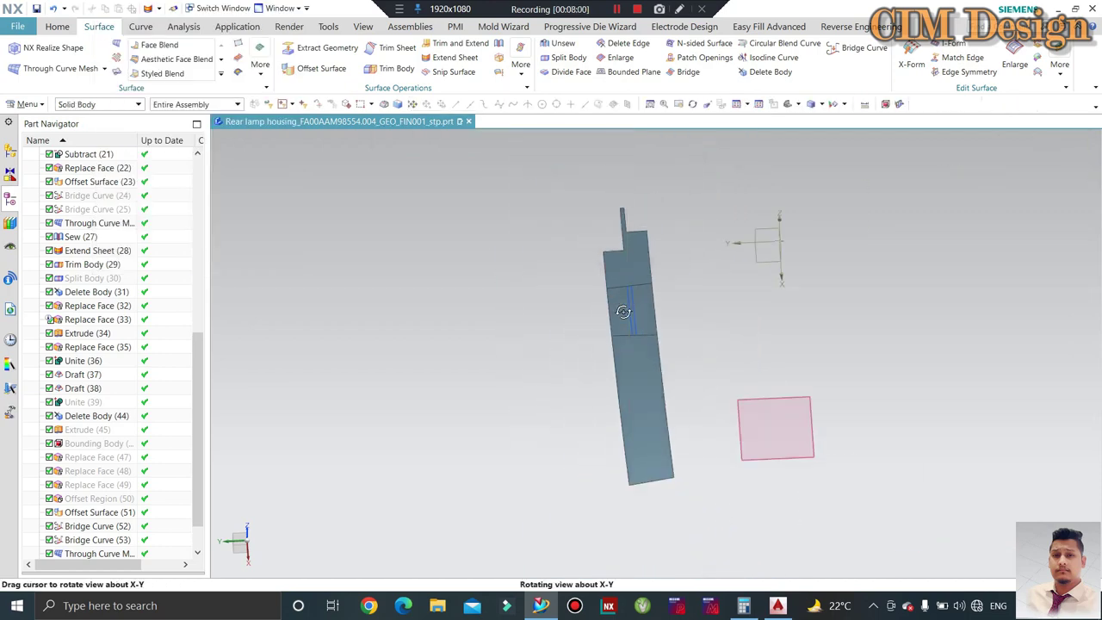
key(ctrl+shift+k)
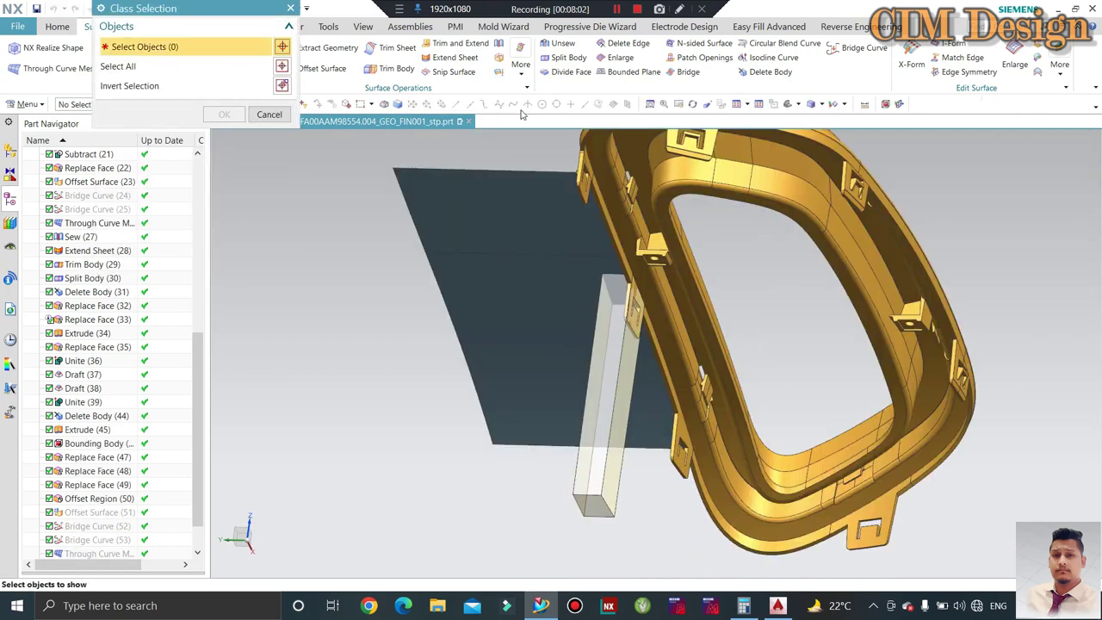
- Show the lamp housing again
click(695, 239)
middle_click(672, 243)
mouse_move(652, 246)
middle_down()
mouse_move(651, 272)
mouse_move(537, 240)
middle_up()
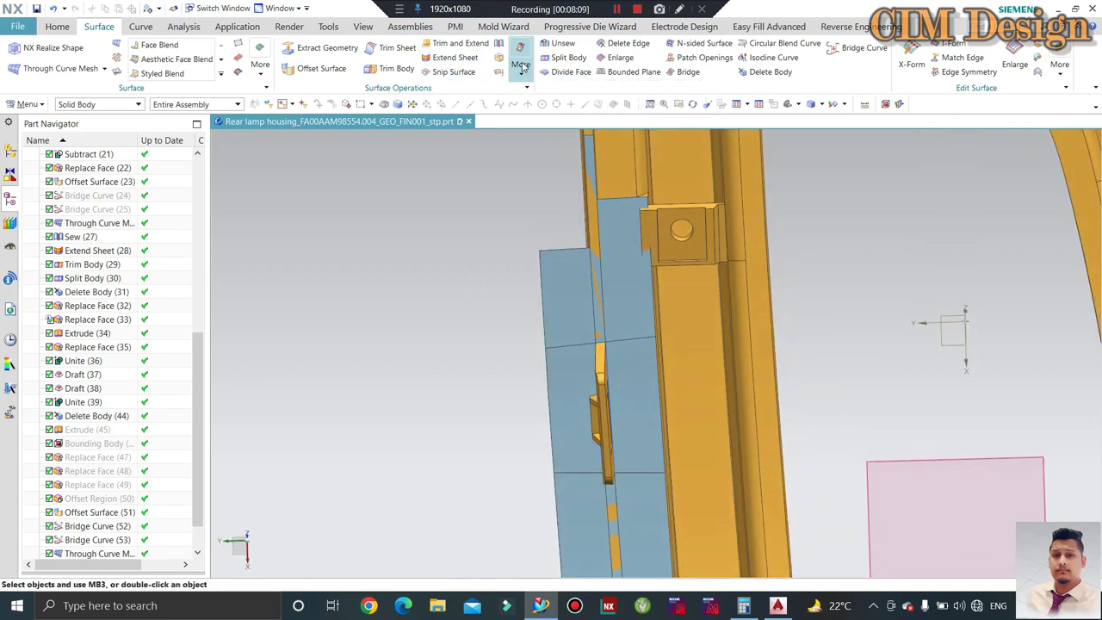
- Trim the extended sheet with a new plane through a point on the offset surface edge
click(404, 67)
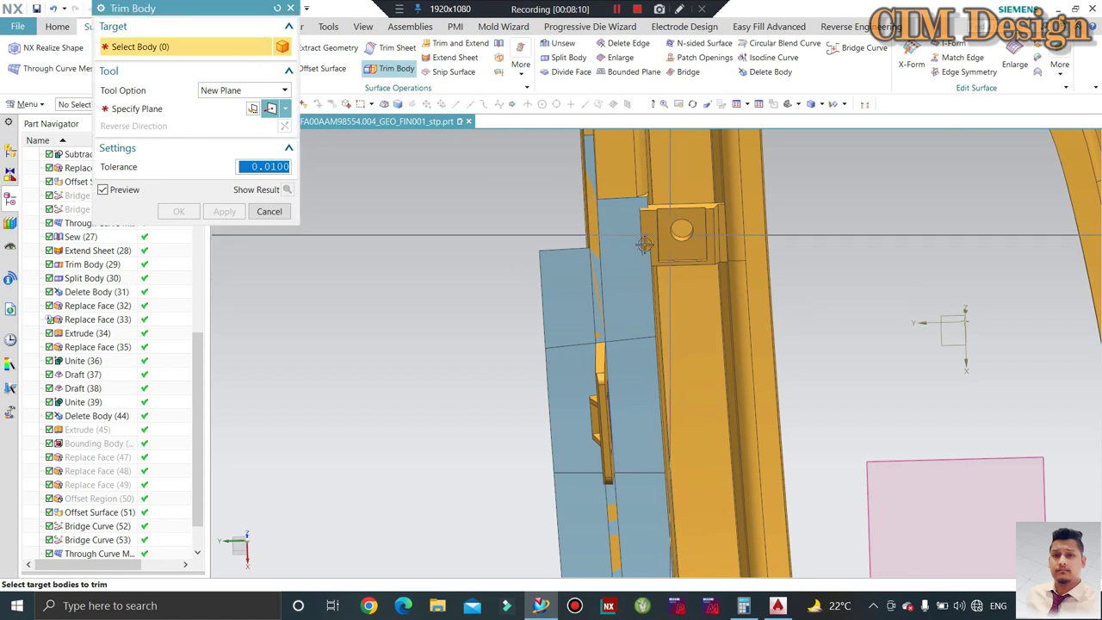
click(562, 273)
click(210, 111)
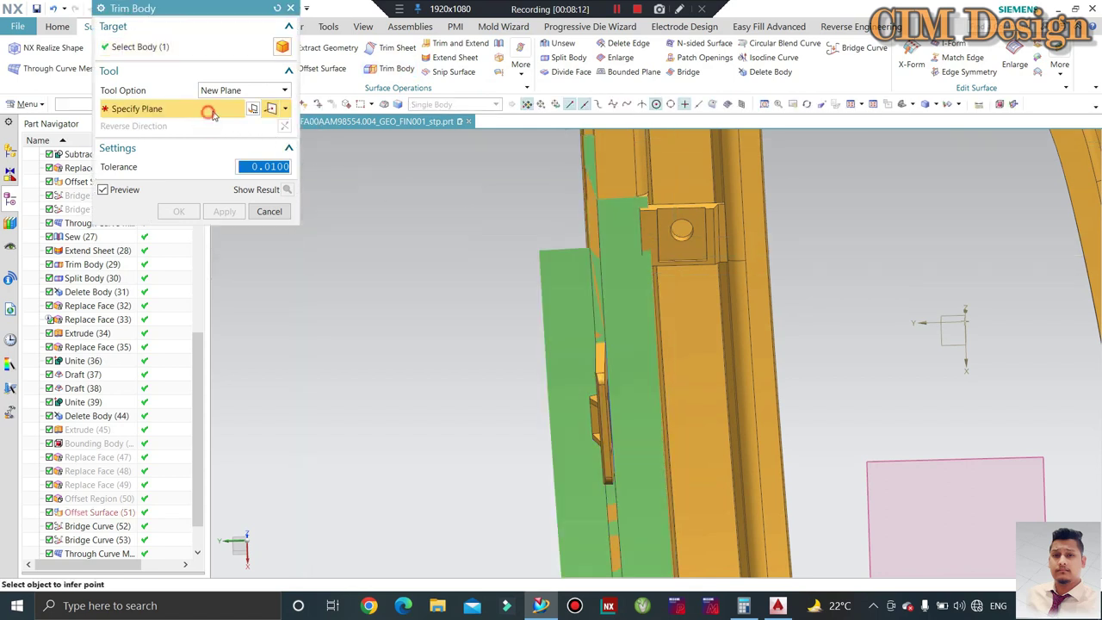
click(701, 104)
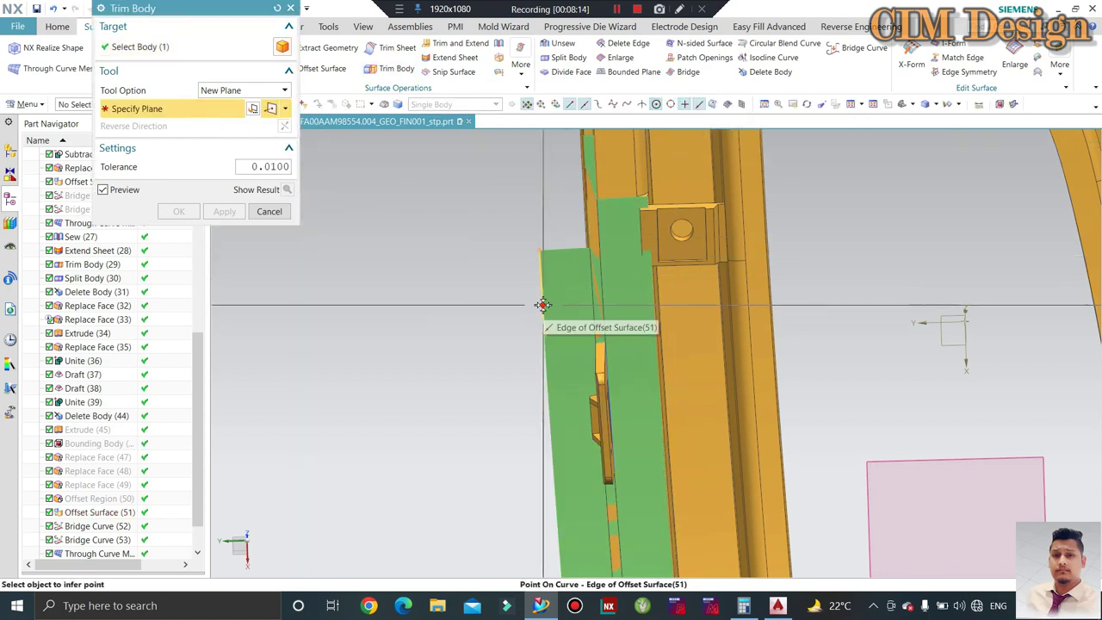
click(543, 305)
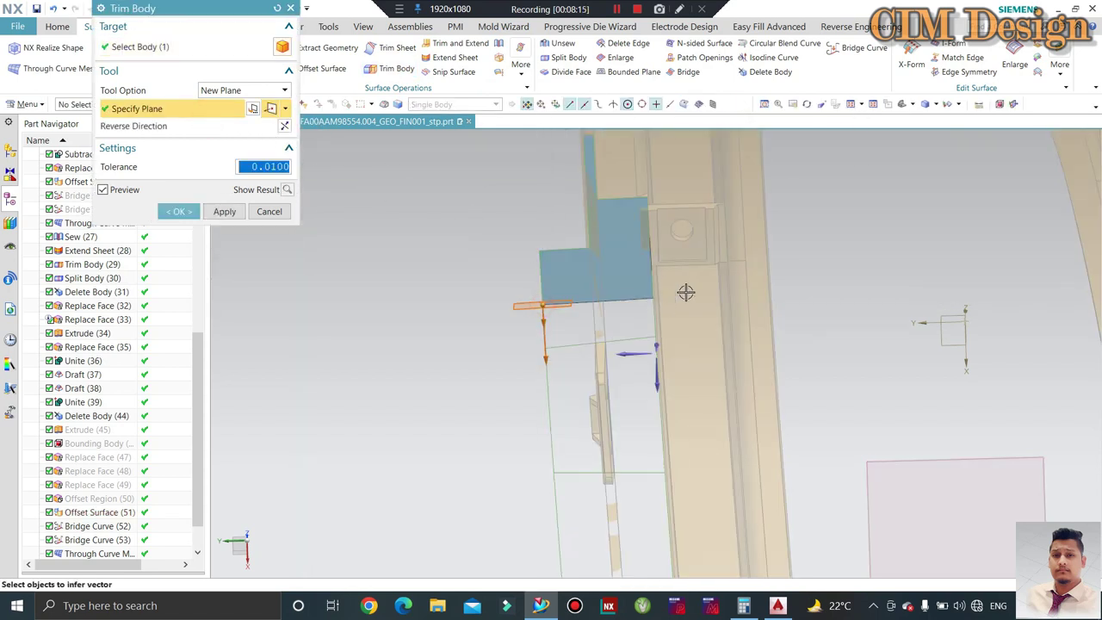
middle_click(472, 183)
scroll(502, 178, down, 2)
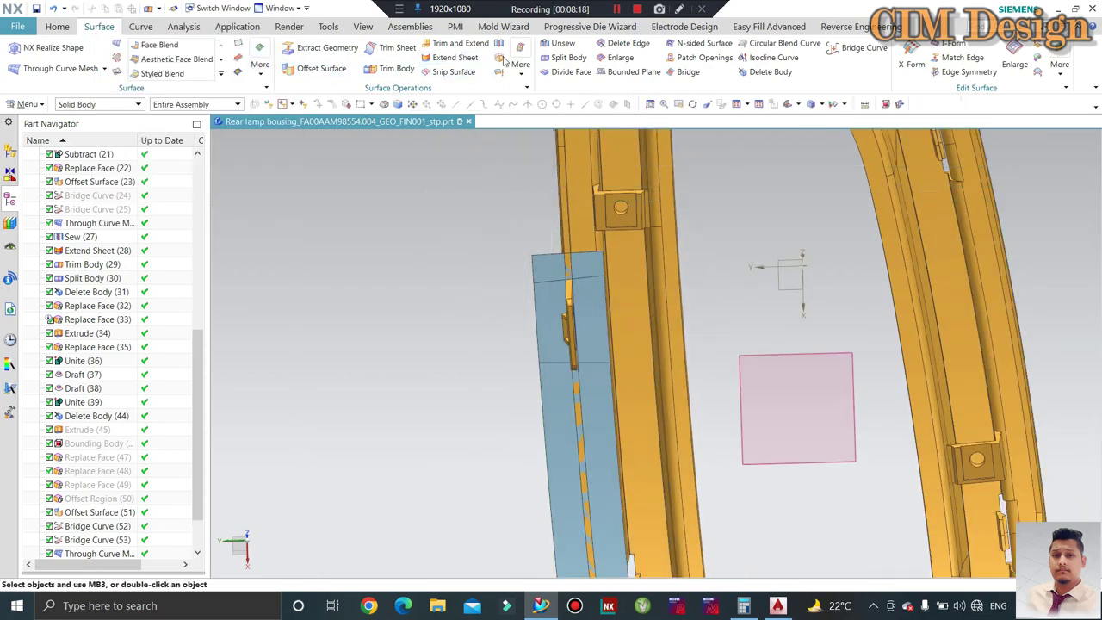
- Begin Split Body with the housing as target and the blue sheet as tool
click(556, 58)
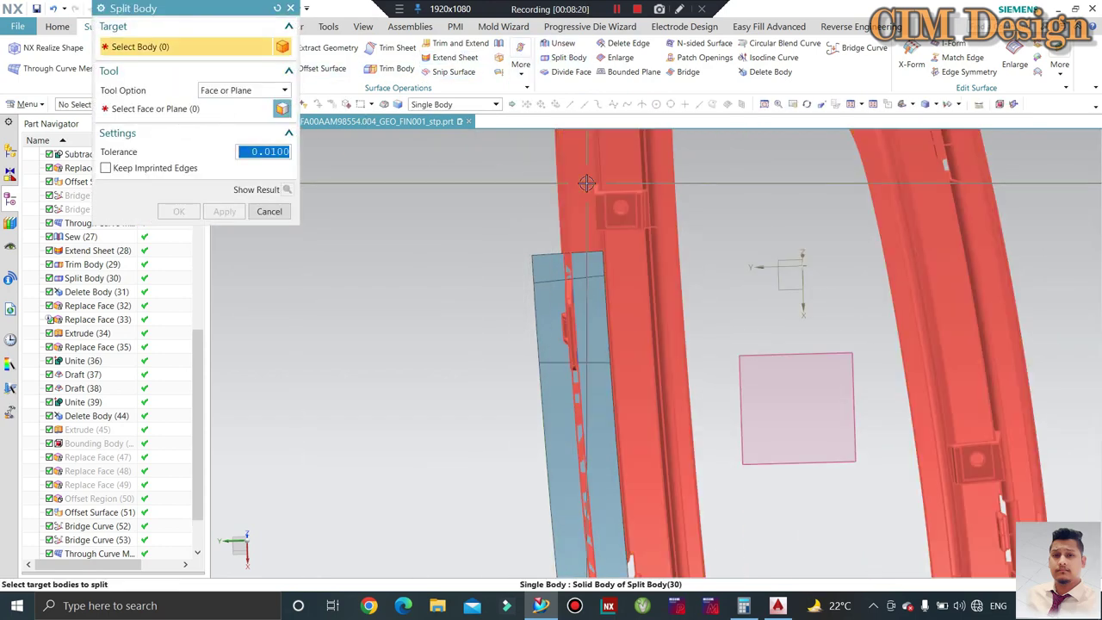
click(586, 183)
click(243, 107)
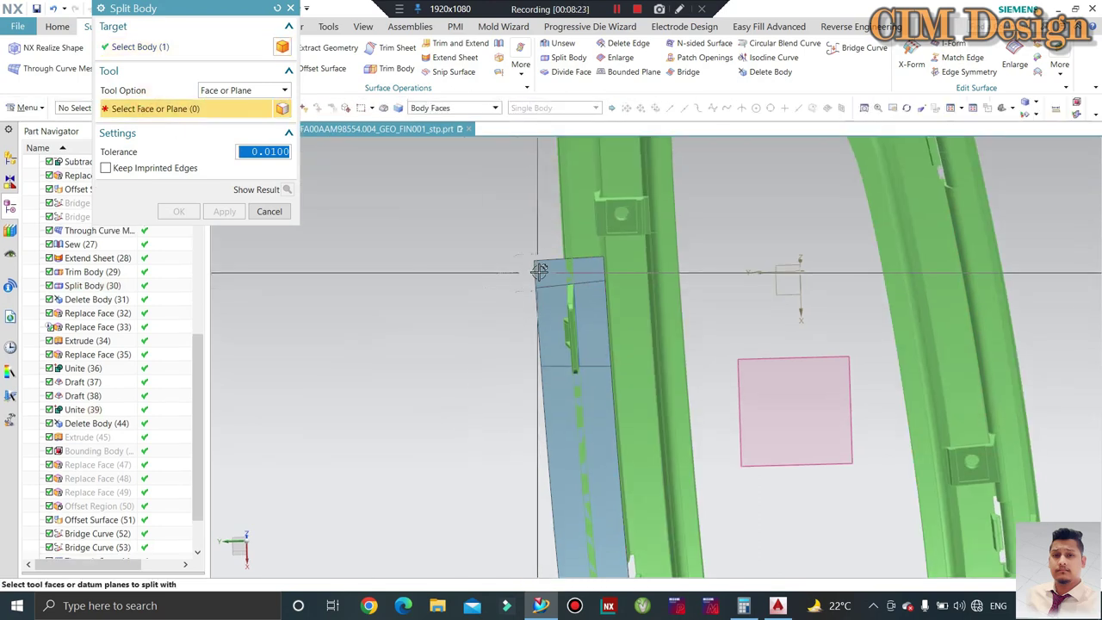
click(523, 276)
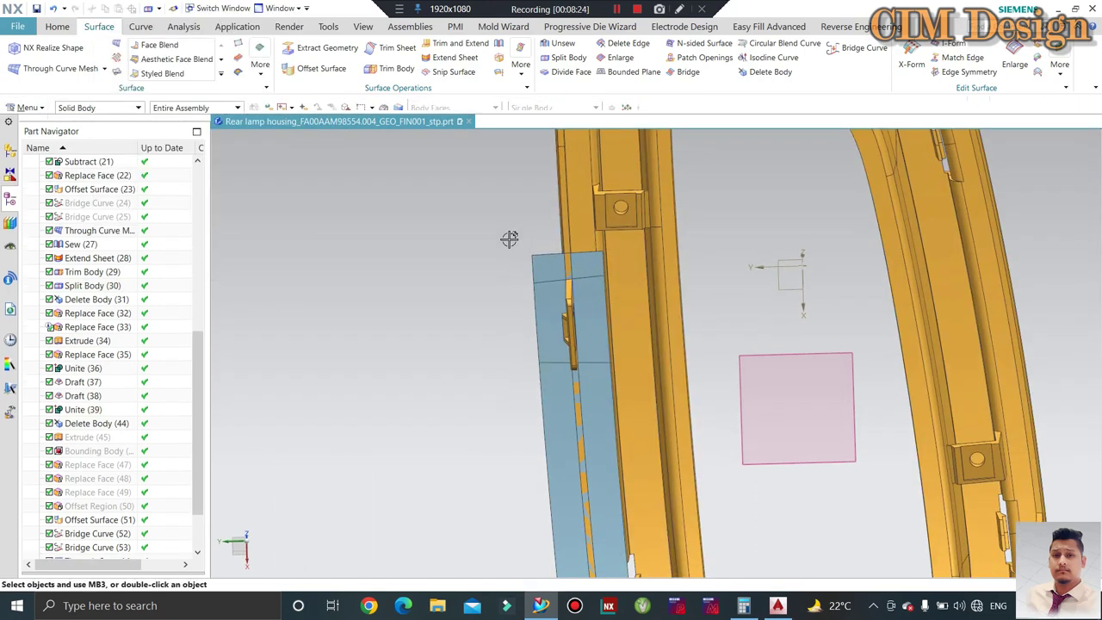
- Delete the grey sheet body beside the clip
scroll(508, 239, down, 3)
middle_drag(517, 258, 544, 302)
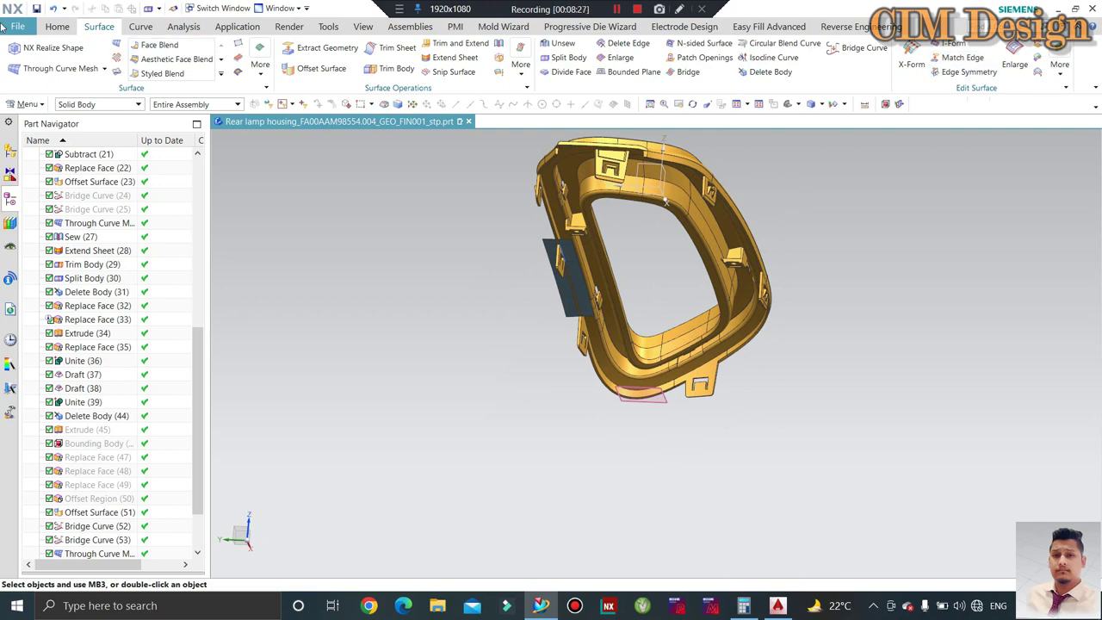
click(55, 26)
scroll(552, 275, up, 5)
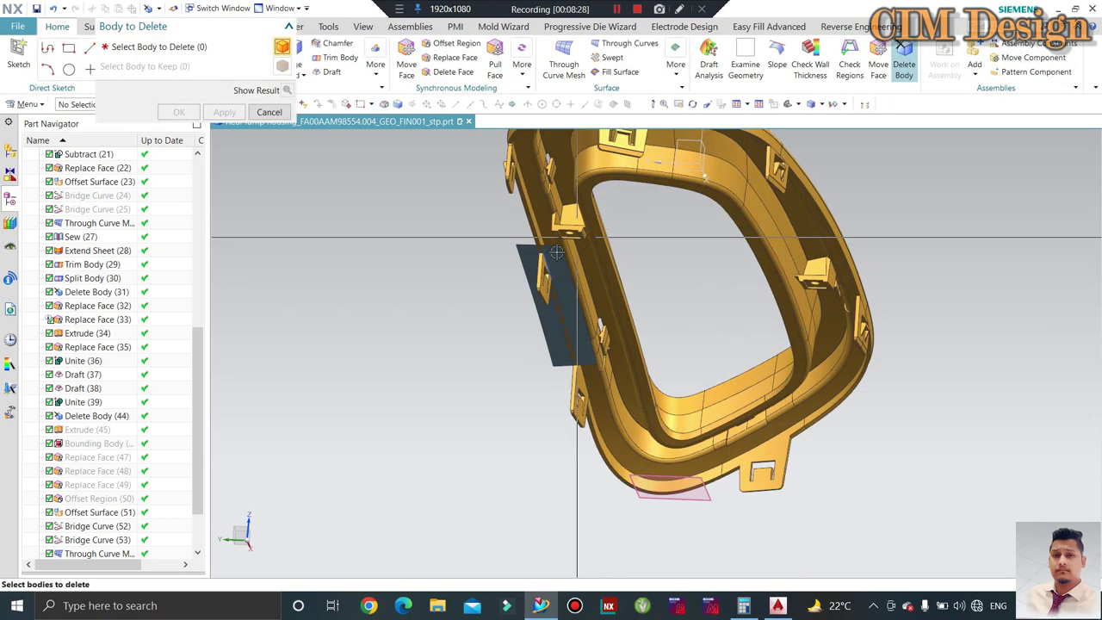
click(499, 270)
middle_click(500, 271)
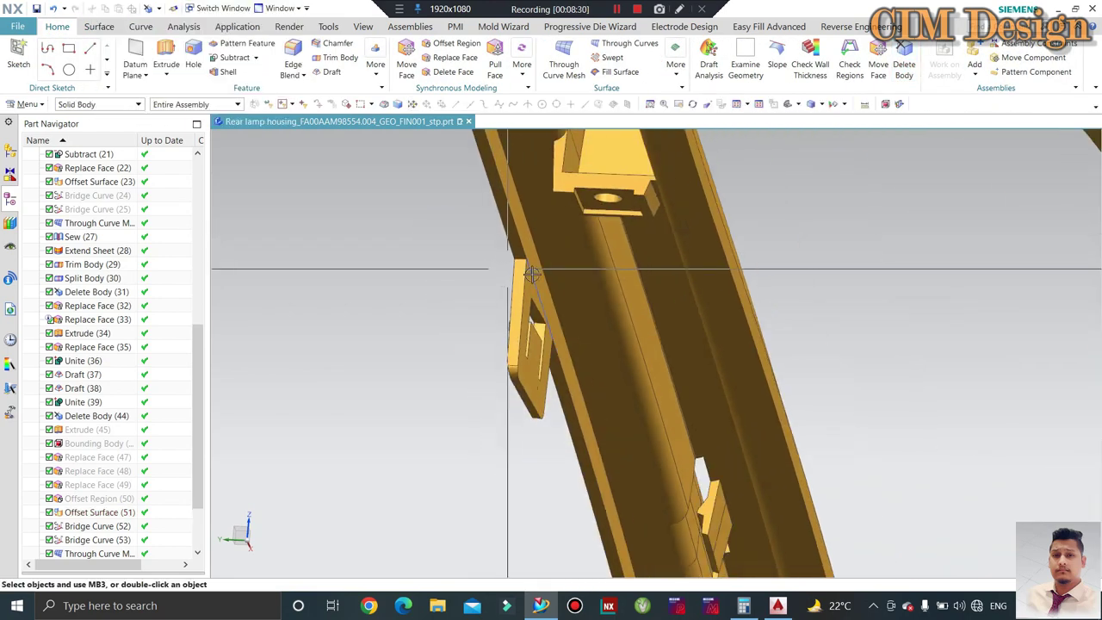
scroll(552, 328, down, 5)
middle_drag(591, 359, 586, 319)
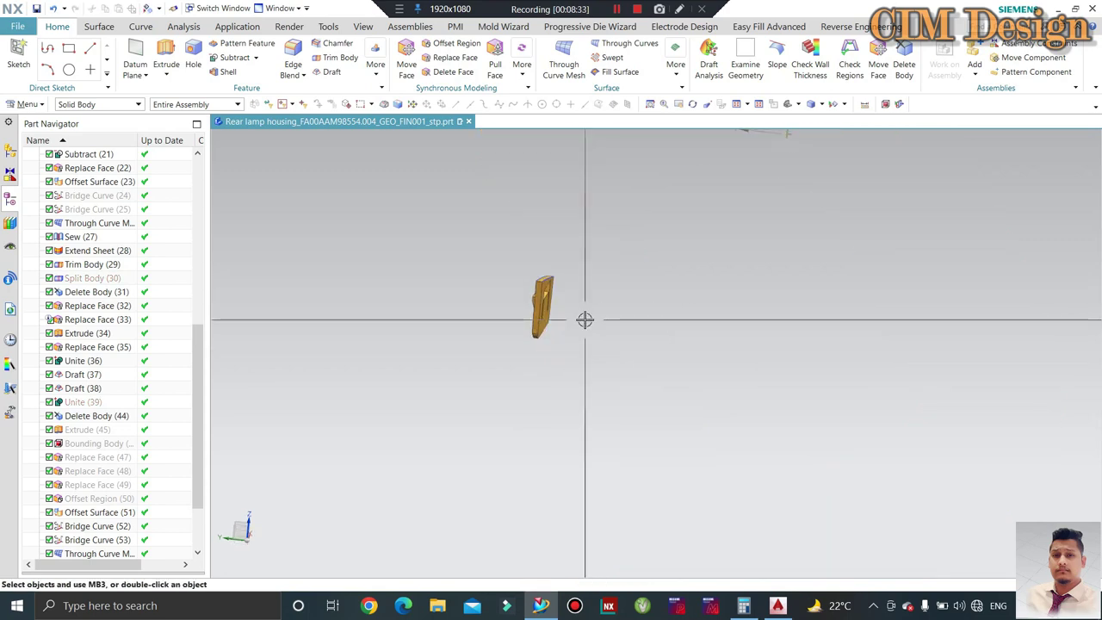
- Show only the bounding block around the clip
key(ctrl+shift+k)
click(524, 353)
middle_click(546, 301)
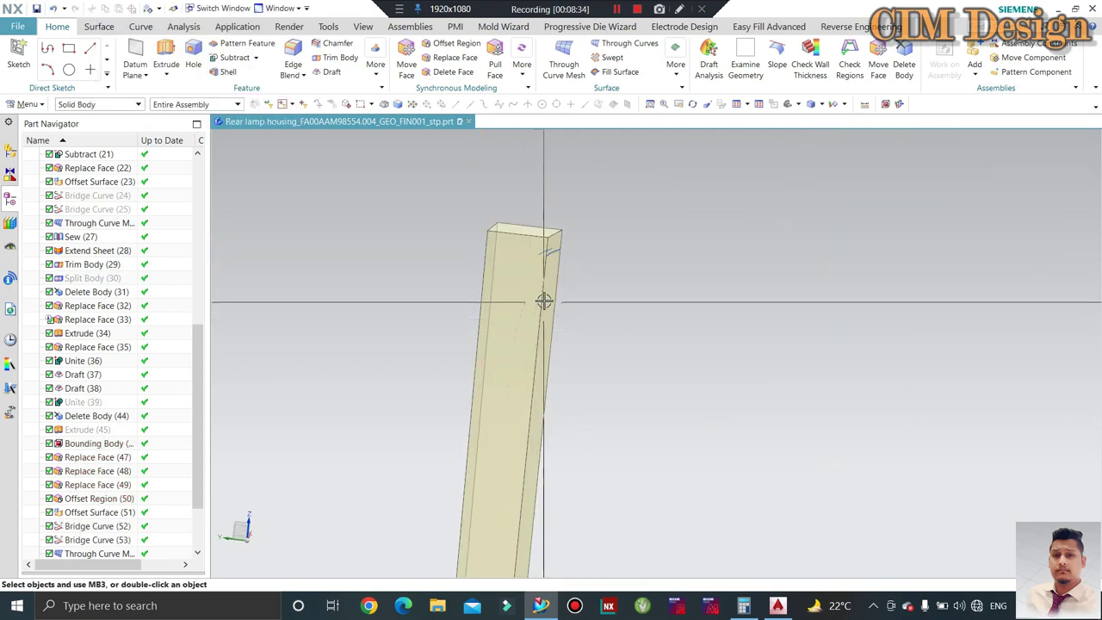
mouse_move(546, 301)
middle_down()
mouse_move(538, 258)
mouse_move(563, 264)
mouse_move(483, 272)
middle_up()
scroll(537, 259, up, 3)
scroll(524, 298, down, 2)
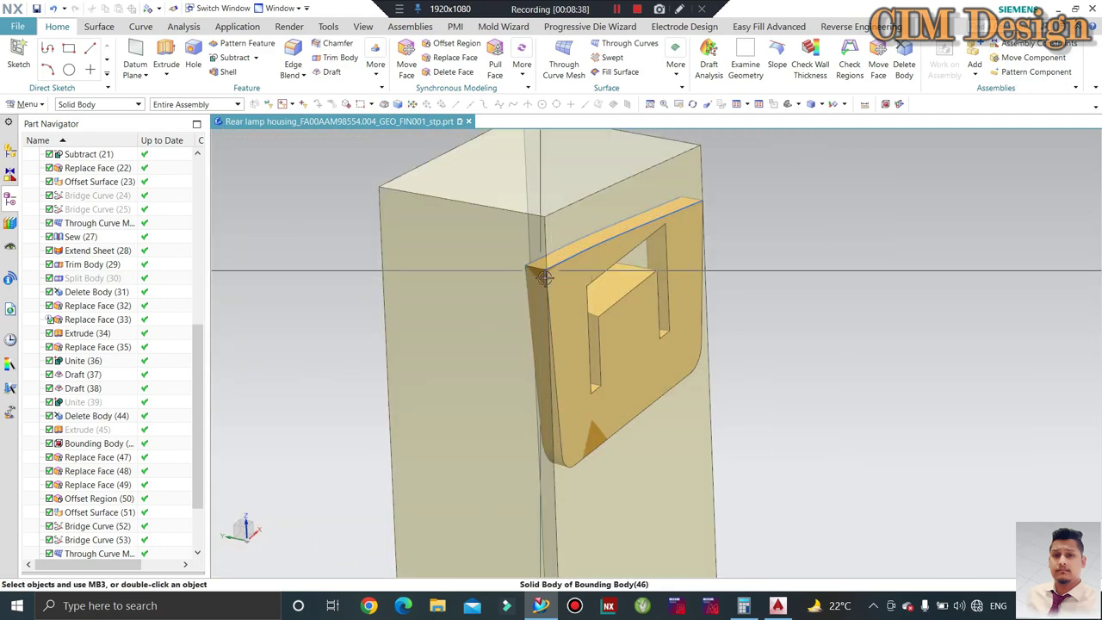
scroll(586, 205, down, 3)
- Offset the bounding block's left side face outward by 6 mm with Offset Region
click(447, 50)
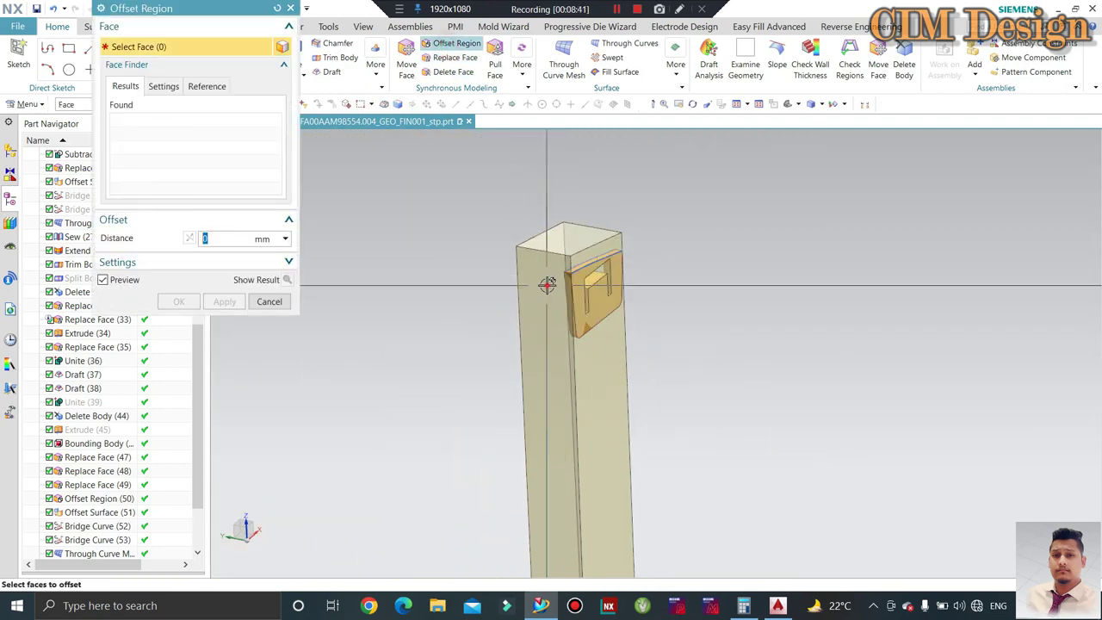
click(545, 286)
text(5)
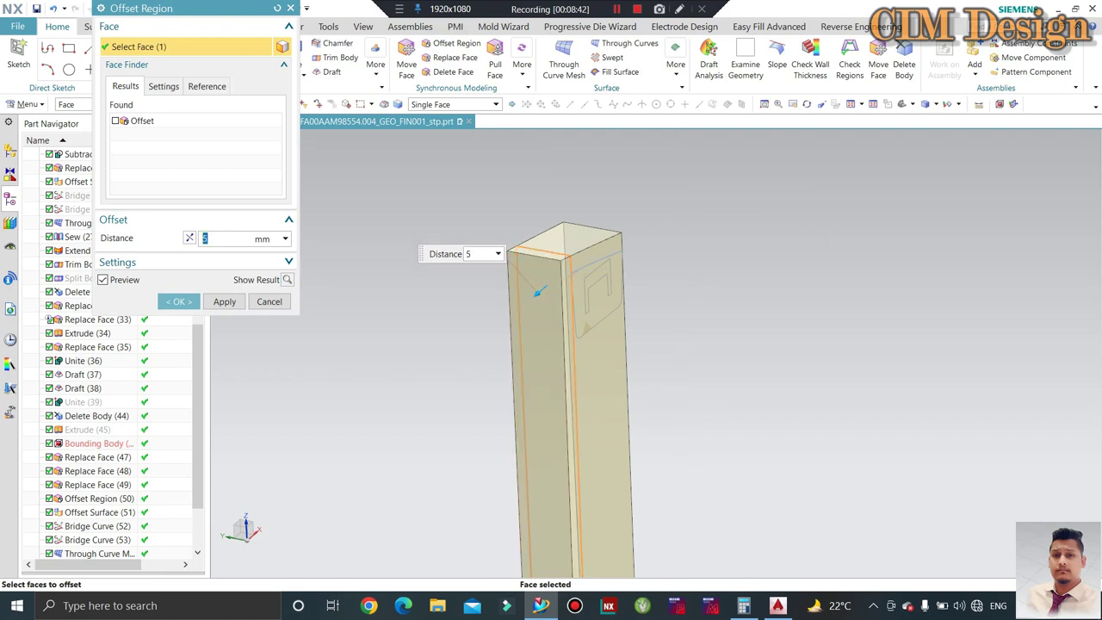
scroll(568, 245, down, 2)
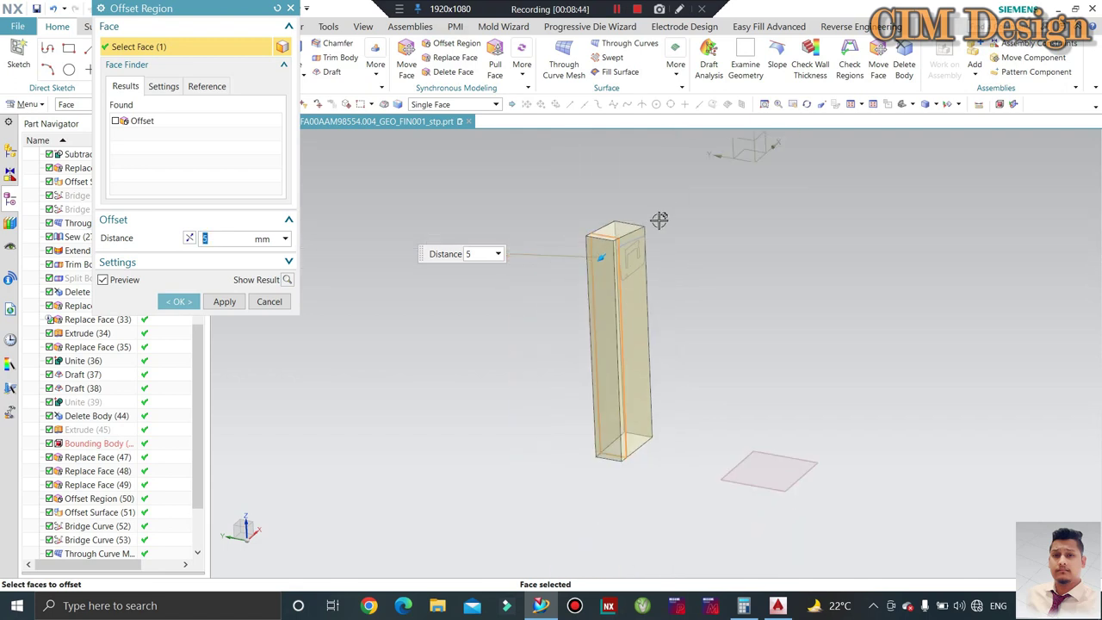
middle_drag(660, 216, 653, 231)
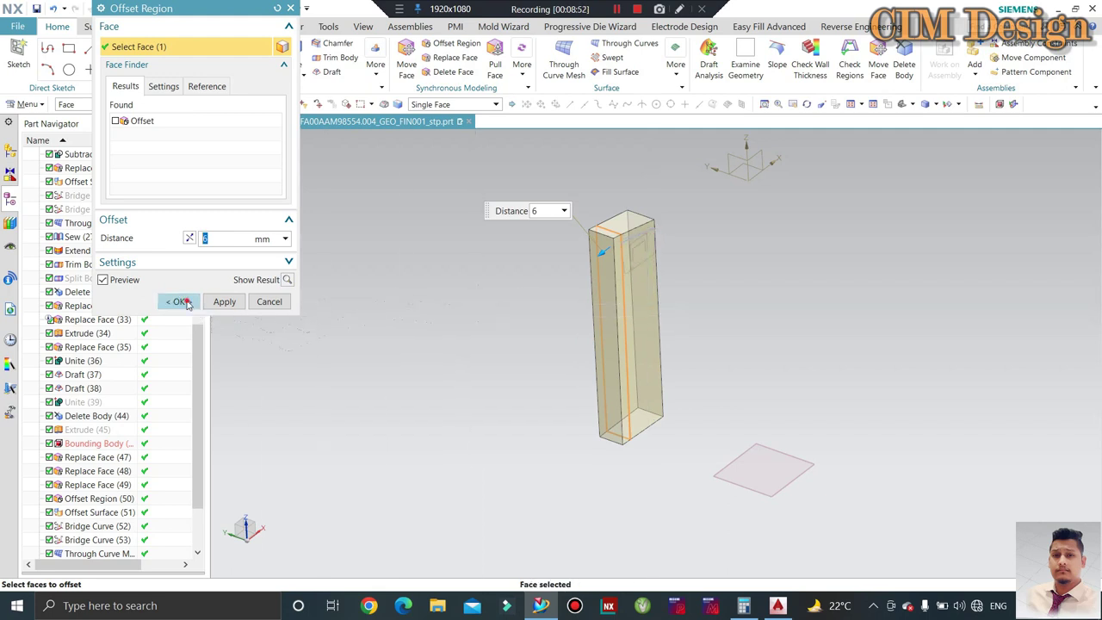
click(187, 303)
middle_drag(695, 271, 800, 202)
scroll(800, 202, up, 3)
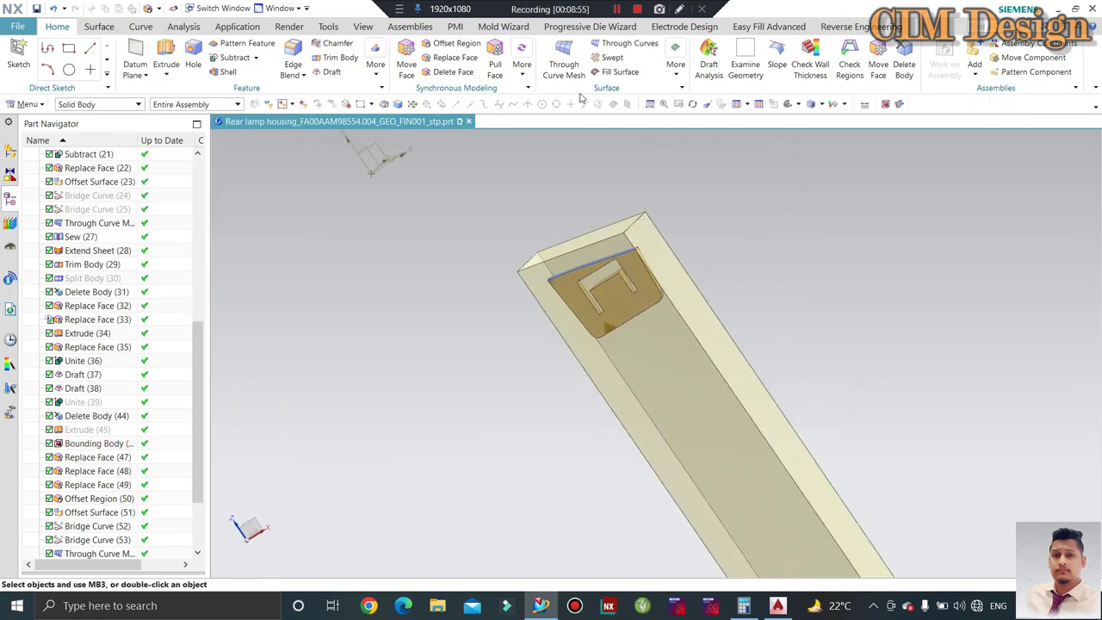
- Replace Face: block's right side face as original, left side face as replacement
click(466, 58)
click(672, 258)
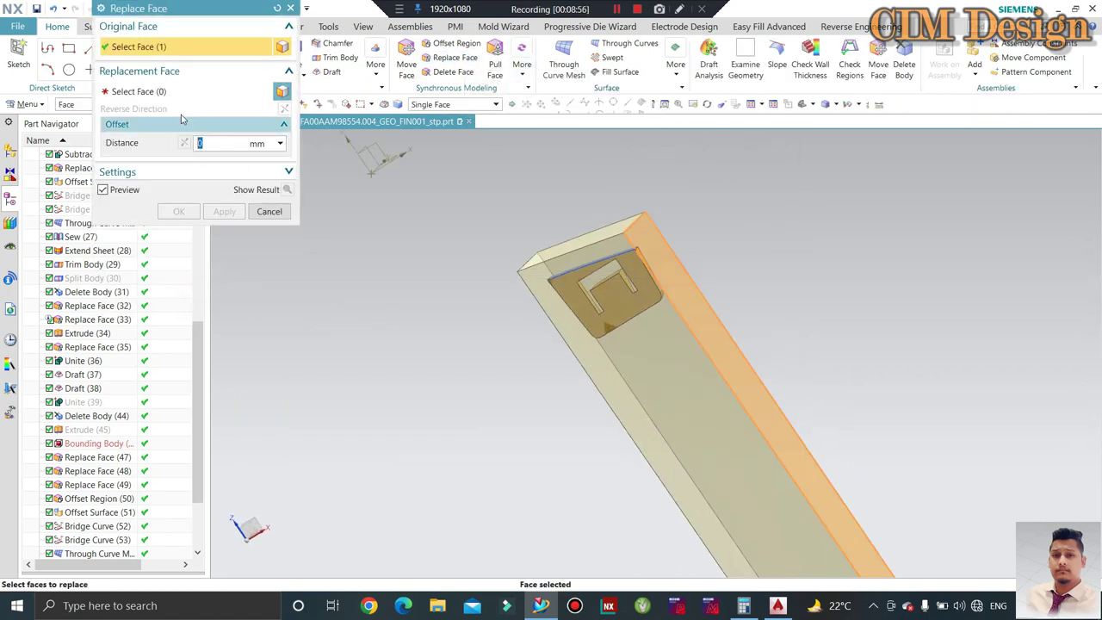
scroll(347, 172, down, 3)
middle_drag(426, 207, 386, 273)
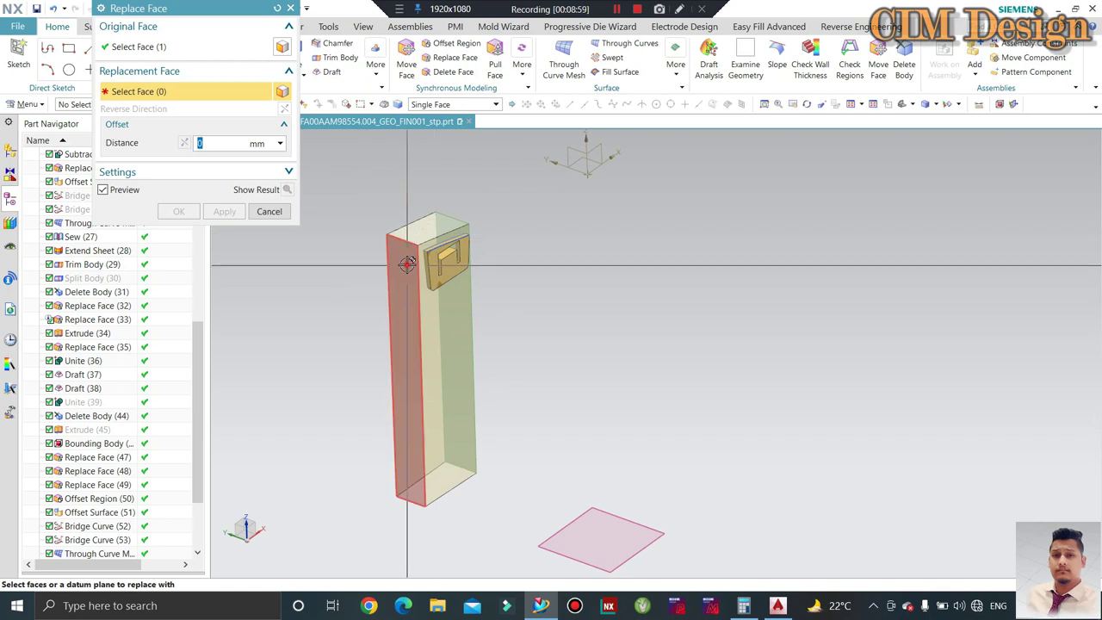
click(389, 268)
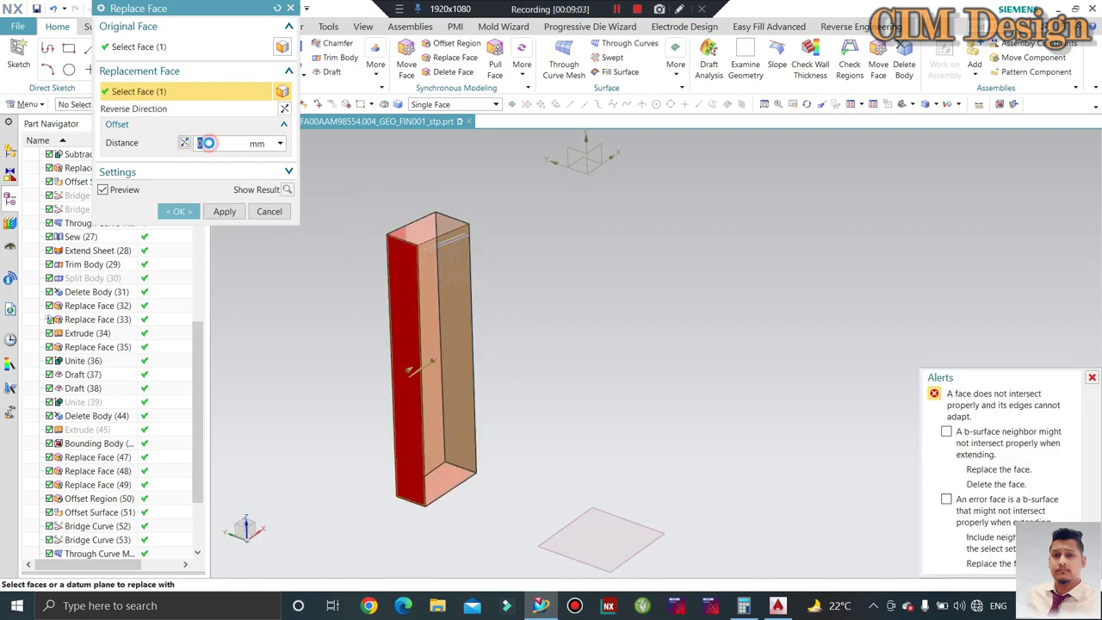
- Adjust the replacement offset distance and apply the face replacement to widen the block
text(20)
key(Return)
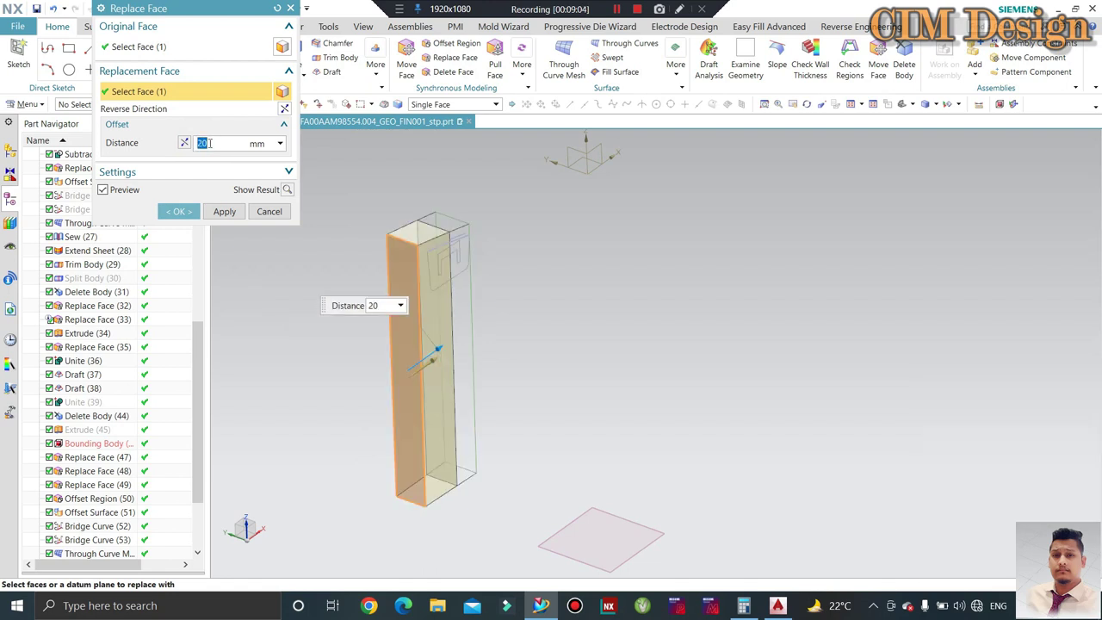
text(0)
key(Return)
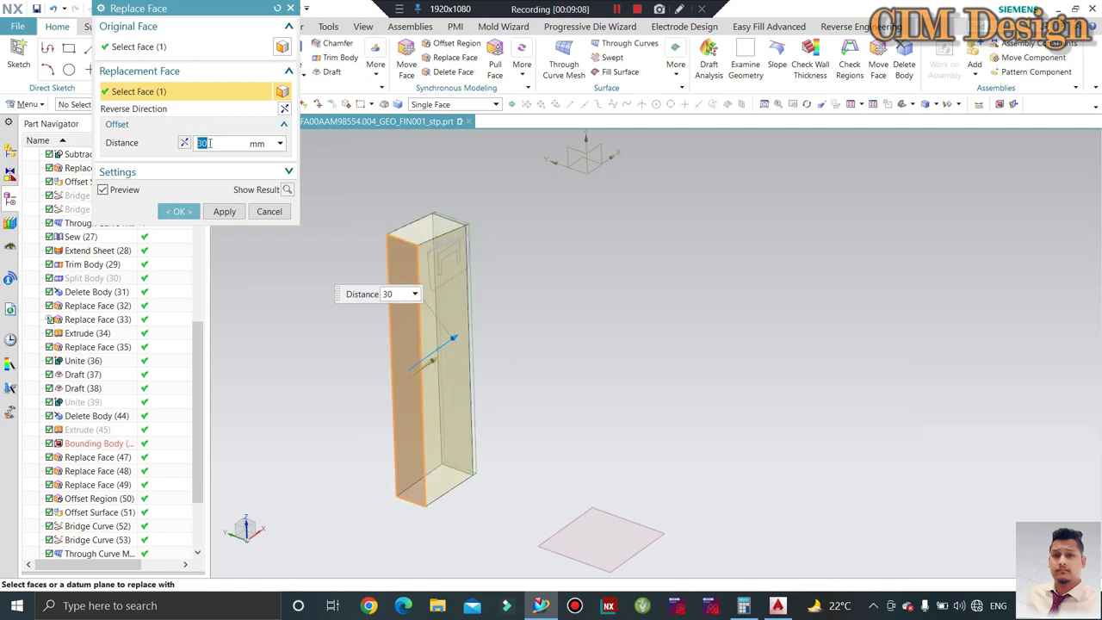
text(6)
key(Return)
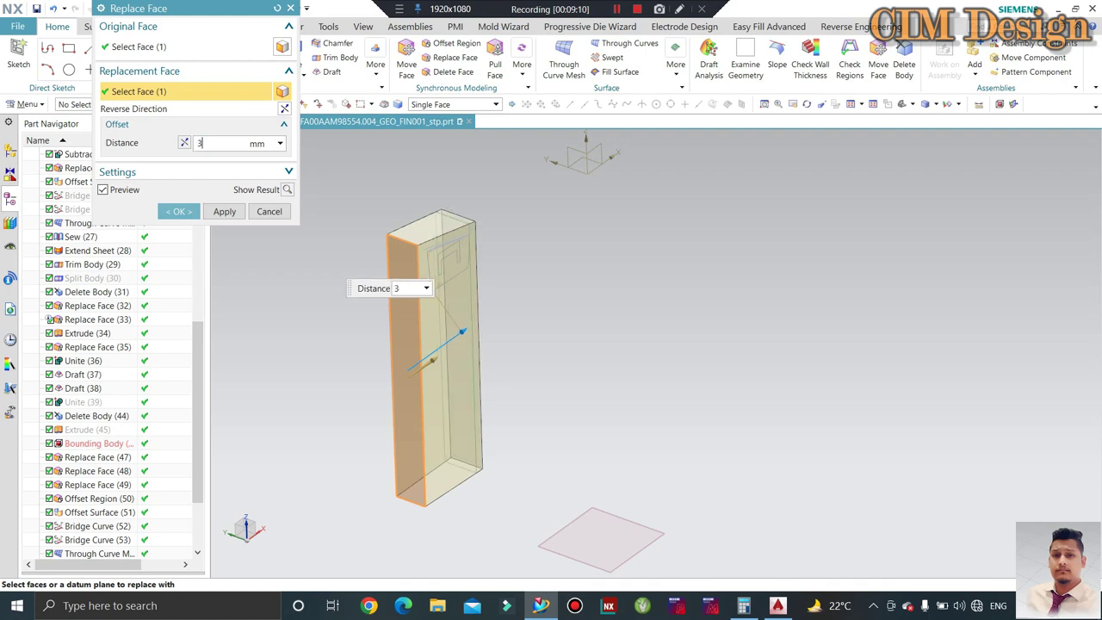
middle_click(547, 246)
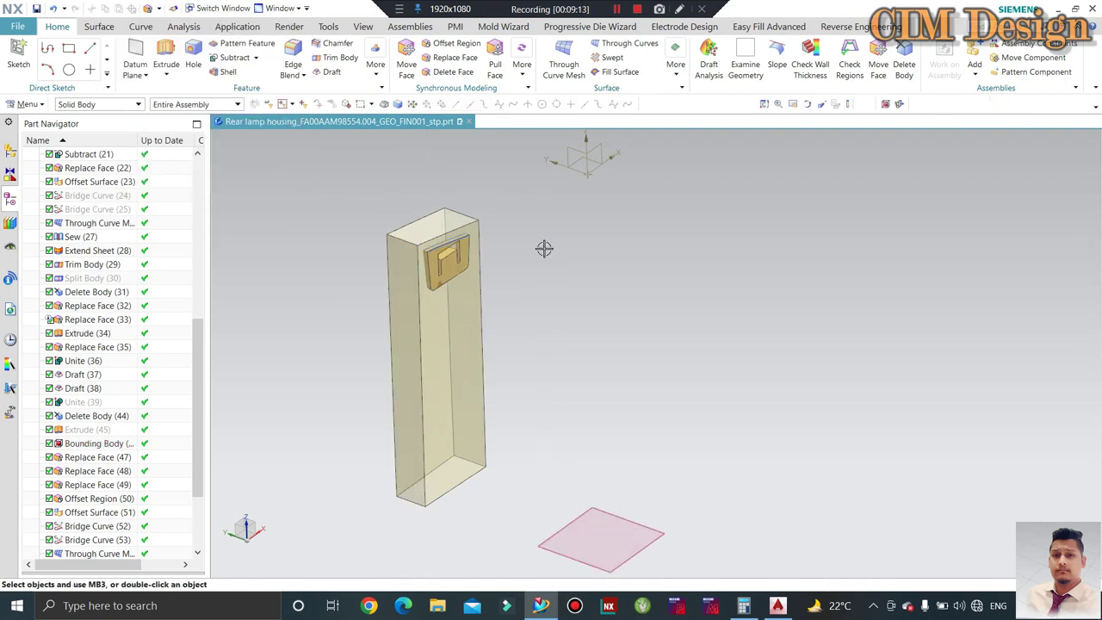
mouse_move(544, 247)
middle_down()
mouse_move(576, 238)
mouse_move(533, 213)
mouse_move(556, 283)
middle_up()
scroll(428, 246, up, 3)
scroll(578, 251, up, 3)
scroll(578, 252, down, 3)
scroll(565, 244, down, 3)
- Show the hidden housing body again
key(ctrl+shift+k)
click(583, 192)
middle_click(561, 263)
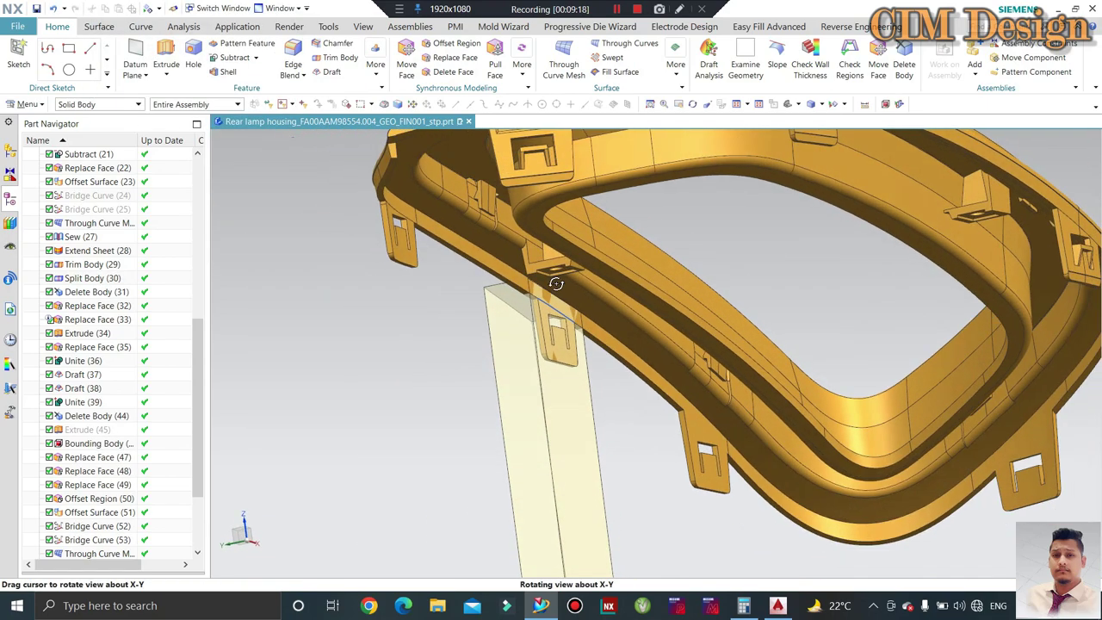
scroll(524, 267, up, 3)
scroll(508, 258, up, 2)
- Subtract the housing from the bounding block with Keep Tool on, then inspect the trimmed top
click(233, 57)
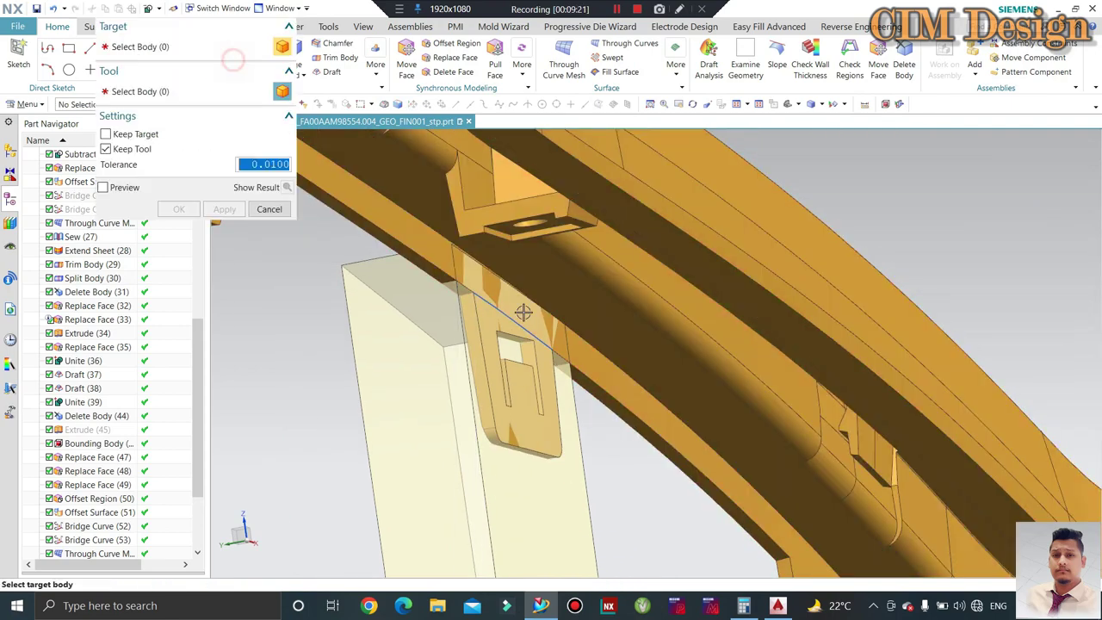
click(446, 294)
click(451, 198)
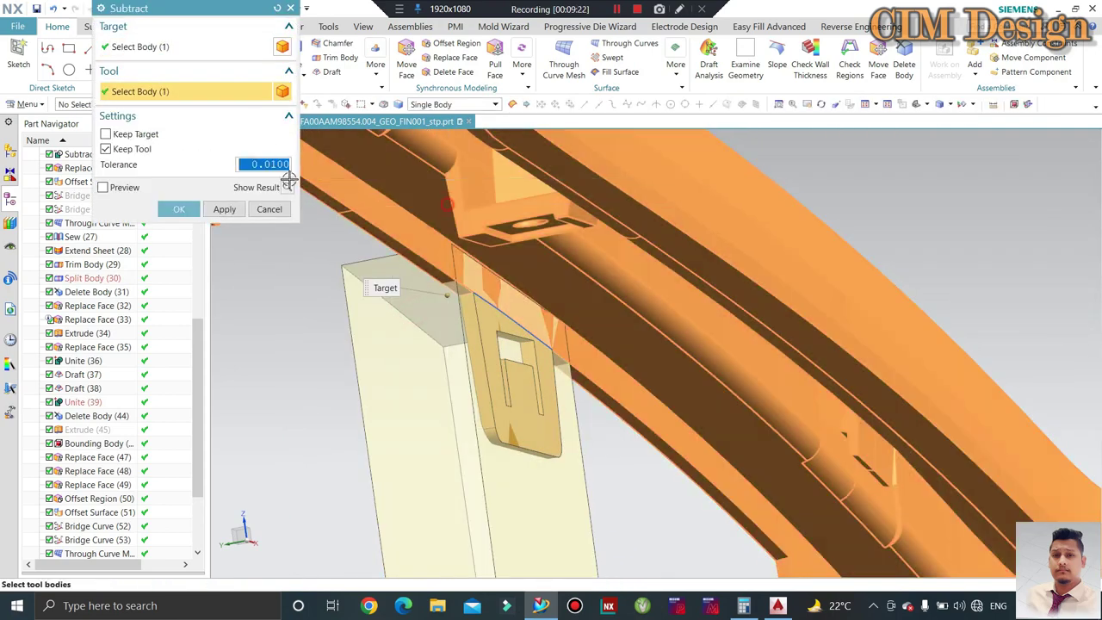
click(224, 209)
mouse_move(344, 263)
middle_down()
mouse_move(269, 234)
mouse_move(522, 337)
mouse_move(508, 172)
middle_up()
click(269, 210)
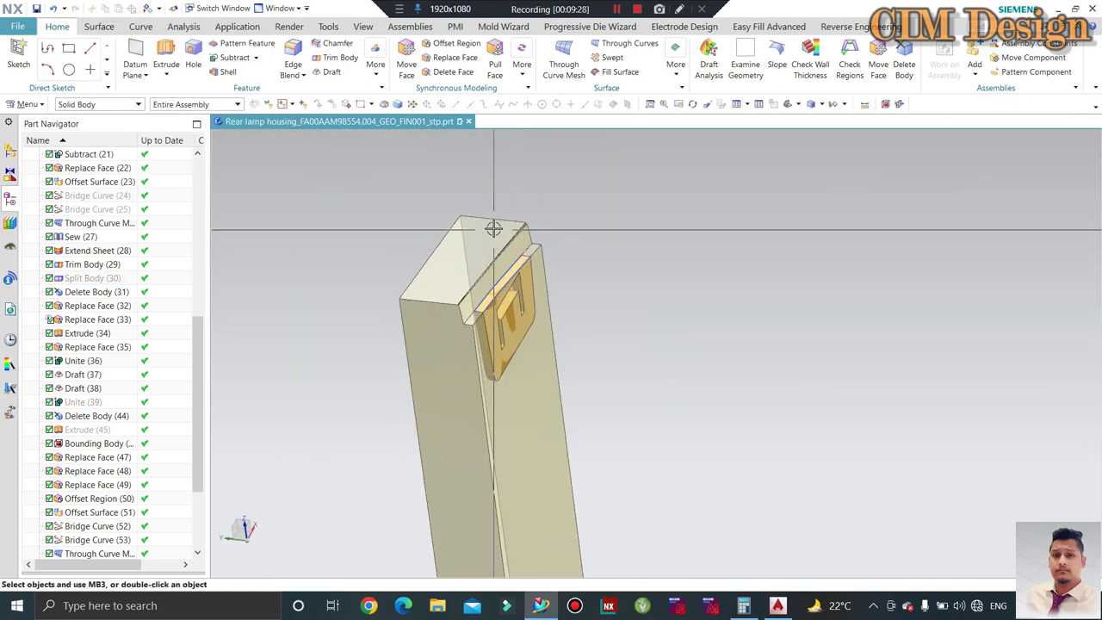
scroll(559, 202, up, 5)
scroll(537, 249, down, 4)
middle_drag(536, 249, 625, 211)
- Orbit around the part to view it from above and the clip side, without showing any hidden bodies
key(ctrl+shift+k)
scroll(645, 218, up, 5)
scroll(732, 338, down, 3)
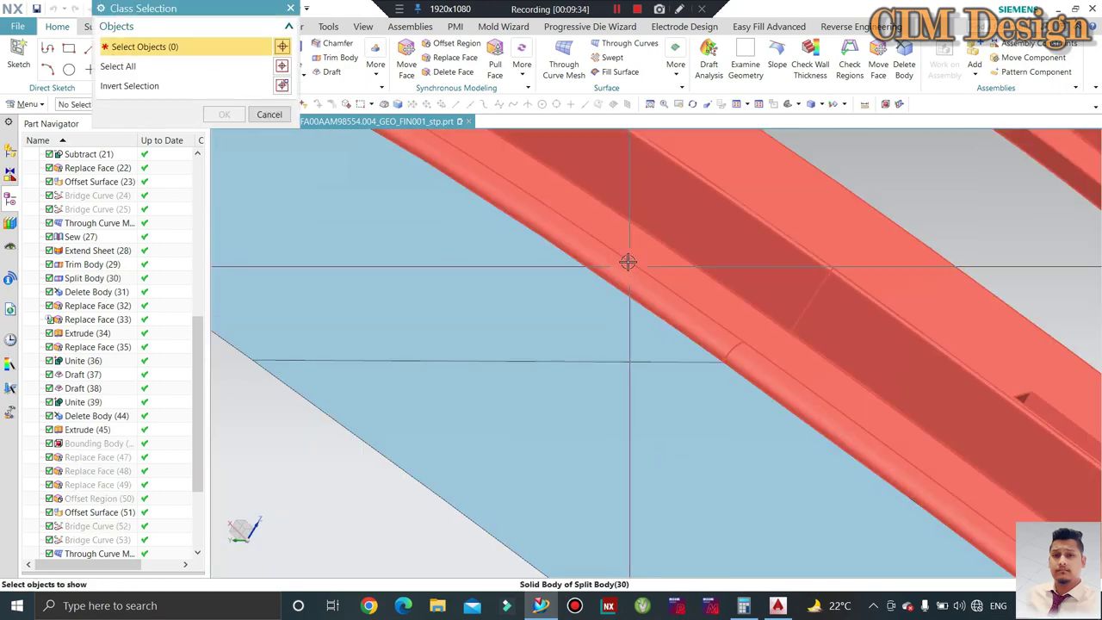
mouse_move(627, 261)
middle_down()
mouse_move(646, 222)
mouse_move(701, 258)
middle_up()
scroll(816, 253, down, 2)
middle_drag(816, 252, 790, 282)
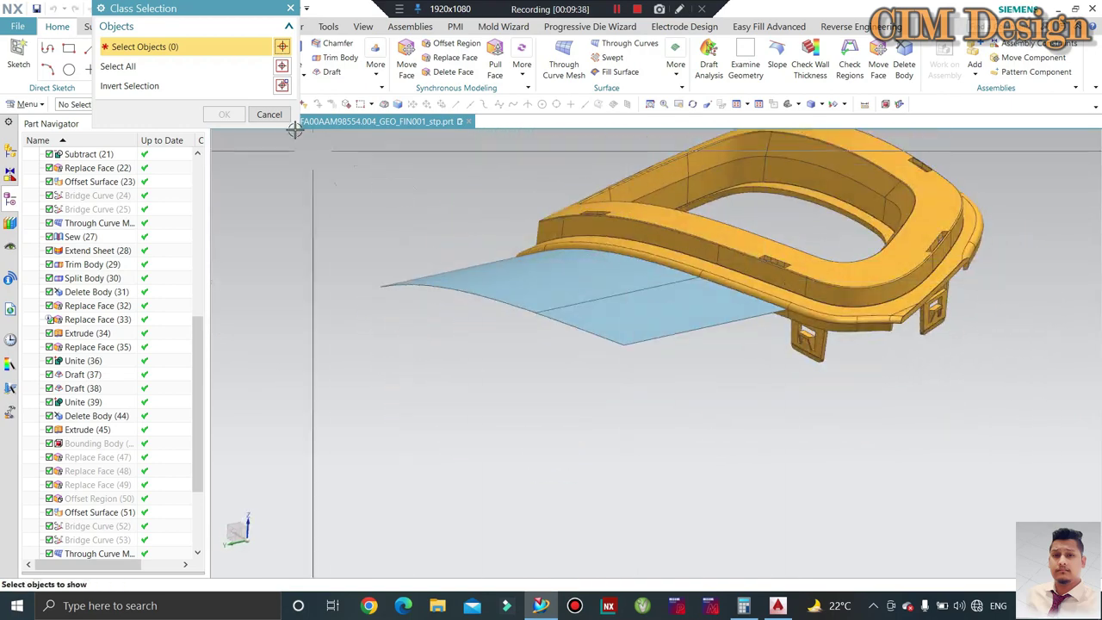
click(269, 114)
scroll(618, 291, up, 1)
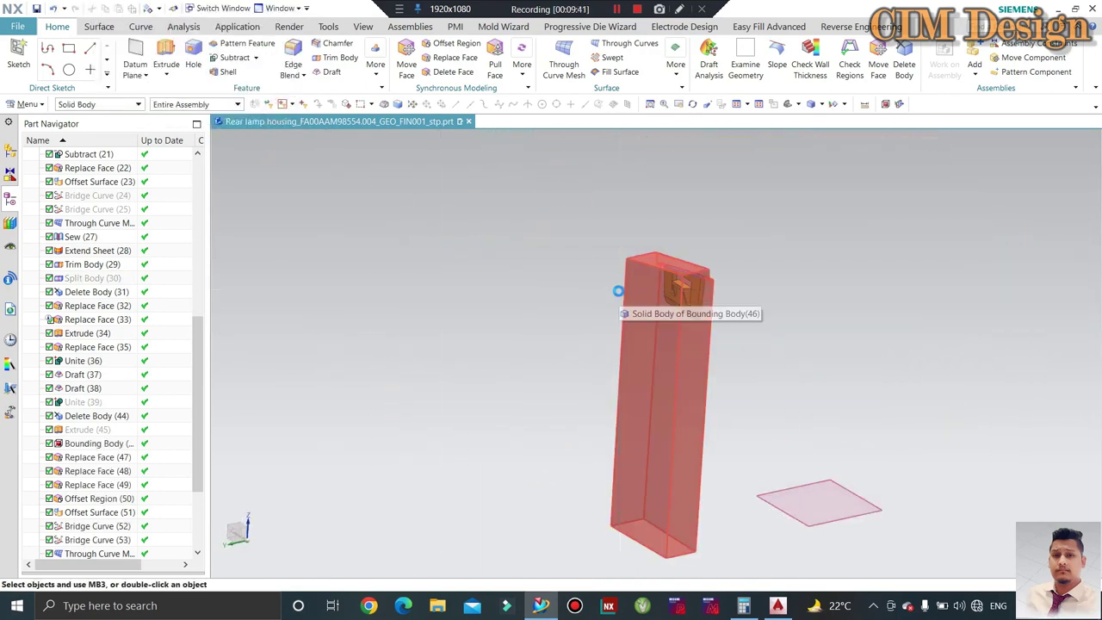
key(ctrl+shift+k)
click(269, 114)
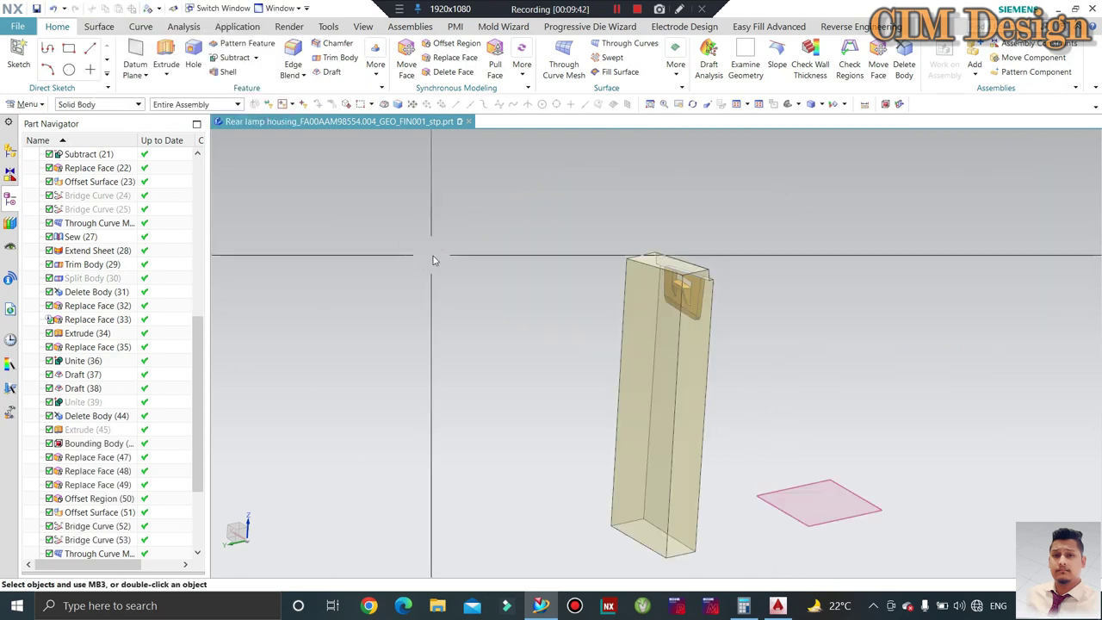
mouse_move(433, 259)
middle_down()
mouse_move(419, 332)
mouse_move(376, 177)
middle_up()
- Subtract the clip bracket from the bounding block and inspect the resulting clip pocket
click(233, 57)
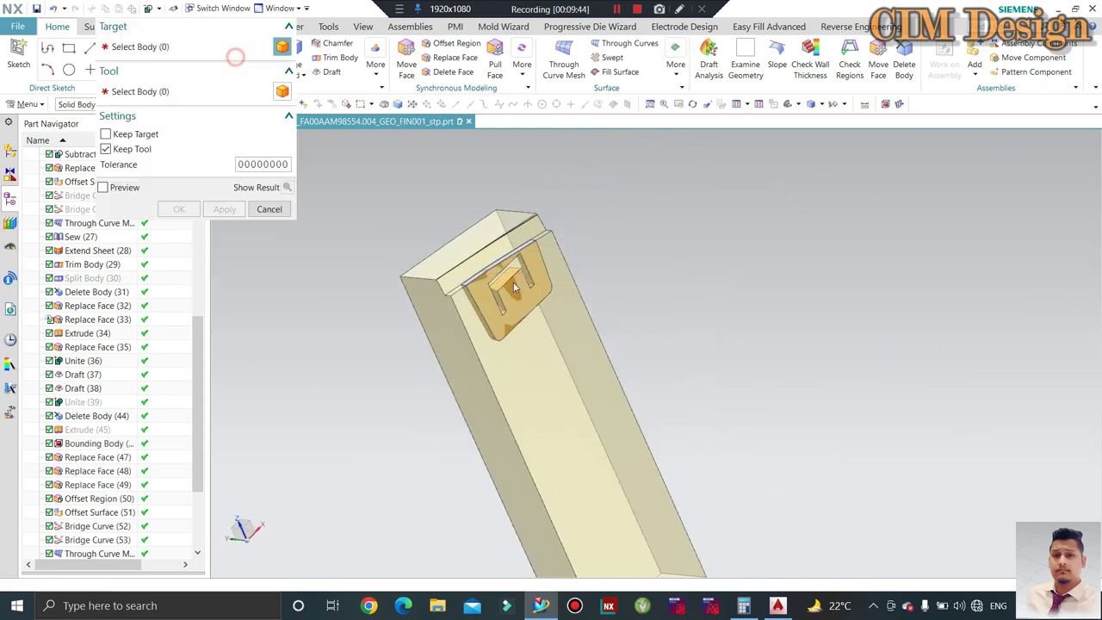
click(465, 244)
click(512, 319)
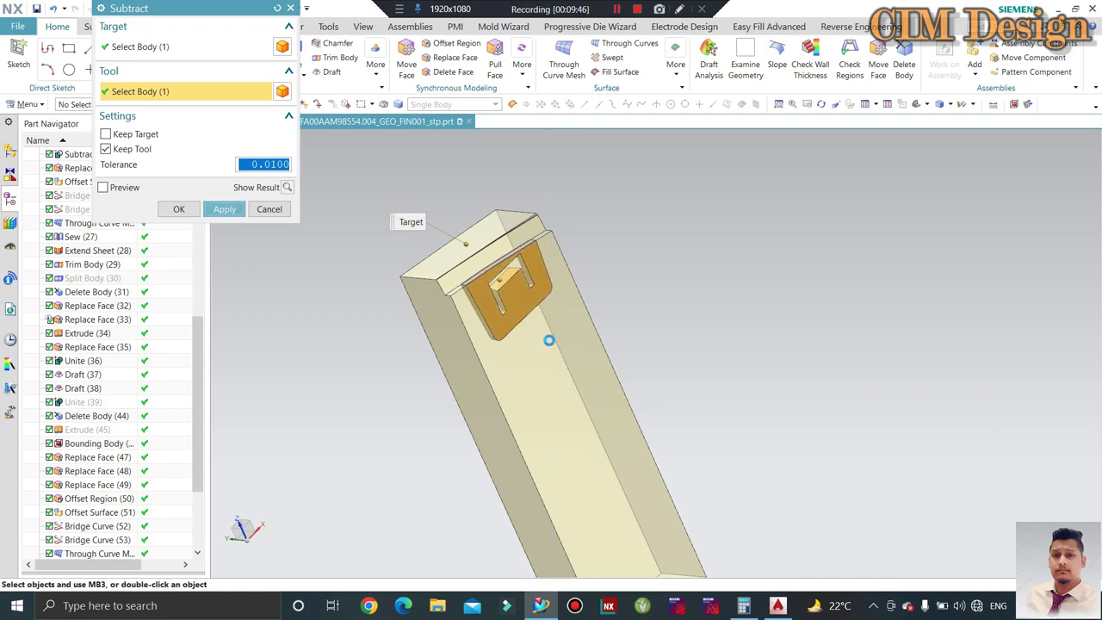
scroll(533, 275, up, 3)
scroll(533, 275, down, 3)
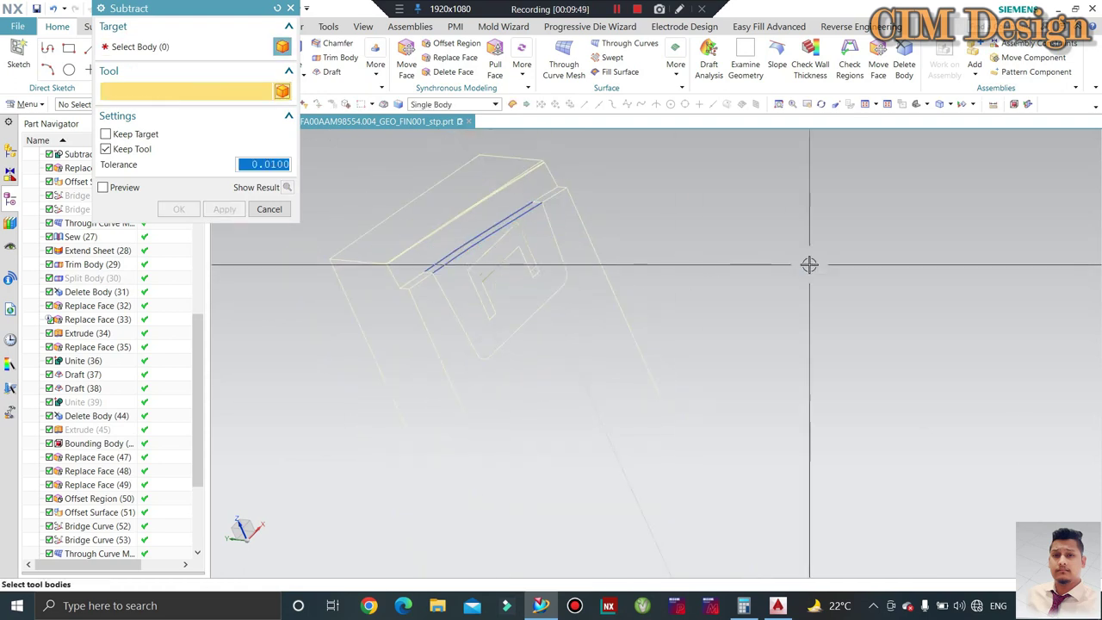
click(269, 209)
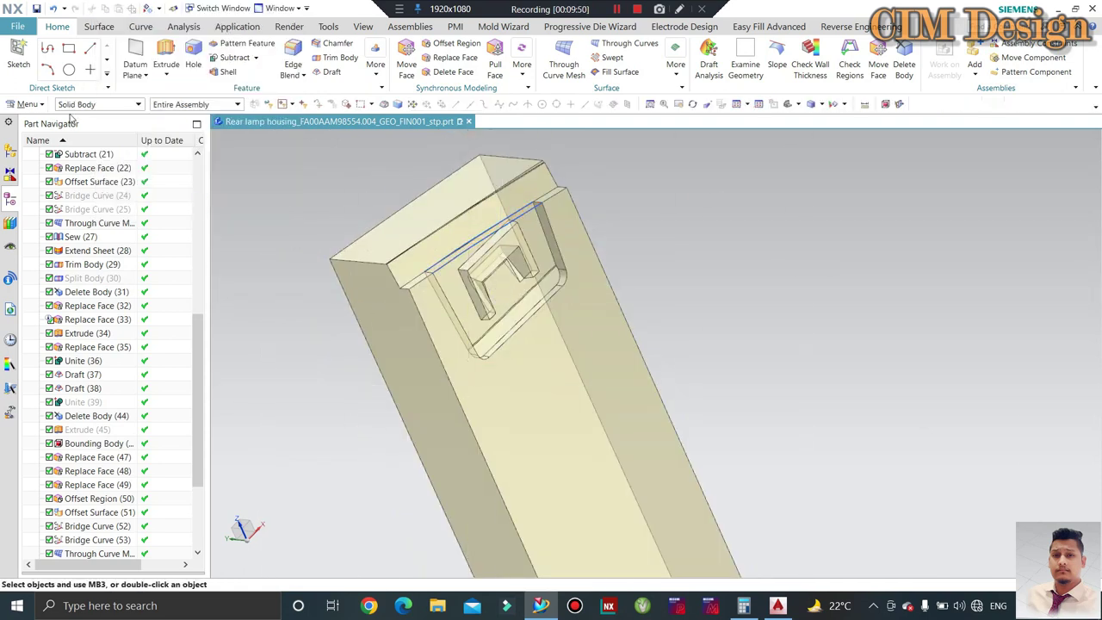
middle_drag(468, 380, 572, 235)
scroll(571, 224, up, 2)
scroll(571, 196, up, 2)
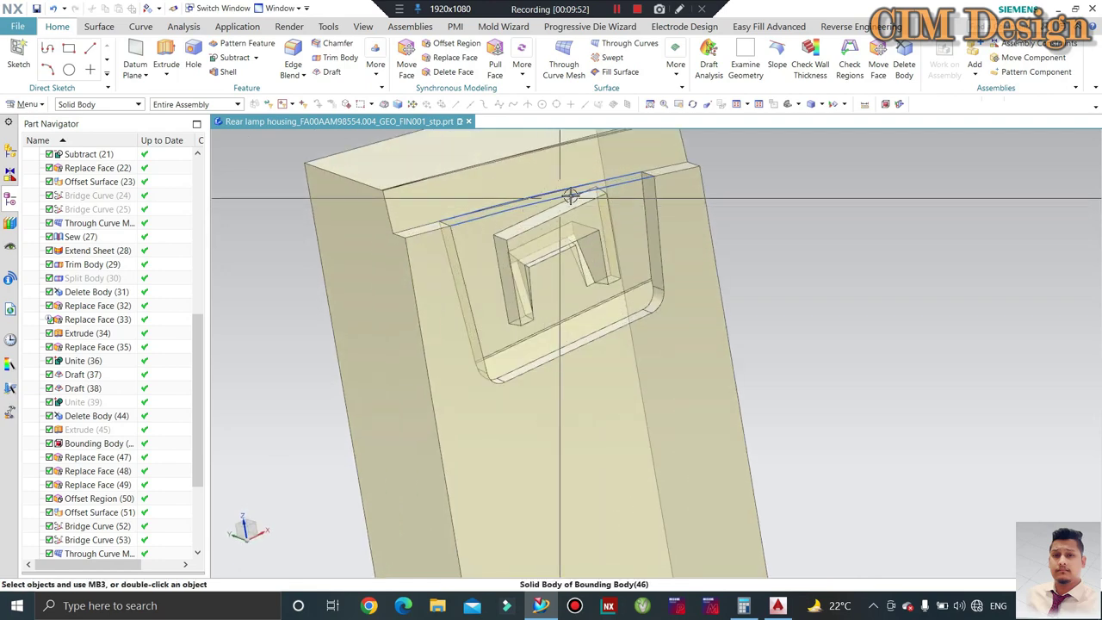
- Move the two edge curves to another layer with Edit Object Display
key(ctrl+j)
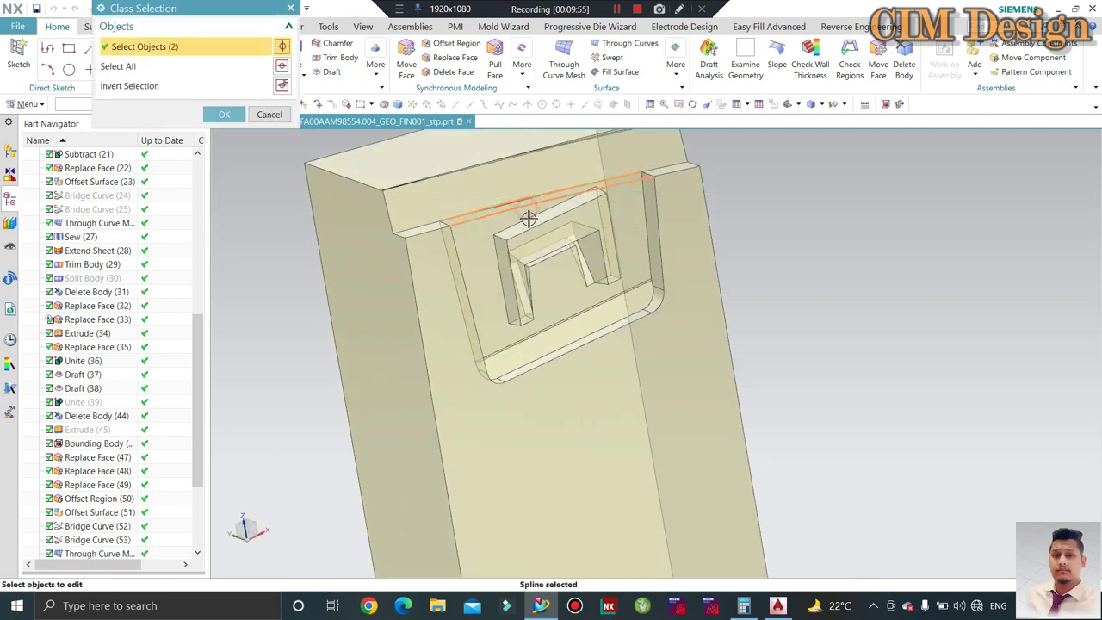
middle_click(528, 219)
key(Return)
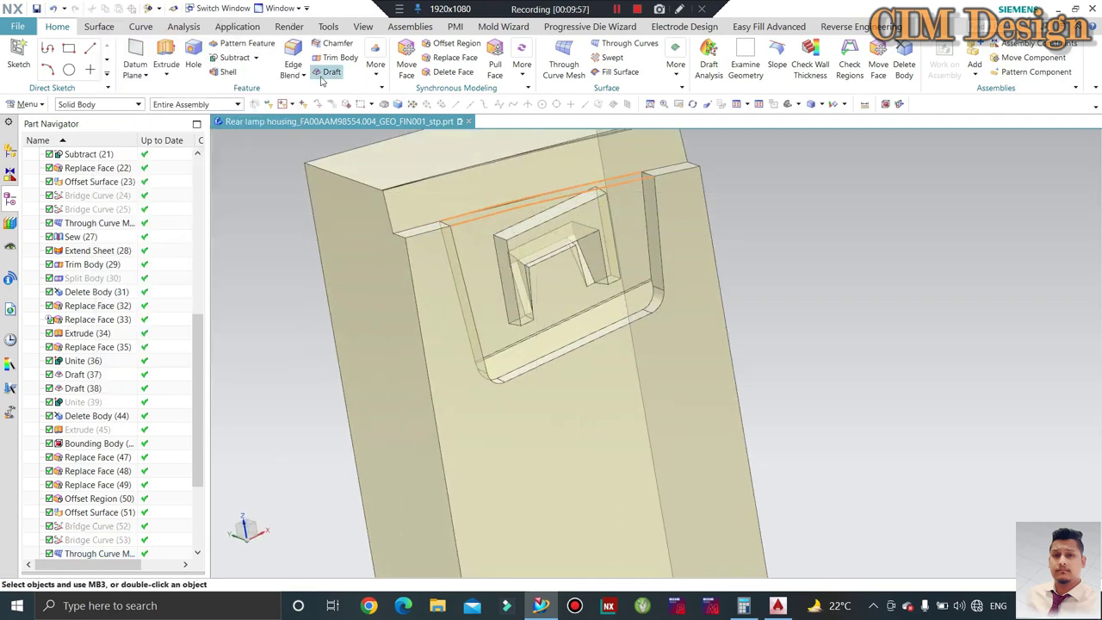
scroll(509, 286, down, 5)
middle_drag(560, 259, 595, 253)
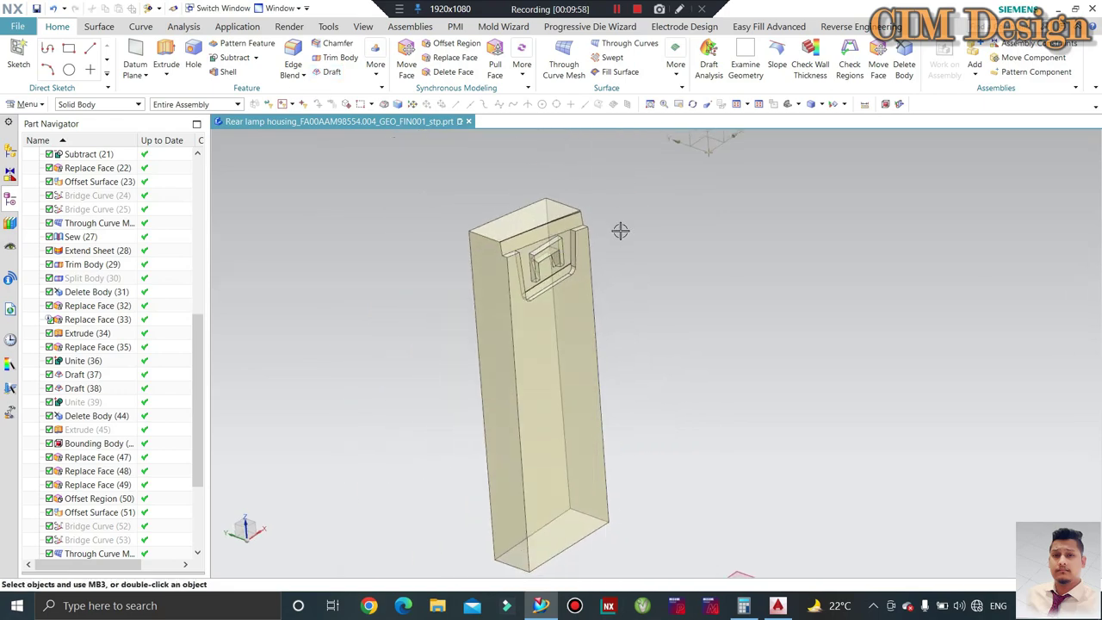
scroll(620, 230, up, 5)
- Show the hidden lamp housing and orbit around it and the block at the clip
key(ctrl+shift+k)
click(522, 378)
middle_click(522, 377)
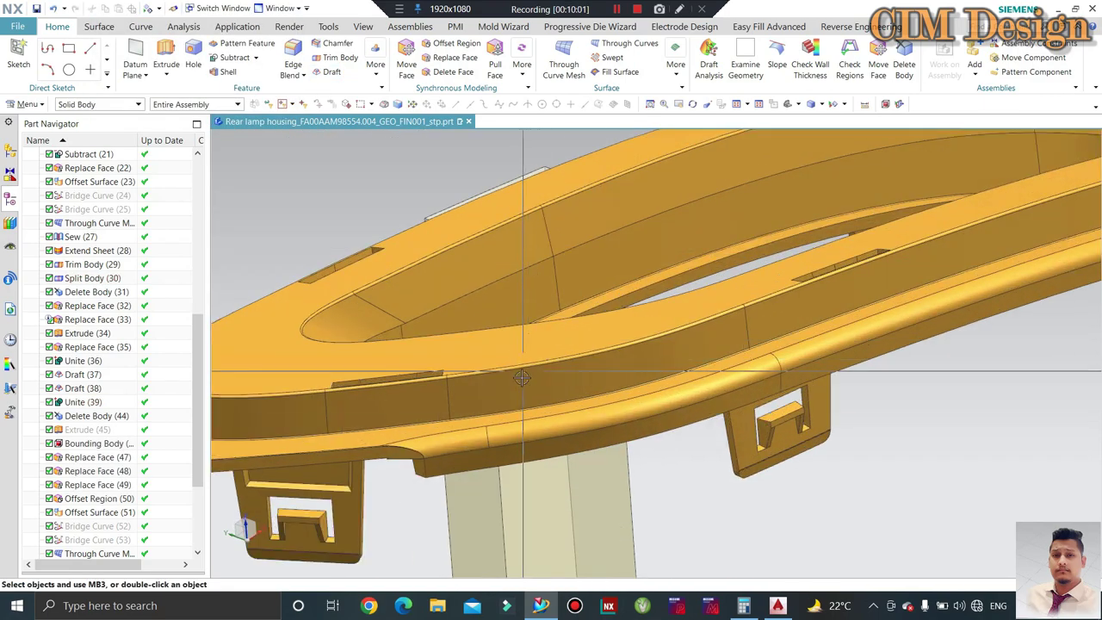
scroll(522, 377, down, 5)
mouse_move(522, 378)
middle_down()
mouse_move(603, 258)
mouse_move(628, 244)
middle_up()
scroll(603, 258, up, 5)
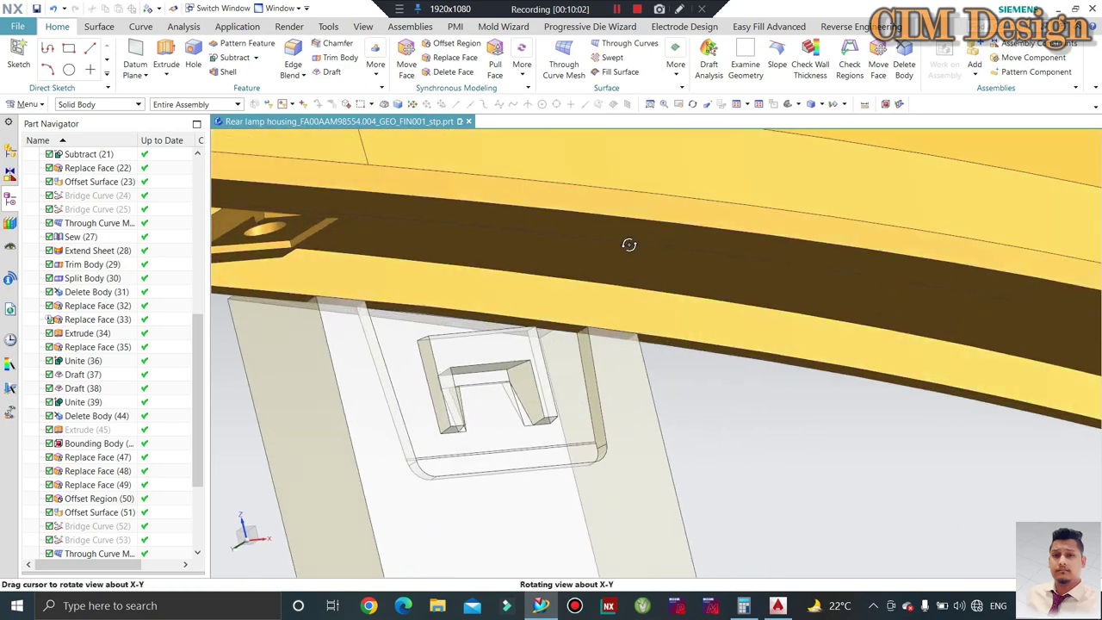
scroll(628, 245, down, 5)
mouse_move(566, 308)
middle_down()
mouse_move(679, 275)
mouse_move(701, 290)
middle_up()
scroll(522, 335, up, 5)
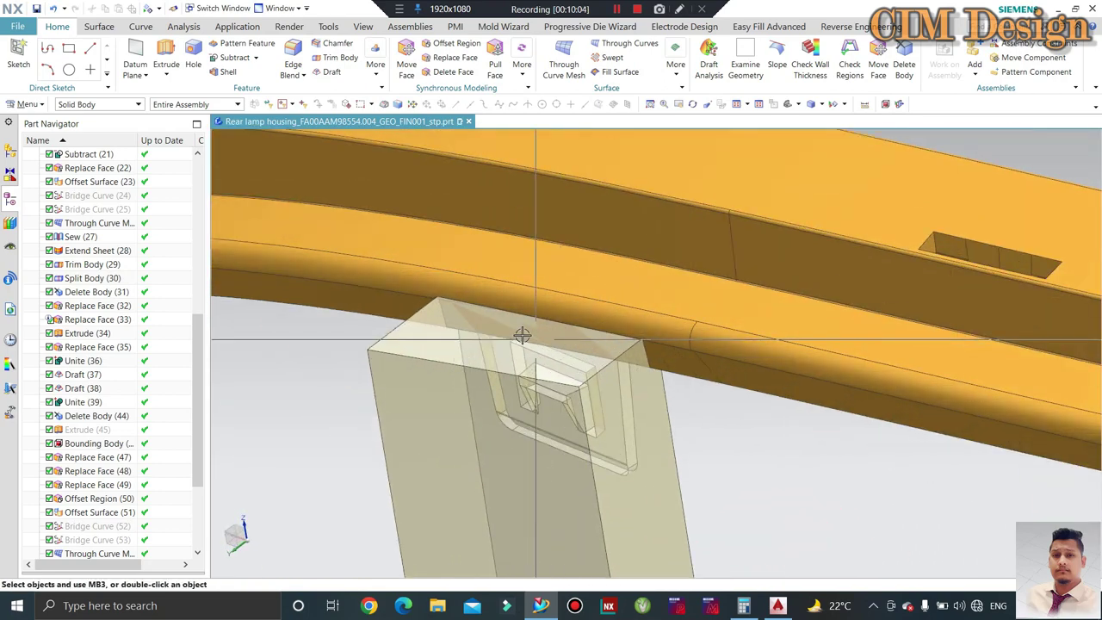
mouse_move(522, 335)
middle_down()
mouse_move(423, 311)
mouse_move(615, 319)
middle_up()
scroll(623, 326, up, 2)
- Show the hidden large extruded surface
key(ctrl+b)
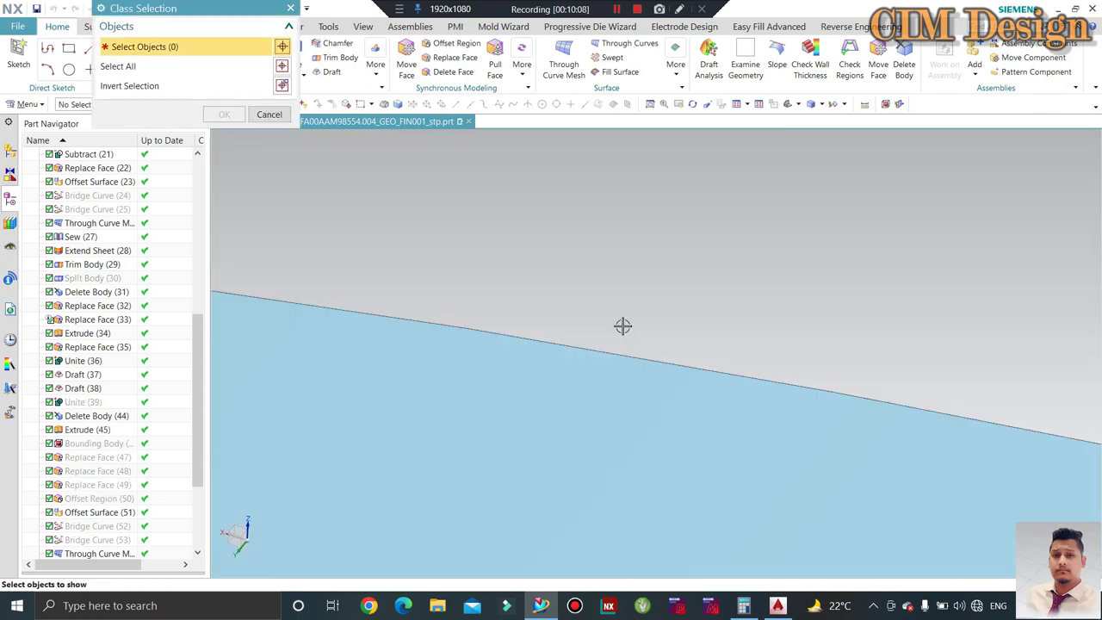
click(621, 326)
middle_click(622, 327)
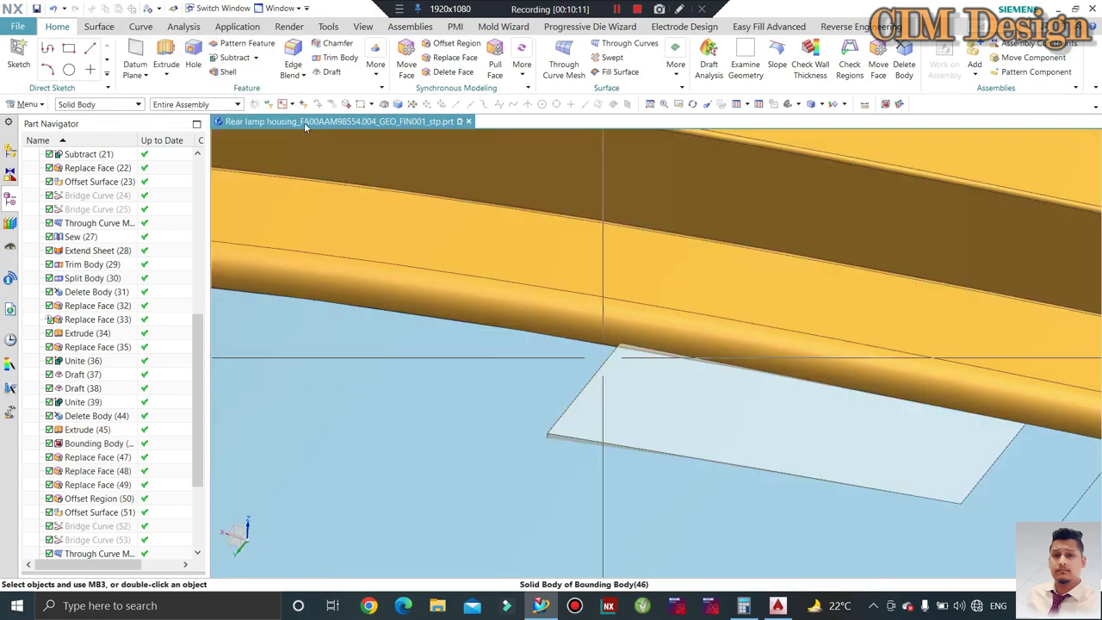
- Replace the block's end face with the Extrude (45) surface at offset 0
click(469, 58)
click(590, 395)
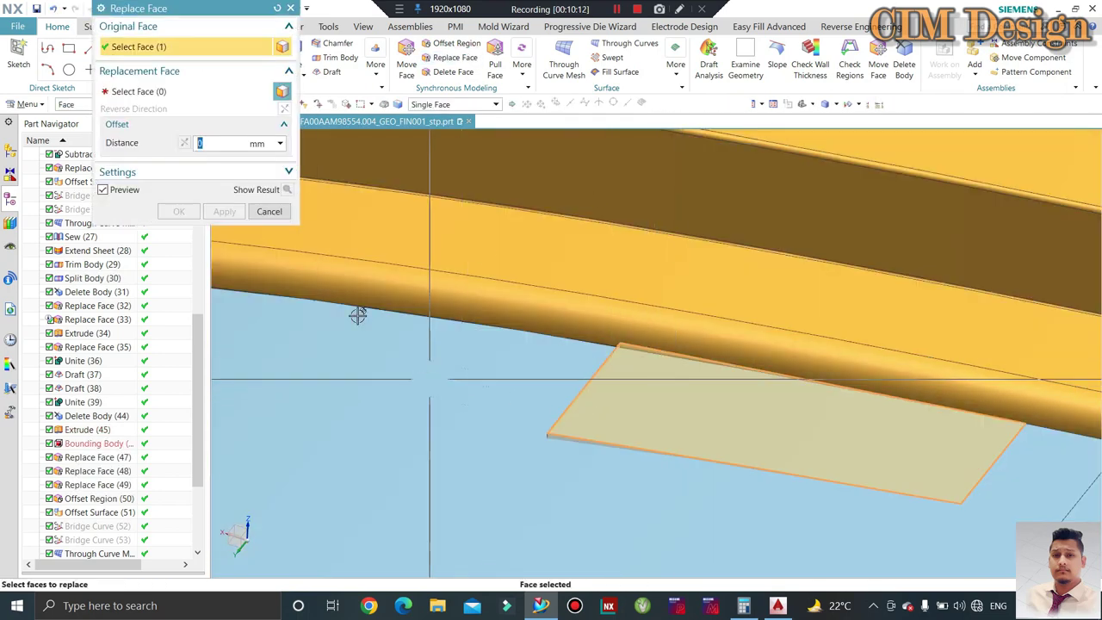
click(483, 410)
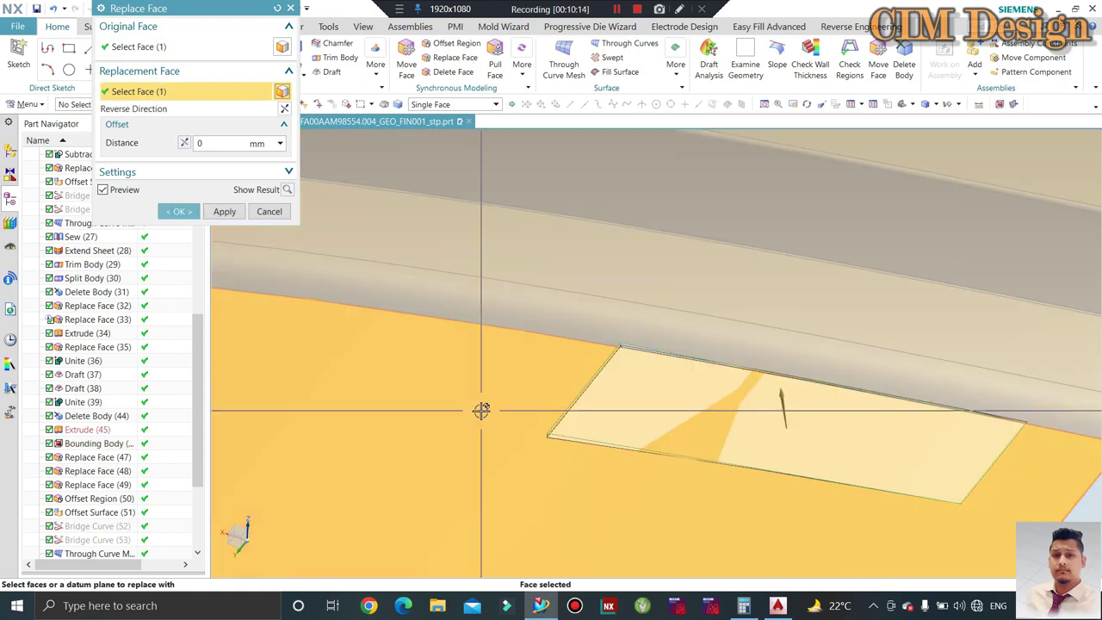
middle_click(489, 399)
mouse_move(610, 431)
middle_down()
mouse_move(579, 336)
mouse_move(613, 305)
mouse_move(581, 302)
middle_up()
- Show the hidden lifter block against the housing
key(ctrl+shift+k)
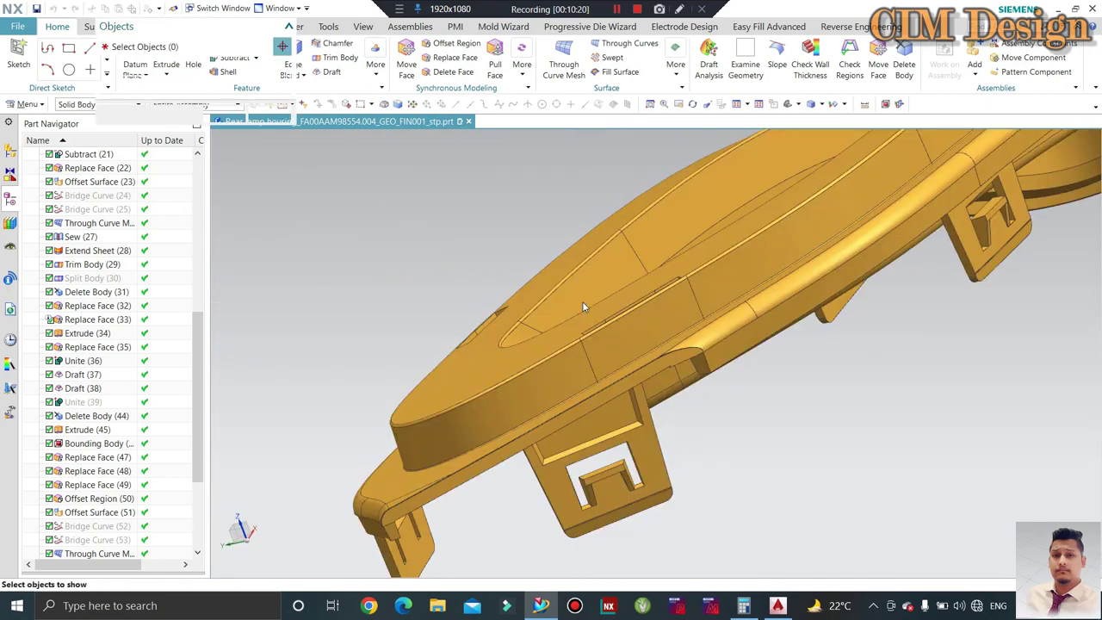
click(582, 302)
middle_click(591, 356)
middle_drag(591, 360, 425, 164)
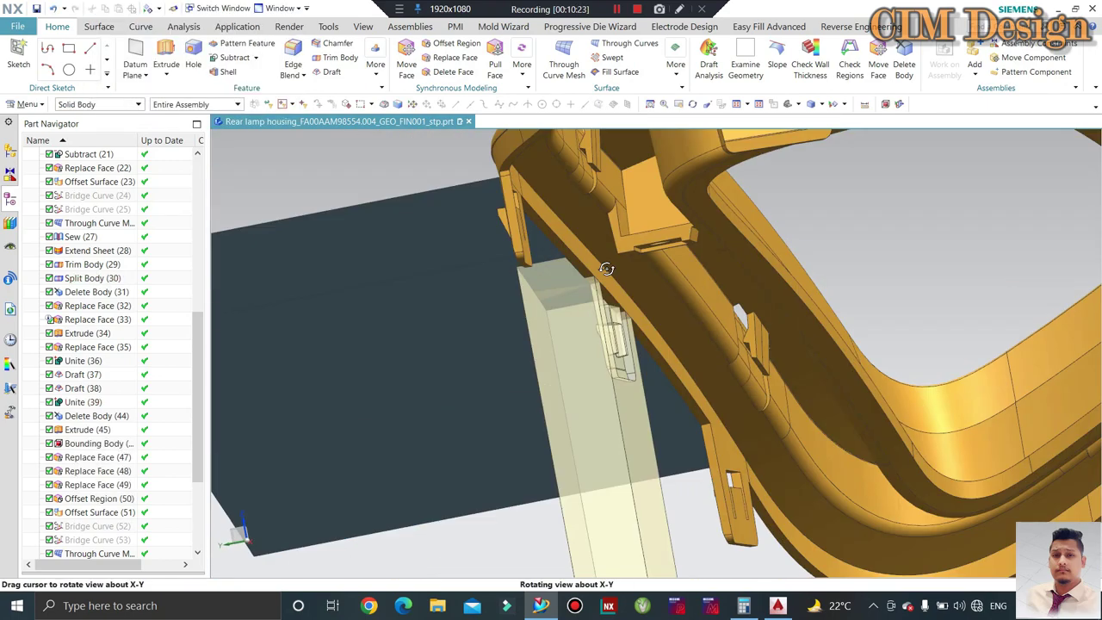
- Attempt a Subtract, then abandon it after the tool-outside-target error
click(234, 57)
click(538, 258)
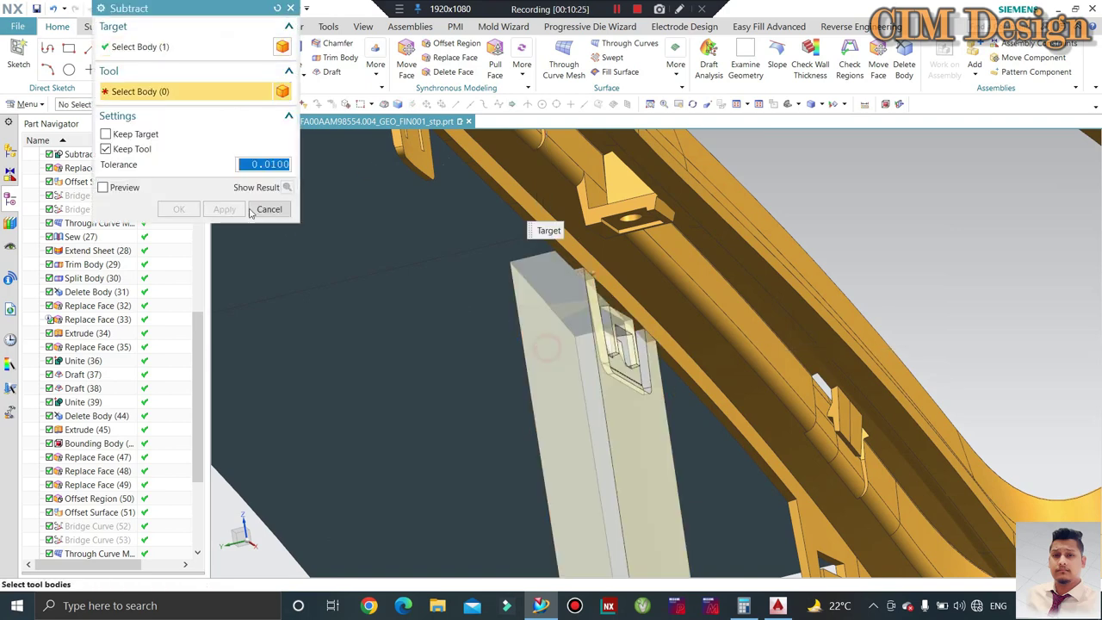
click(680, 241)
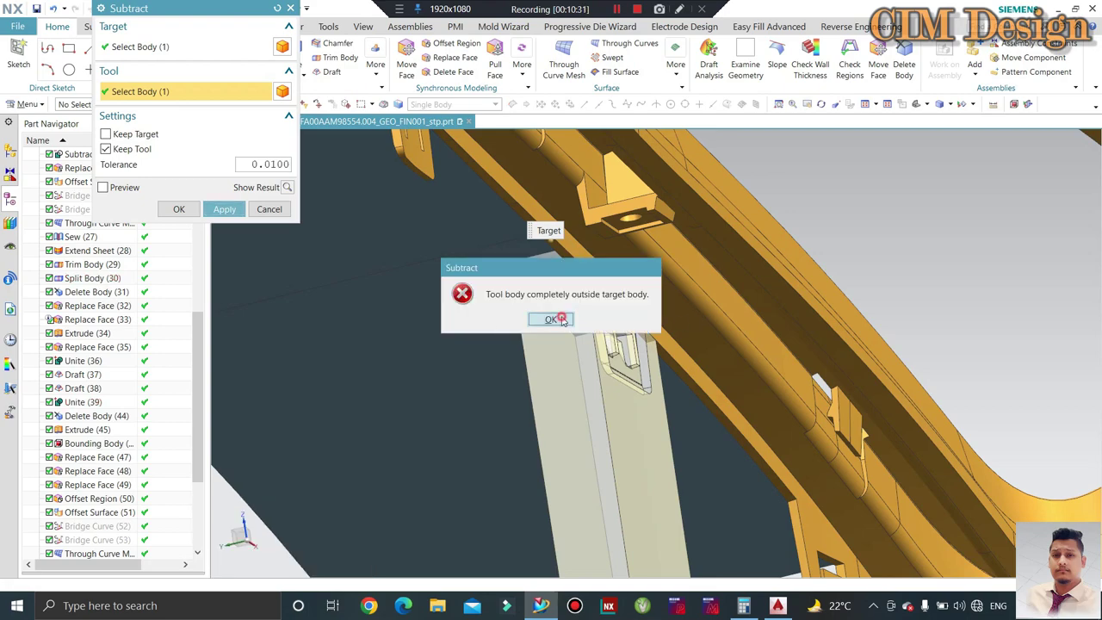
click(551, 318)
scroll(669, 327, down, 5)
mouse_move(594, 264)
middle_down()
mouse_move(553, 328)
mouse_move(755, 229)
mouse_move(675, 283)
middle_up()
key(Escape)
- Hide the gold housing body and inspect the block, sheet and pink plane
key(ctrl+b)
scroll(566, 336, up, 5)
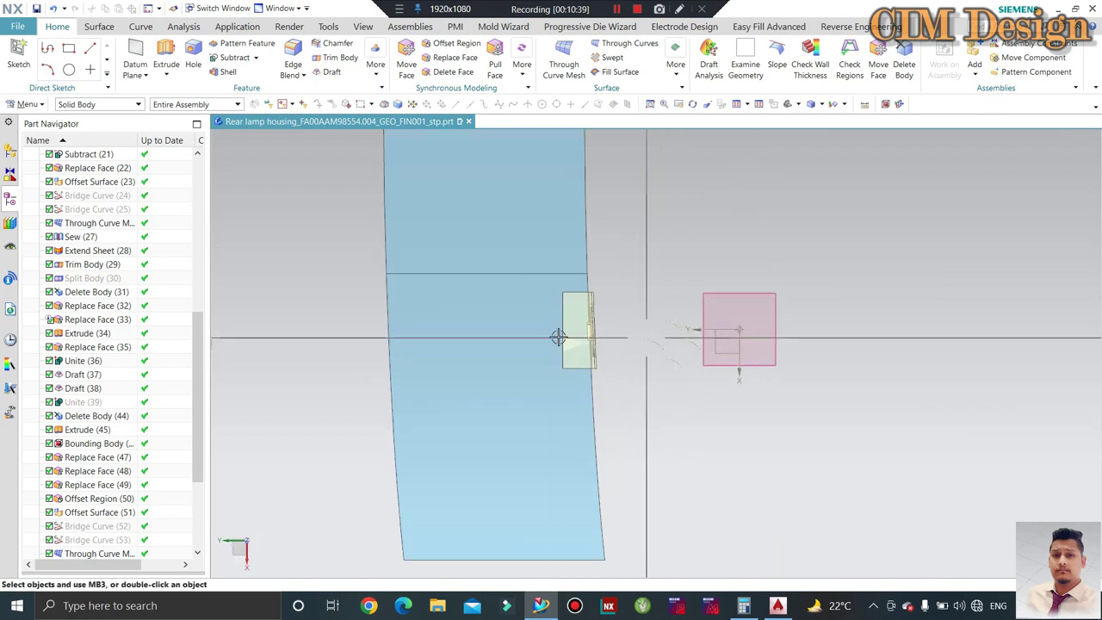
mouse_move(565, 336)
middle_down()
mouse_move(581, 347)
mouse_move(554, 387)
mouse_move(531, 381)
mouse_move(546, 396)
mouse_move(592, 294)
middle_up()
scroll(592, 294, down, 5)
mouse_move(672, 335)
middle_down()
mouse_move(726, 356)
mouse_move(607, 345)
middle_up()
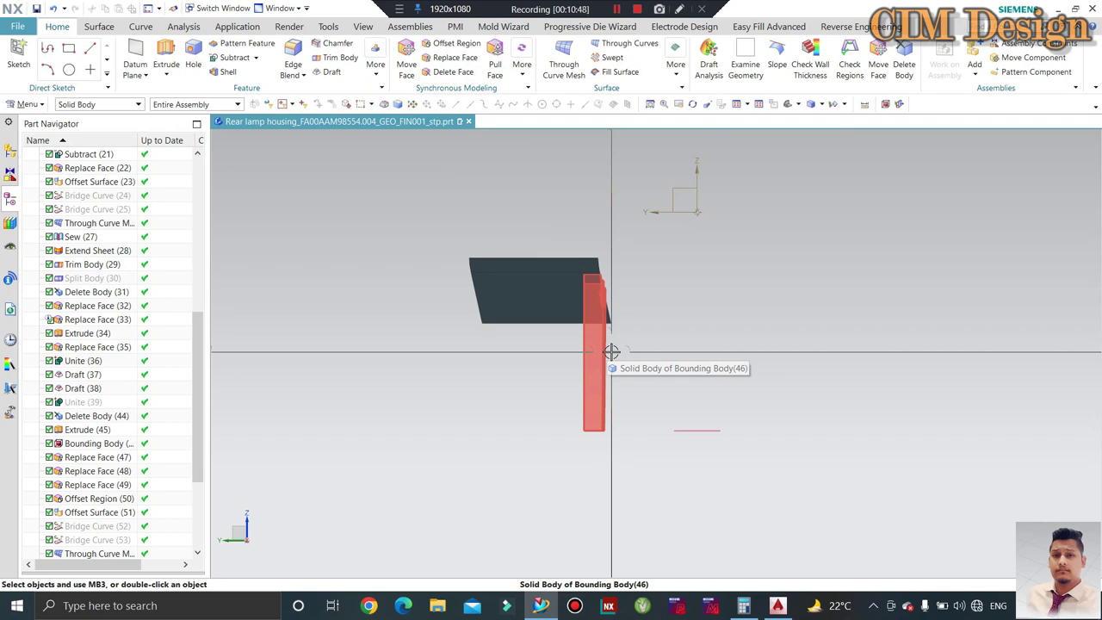
mouse_move(649, 342)
middle_down()
mouse_move(645, 278)
mouse_move(731, 195)
middle_up()
scroll(644, 328, up, 3)
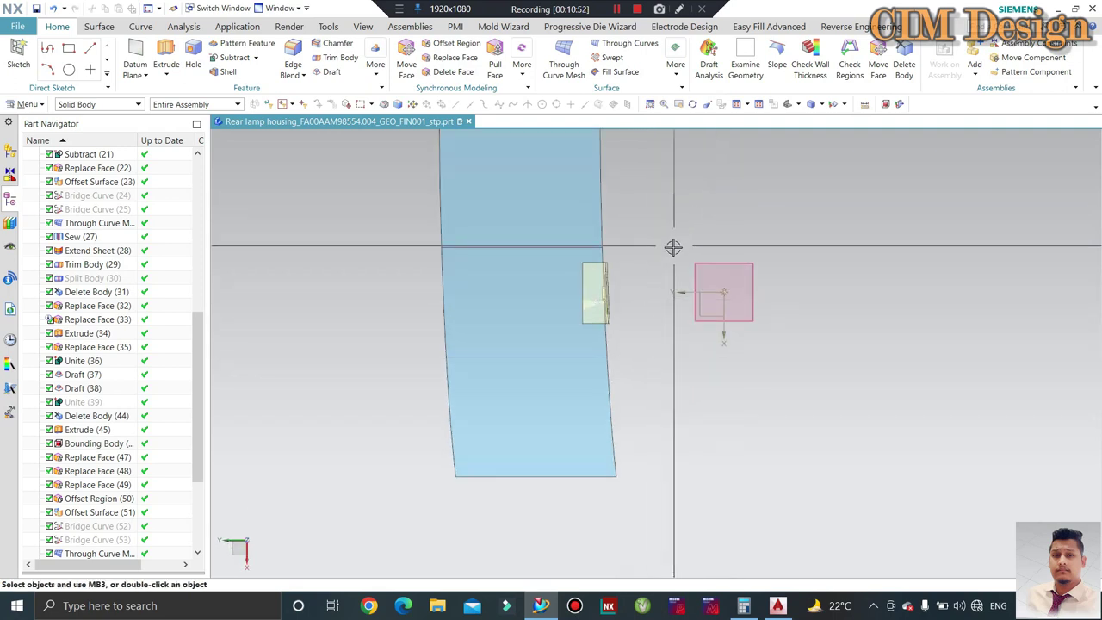
scroll(588, 291, up, 2)
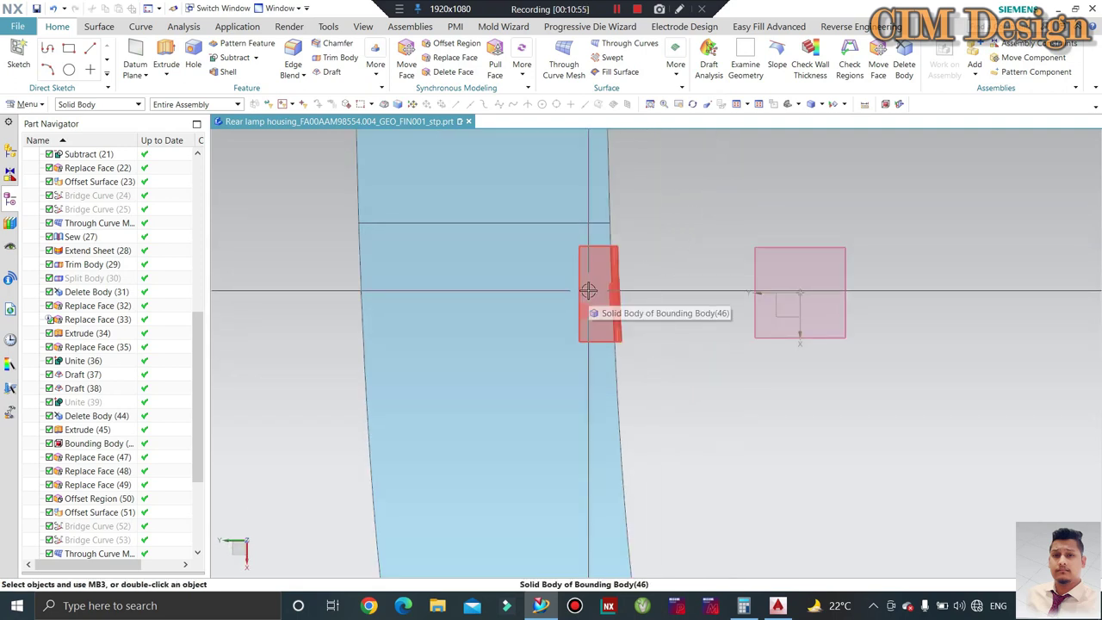
scroll(589, 291, down, 1)
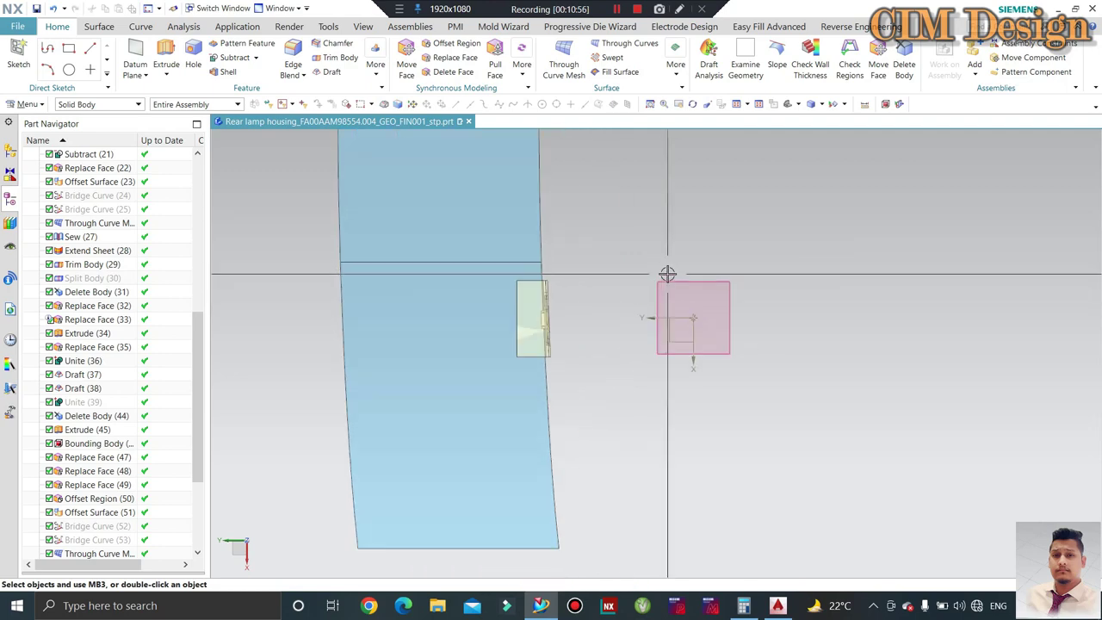
- Show the hidden housing frame again
key(ctrl+shift+k)
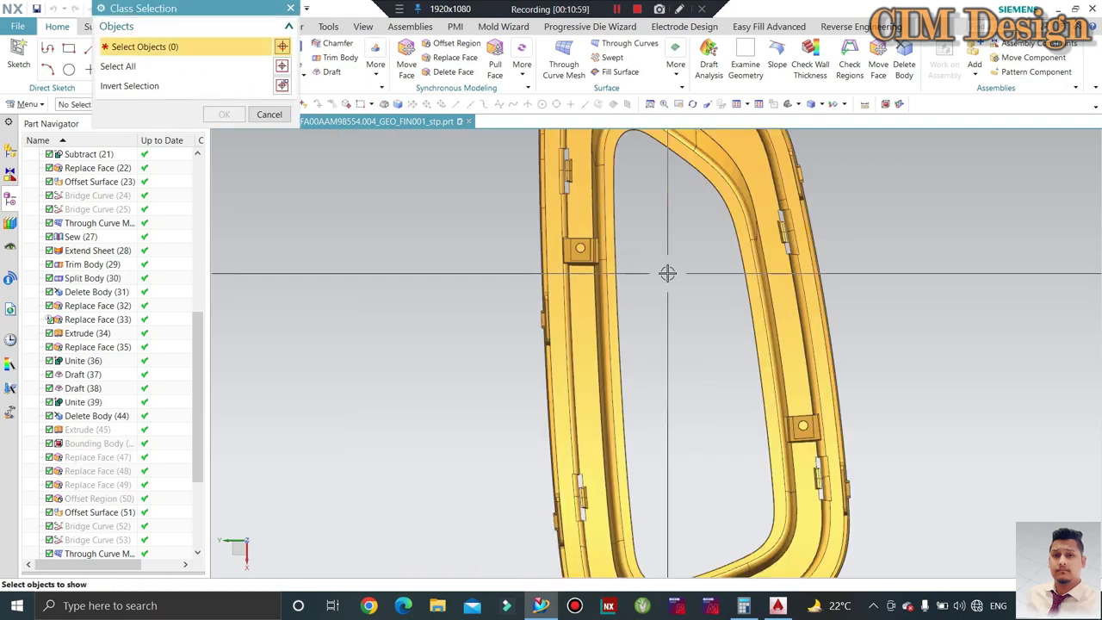
click(592, 295)
middle_click(593, 296)
scroll(557, 322, up, 1)
scroll(571, 295, up, 1)
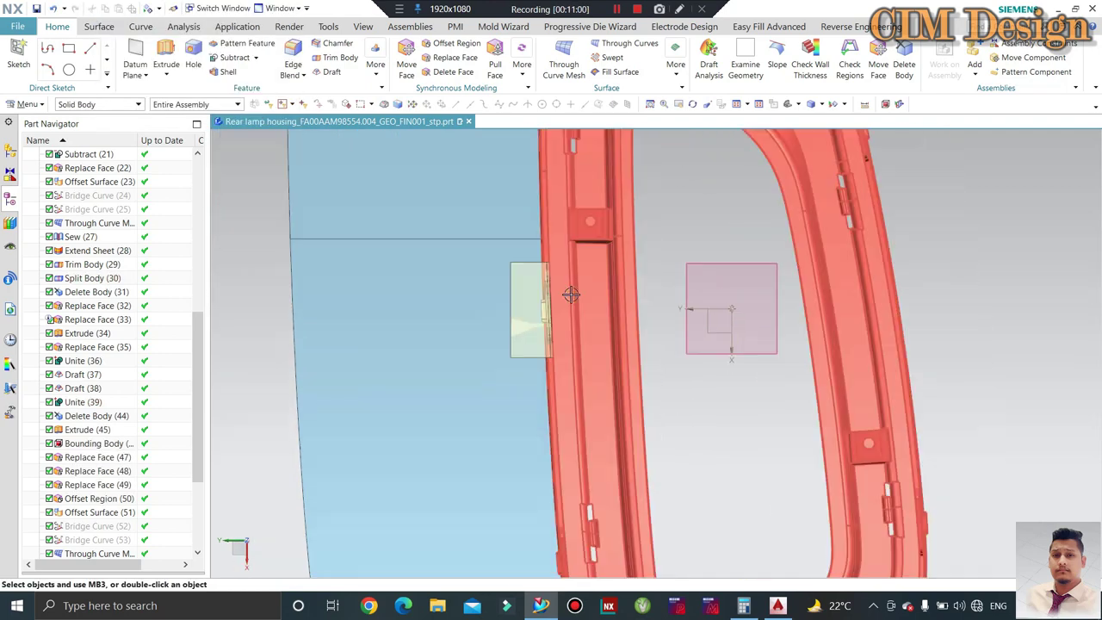
scroll(570, 294, down, 2)
- Show the small hidden part, select the housing frame and orbit to see the block
key(ctrl+shift+k)
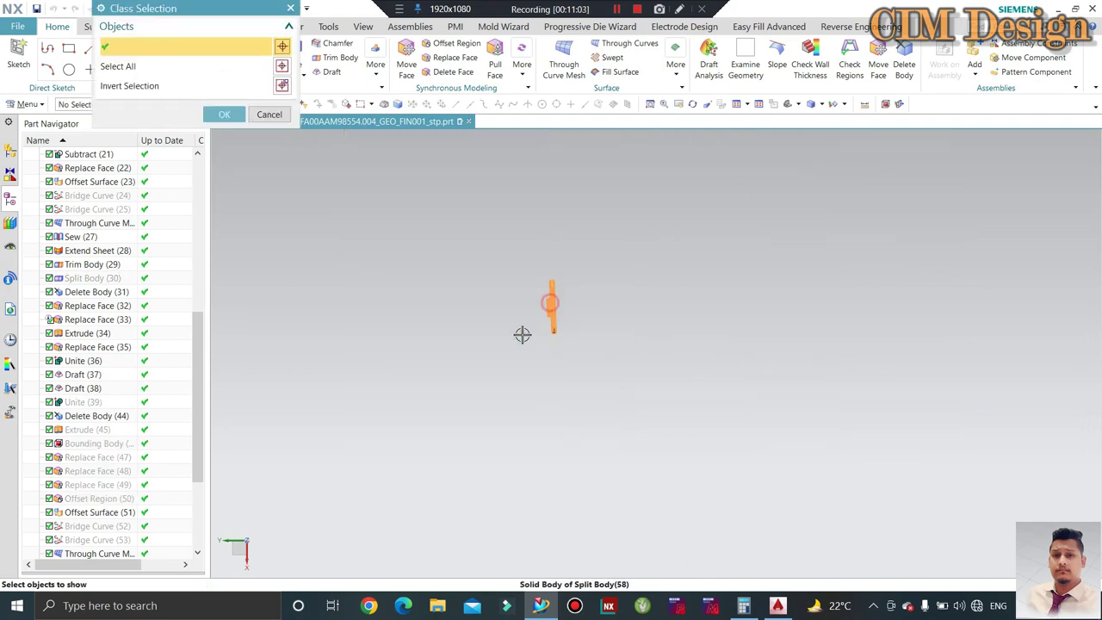
middle_click(523, 334)
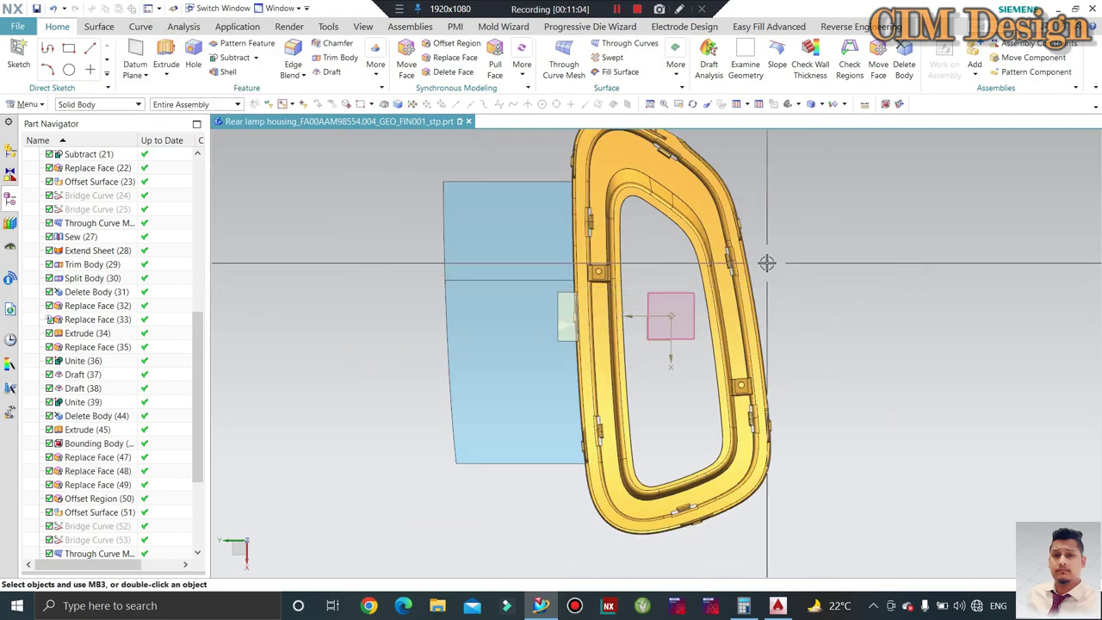
click(716, 325)
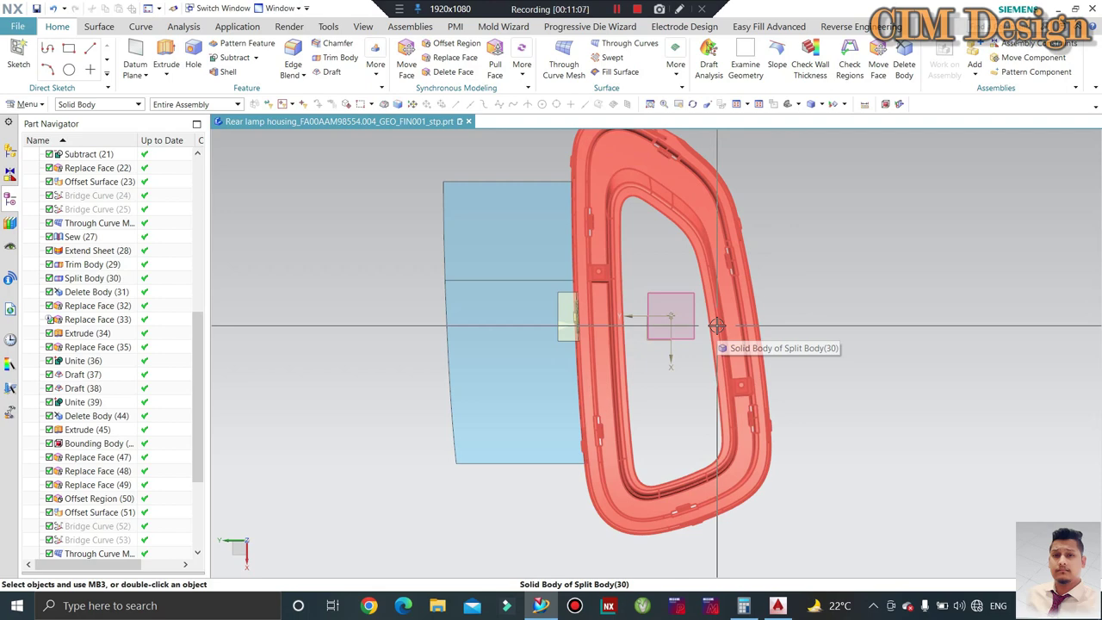
scroll(717, 325, up, 1)
scroll(646, 362, up, 2)
scroll(603, 335, up, 2)
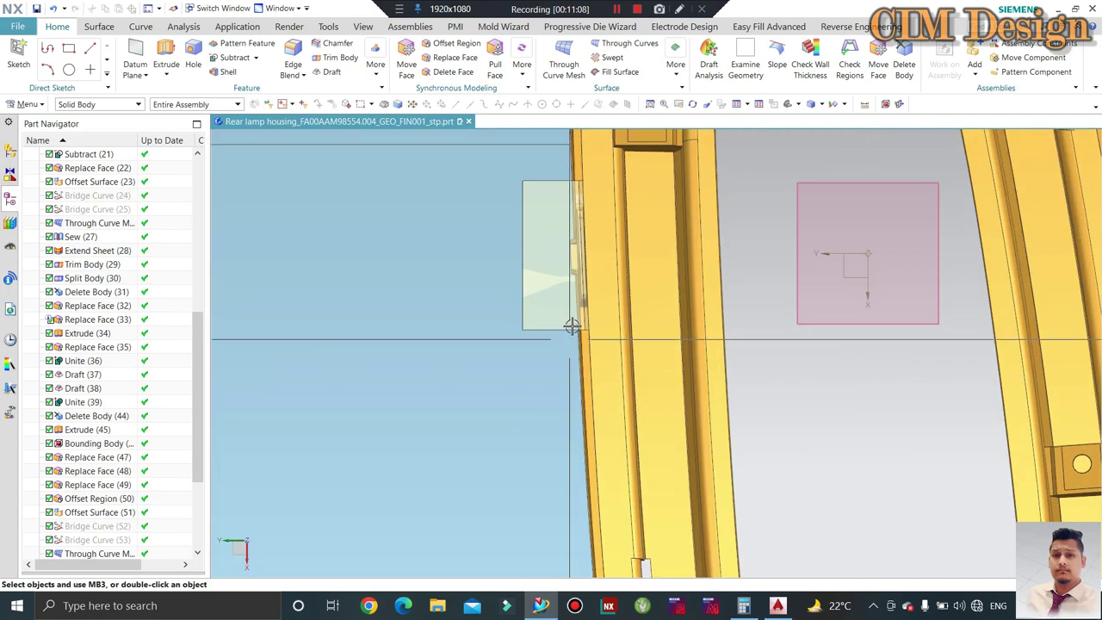
scroll(577, 316, down, 1)
middle_drag(576, 316, 367, 287)
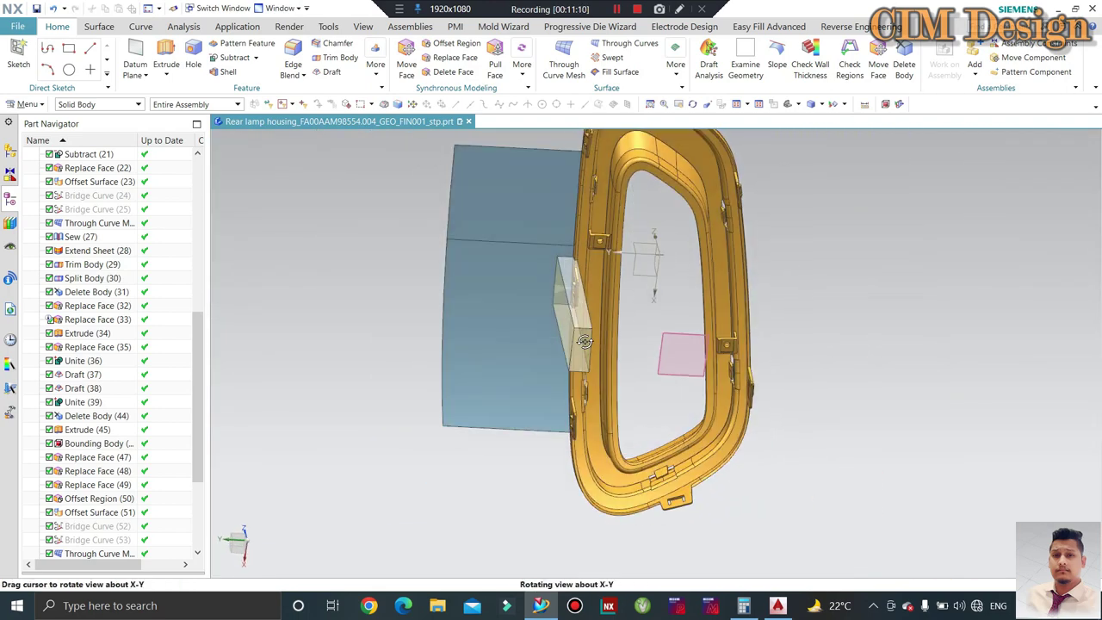
scroll(565, 319, up, 1)
scroll(485, 312, up, 2)
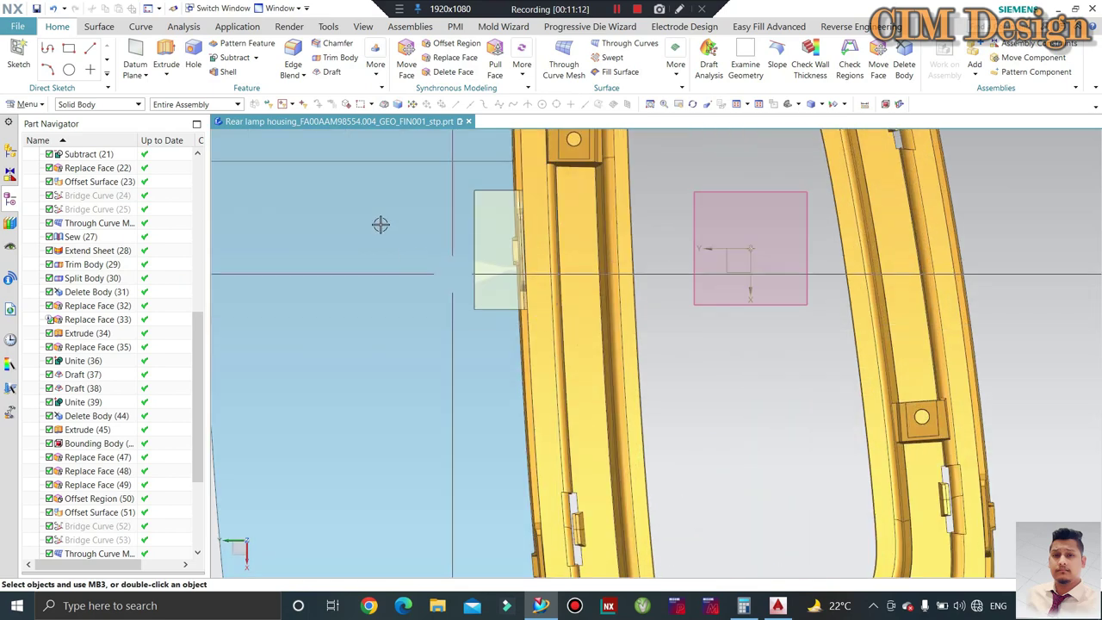
mouse_move(565, 239)
middle_down()
mouse_move(571, 291)
mouse_move(539, 320)
middle_up()
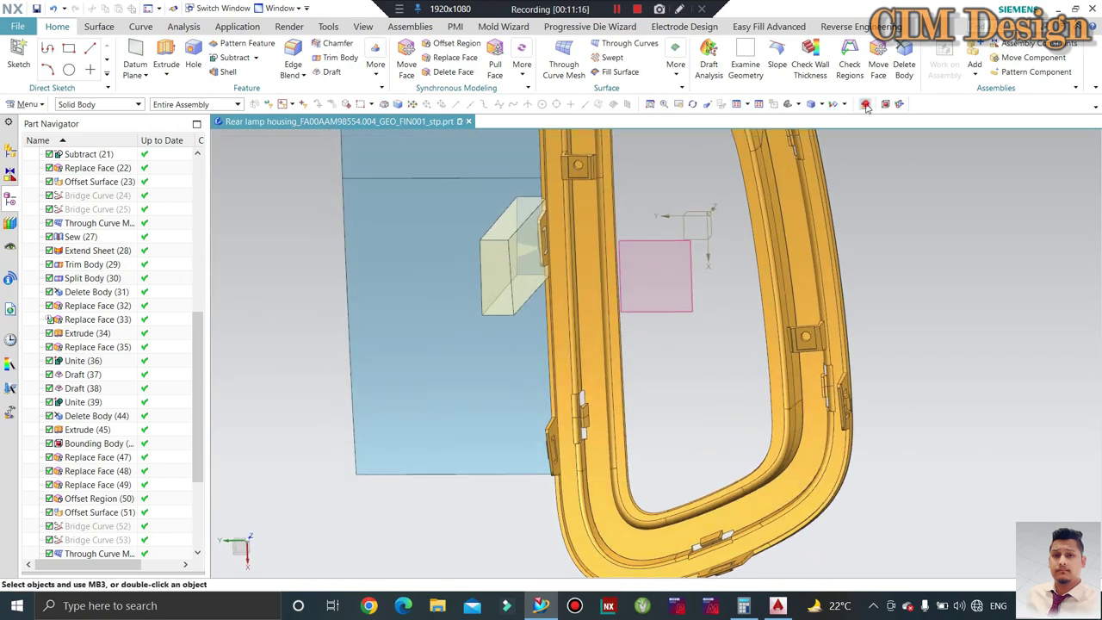
- Measure the distance from the block corner, giving 14.2642 mm
click(867, 105)
scroll(511, 246, up, 1)
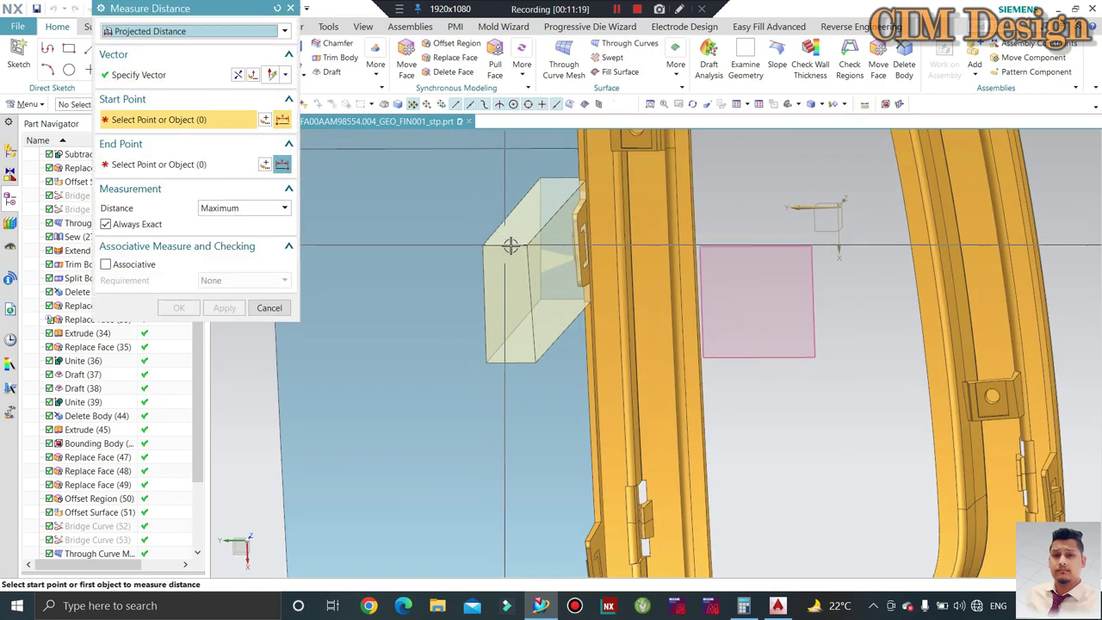
click(527, 252)
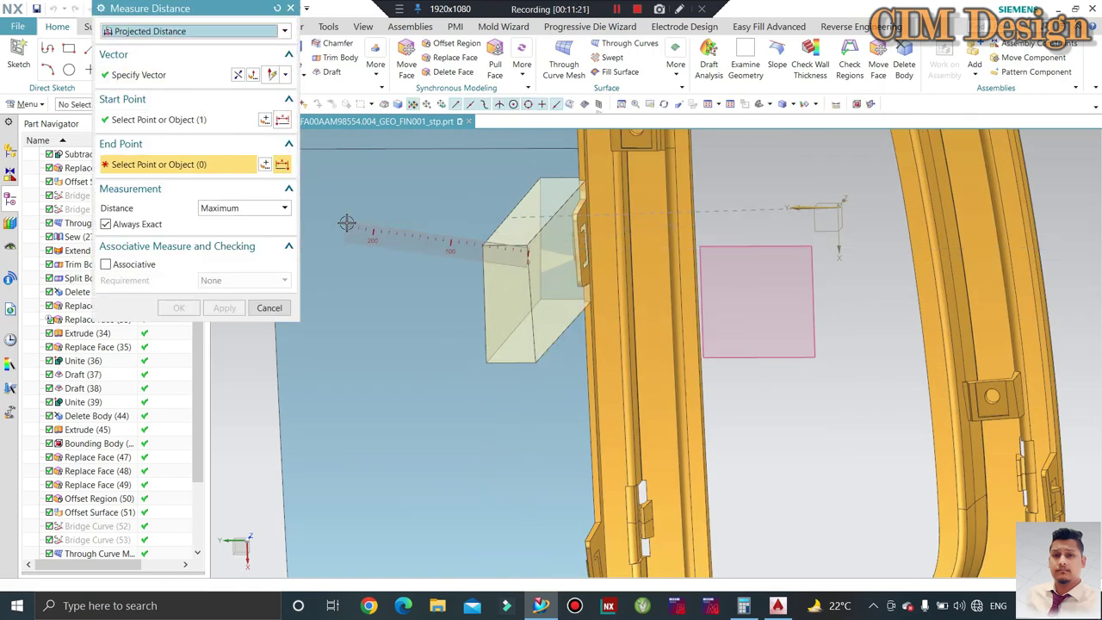
scroll(521, 250, up, 1)
scroll(534, 249, up, 1)
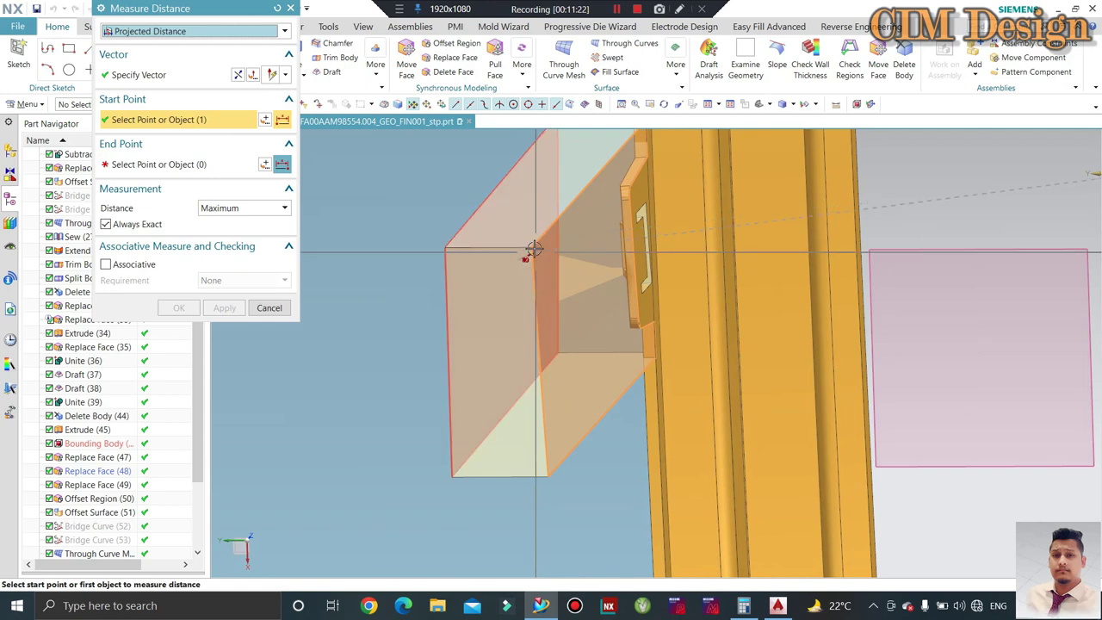
click(528, 247)
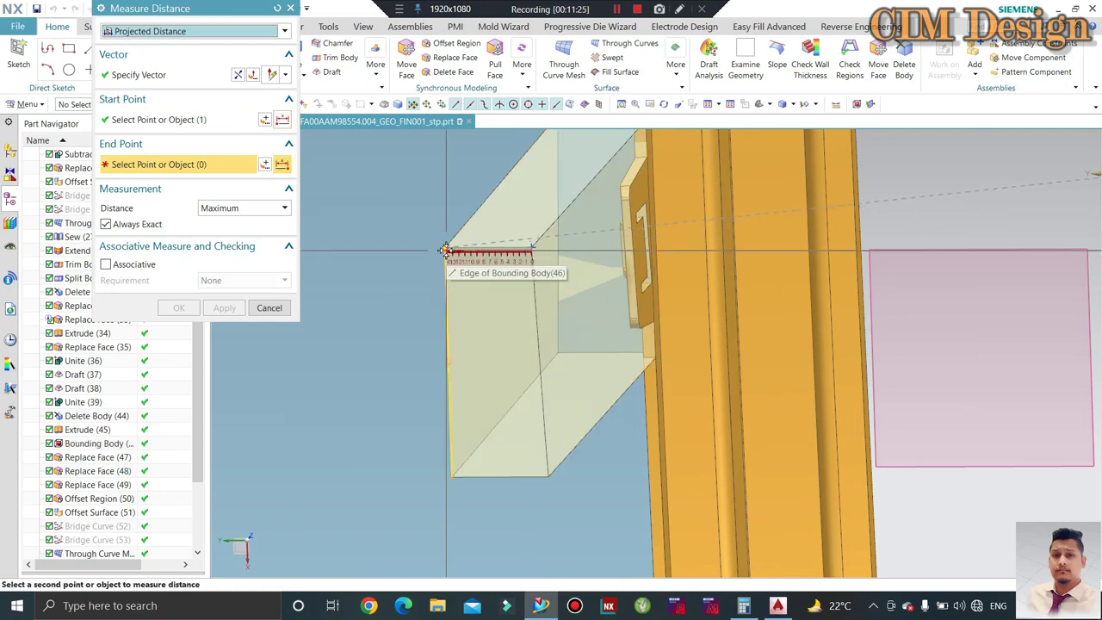
click(444, 251)
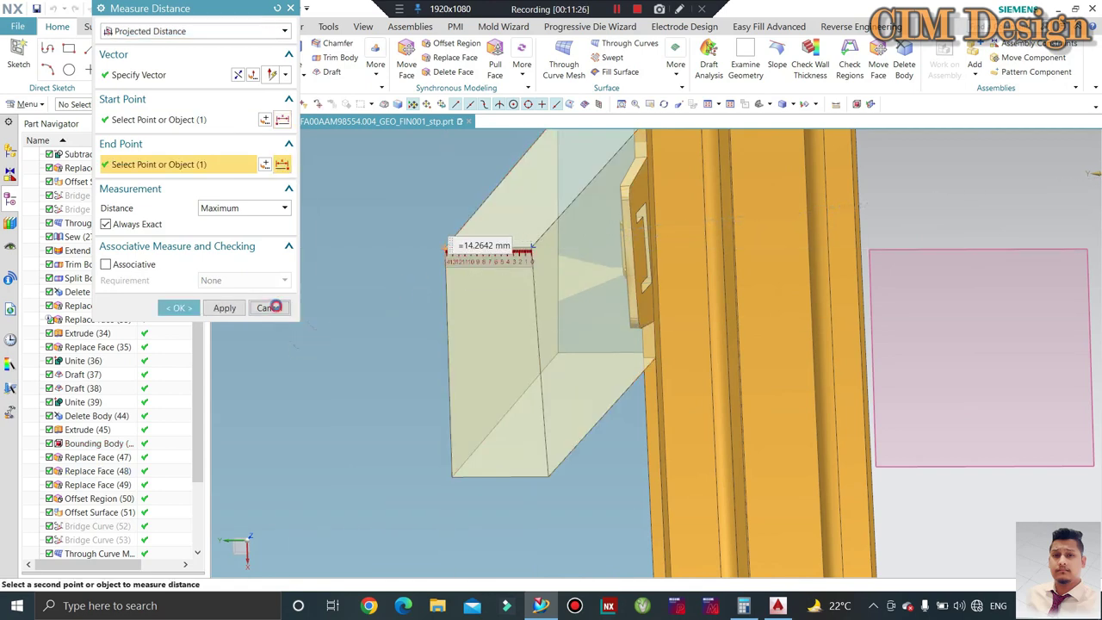
click(270, 306)
- Offset one side face of the pale lifter block by 4 mm with Offset Region
scroll(581, 313, down, 3)
middle_drag(580, 313, 310, 256)
scroll(511, 277, up, 3)
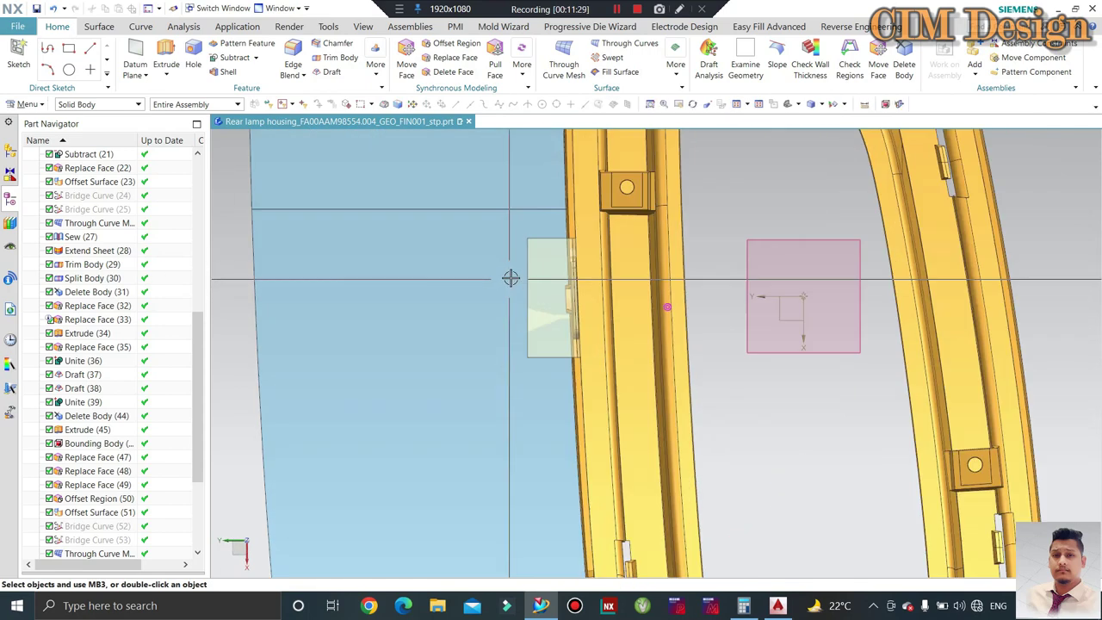
mouse_move(561, 261)
middle_down()
mouse_move(568, 343)
mouse_move(543, 327)
mouse_move(517, 345)
middle_up()
scroll(573, 348, down, 2)
click(455, 45)
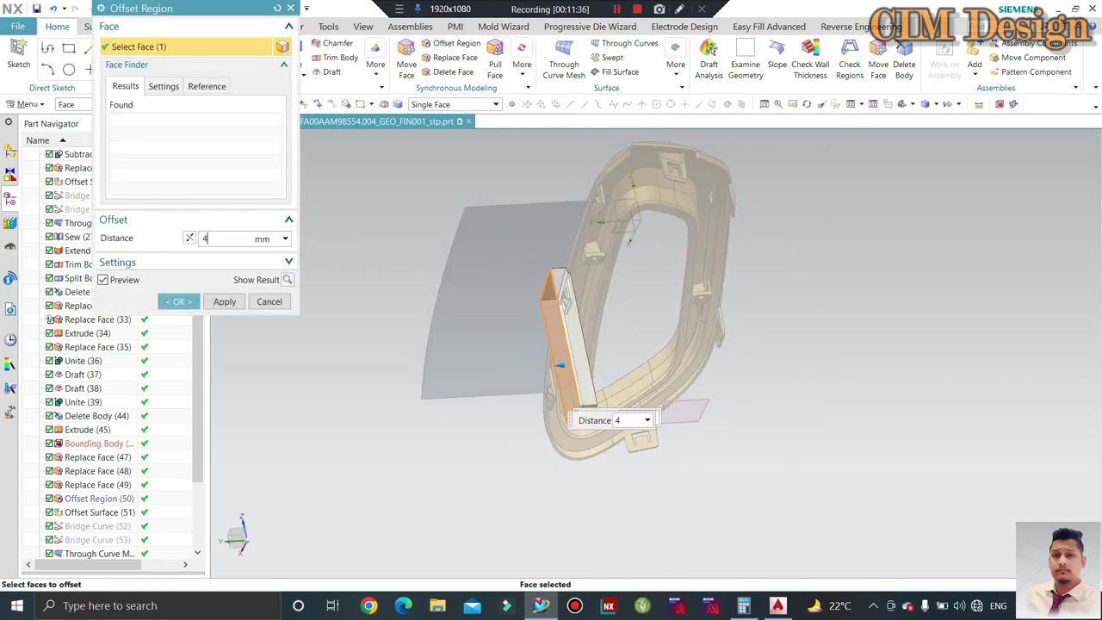
key(Escape)
mouse_move(824, 382)
middle_down()
mouse_move(857, 330)
mouse_move(952, 275)
middle_up()
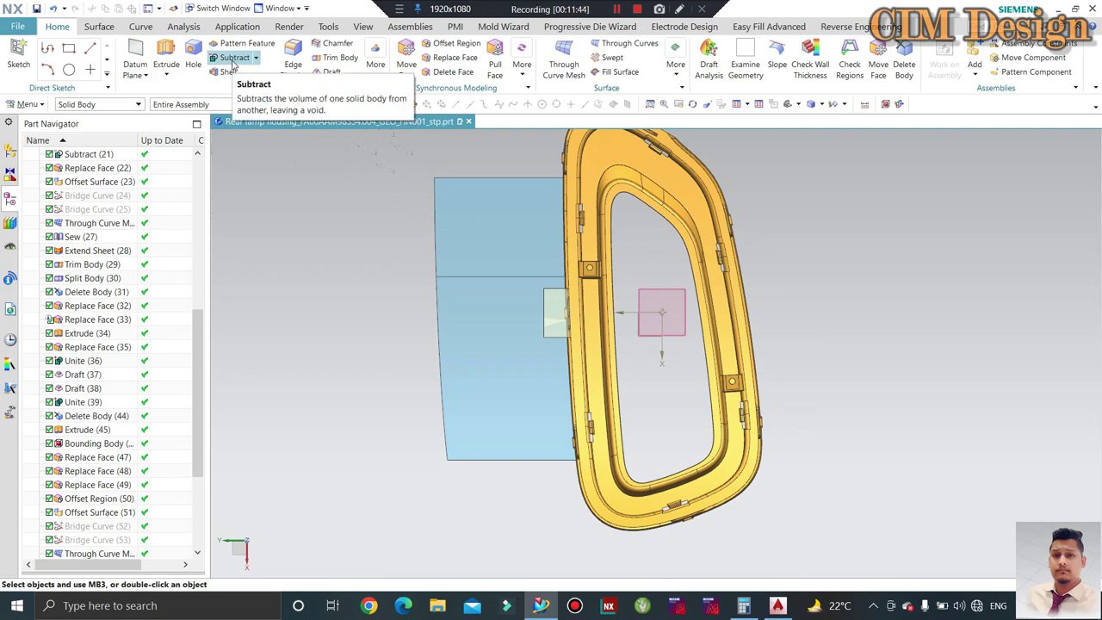
- Start an extrude and sketch a rectangle on the face from the block corner
click(166, 59)
scroll(549, 306, up, 1)
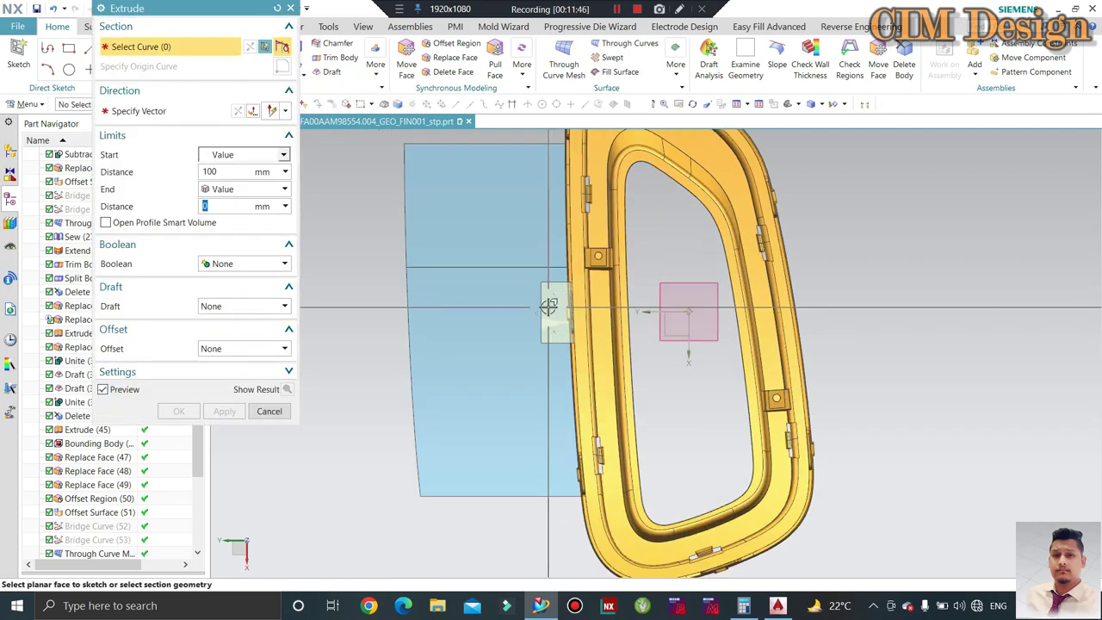
click(548, 306)
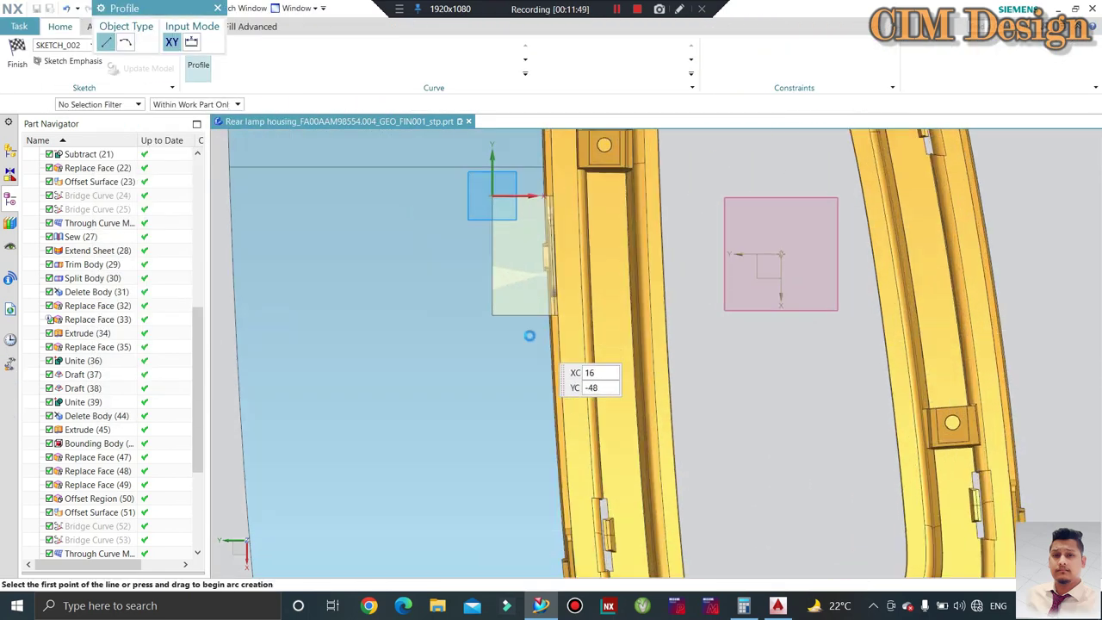
key(Escape)
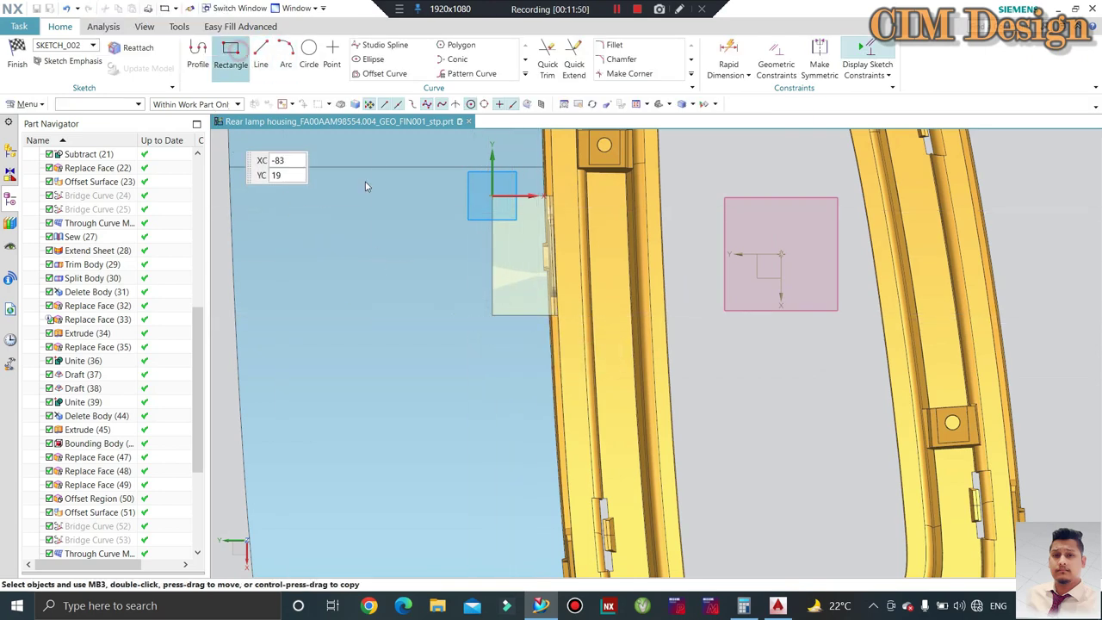
scroll(508, 340, up, 3)
click(476, 292)
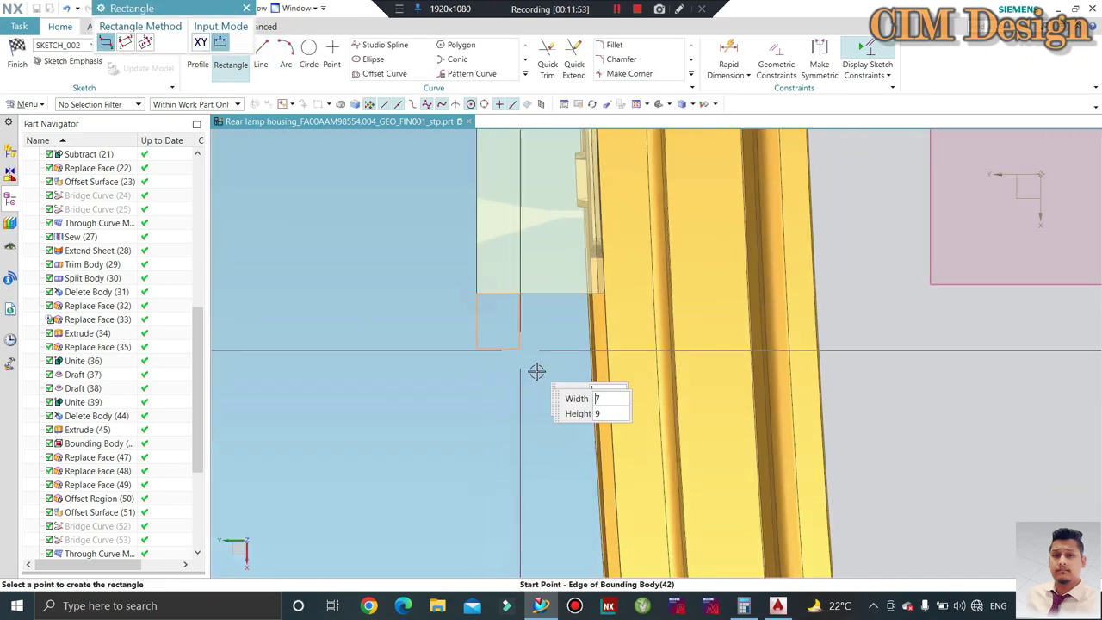
click(538, 366)
key(Escape)
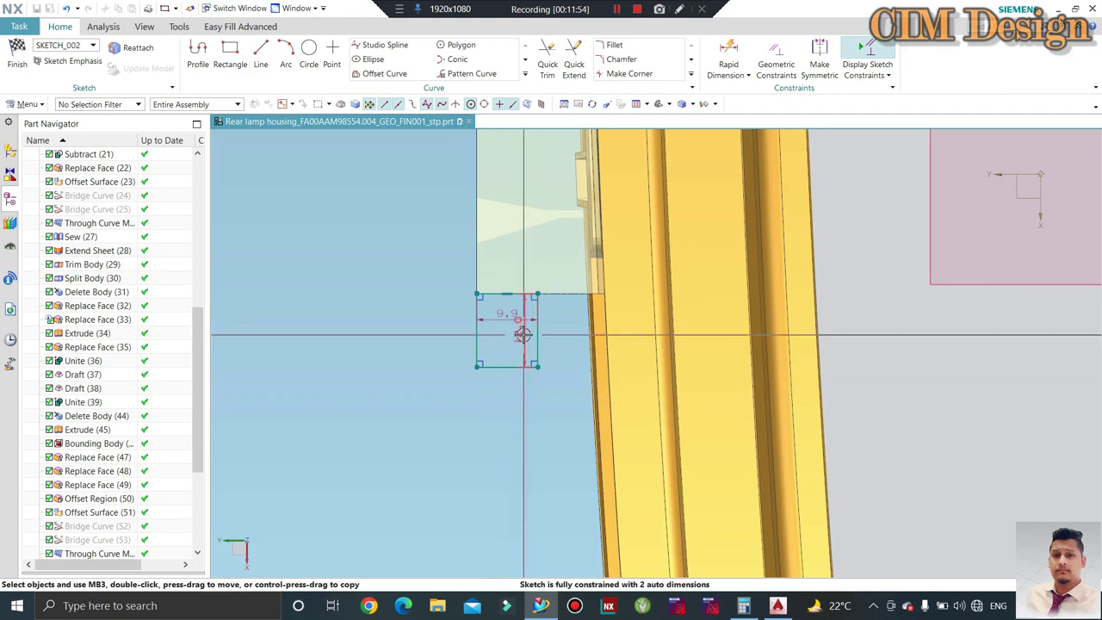
- Dimension the rectangle to 12 mm tall and 10 mm wide, then finish the sketch
double_click(520, 331)
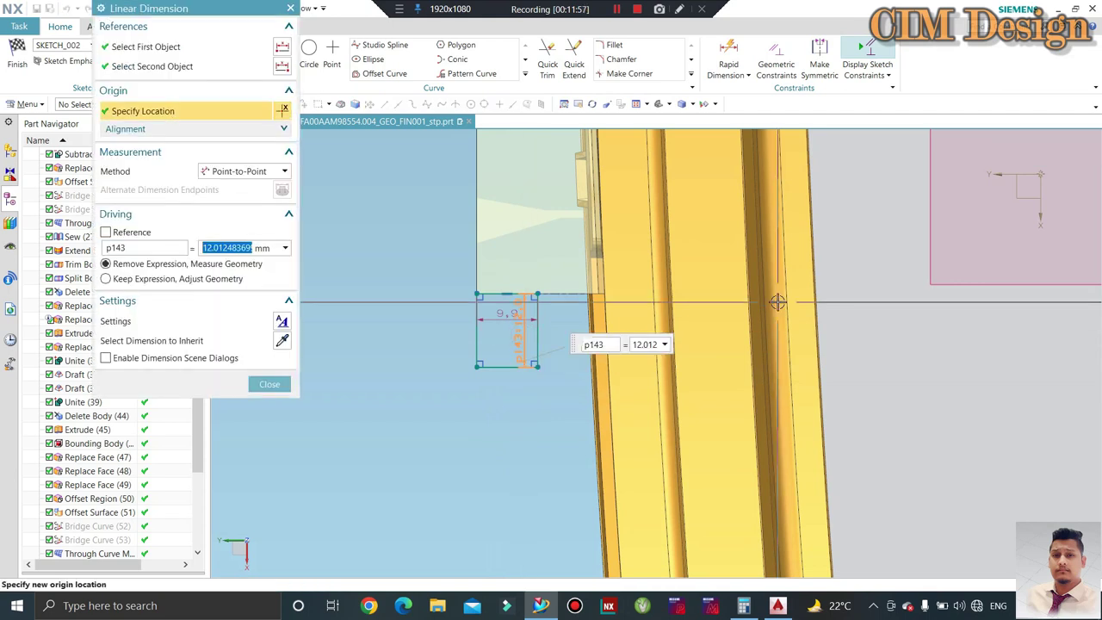
text(12)
key(Return)
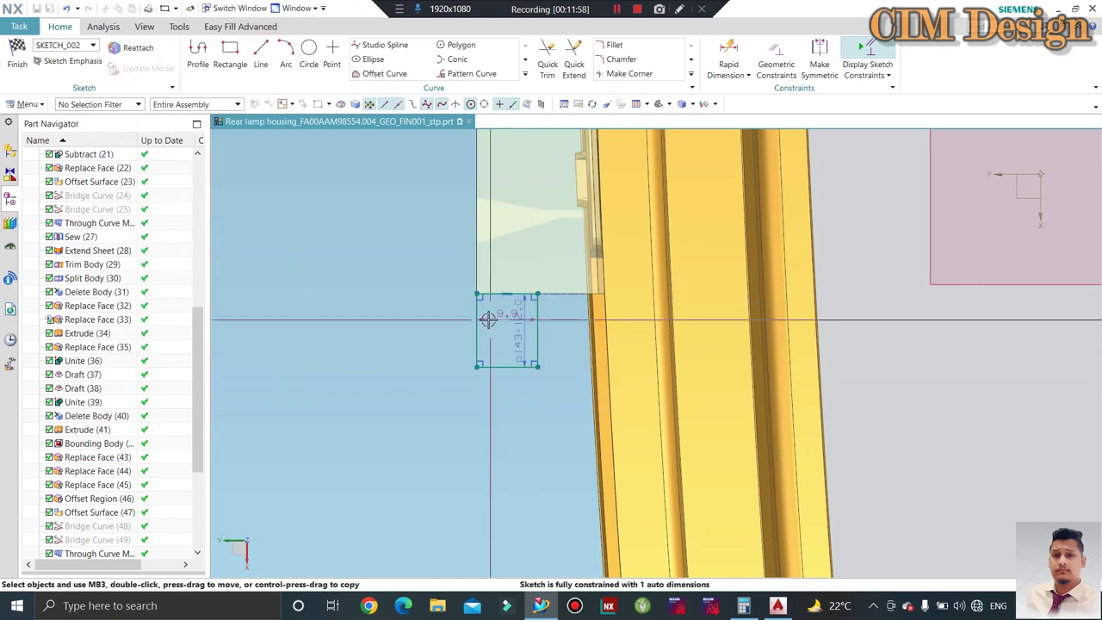
double_click(494, 313)
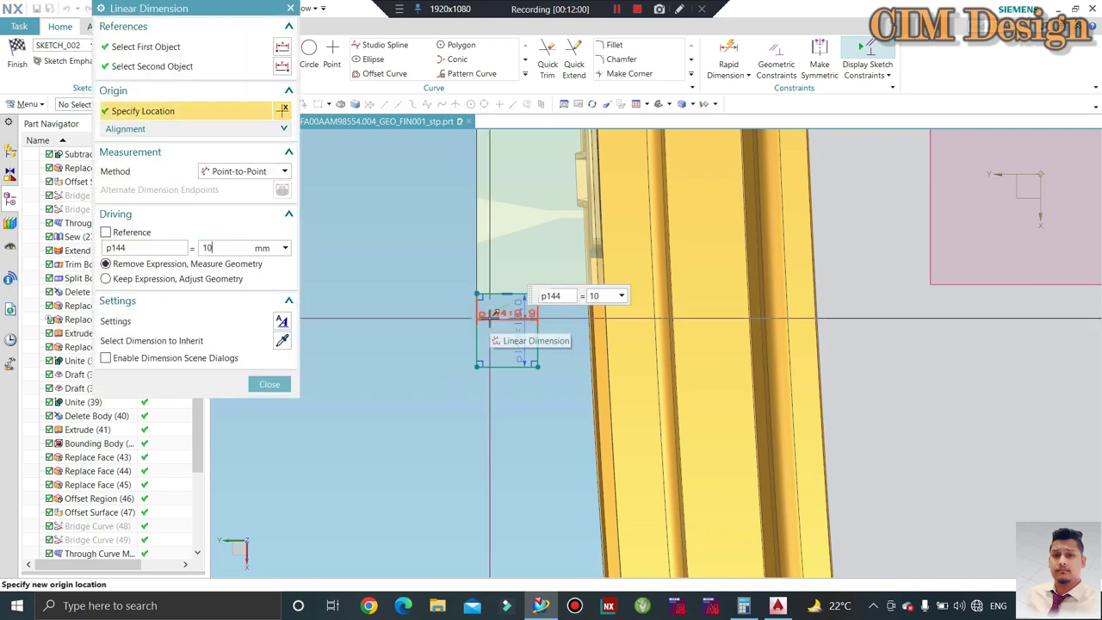
click(269, 384)
scroll(503, 300, up, 1)
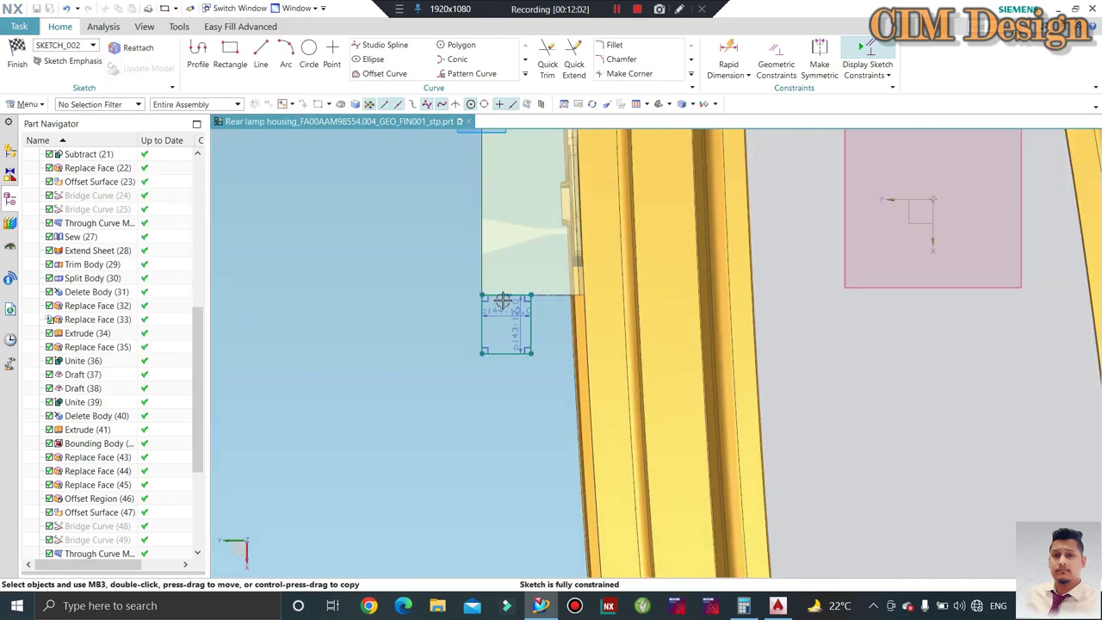
scroll(503, 300, up, 5)
click(17, 59)
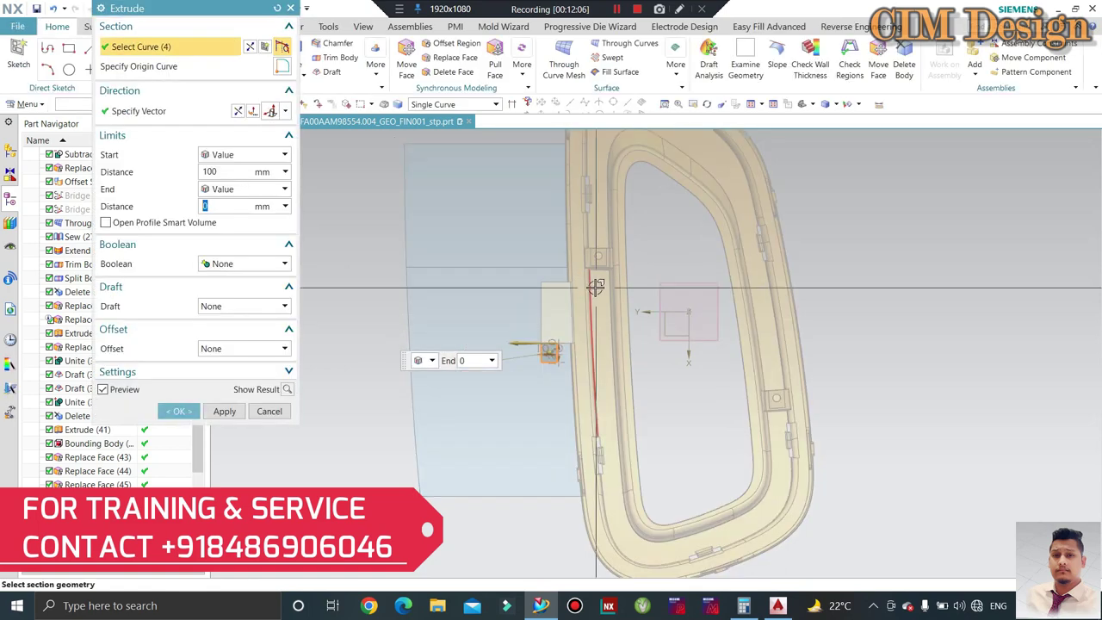
- Extrude the rectangle 100 mm into a rod
mouse_move(596, 286)
middle_down()
mouse_move(591, 315)
mouse_move(625, 344)
mouse_move(360, 164)
middle_up()
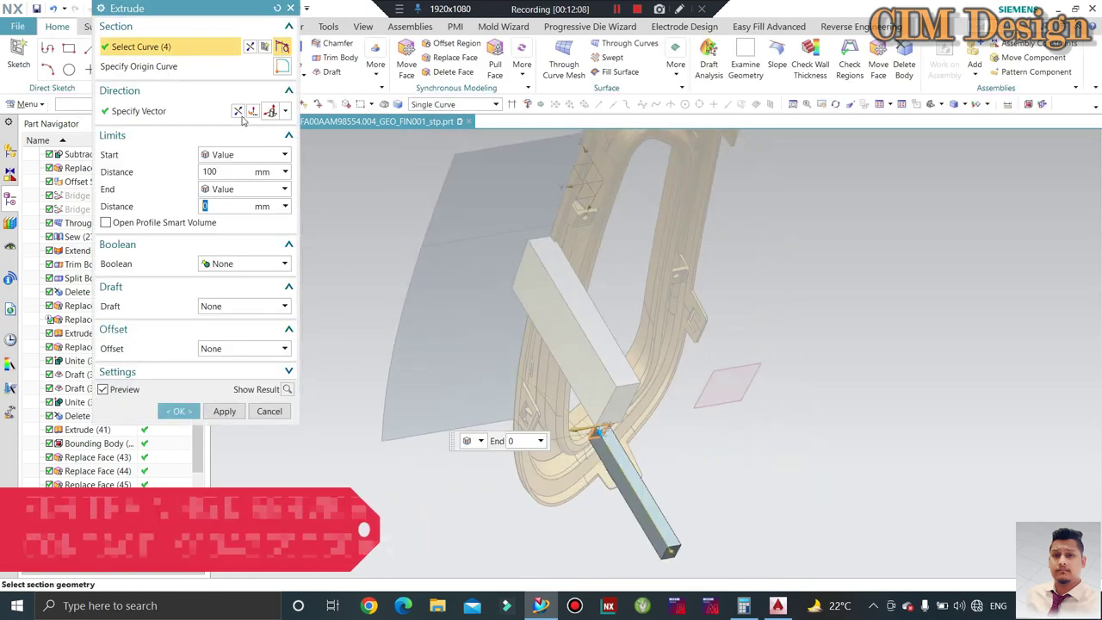
middle_click(360, 164)
middle_drag(492, 209, 465, 108)
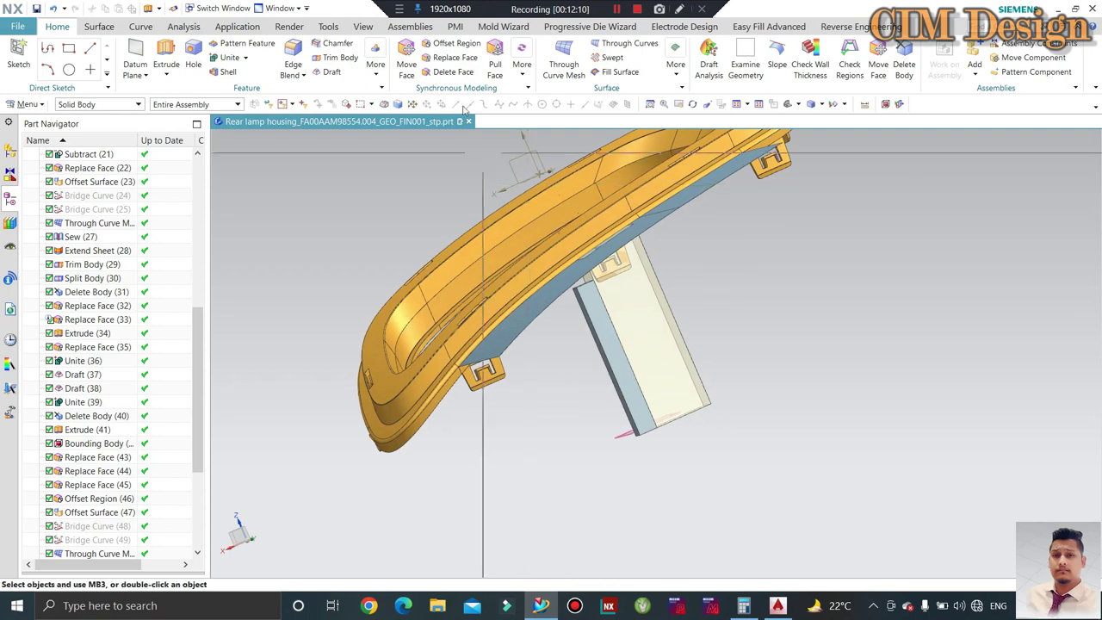
- Replace the rod's end face with the housing's curved face
click(448, 57)
scroll(551, 323, down, 3)
scroll(552, 323, down, 3)
scroll(551, 323, down, 3)
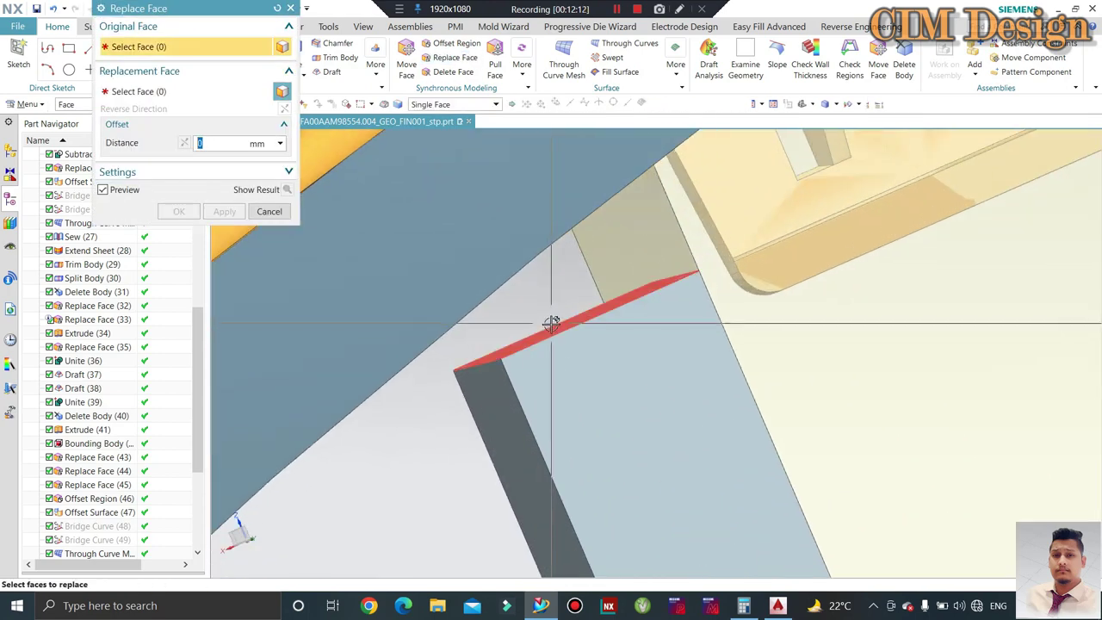
click(551, 323)
scroll(615, 290, up, 3)
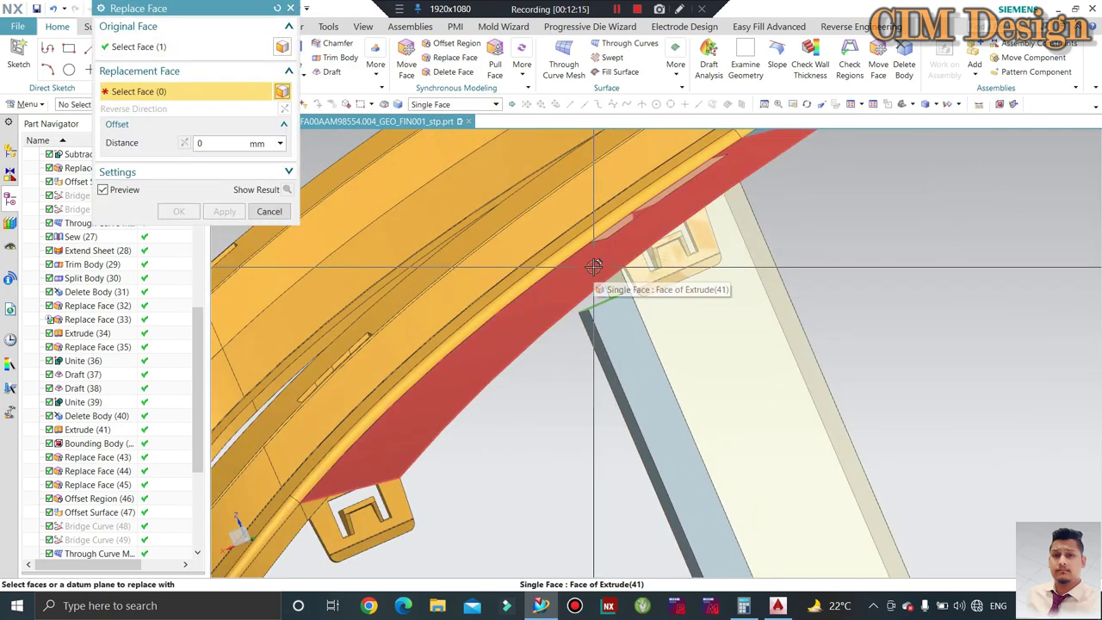
click(594, 267)
middle_click(586, 269)
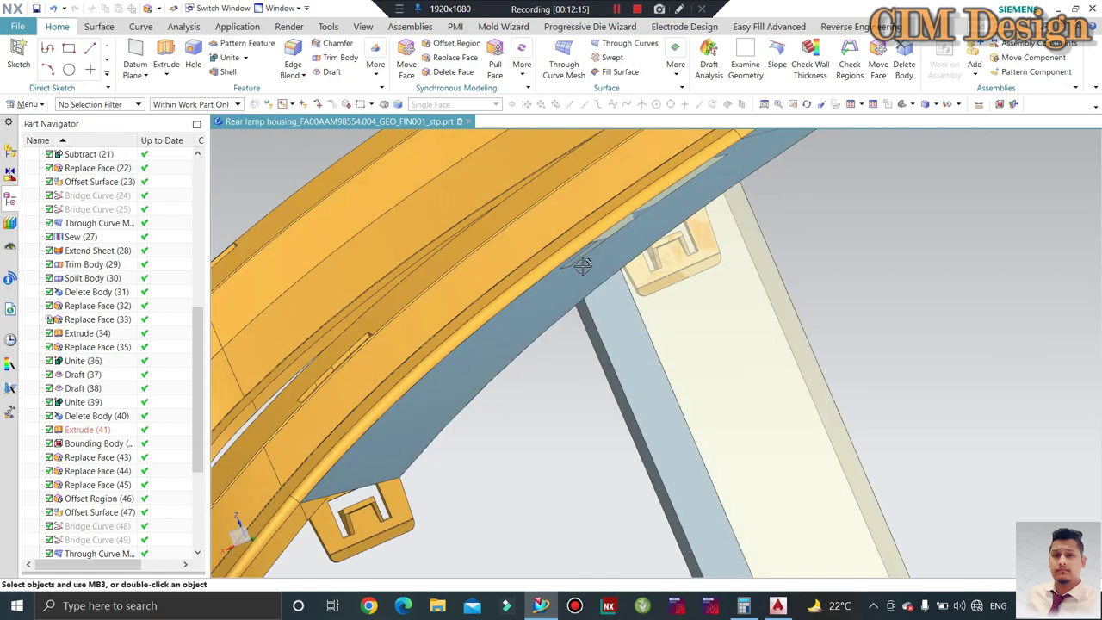
- Unite the rod with the housing body into a single solid
click(230, 56)
click(701, 361)
click(618, 386)
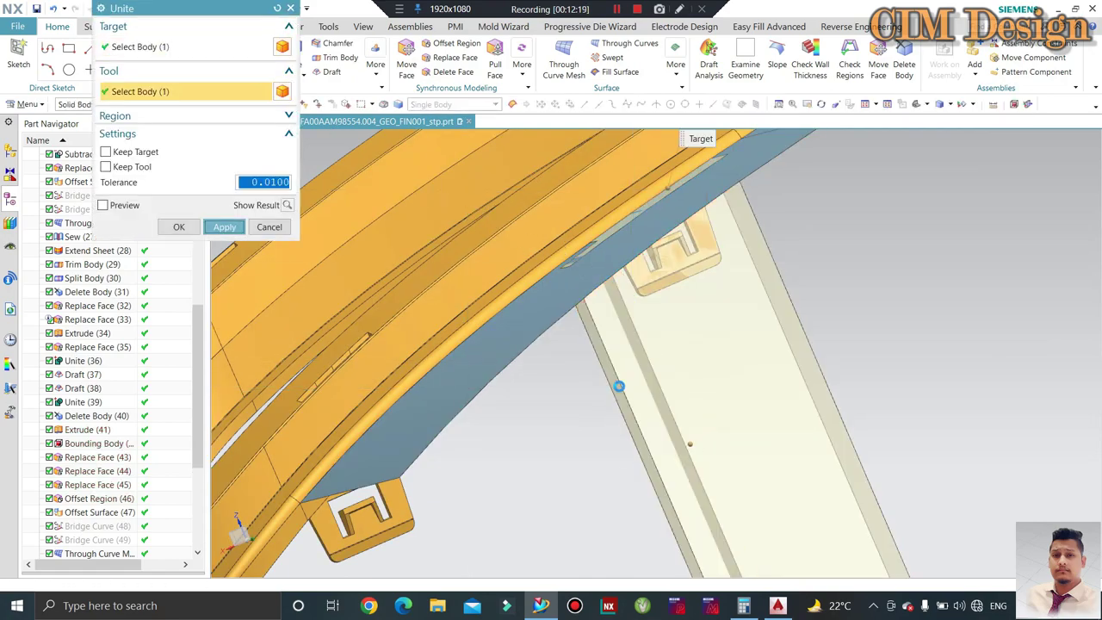
middle_click(619, 387)
mouse_move(602, 302)
middle_down()
mouse_move(734, 300)
mouse_move(639, 258)
mouse_move(672, 284)
mouse_move(637, 327)
middle_up()
scroll(603, 362, down, 3)
- Orbit and zoom to inspect the lifter block against the housing's curved inner wall
middle_drag(602, 361, 587, 431)
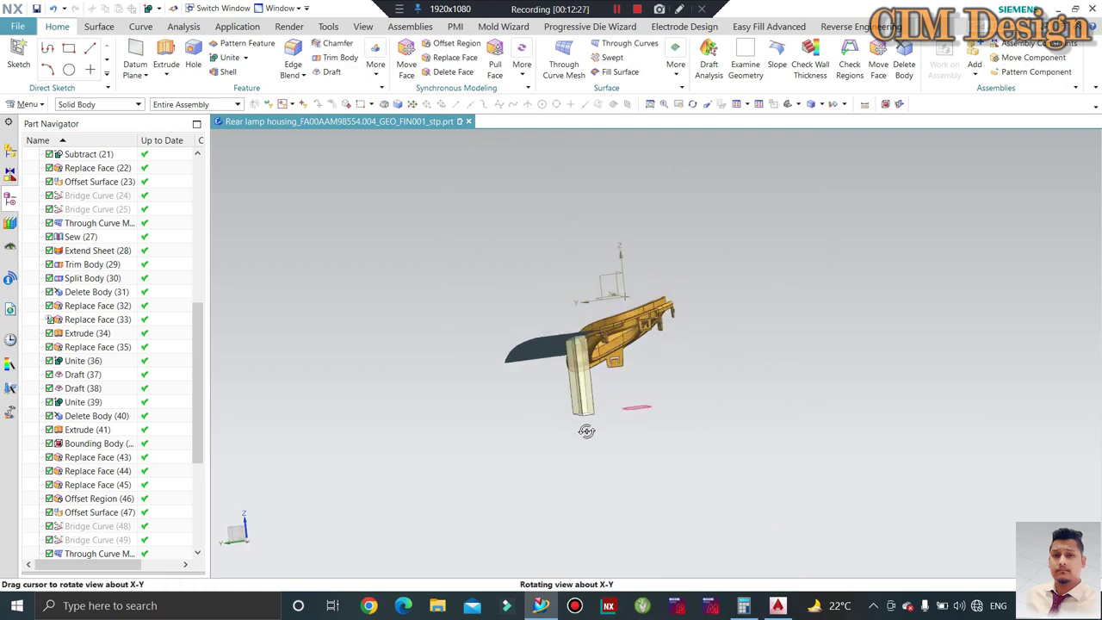
scroll(560, 401, up, 3)
scroll(556, 398, up, 3)
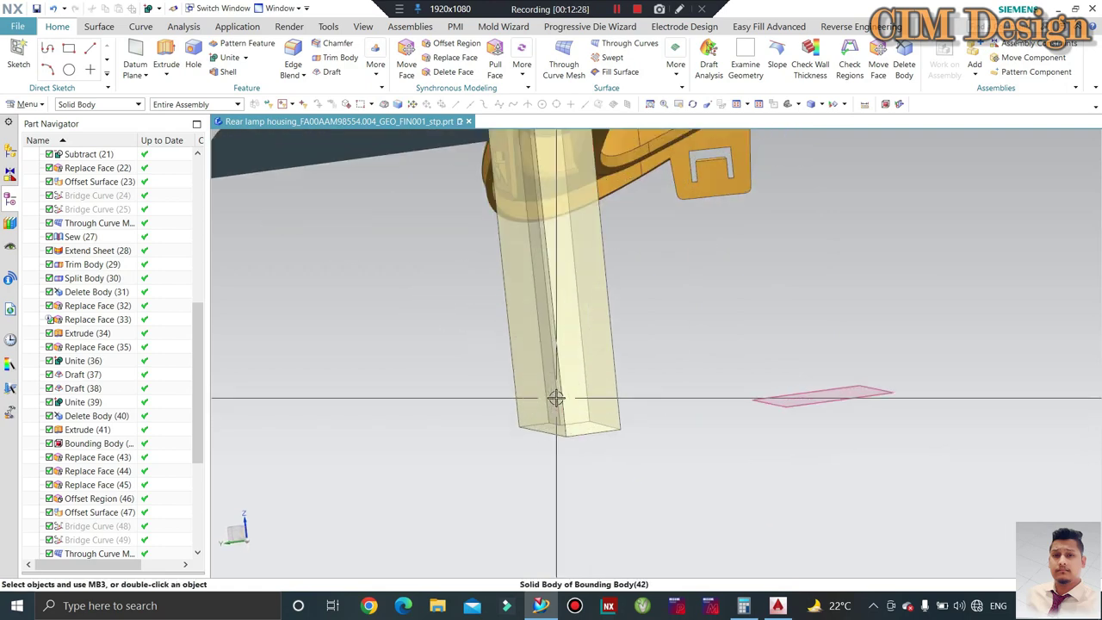
scroll(557, 398, down, 3)
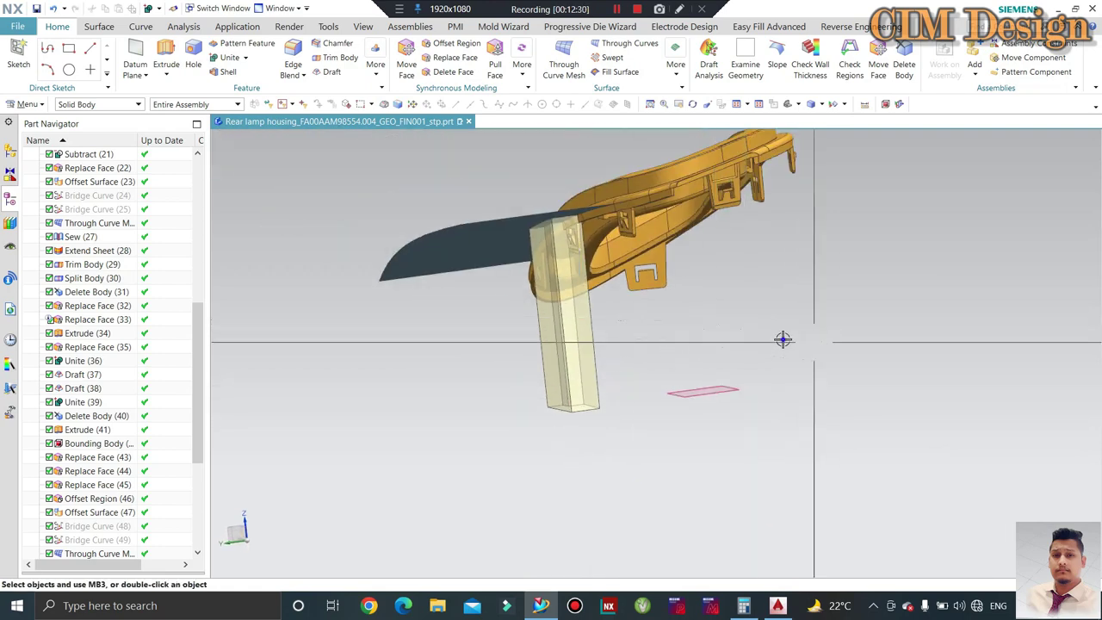
middle_drag(783, 337, 677, 334)
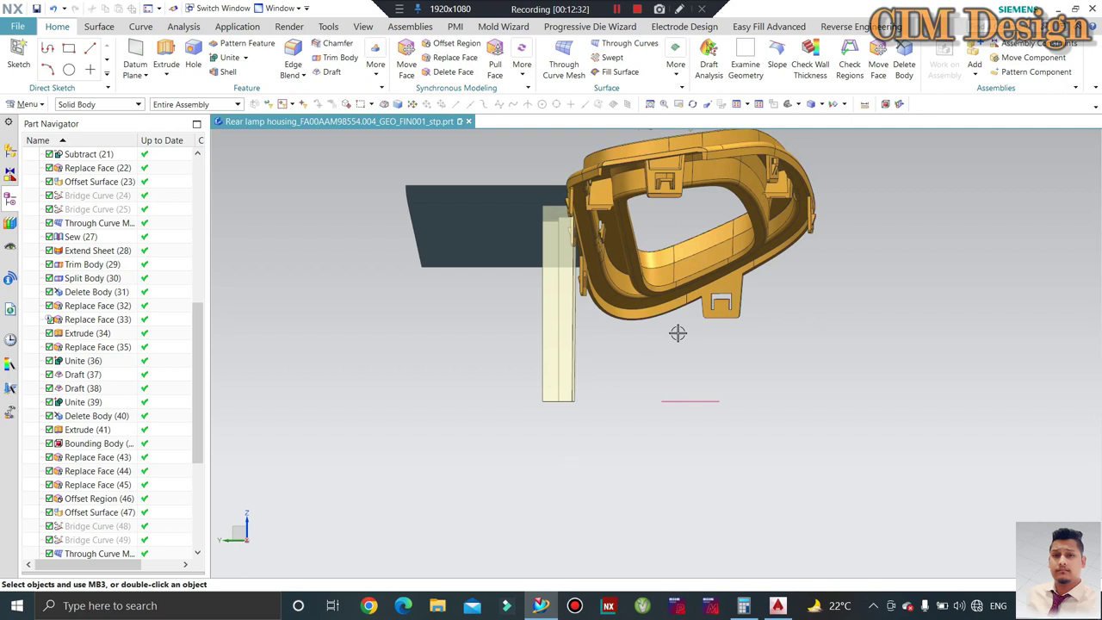
scroll(554, 227, up, 2)
scroll(555, 229, up, 2)
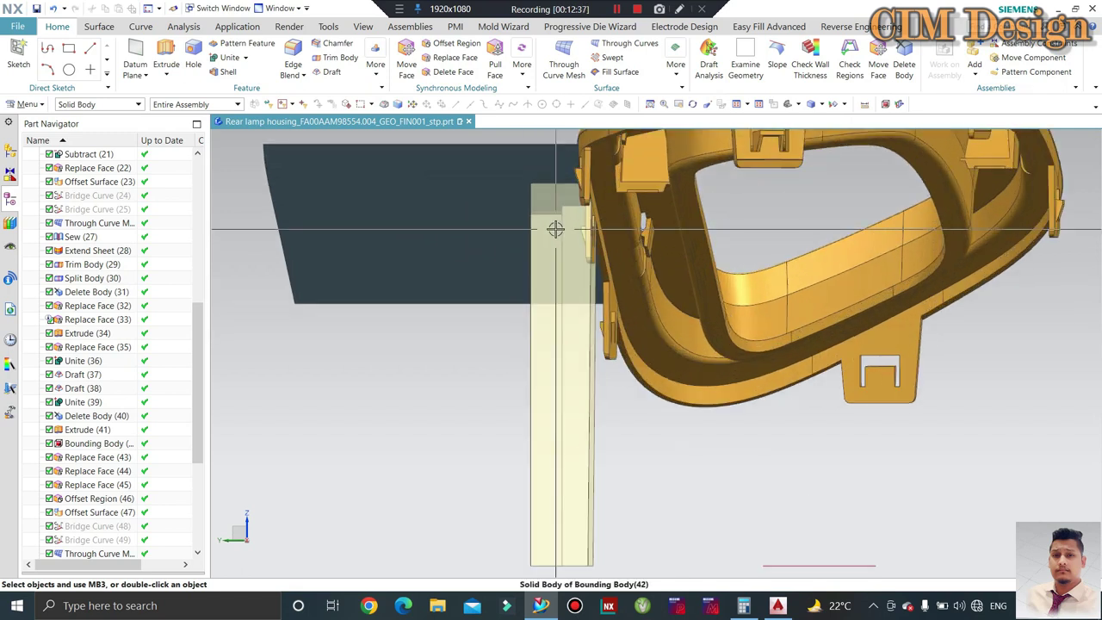
scroll(559, 225, up, 2)
scroll(583, 214, up, 2)
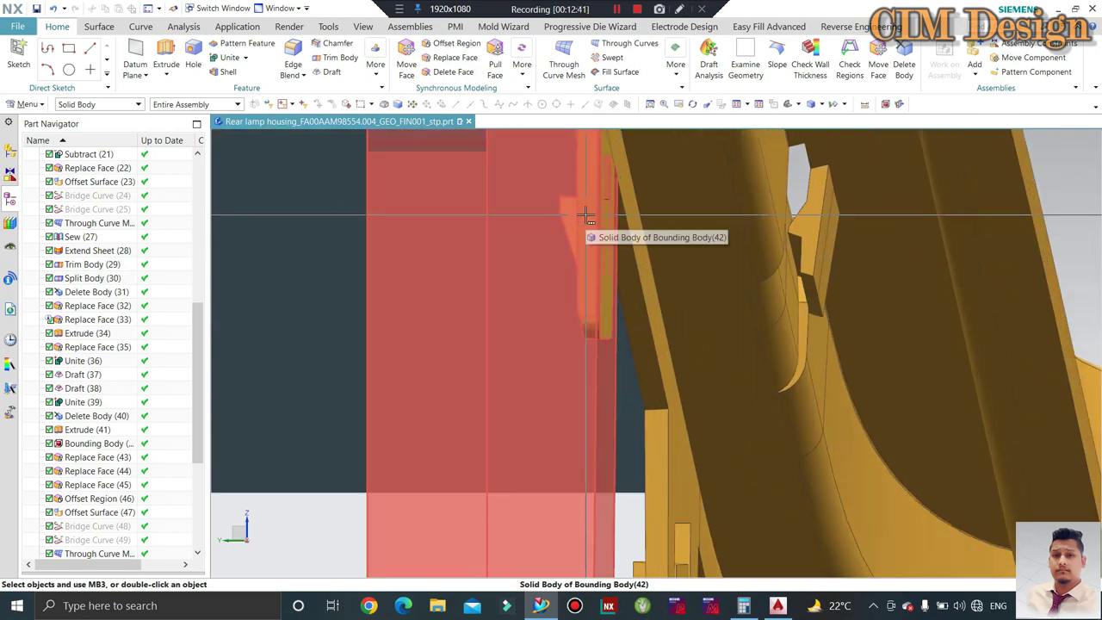
- Zoom out and bring up the AutoCAD lifter angle calculation drawing
scroll(585, 215, down, 2)
scroll(829, 216, down, 2)
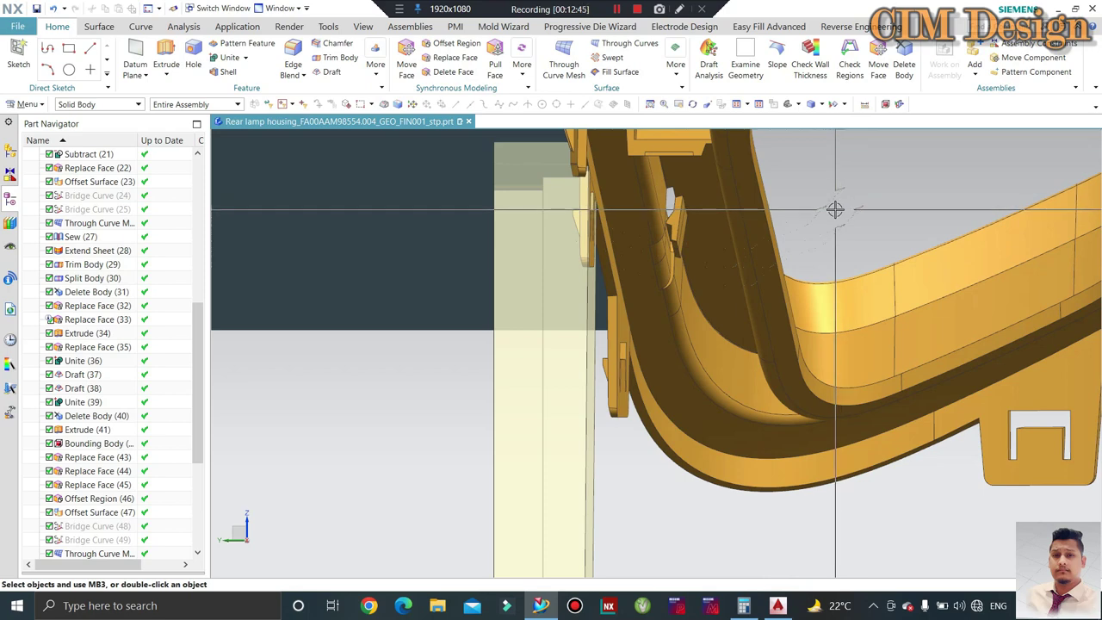
click(778, 607)
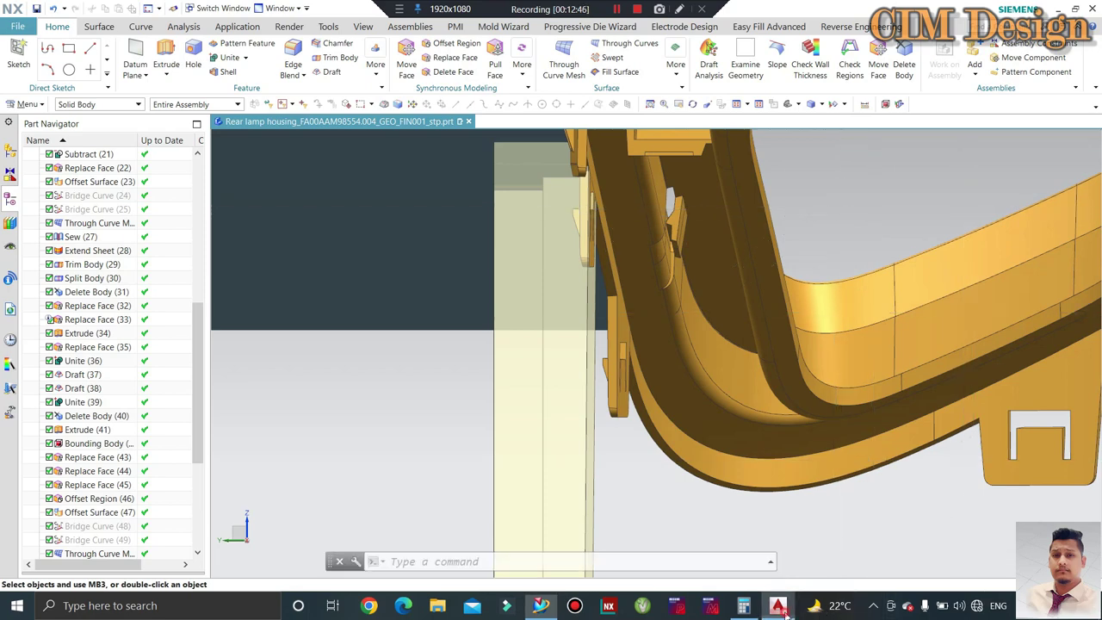
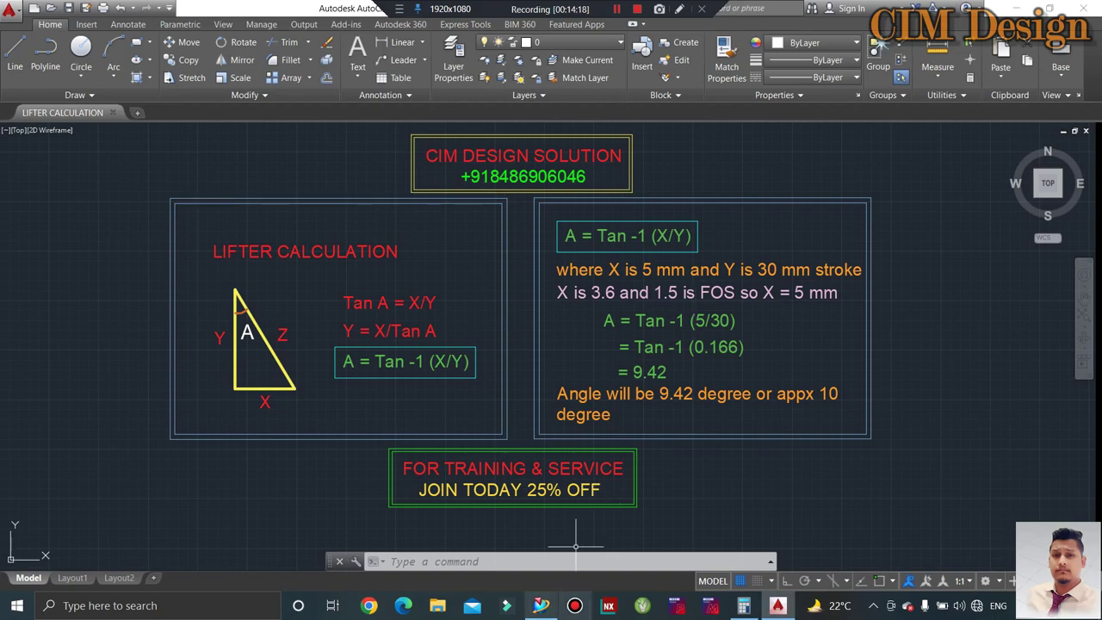
- Switch to the rear lamp housing model in NX and zoom toward the clip undercut
click(541, 605)
scroll(520, 528, down, 3)
mouse_move(492, 374)
middle_down()
mouse_move(567, 259)
mouse_move(535, 325)
middle_up()
scroll(536, 316, up, 2)
scroll(535, 316, up, 2)
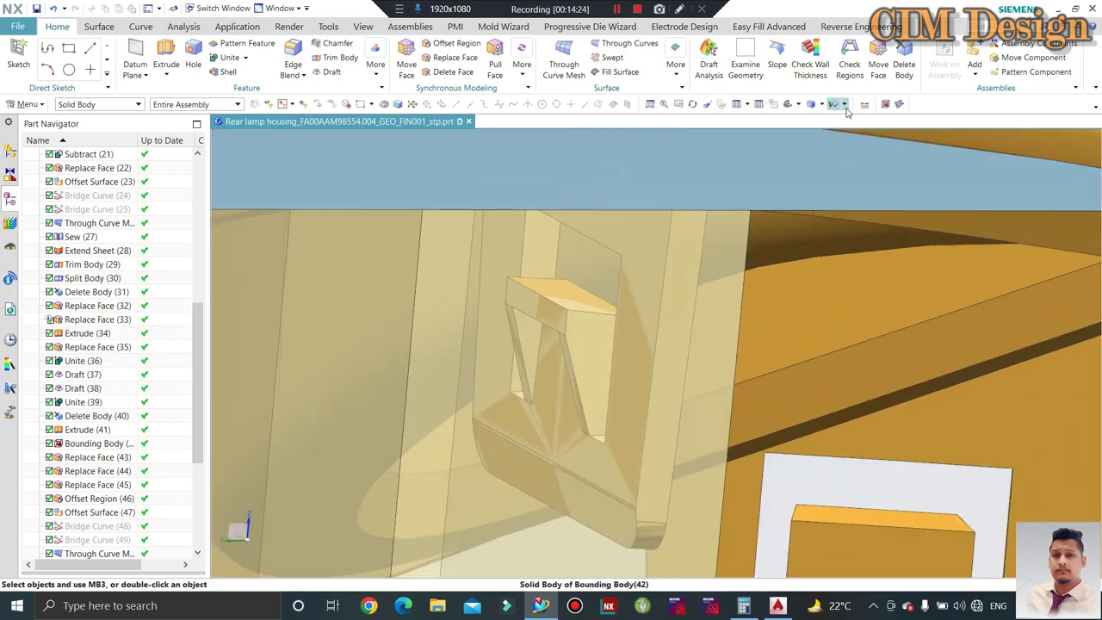
- Measure the clip undercut's projected depth as 3.7488 mm, then return to AutoCAD
key(ctrl+shift+m)
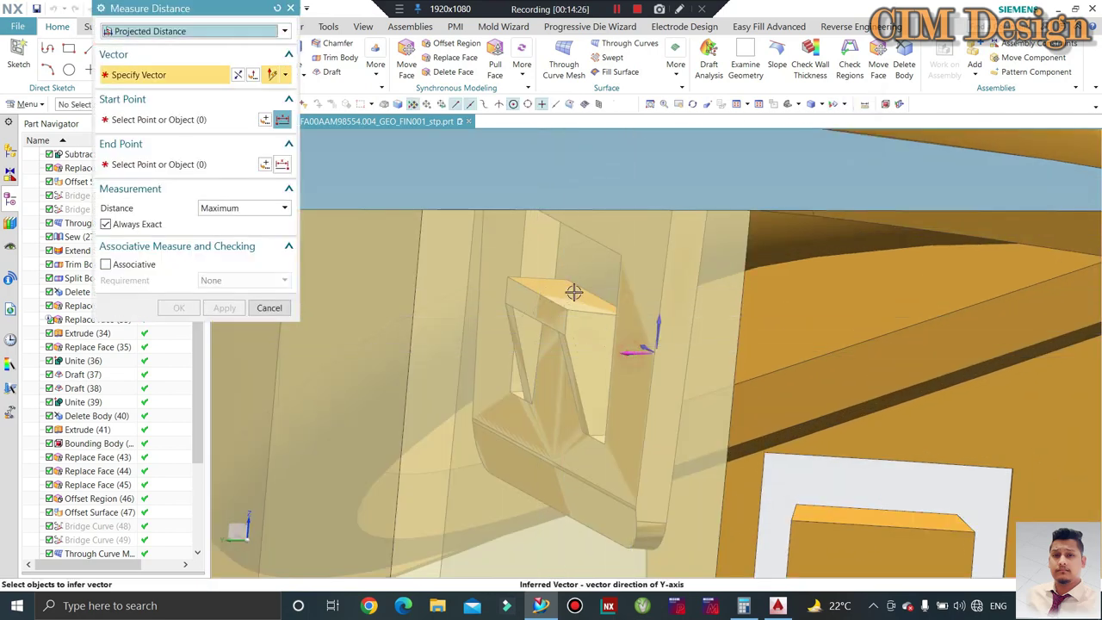
click(570, 287)
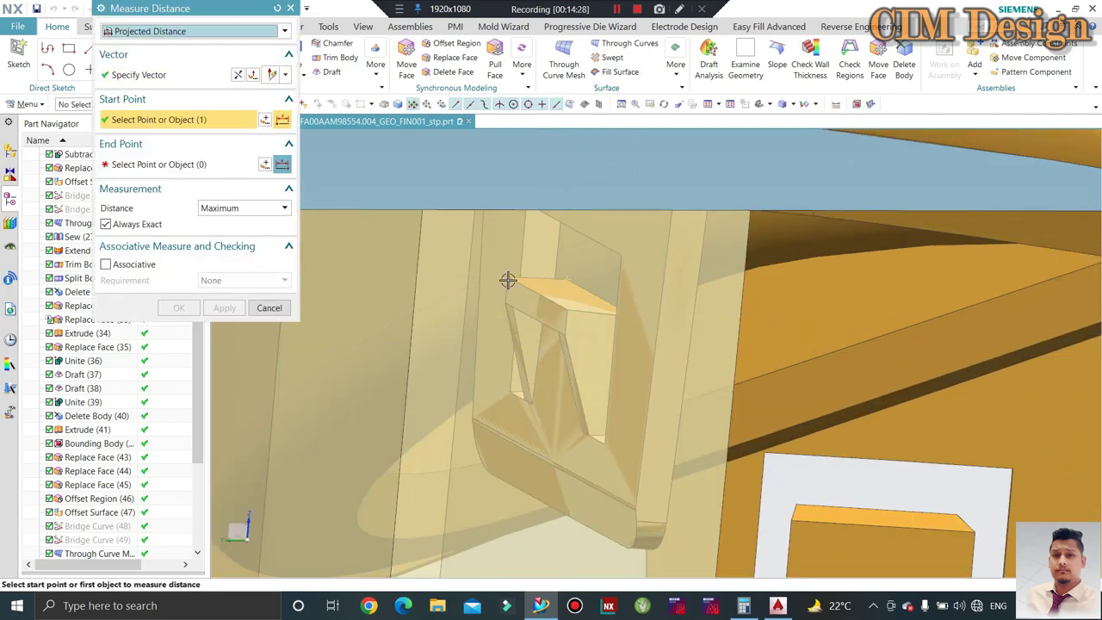
click(512, 280)
click(508, 286)
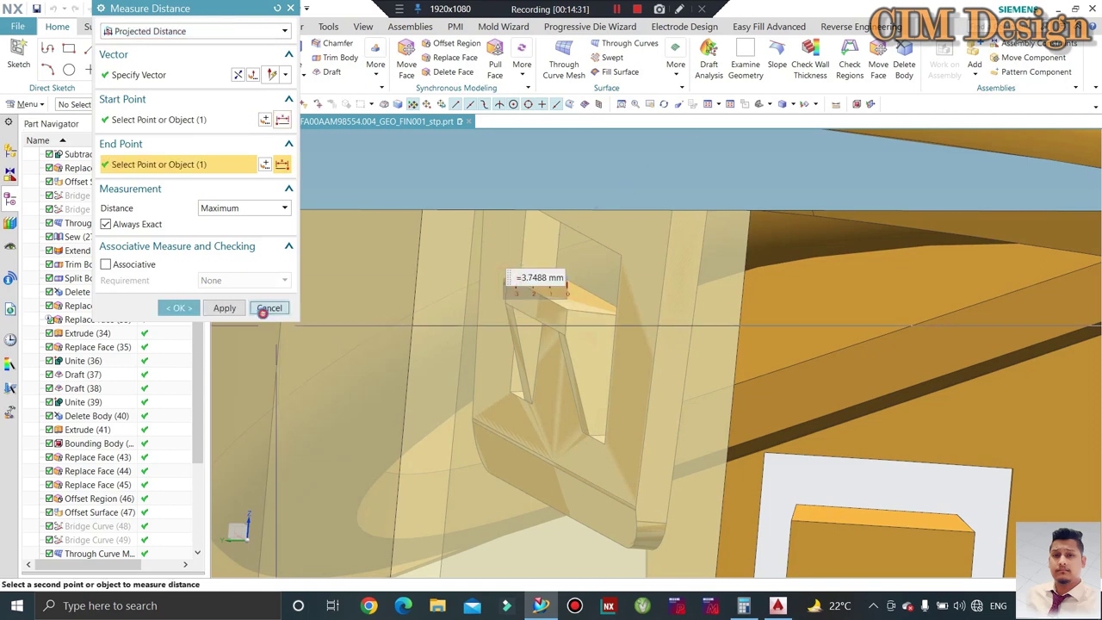
click(265, 308)
click(778, 608)
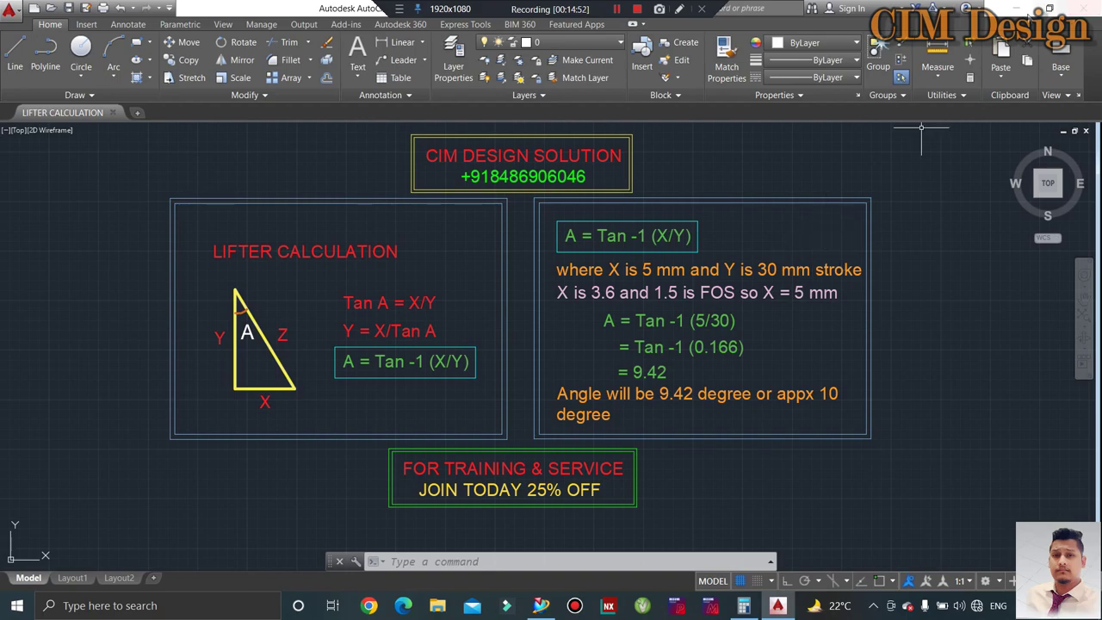
- After reviewing the 5 mm over 30 mm (about 10°) lifter calculation, switch back to NX
key(alt+Tab)
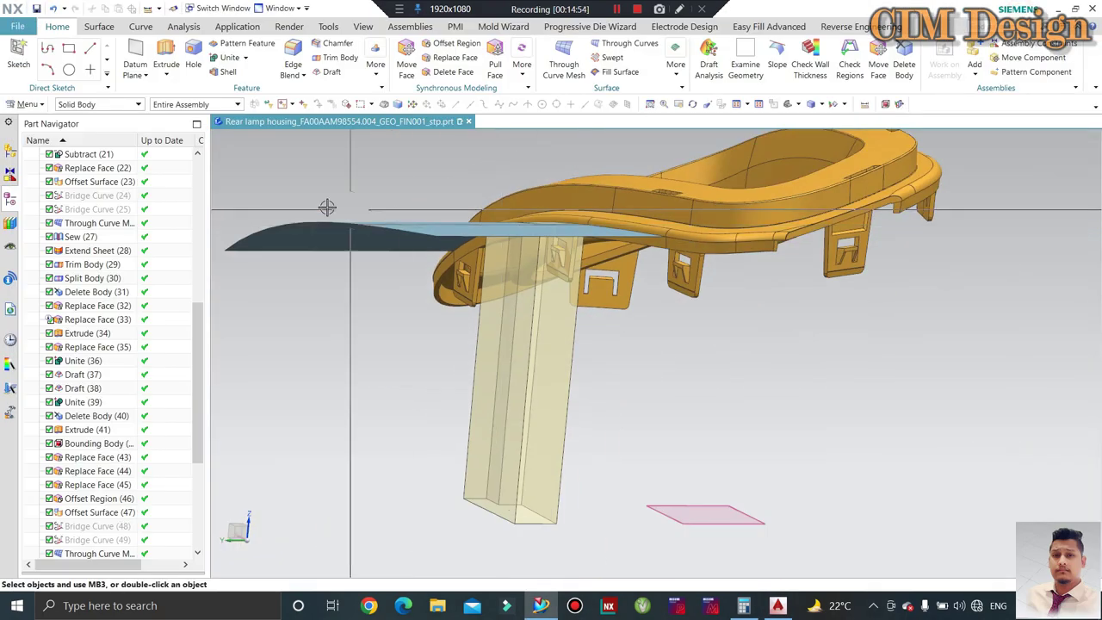
middle_drag(296, 180, 504, 301)
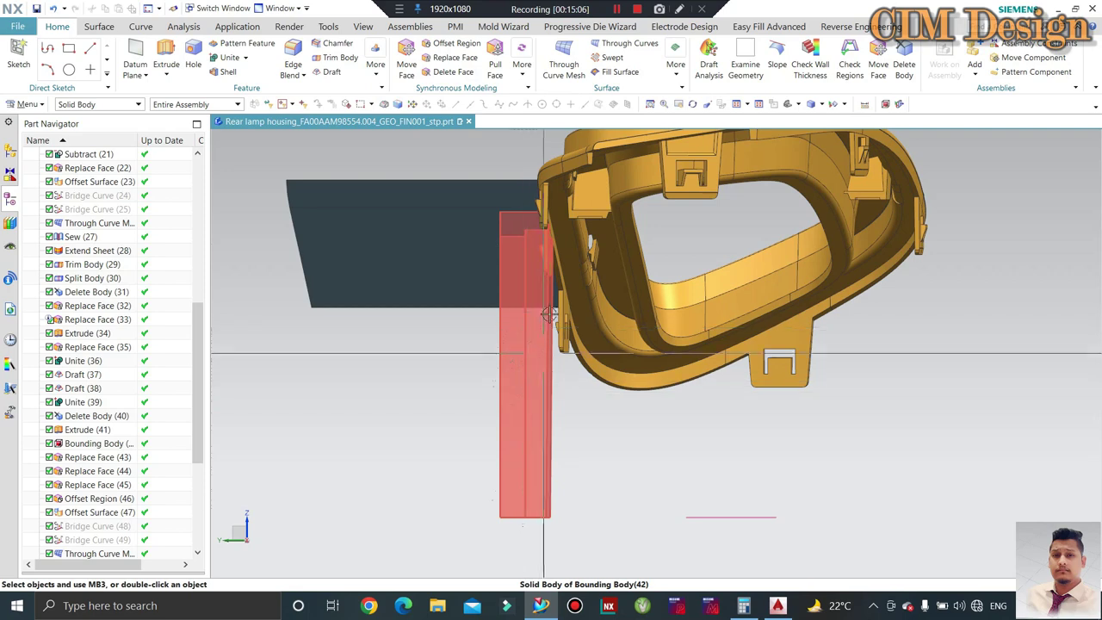
click(777, 606)
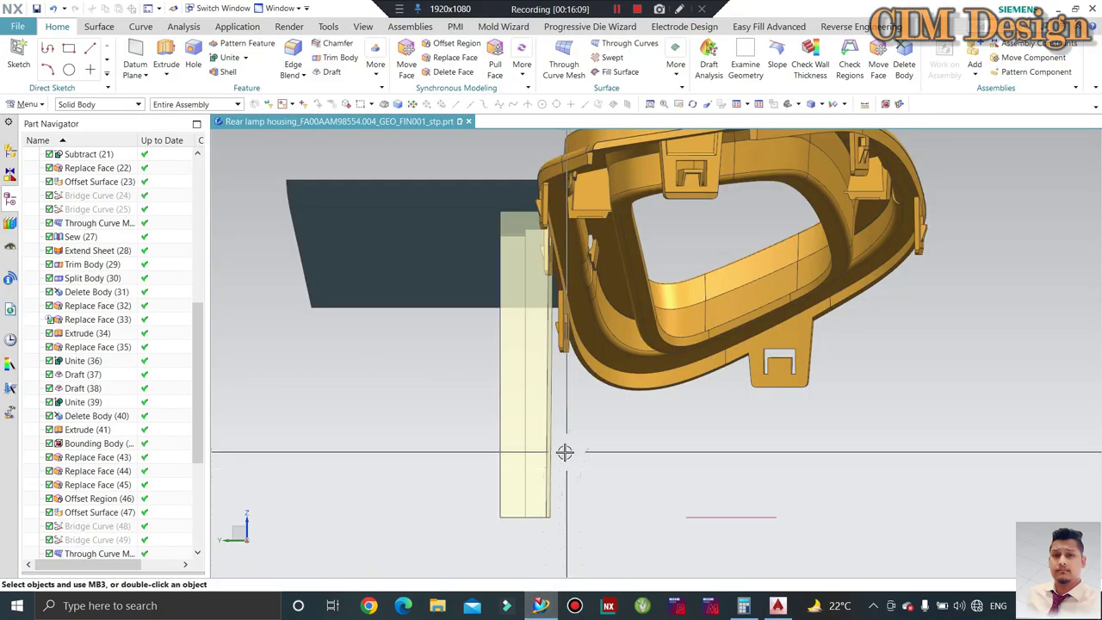
mouse_move(563, 451)
middle_down()
mouse_move(338, 345)
mouse_move(526, 346)
mouse_move(524, 373)
middle_up()
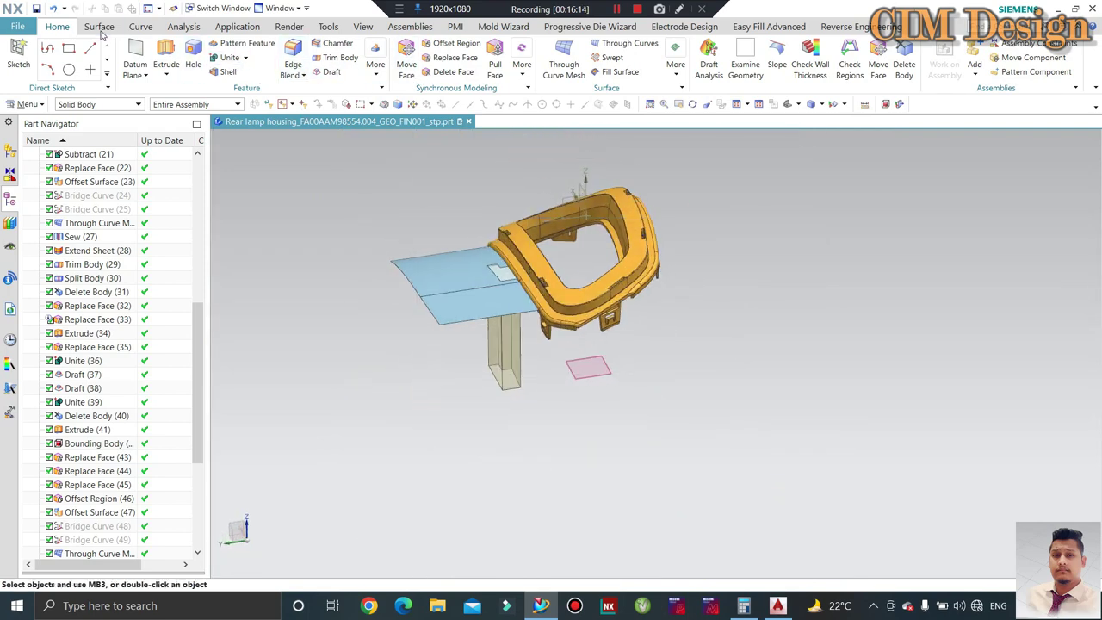
- Draft the first side of the lifter block at 10° from a fixed edge
click(328, 76)
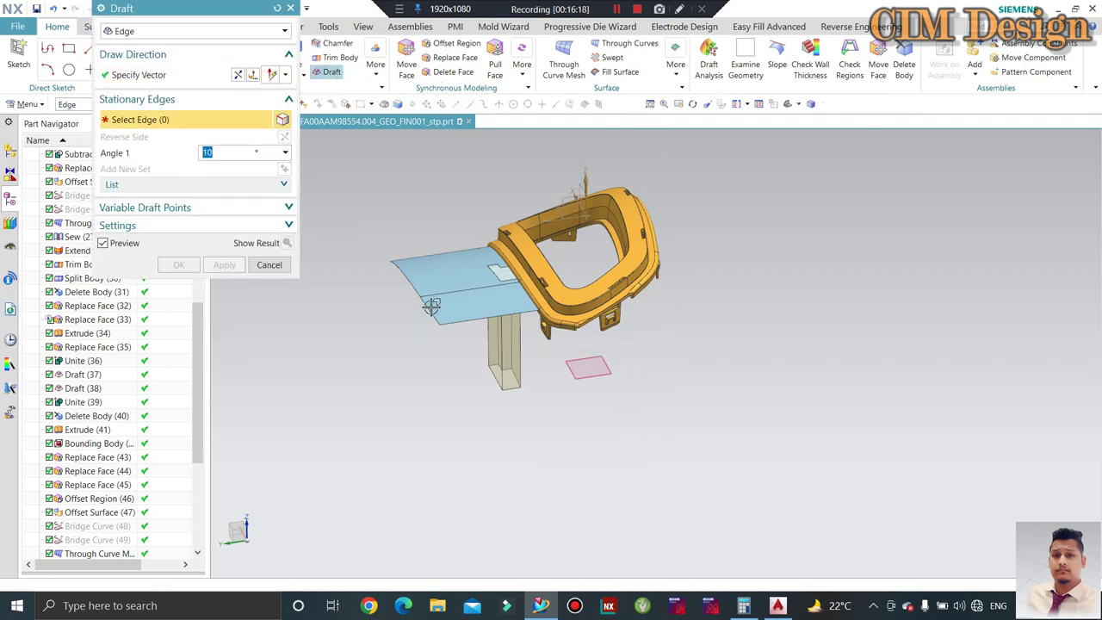
scroll(485, 369, up, 3)
scroll(485, 364, up, 3)
click(482, 364)
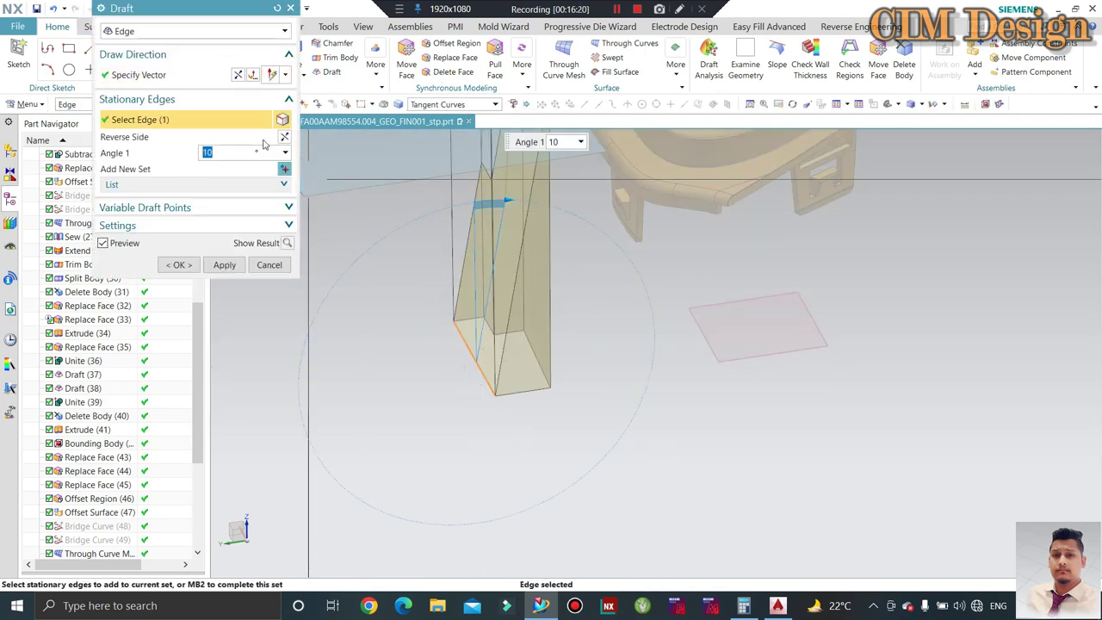
middle_drag(482, 284, 498, 200)
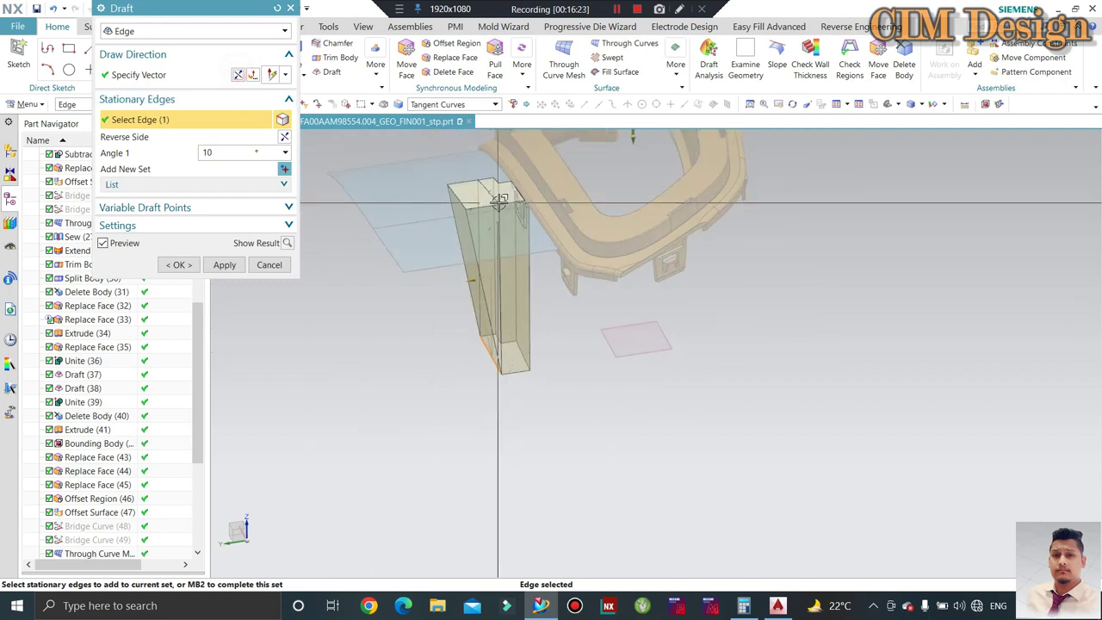
scroll(499, 199, up, 1)
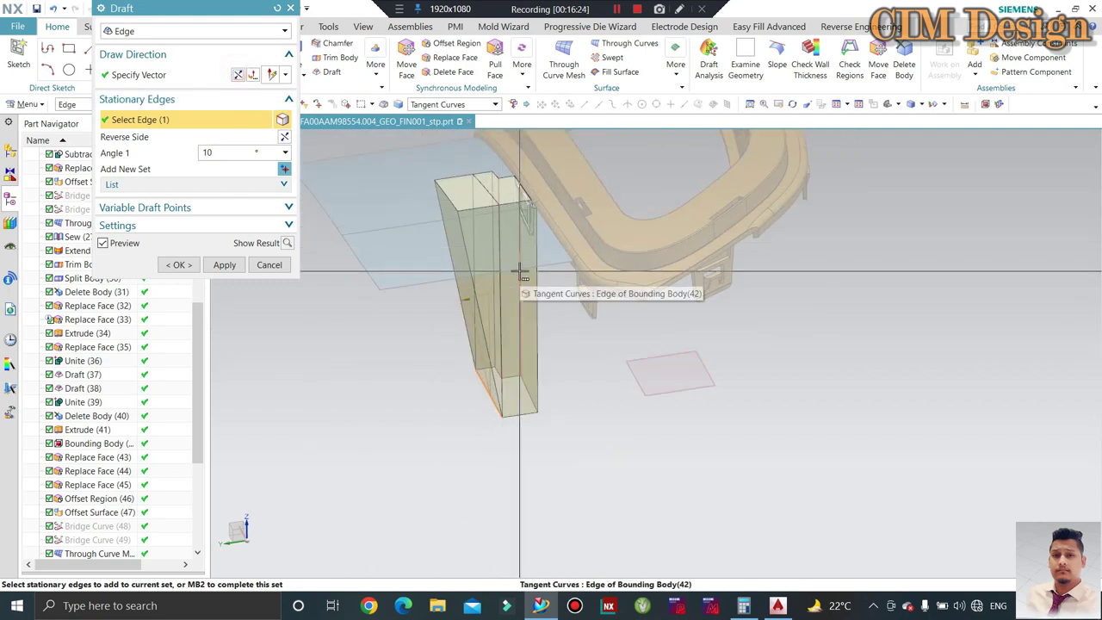
click(223, 264)
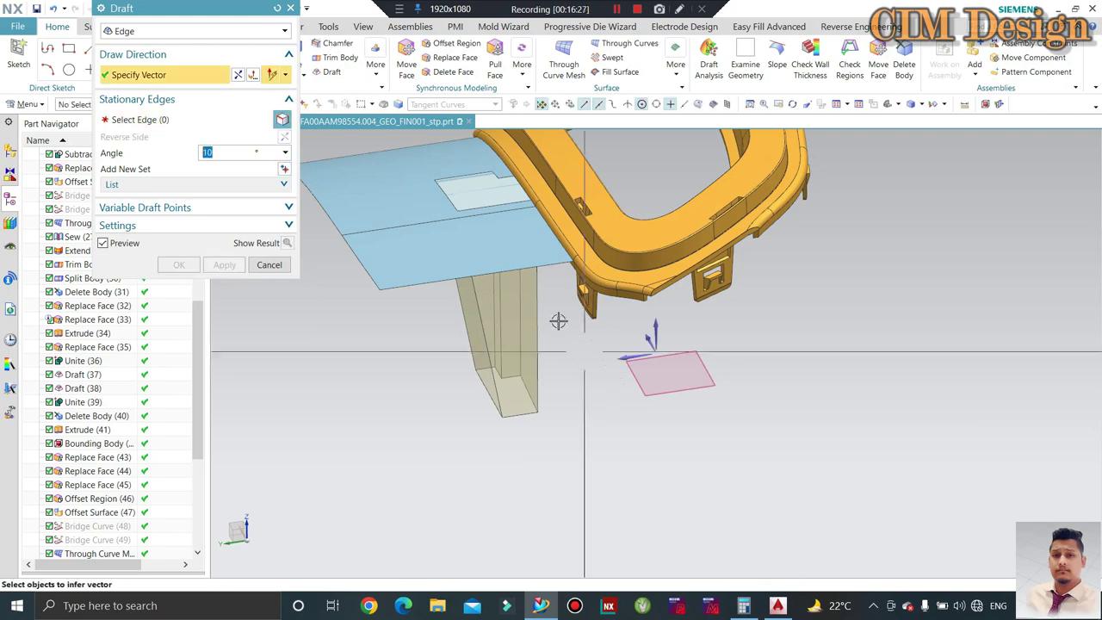
- Draft a second side at 10° using the block's bottom edge as stationary
mouse_move(580, 384)
middle_down()
mouse_move(514, 369)
mouse_move(548, 392)
middle_up()
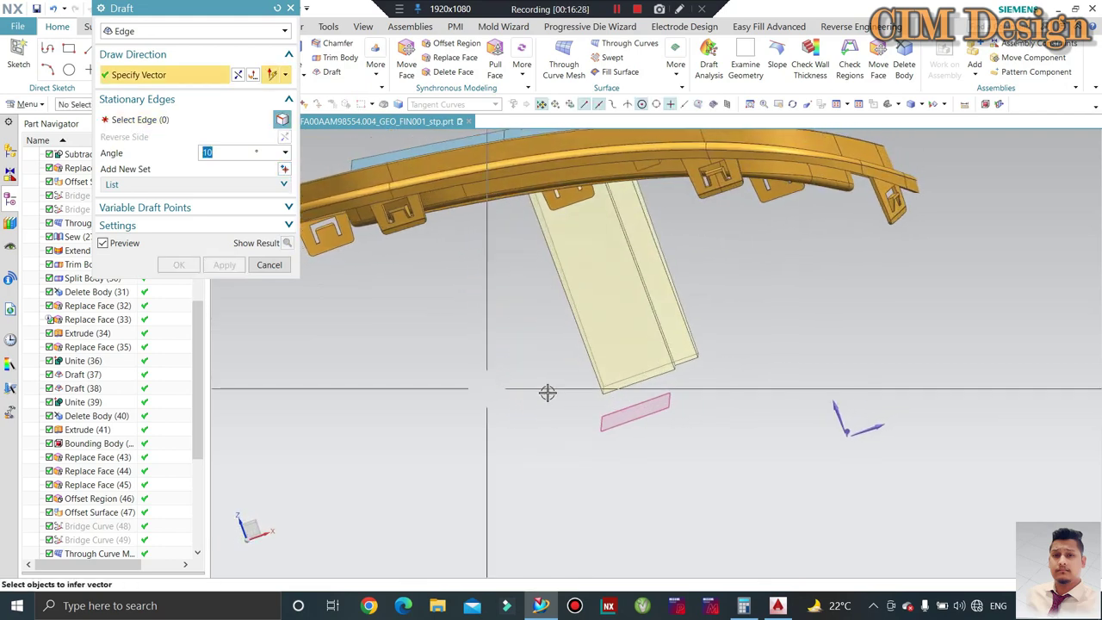
middle_click(775, 392)
mouse_move(760, 388)
middle_down()
mouse_move(731, 399)
mouse_move(730, 362)
middle_up()
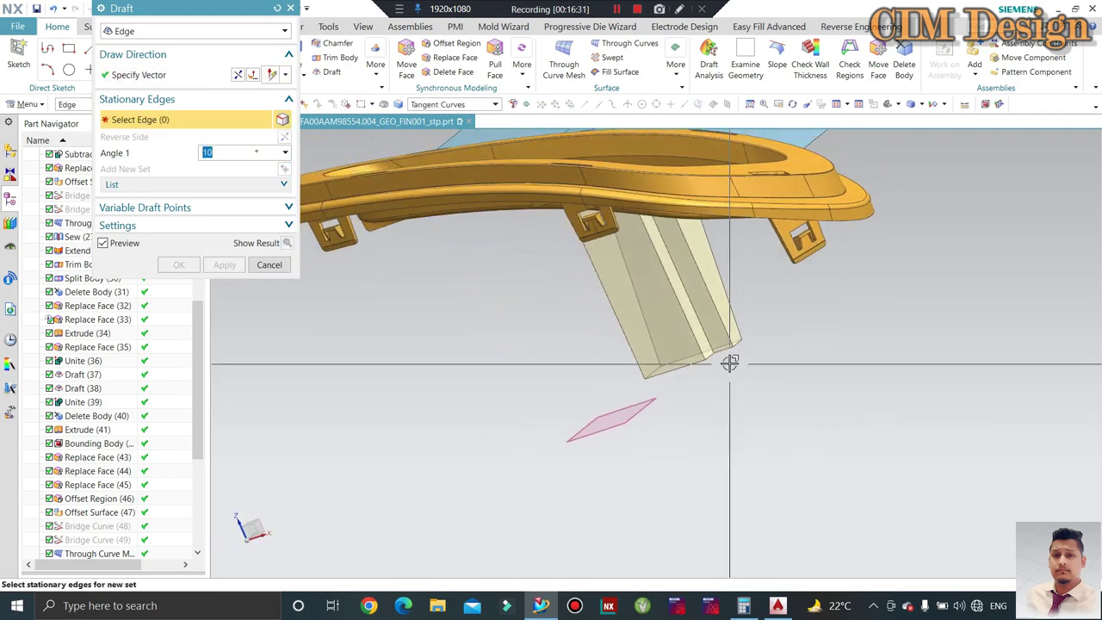
scroll(728, 357, up, 2)
click(718, 347)
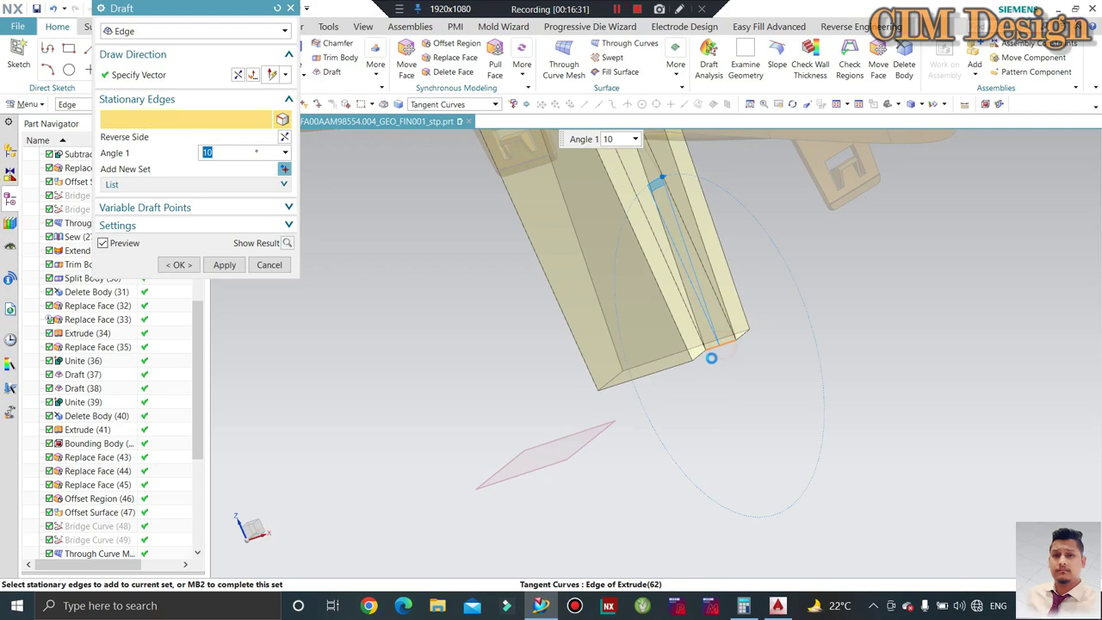
click(177, 265)
scroll(514, 320, down, 3)
mouse_move(514, 320)
middle_down()
mouse_move(612, 387)
mouse_move(618, 326)
mouse_move(638, 313)
mouse_move(802, 305)
mouse_move(819, 318)
mouse_move(591, 384)
middle_up()
- View the housing from below and measure the lifter block from its corner
scroll(560, 324, up, 3)
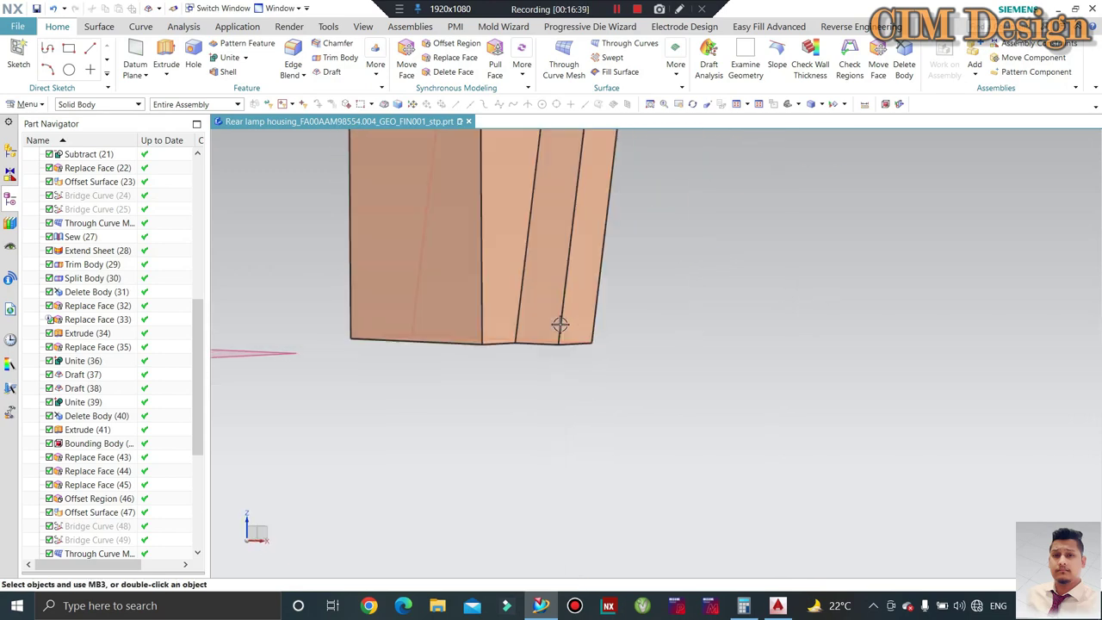
scroll(560, 325, down, 3)
mouse_move(560, 325)
middle_down()
mouse_move(542, 333)
mouse_move(731, 256)
middle_up()
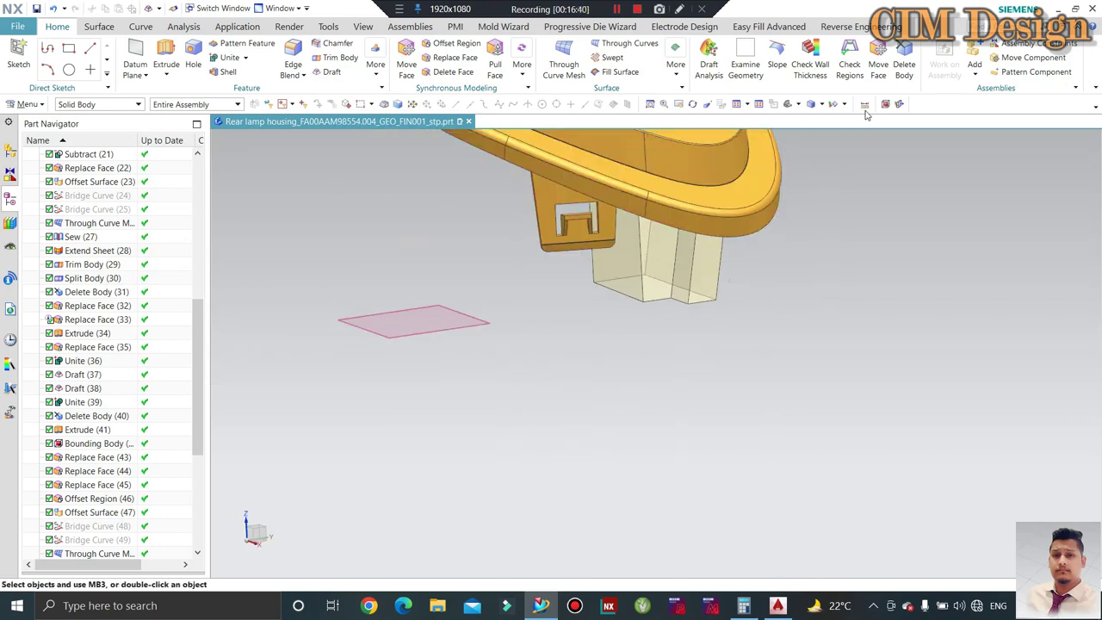
scroll(685, 310, up, 2)
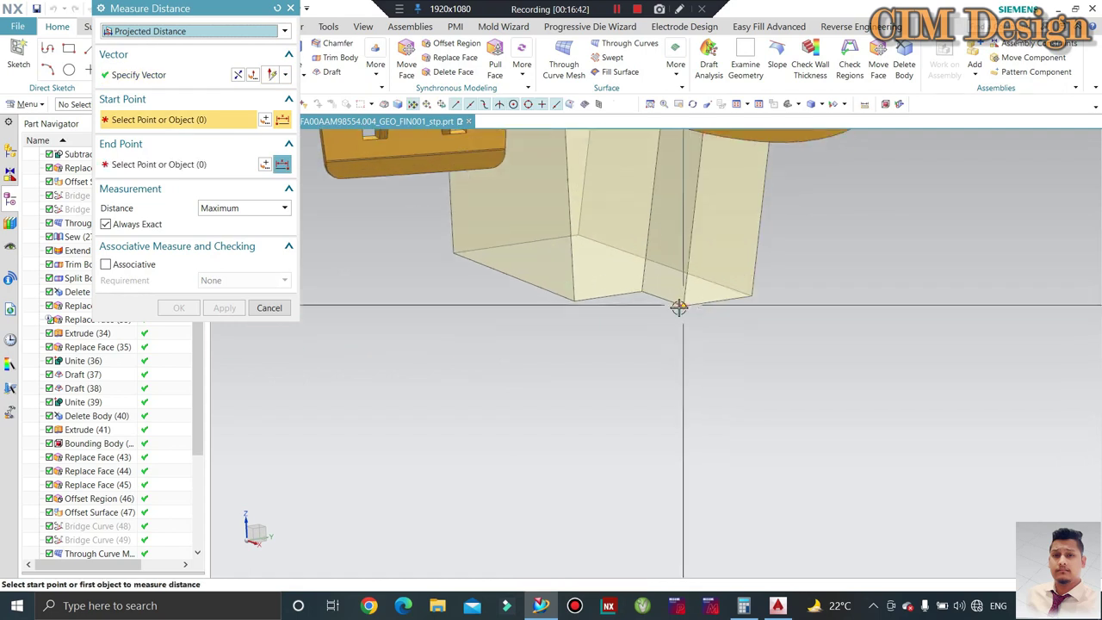
click(684, 306)
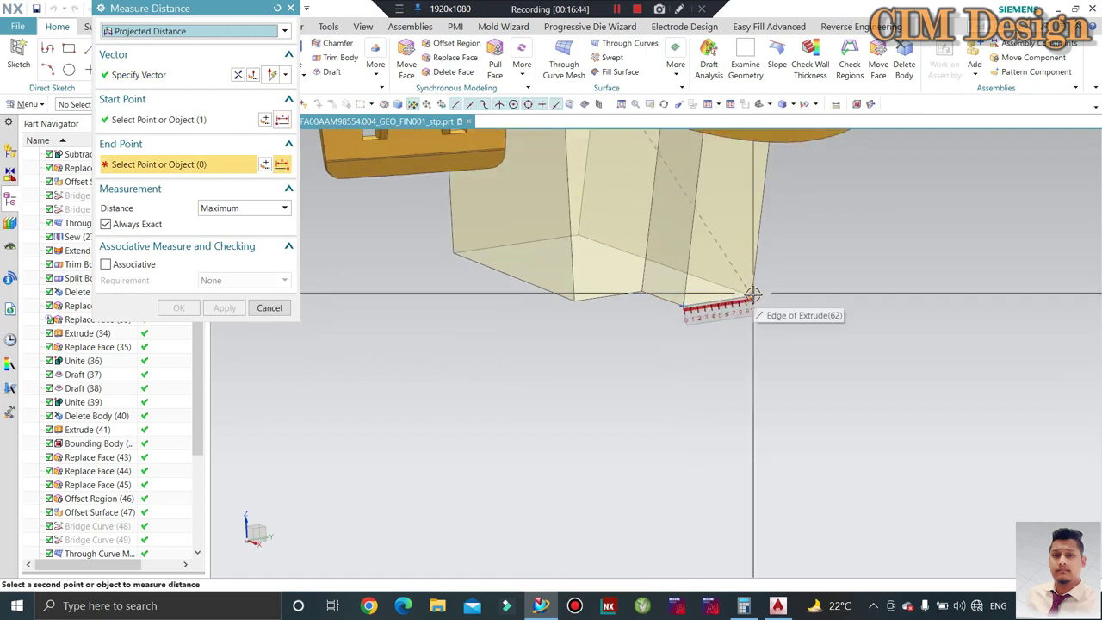
click(267, 307)
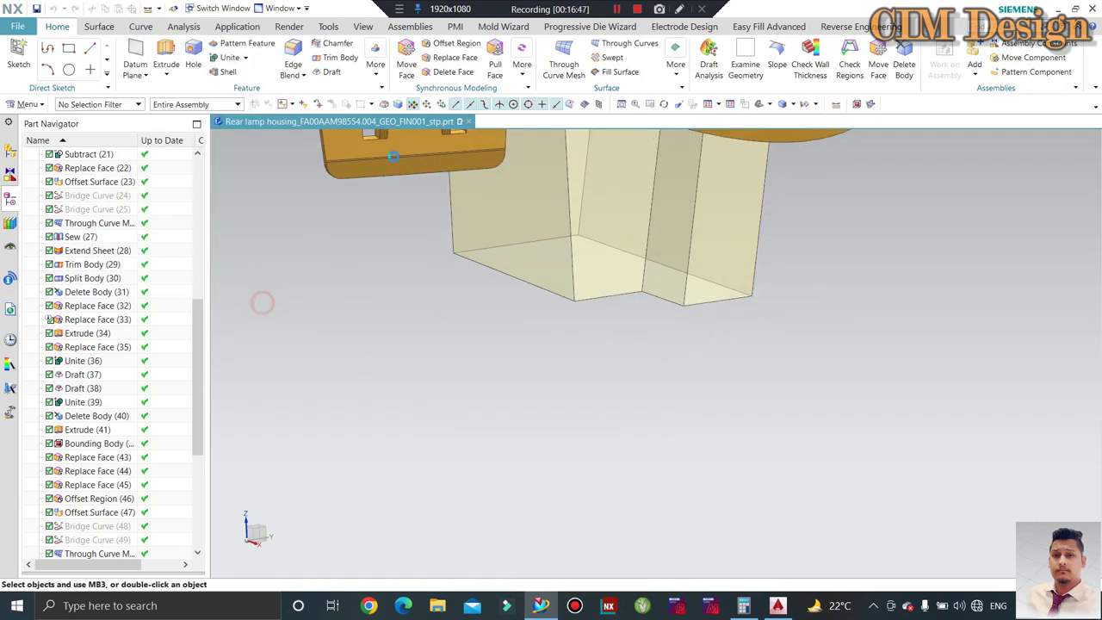
- Offset the lifter block's side face by 5 mm with Offset Region
click(454, 45)
click(660, 241)
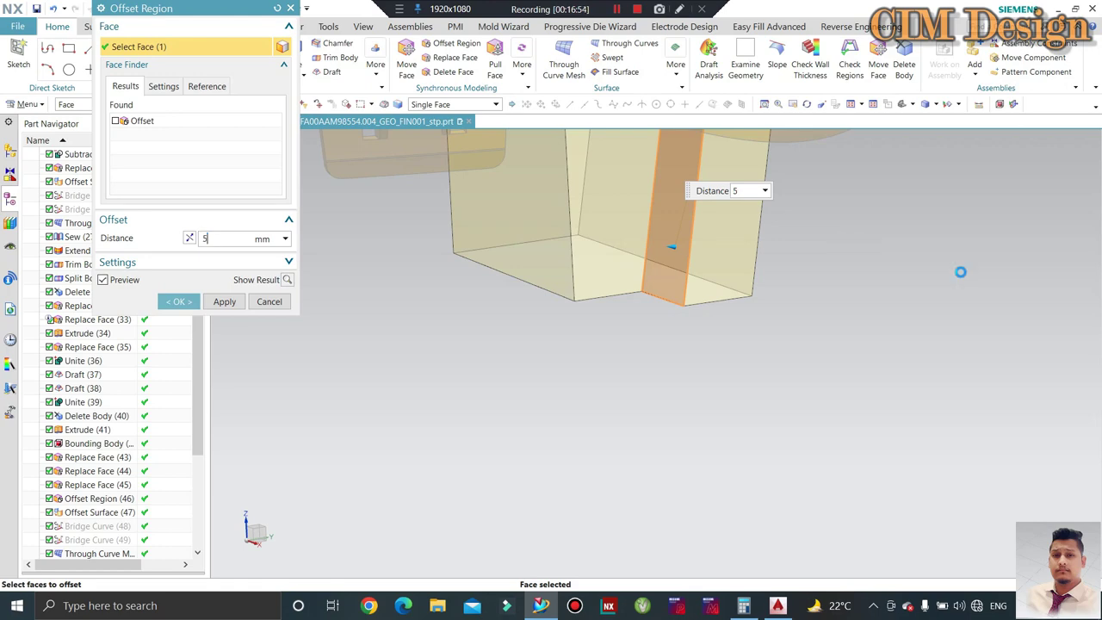
scroll(712, 352, down, 3)
scroll(717, 396, down, 2)
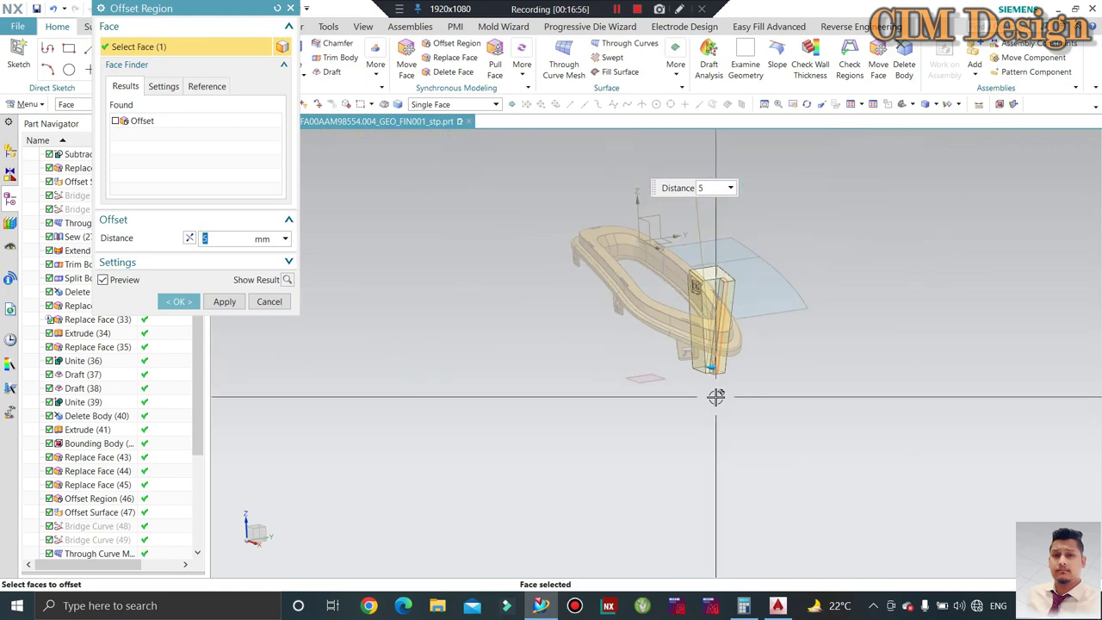
middle_drag(716, 396, 738, 312)
middle_click(732, 297)
scroll(732, 289, up, 3)
scroll(666, 298, up, 2)
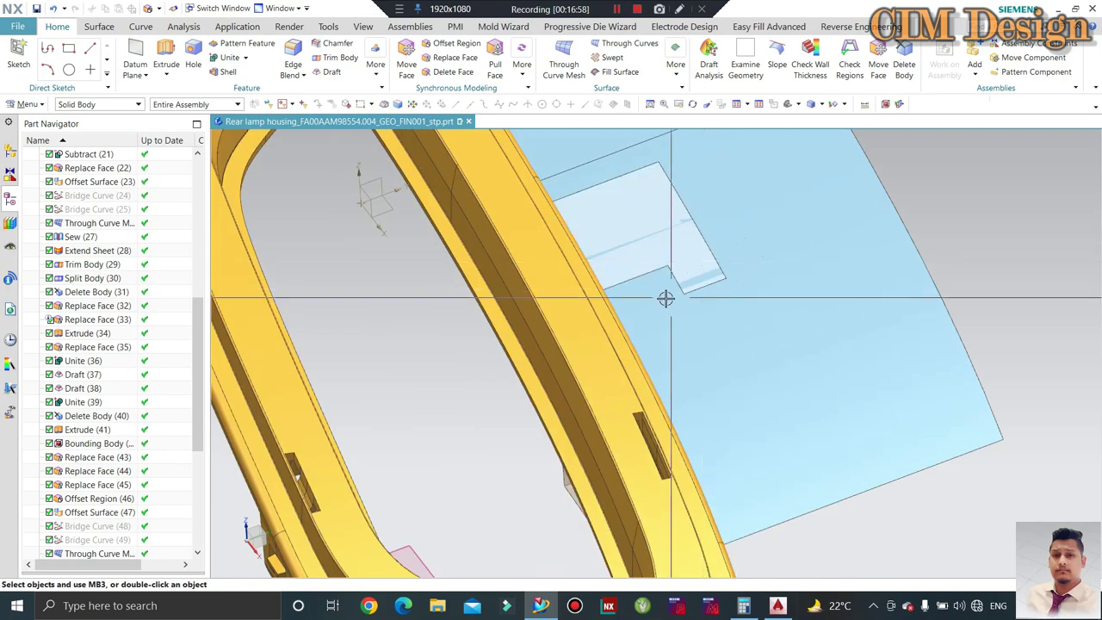
scroll(665, 298, down, 5)
mouse_move(666, 298)
middle_down()
mouse_move(603, 327)
mouse_move(551, 310)
mouse_move(408, 210)
mouse_move(534, 185)
mouse_move(492, 167)
mouse_move(405, 163)
middle_up()
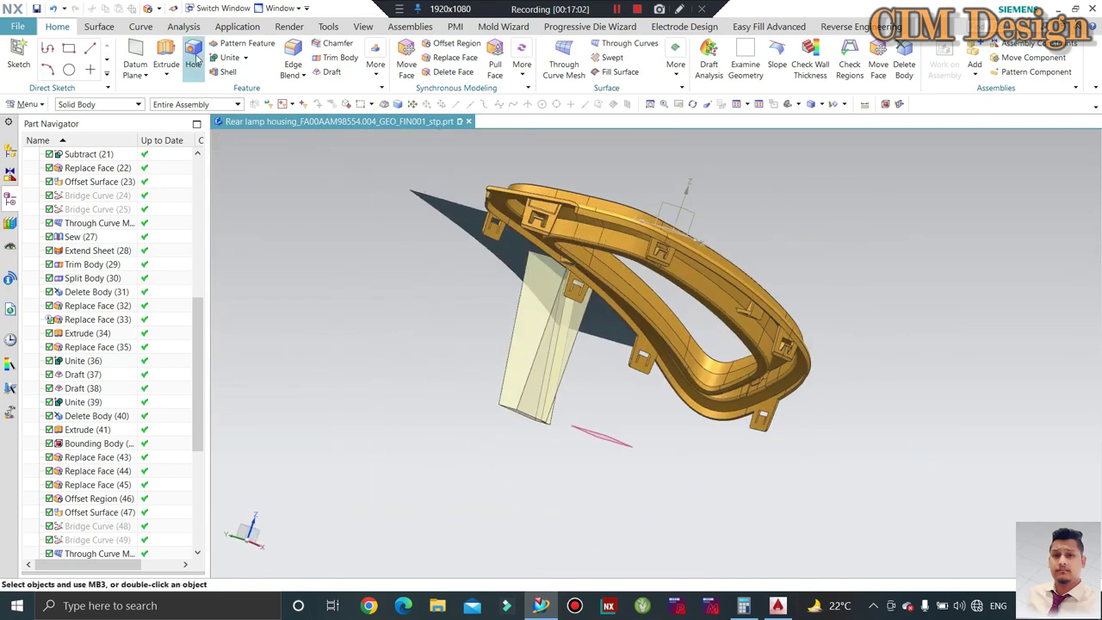
- Start a Unite on the lifter block, then cancel it
click(226, 57)
scroll(552, 302, up, 2)
scroll(551, 302, up, 3)
click(555, 293)
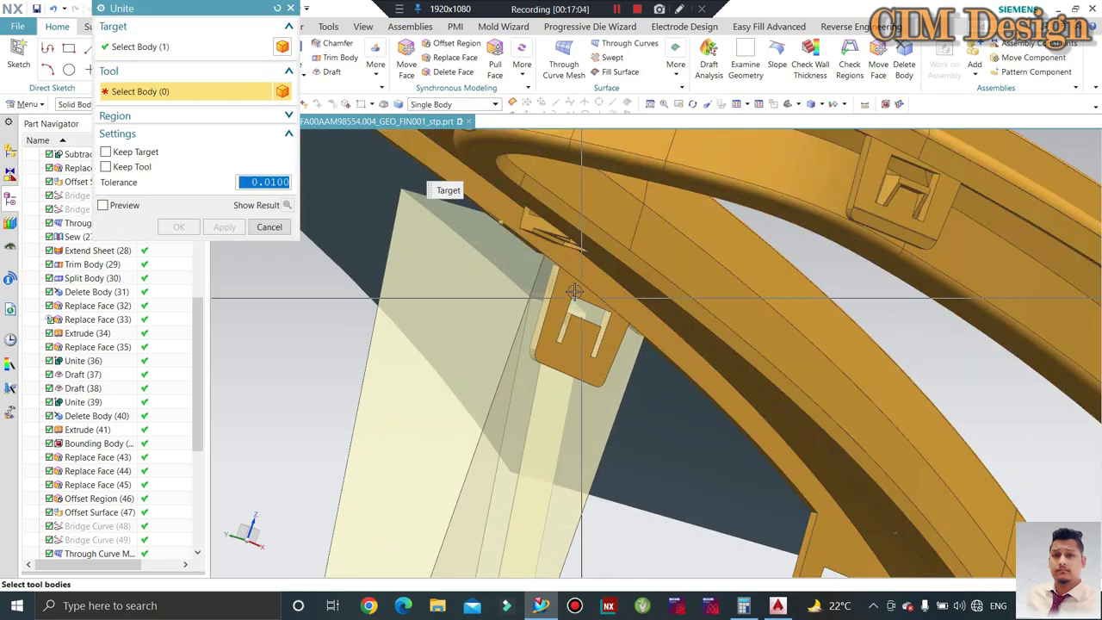
scroll(495, 254, down, 1)
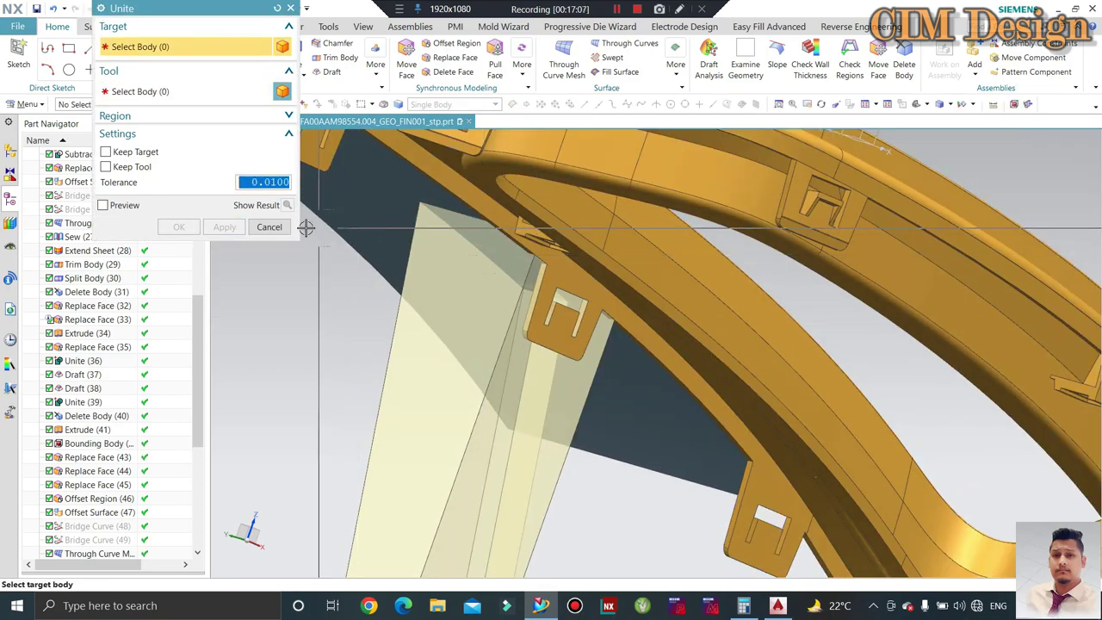
click(269, 227)
- Orbit around the whole housing for a closer look at the bounding body
scroll(375, 228, down, 3)
mouse_move(374, 228)
middle_down()
mouse_move(483, 293)
mouse_move(392, 187)
middle_up()
scroll(501, 322, up, 3)
scroll(473, 285, down, 3)
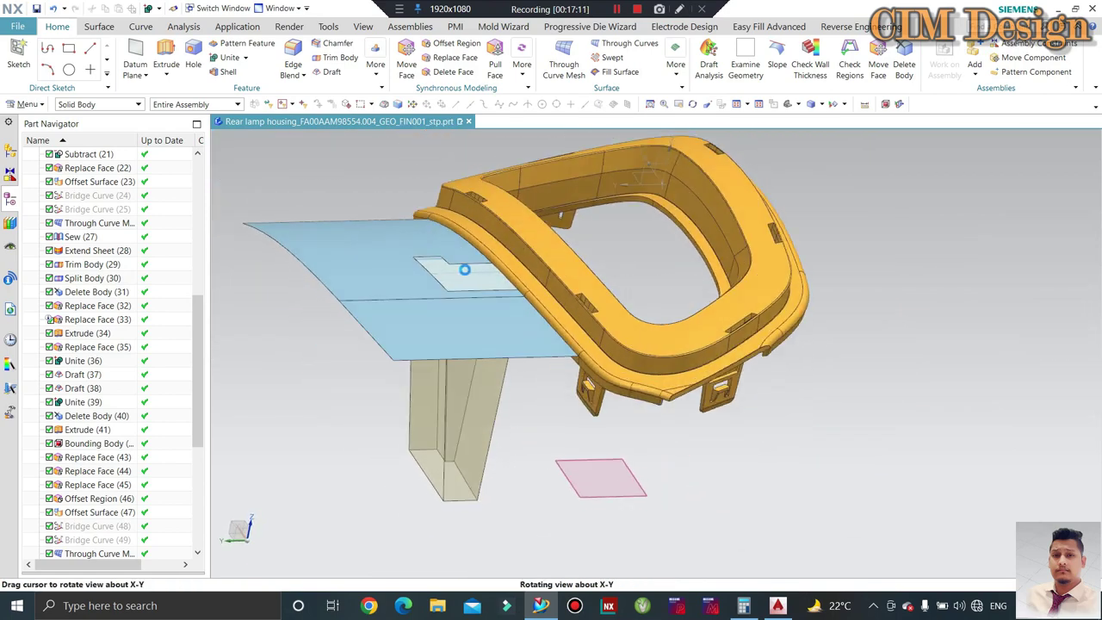
mouse_move(439, 285)
middle_down()
mouse_move(449, 322)
mouse_move(436, 288)
middle_up()
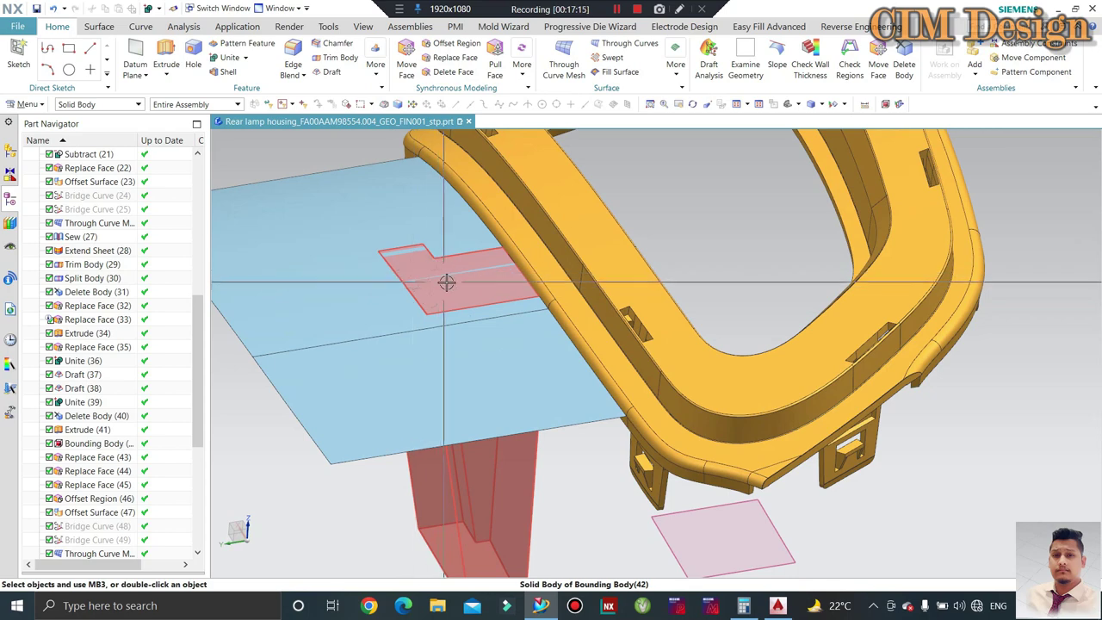
middle_drag(531, 271, 453, 285)
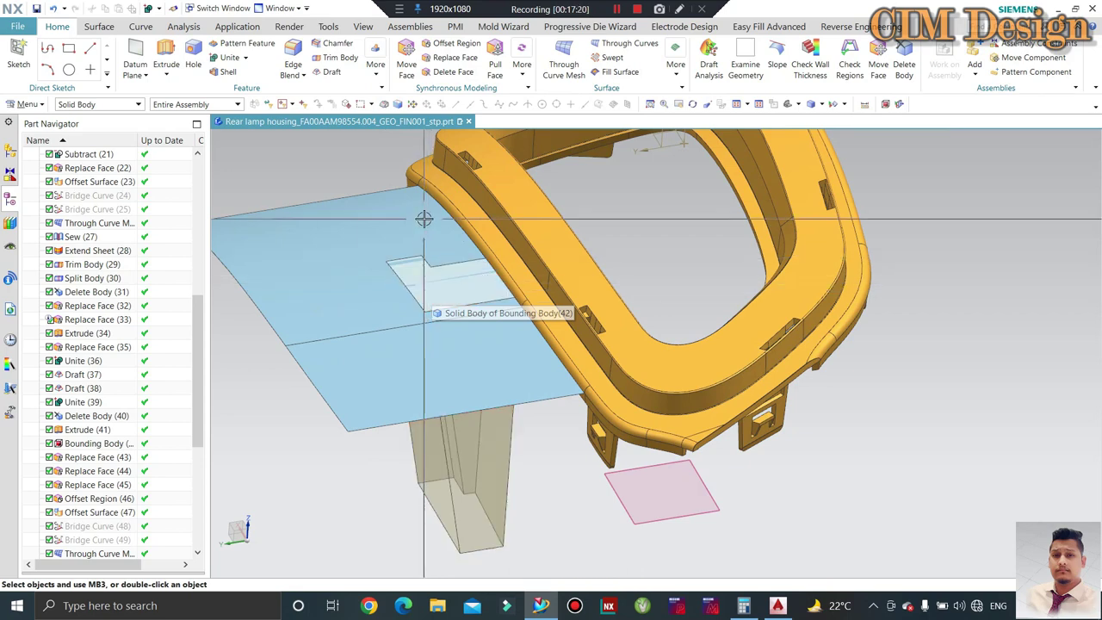
- Hide the yellow housing body to expose the bounding body and sheet
click(534, 302)
key(ctrl+b)
mouse_move(534, 302)
middle_down()
mouse_move(517, 438)
mouse_move(527, 392)
mouse_move(473, 244)
middle_up()
scroll(473, 244, up, 5)
scroll(473, 244, up, 2)
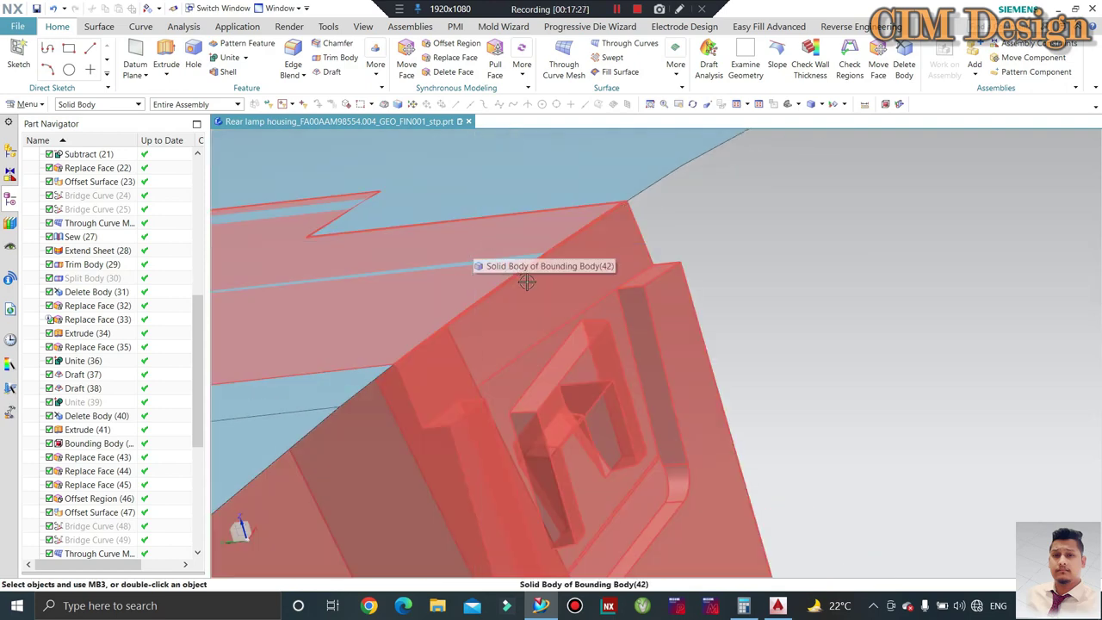
middle_drag(525, 280, 574, 322)
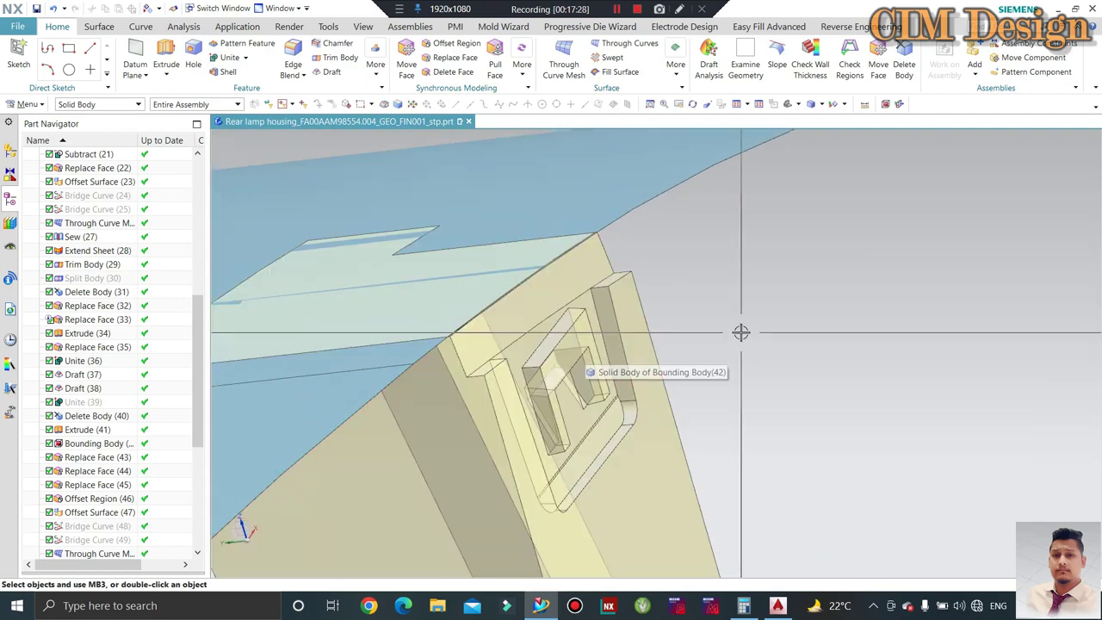
- Inspect the blue parting sheet and lifter from above, the side and isometric views
mouse_move(740, 329)
middle_down()
mouse_move(595, 332)
mouse_move(623, 323)
middle_up()
scroll(546, 310, up, 3)
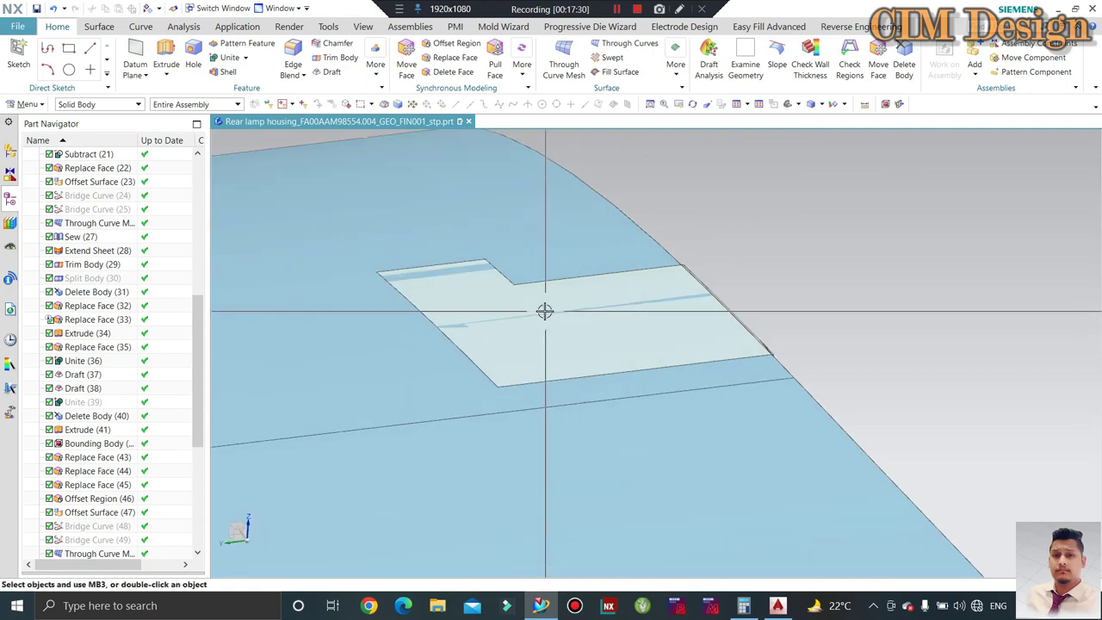
scroll(522, 368, up, 2)
scroll(608, 311, down, 2)
scroll(608, 311, down, 1)
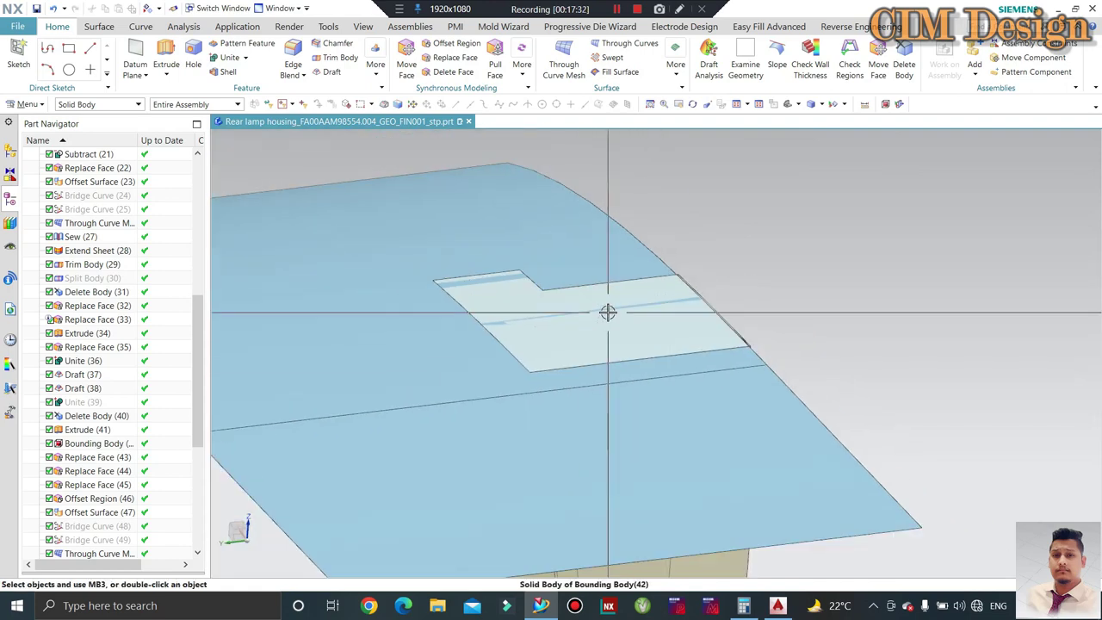
scroll(728, 278, down, 2)
scroll(574, 249, down, 2)
scroll(574, 249, down, 1)
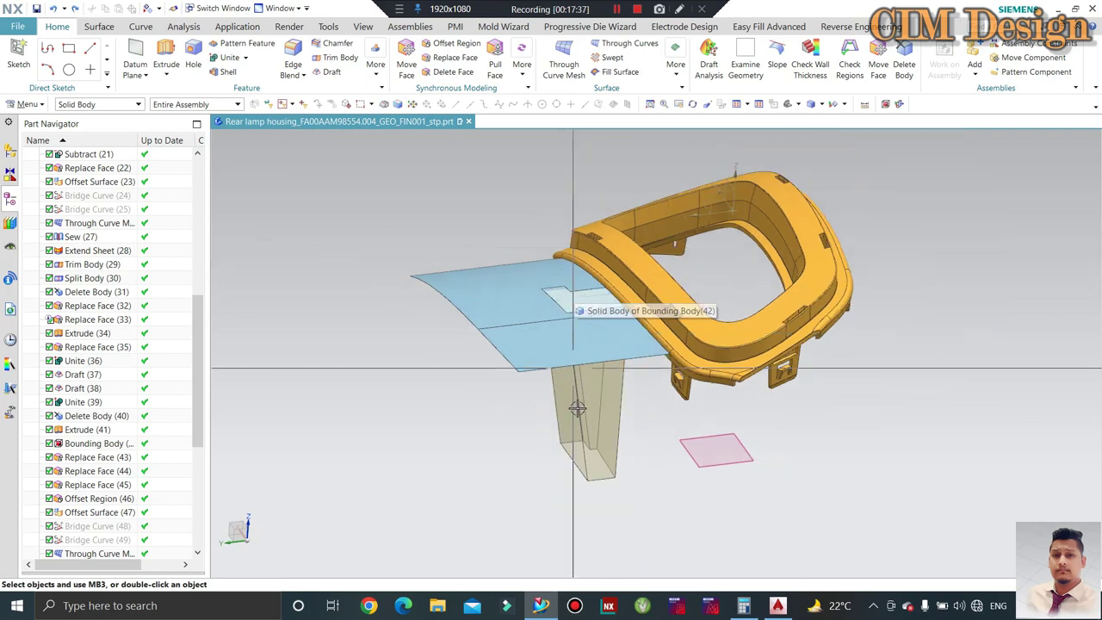
mouse_move(584, 257)
middle_down()
mouse_move(664, 529)
mouse_move(608, 485)
mouse_move(676, 471)
middle_up()
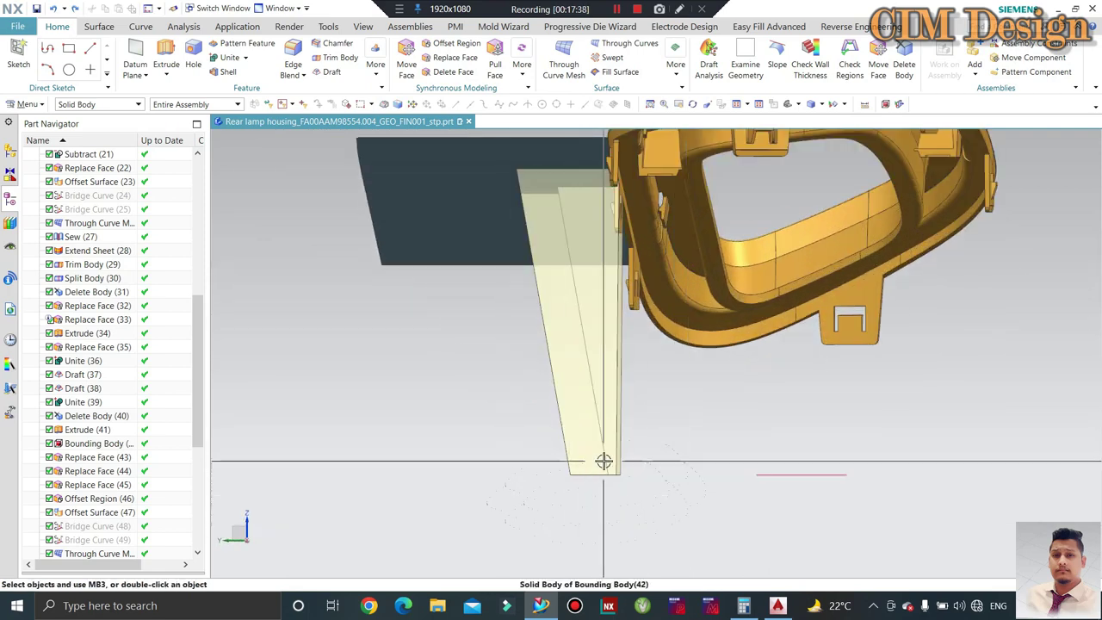
mouse_move(536, 398)
middle_down()
mouse_move(560, 404)
mouse_move(563, 425)
middle_up()
scroll(563, 424, up, 3)
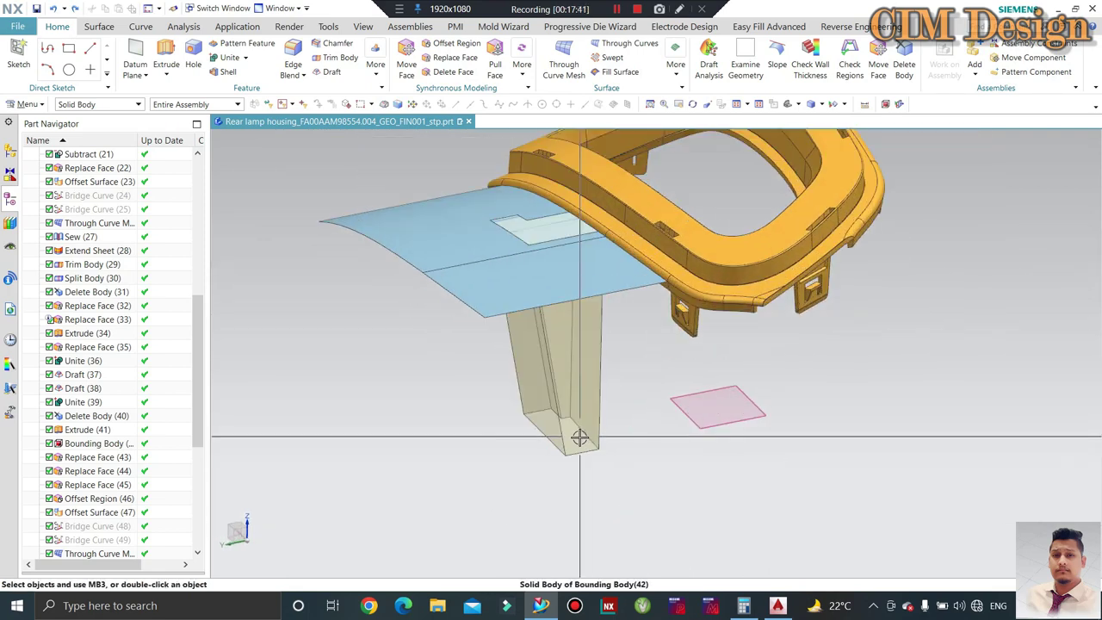
scroll(580, 437, up, 2)
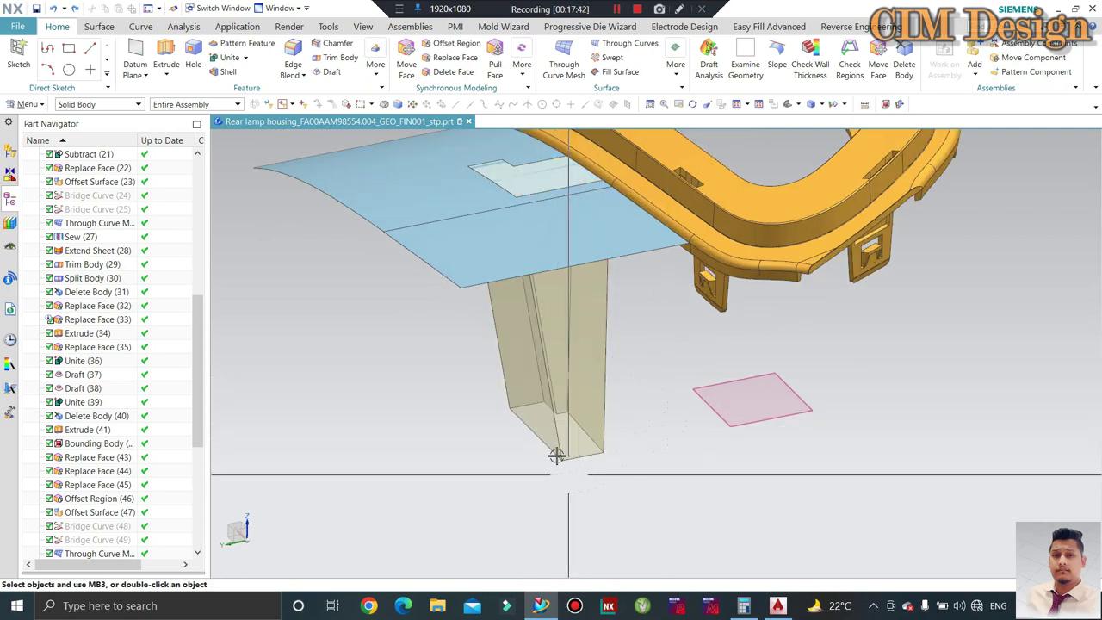
- Select the tan bounding body and check the tall lifter beside the housing
click(558, 345)
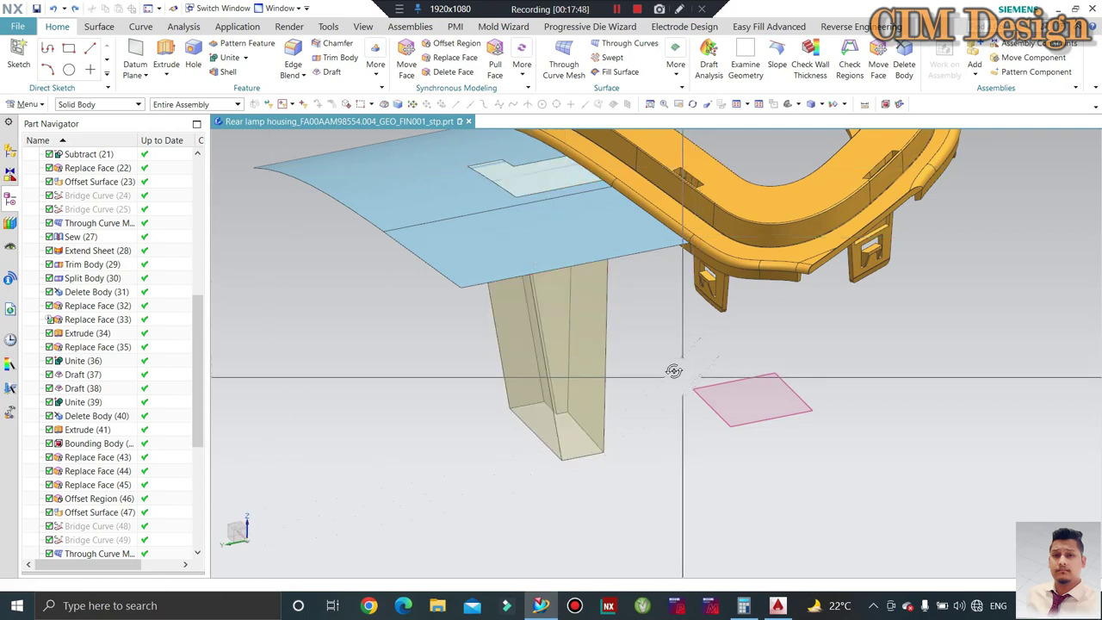
middle_drag(674, 371, 668, 381)
mouse_move(393, 425)
middle_down()
mouse_move(287, 502)
mouse_move(617, 387)
mouse_move(533, 316)
mouse_move(617, 384)
mouse_move(645, 364)
mouse_move(618, 357)
mouse_move(627, 395)
mouse_move(580, 366)
mouse_move(603, 405)
middle_up()
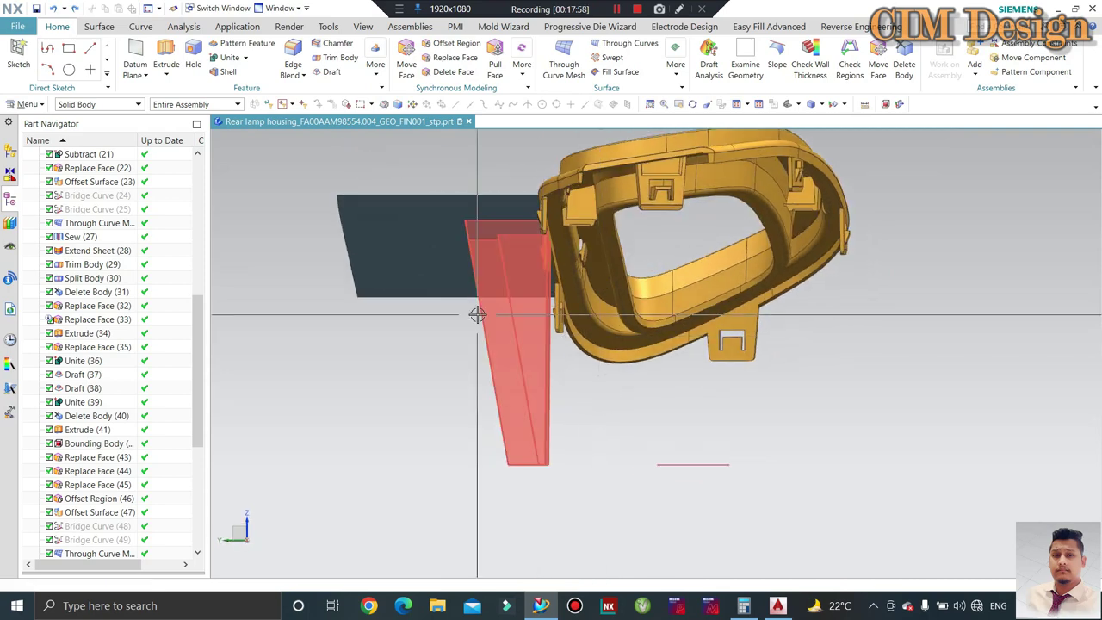
middle_drag(531, 353, 640, 364)
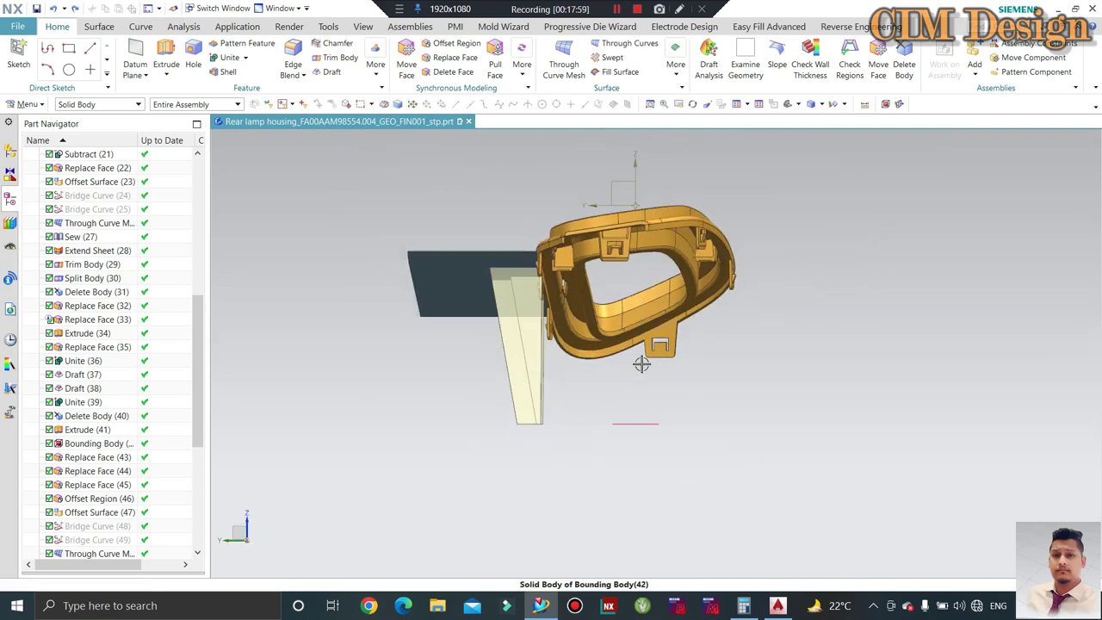
- Slide the wedge body along its left edge with Move Object's On Curve Vector
key(ctrl+t)
click(521, 352)
click(137, 109)
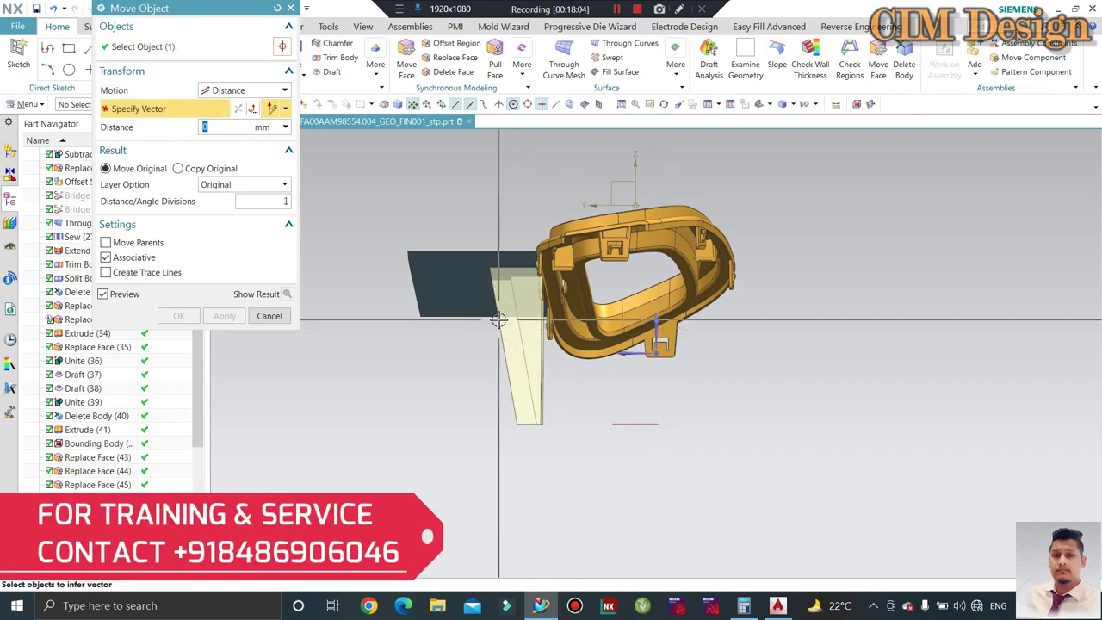
click(285, 108)
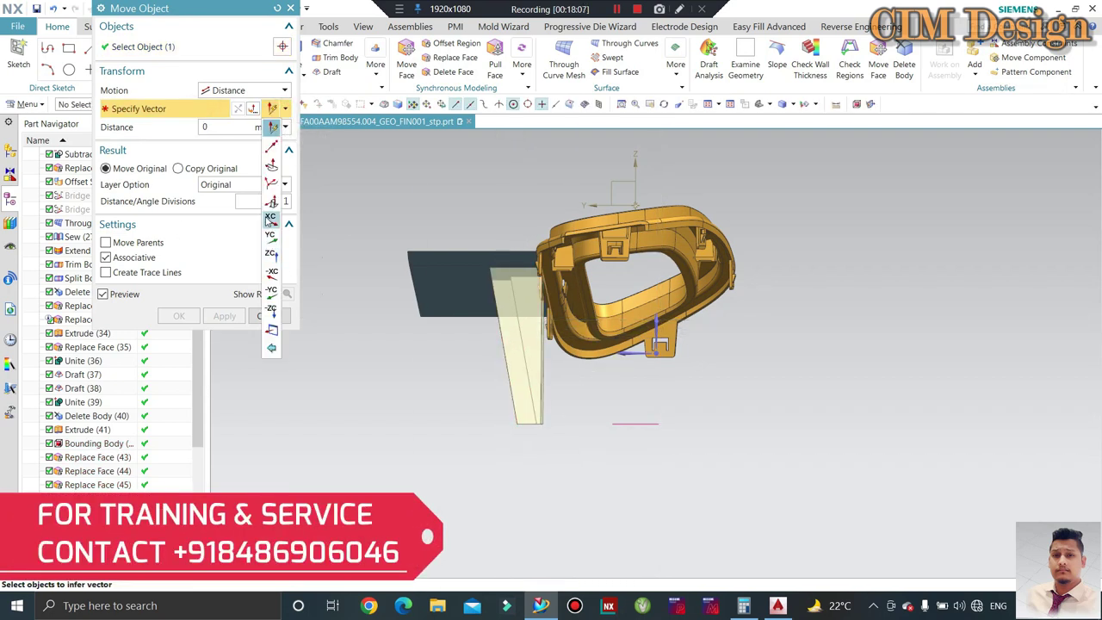
click(273, 186)
click(503, 346)
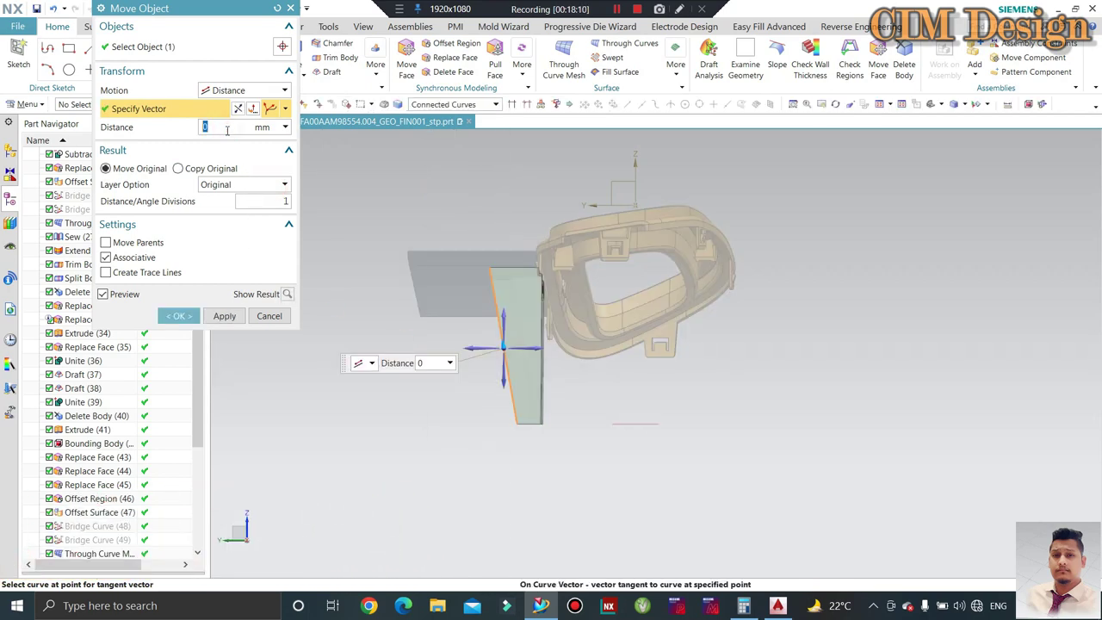
click(237, 127)
text(30)
key(Return)
key(Return)
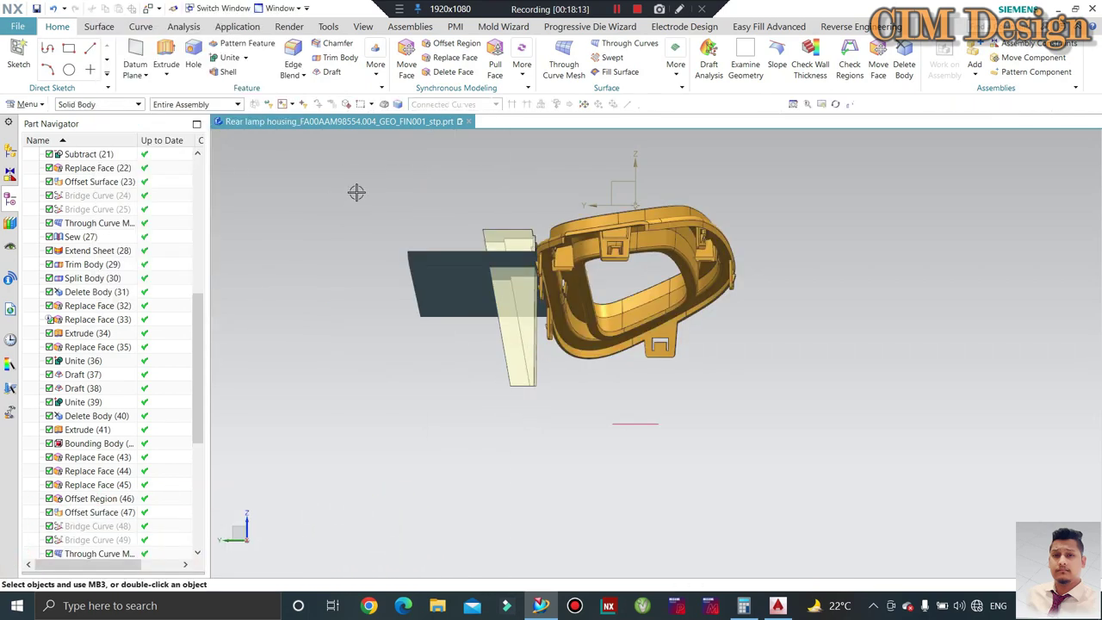
- Hide the dark extrude slab with Immediate Hide
key(ctrl+shift+i)
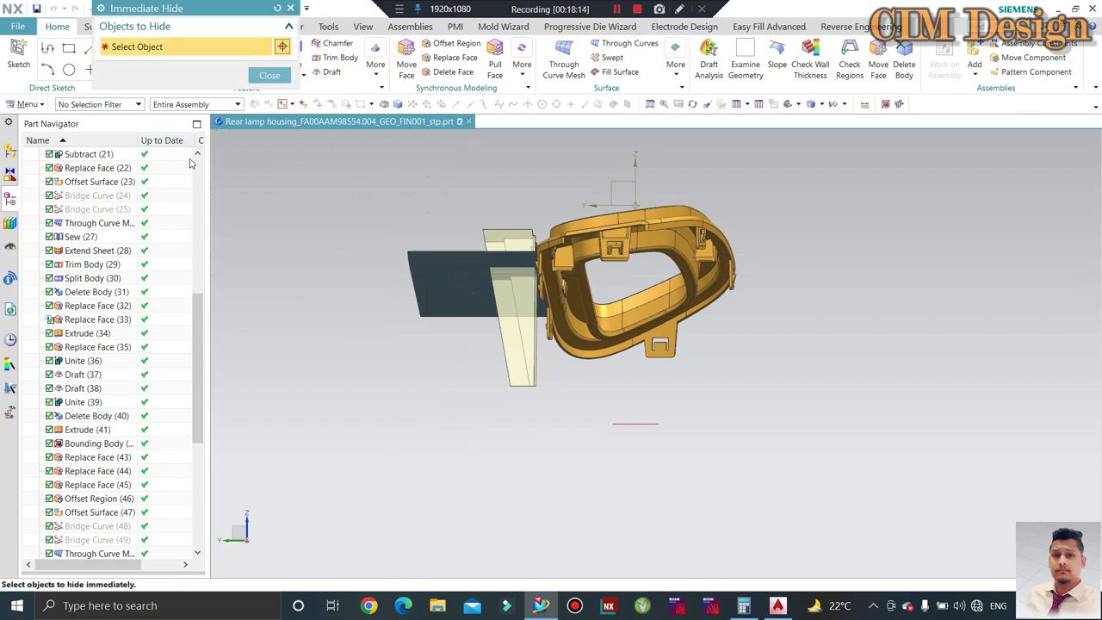
click(457, 266)
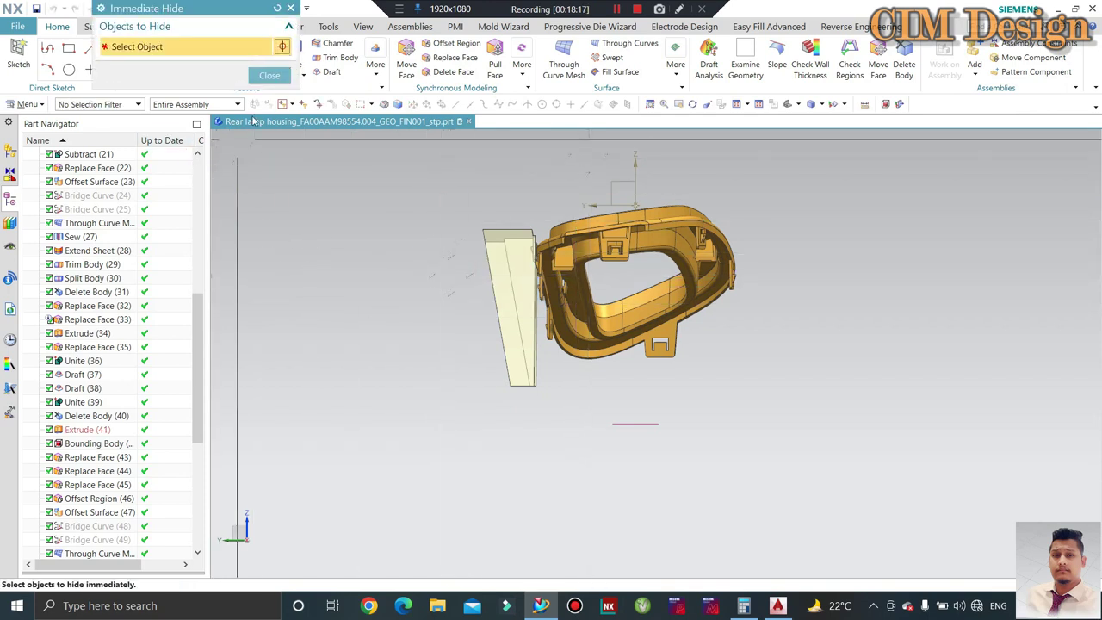
key(Escape)
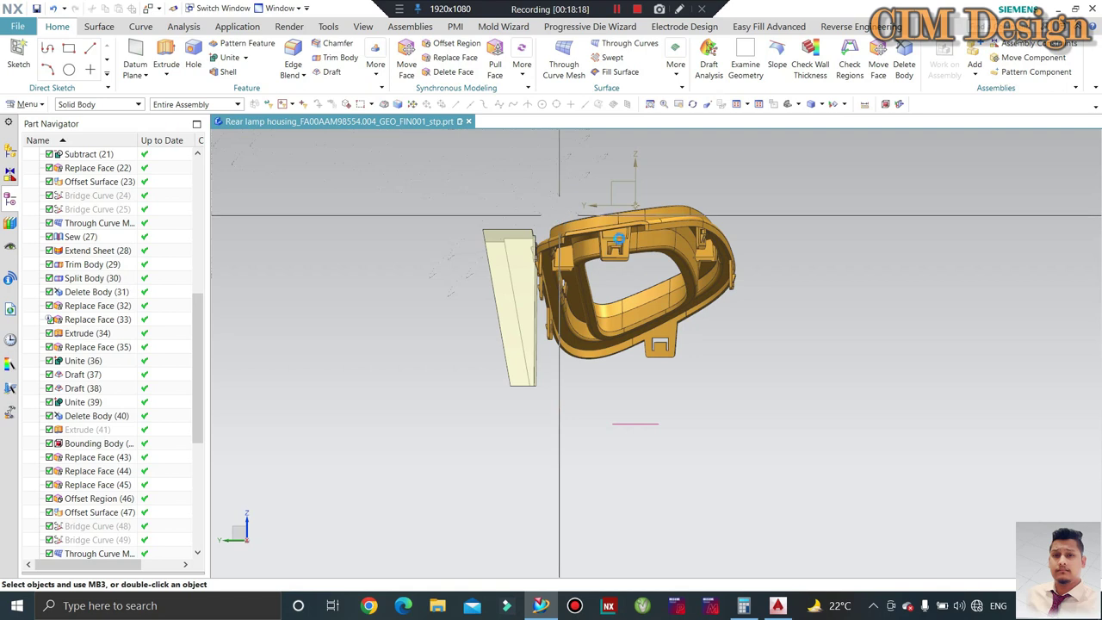
- Move the rear lamp housing 30 mm along Z
key(ctrl+t)
click(620, 241)
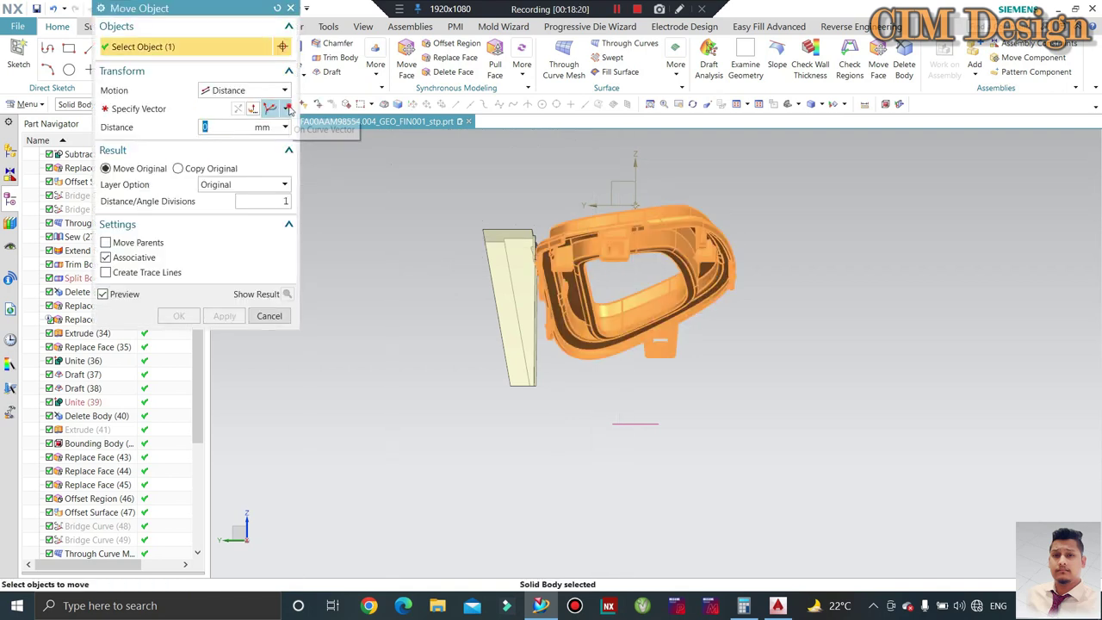
click(270, 108)
click(658, 319)
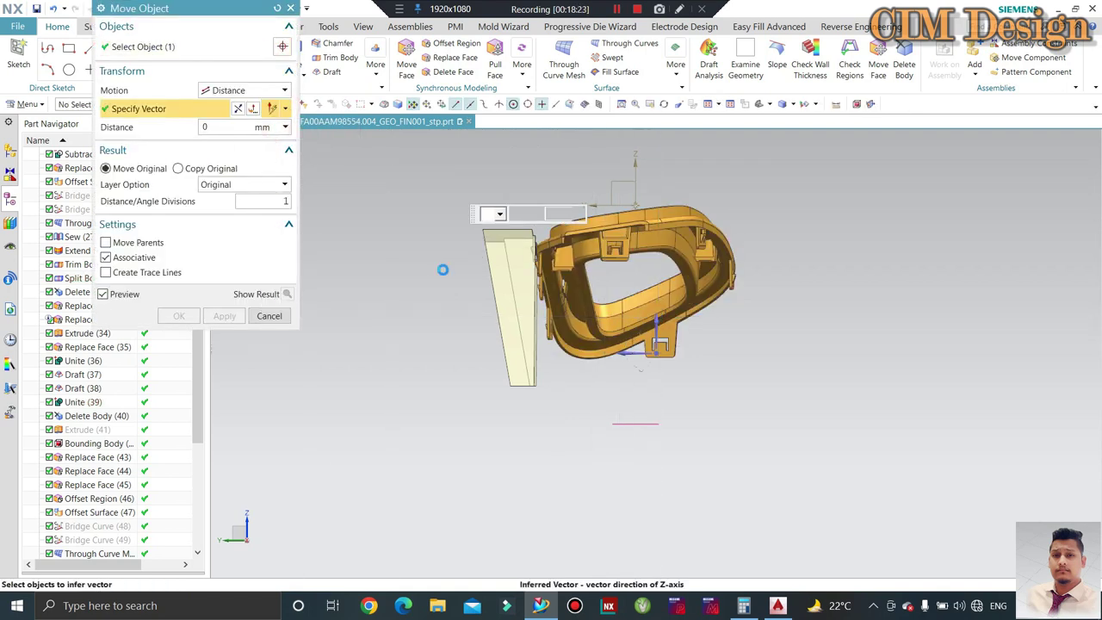
click(227, 122)
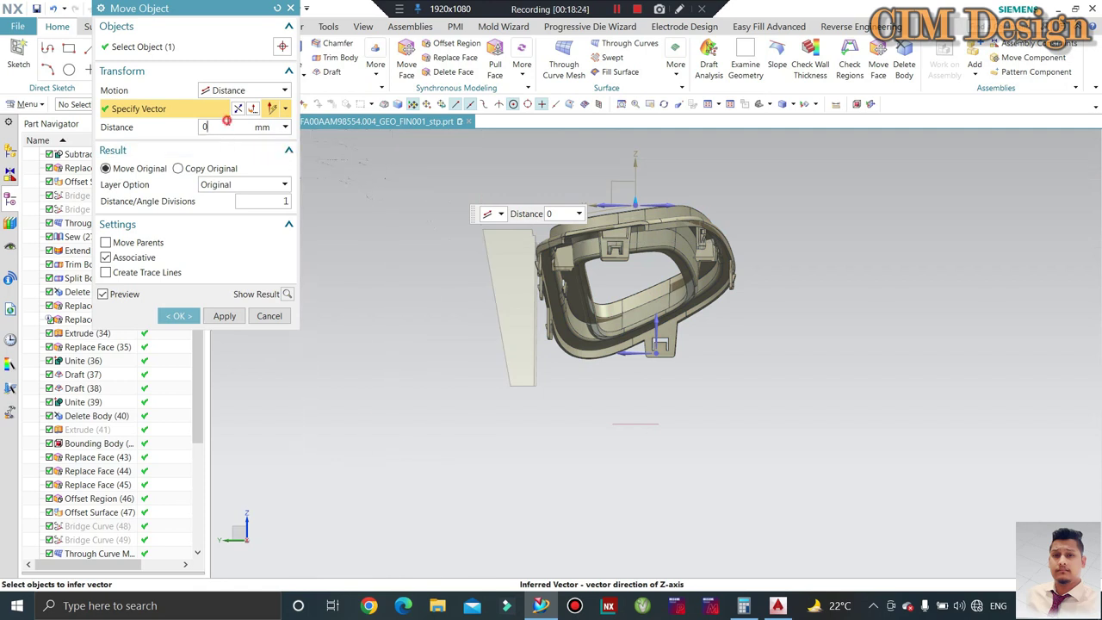
text(30)
key(Return)
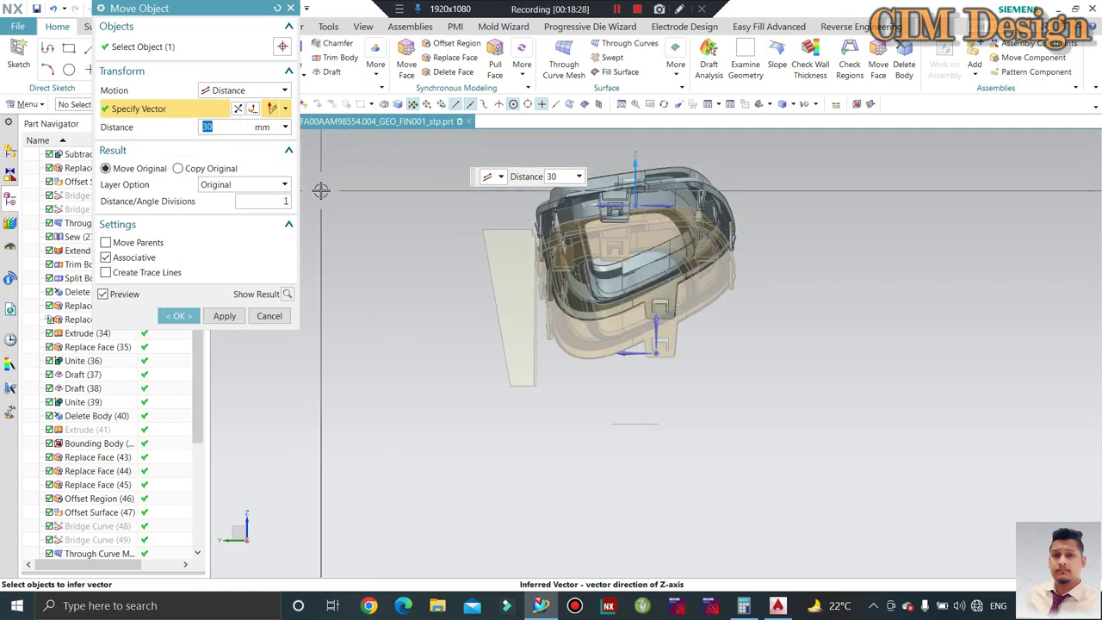
middle_click(436, 221)
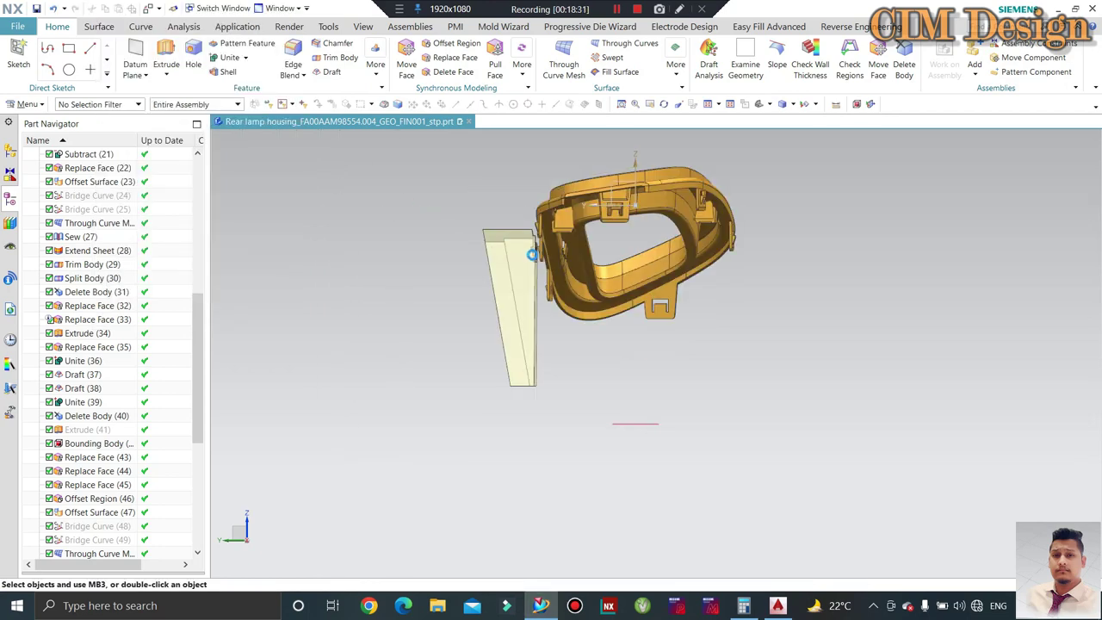
scroll(532, 254, up, 2)
scroll(532, 253, up, 2)
scroll(532, 250, up, 2)
scroll(533, 247, up, 2)
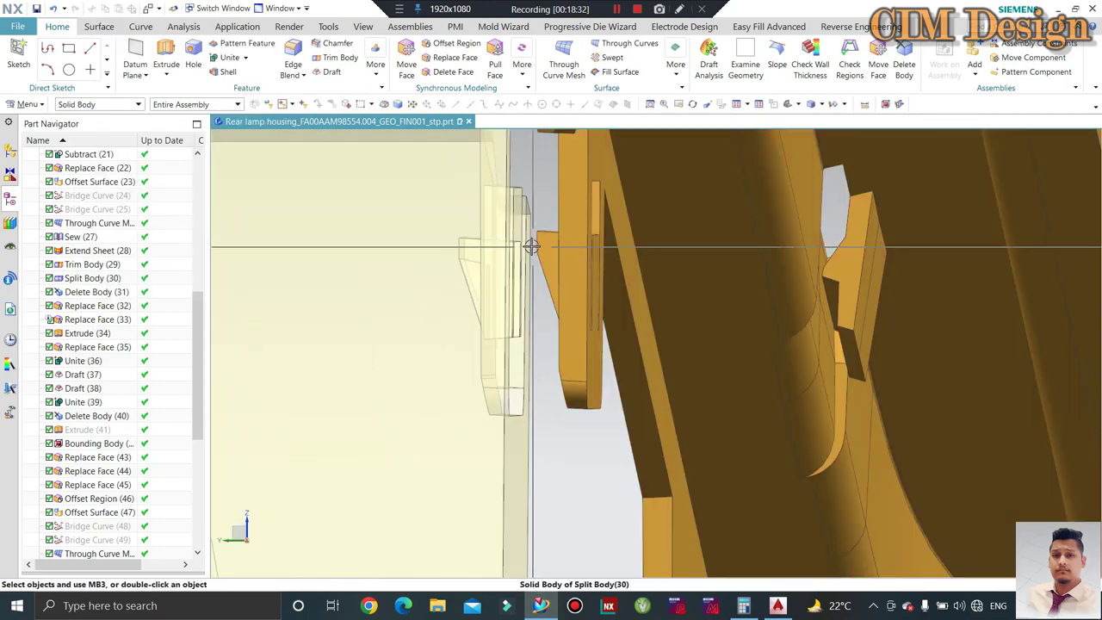
mouse_move(532, 247)
middle_down()
mouse_move(560, 302)
mouse_move(551, 305)
mouse_move(568, 288)
middle_up()
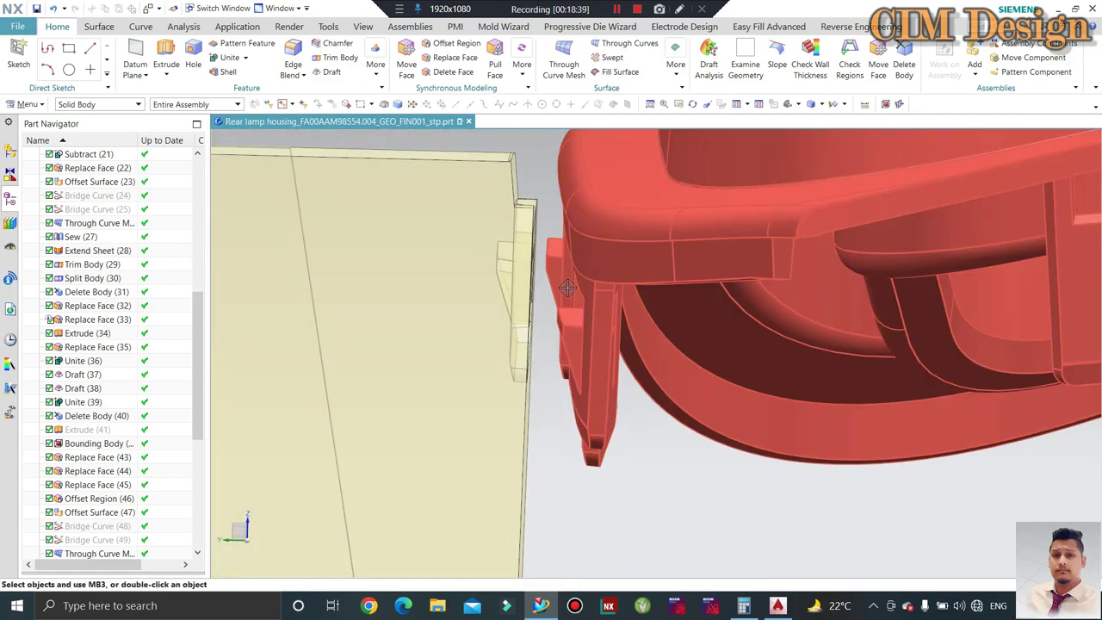
scroll(524, 187, down, 3)
scroll(497, 197, up, 2)
scroll(507, 224, down, 2)
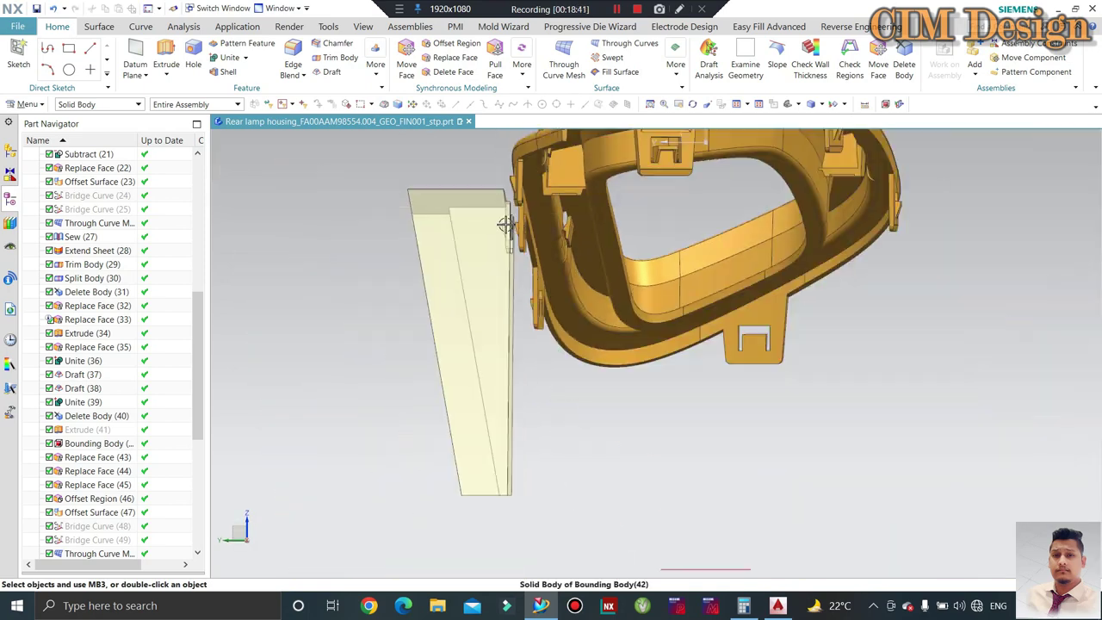
middle_drag(506, 224, 543, 256)
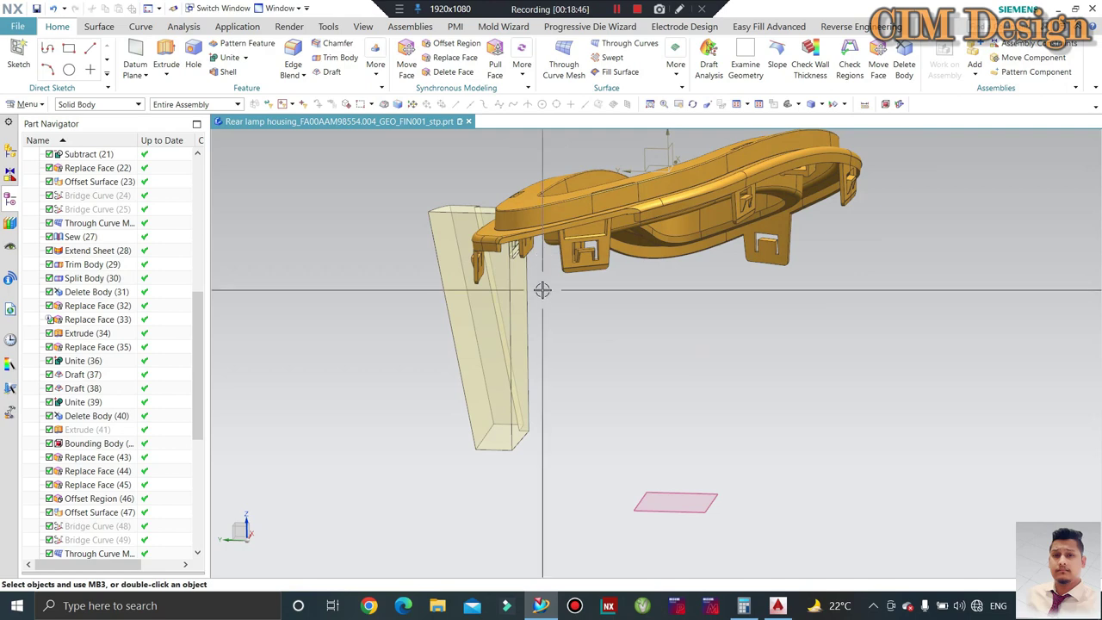
mouse_move(491, 327)
middle_down()
mouse_move(499, 322)
mouse_move(500, 335)
mouse_move(488, 254)
mouse_move(480, 268)
mouse_move(468, 265)
mouse_move(443, 228)
mouse_move(475, 282)
mouse_move(447, 267)
middle_up()
scroll(457, 250, up, 3)
scroll(465, 259, up, 2)
scroll(469, 271, down, 4)
scroll(447, 266, up, 3)
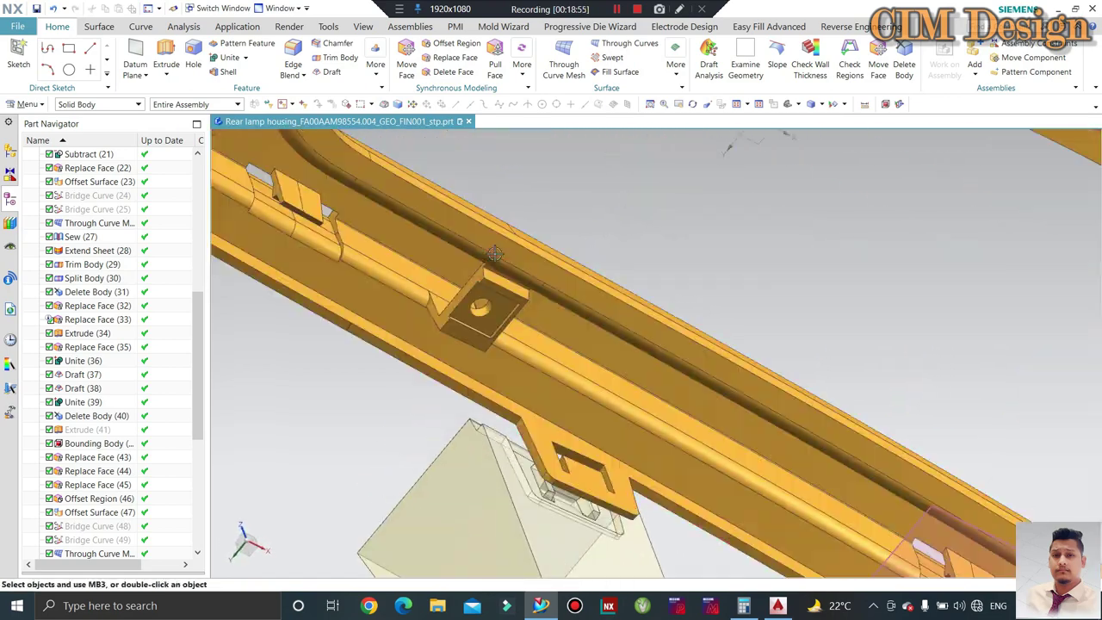
scroll(412, 263, up, 2)
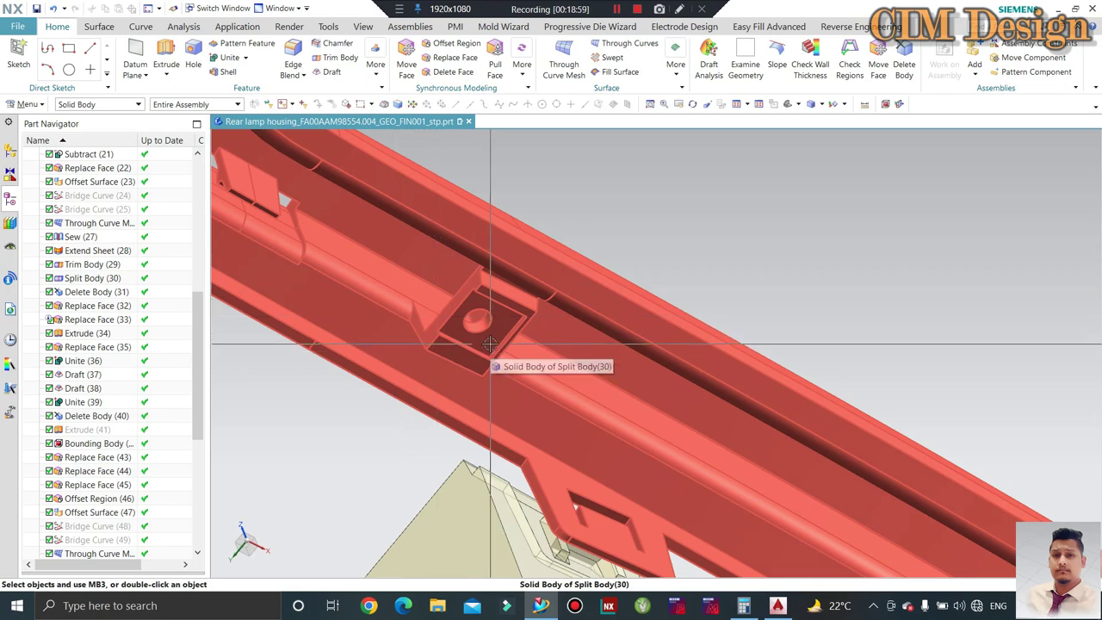
scroll(490, 344, down, 2)
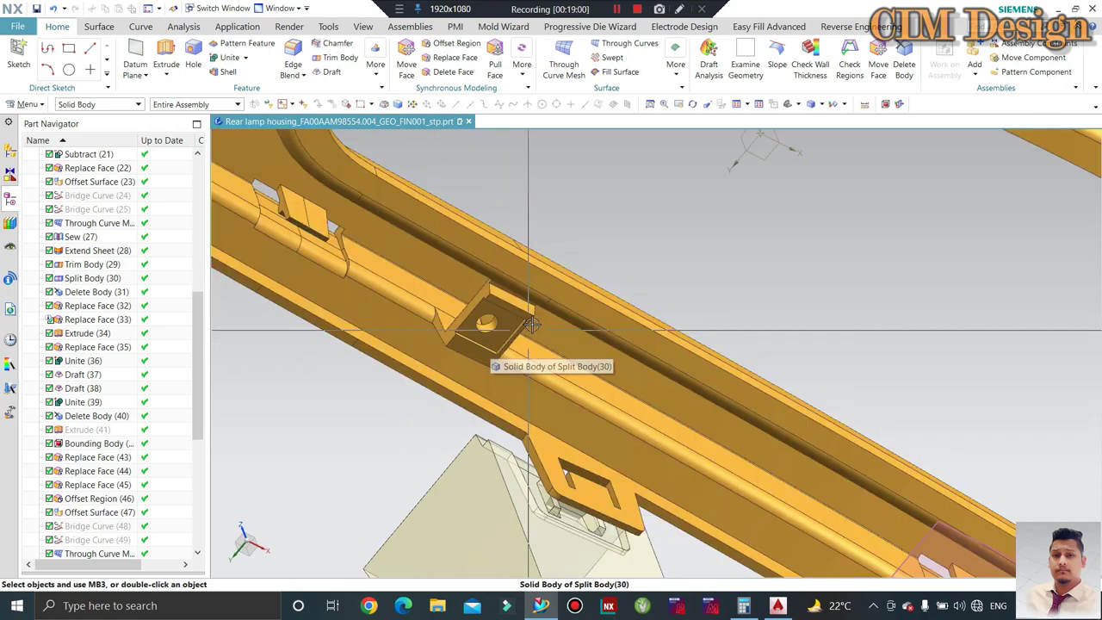
scroll(490, 345, down, 3)
mouse_move(490, 345)
middle_down()
mouse_move(543, 293)
mouse_move(559, 305)
mouse_move(554, 278)
mouse_move(536, 302)
mouse_move(545, 319)
middle_up()
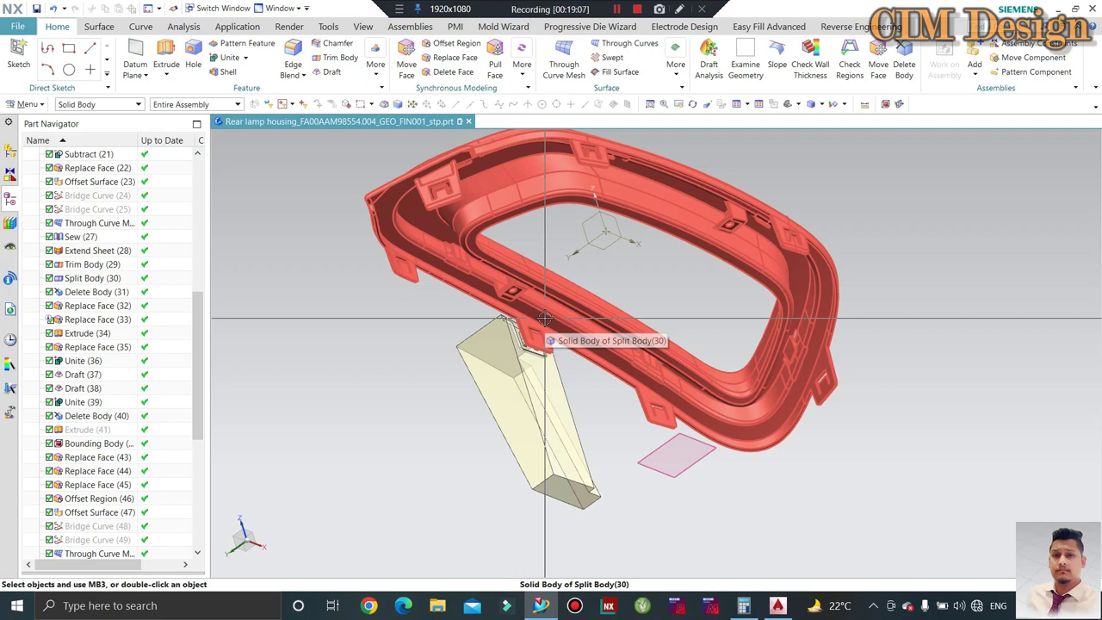
mouse_move(545, 319)
middle_down()
mouse_move(472, 327)
mouse_move(505, 364)
mouse_move(352, 359)
mouse_move(323, 274)
middle_up()
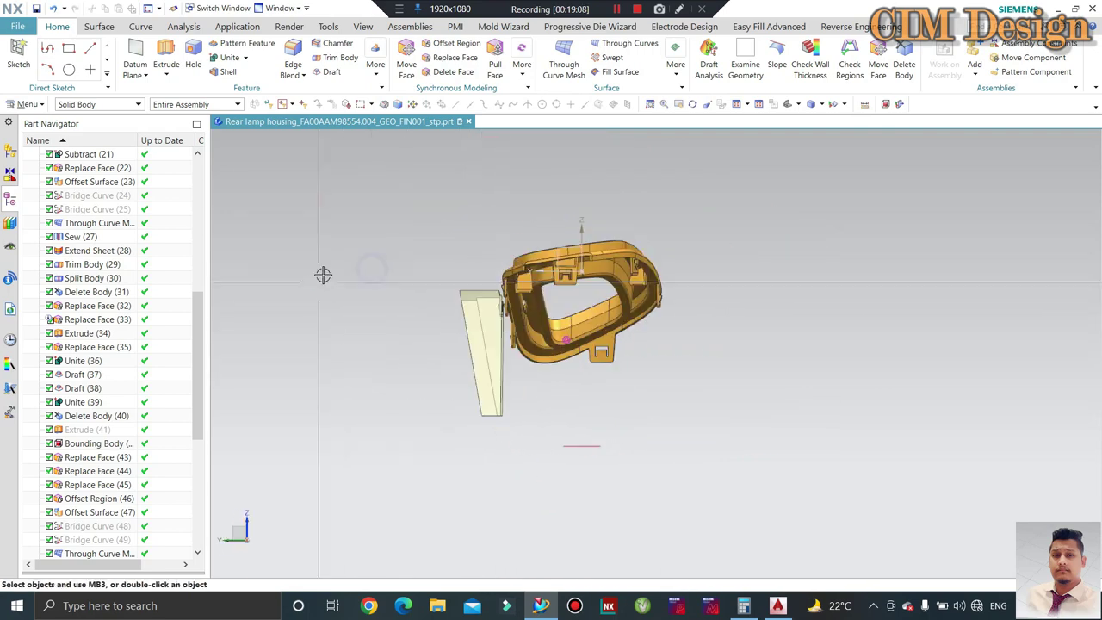
scroll(551, 320, up, 2)
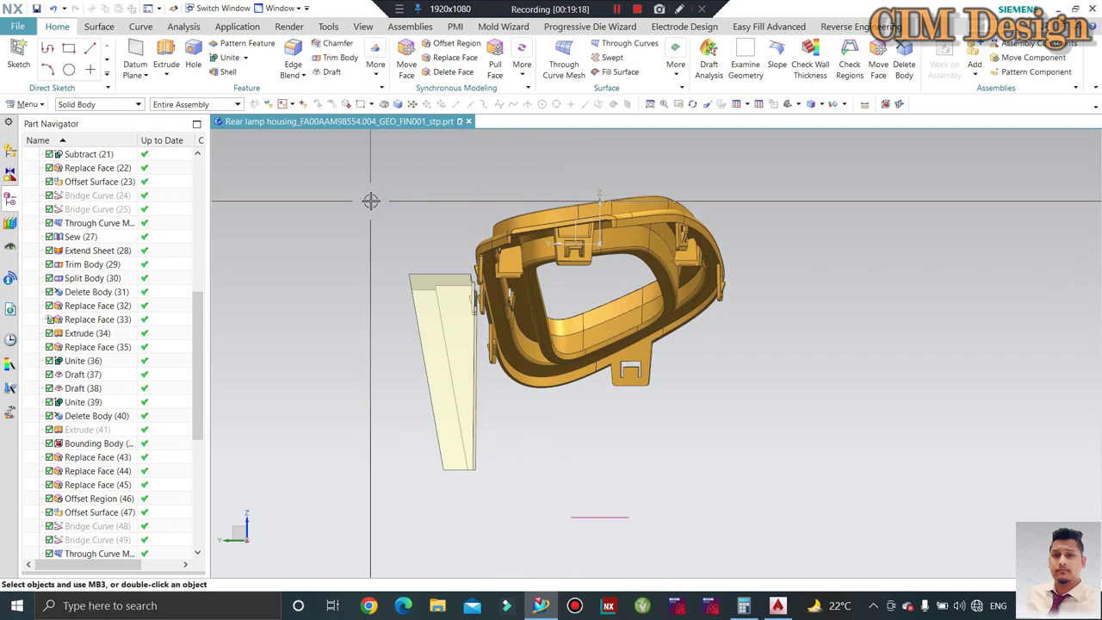
middle_drag(370, 201, 445, 259)
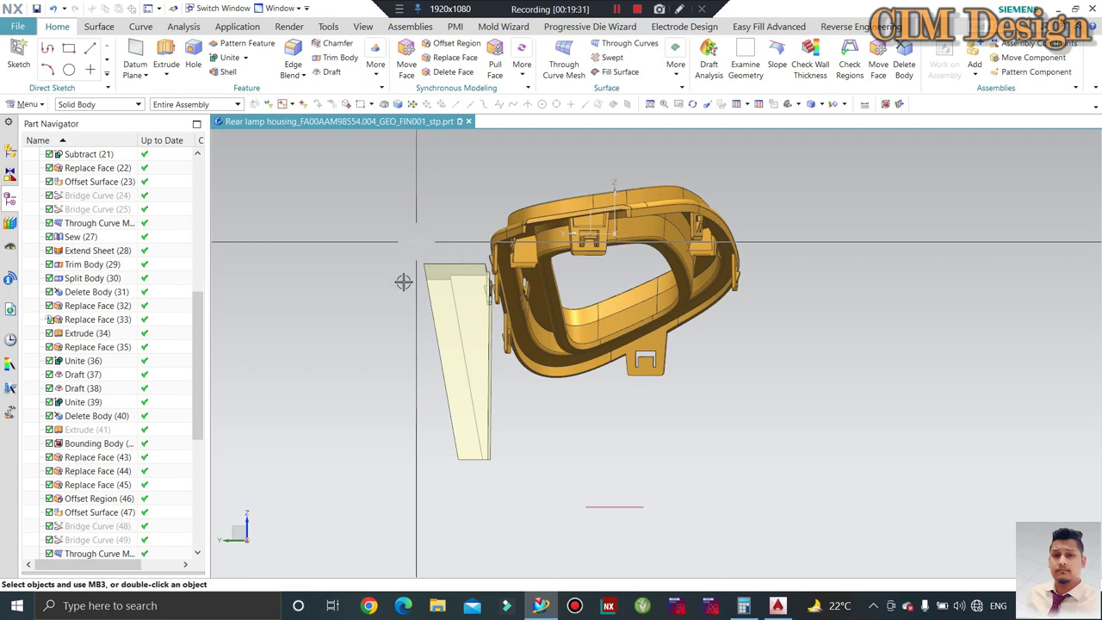
mouse_move(404, 284)
middle_down()
mouse_move(413, 293)
mouse_move(359, 204)
middle_up()
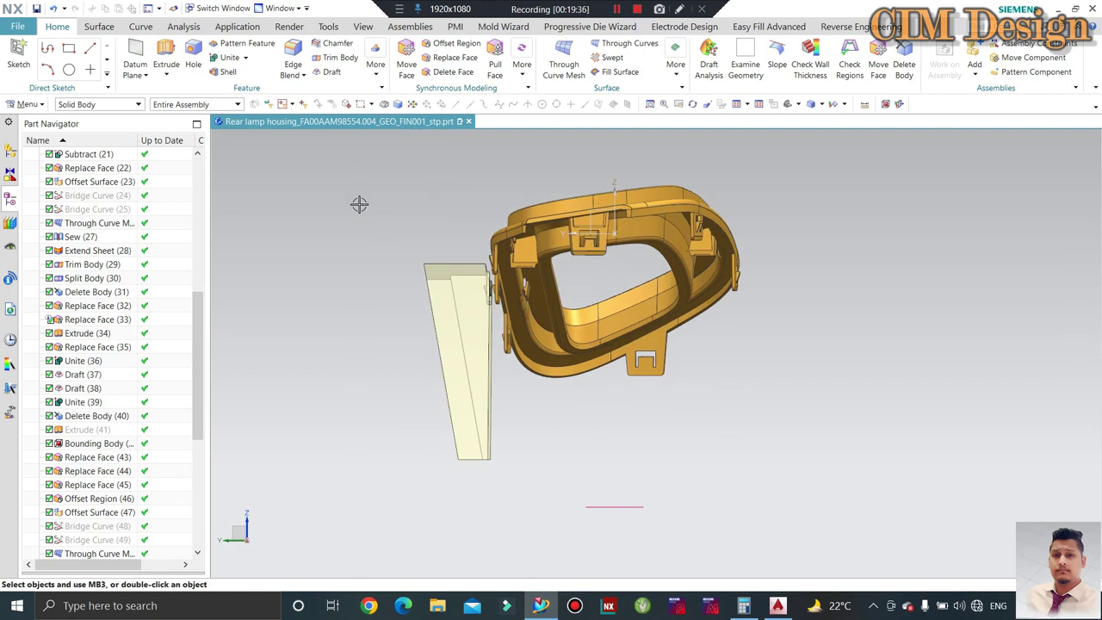
mouse_move(510, 369)
middle_down()
mouse_move(512, 389)
mouse_move(354, 394)
mouse_move(405, 373)
middle_up()
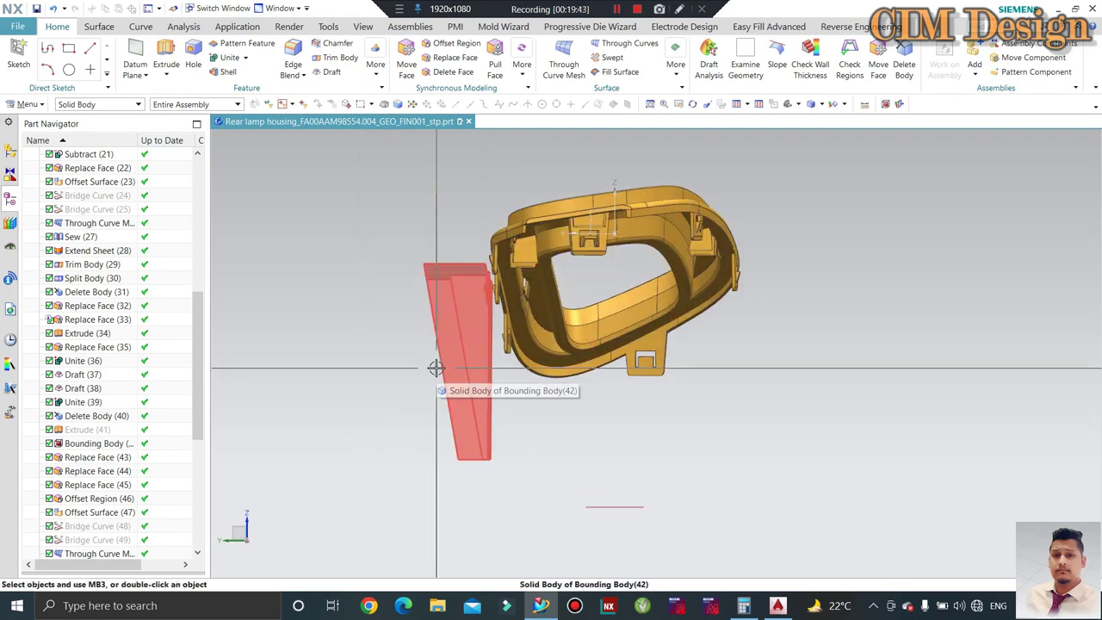
mouse_move(436, 367)
middle_down()
mouse_move(442, 448)
mouse_move(408, 448)
middle_up()
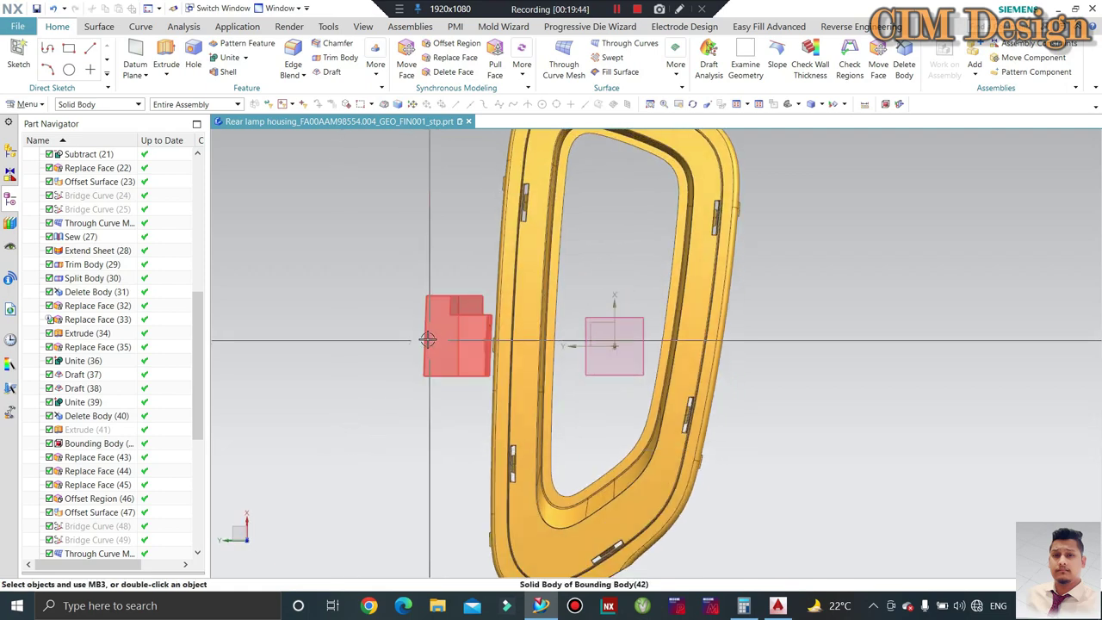
scroll(428, 338, up, 1)
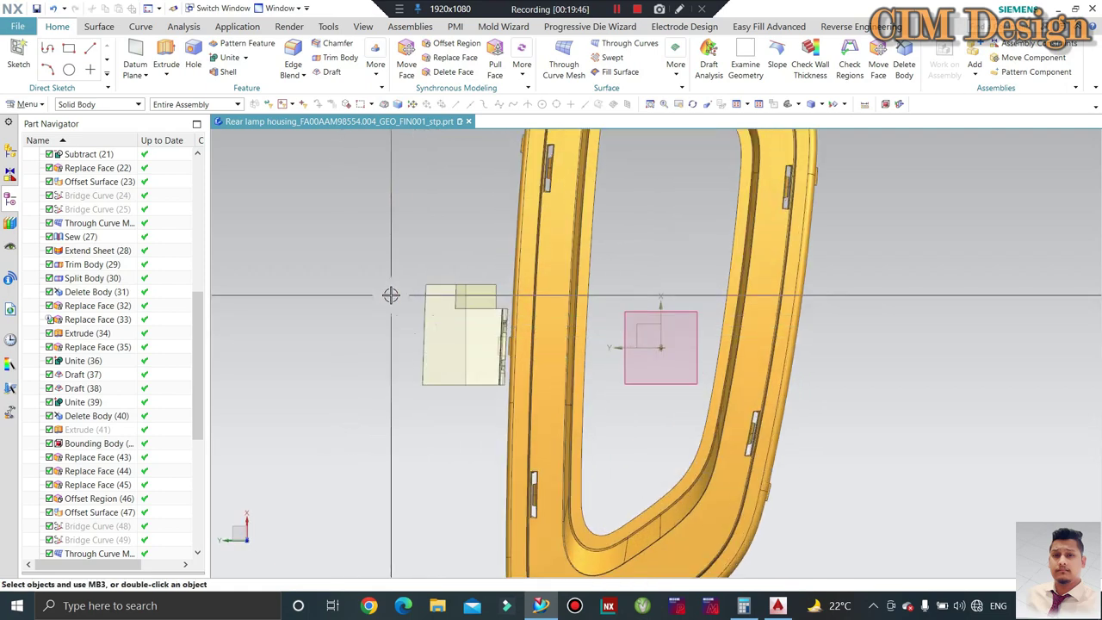
scroll(428, 319, down, 2)
middle_drag(428, 319, 507, 271)
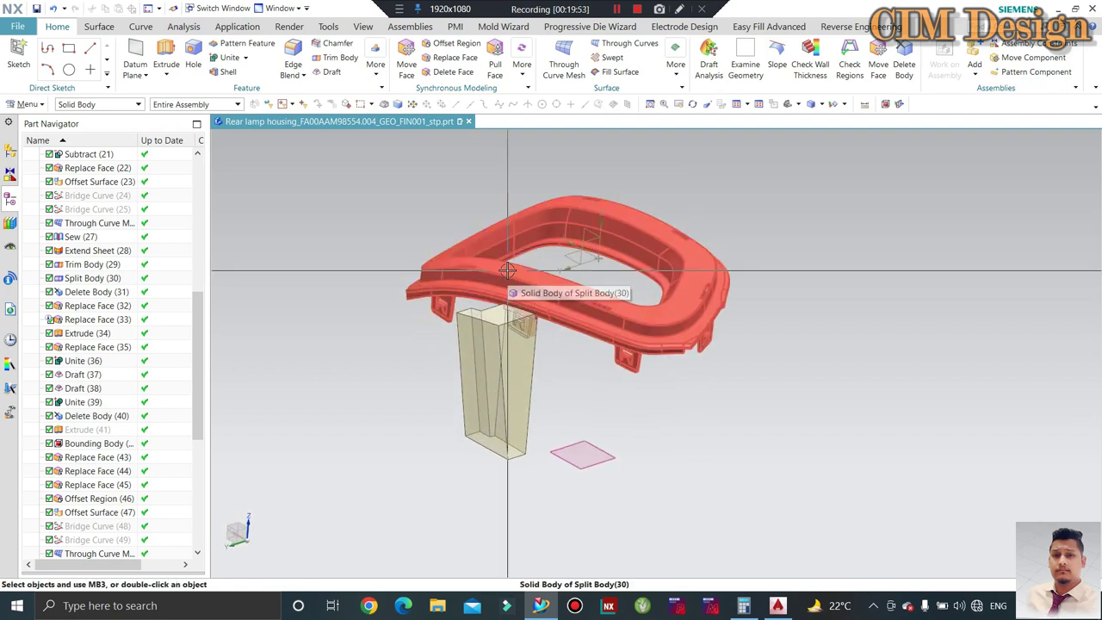
middle_drag(508, 270, 545, 371)
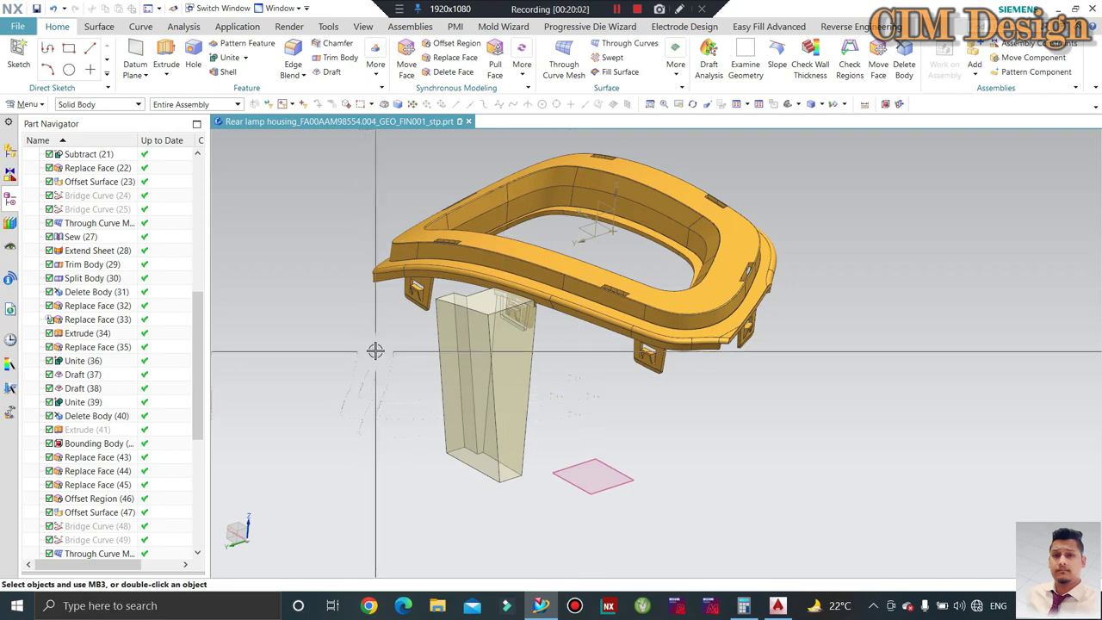
mouse_move(612, 395)
middle_down()
mouse_move(494, 318)
mouse_move(496, 345)
mouse_move(519, 363)
middle_up()
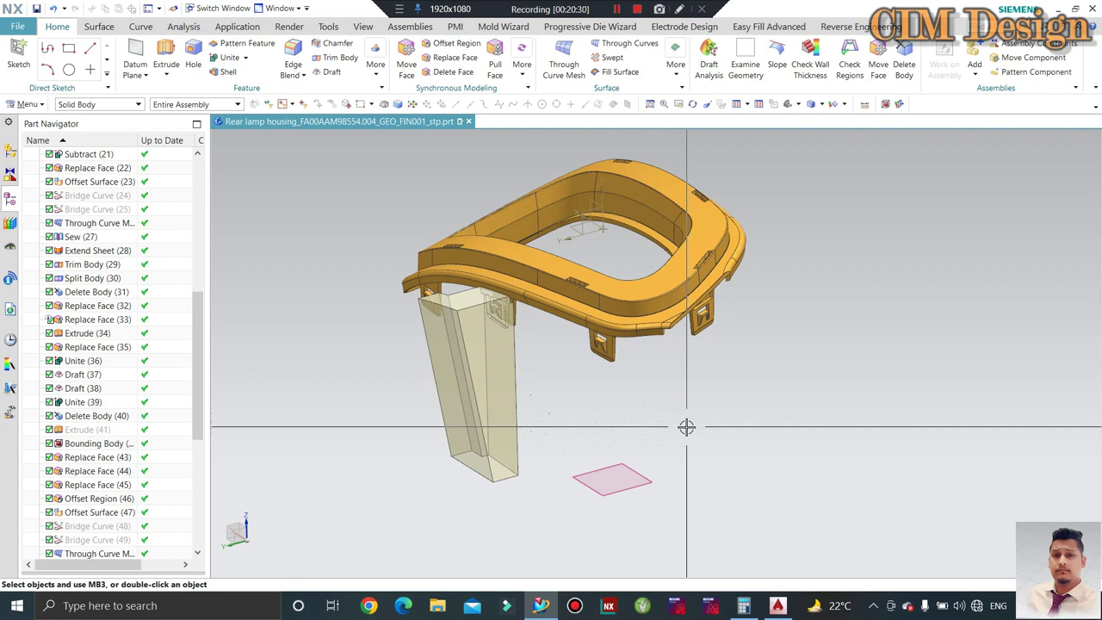
middle_drag(686, 427, 645, 414)
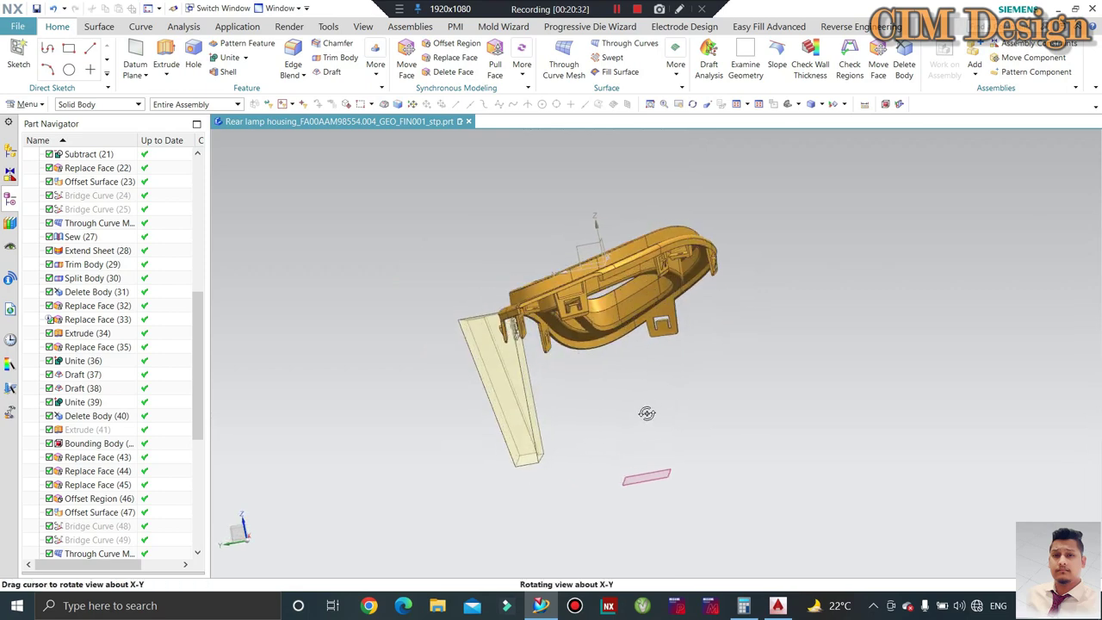
middle_drag(467, 216, 438, 265)
scroll(483, 289, up, 3)
scroll(517, 310, up, 2)
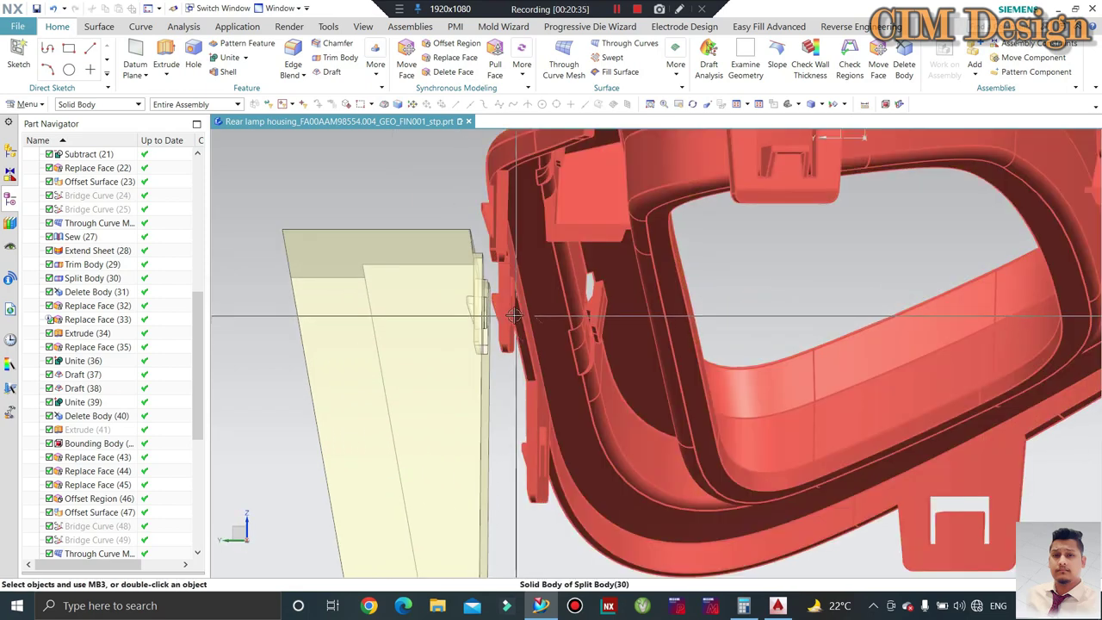
scroll(517, 310, up, 2)
scroll(518, 310, down, 4)
scroll(517, 310, down, 1)
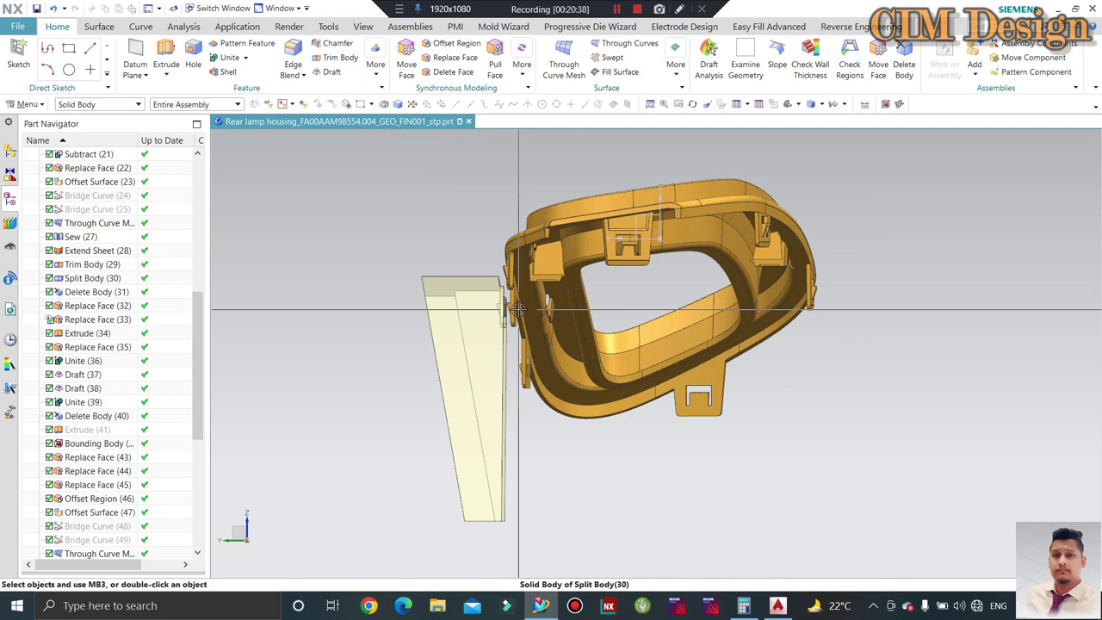
mouse_move(529, 372)
middle_down()
mouse_move(595, 367)
mouse_move(594, 342)
mouse_move(569, 344)
middle_up()
scroll(577, 340, up, 3)
scroll(573, 339, down, 1)
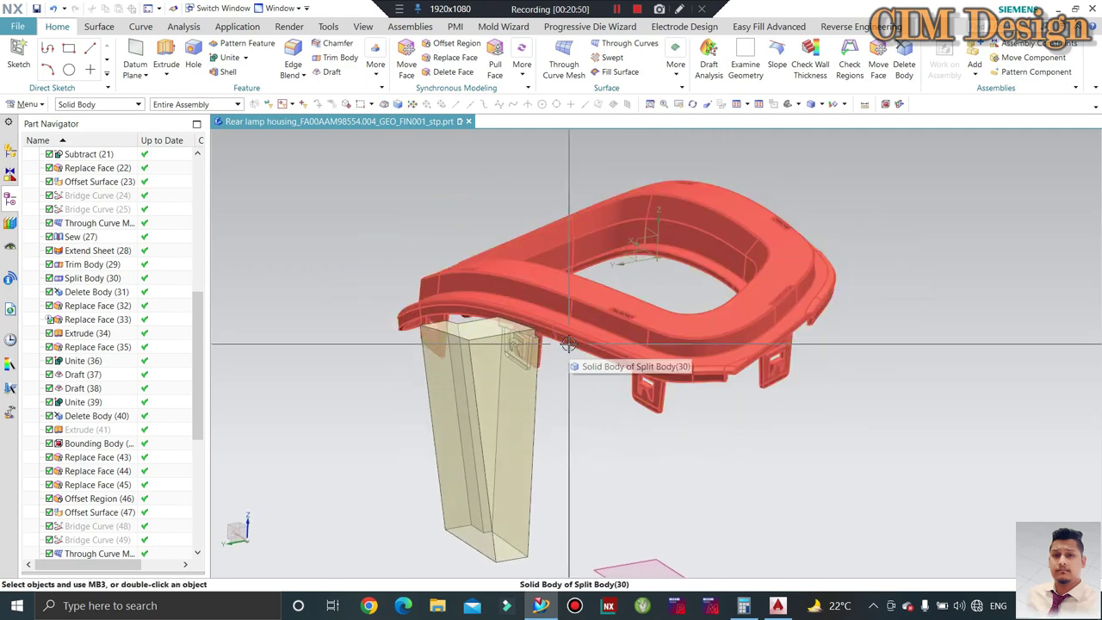
scroll(577, 339, down, 2)
scroll(550, 322, up, 2)
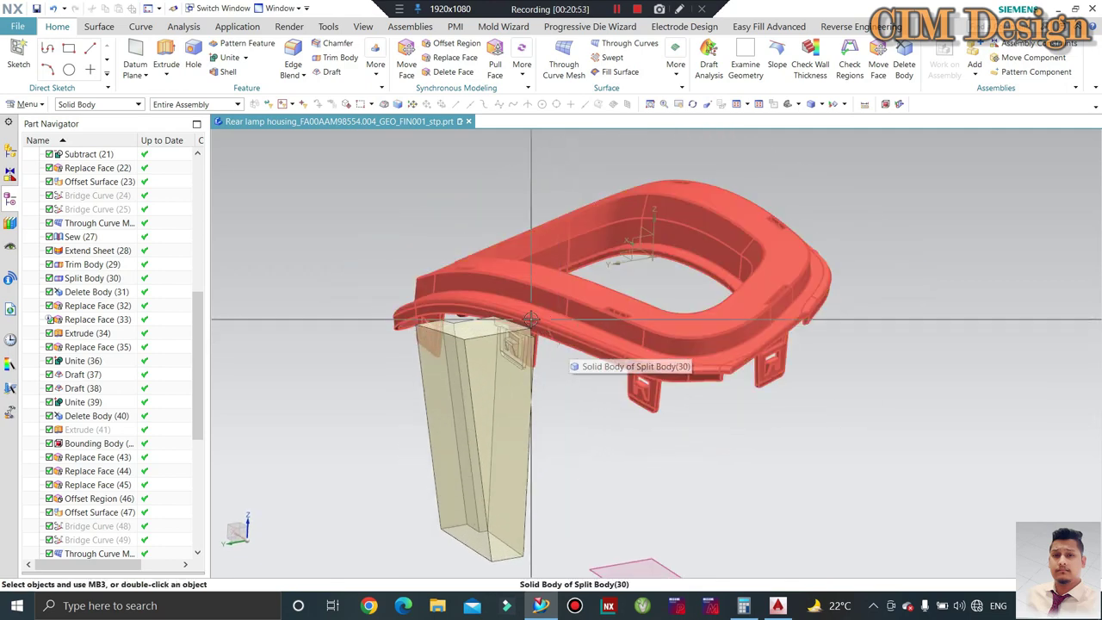
scroll(545, 336, down, 1)
click(656, 379)
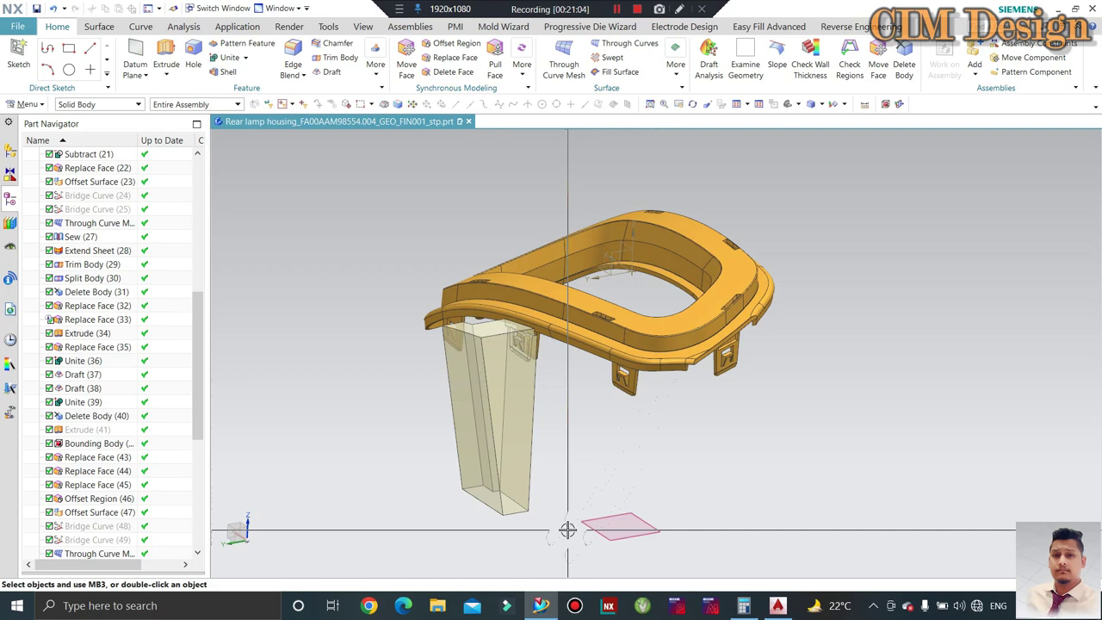
middle_drag(567, 529, 571, 444)
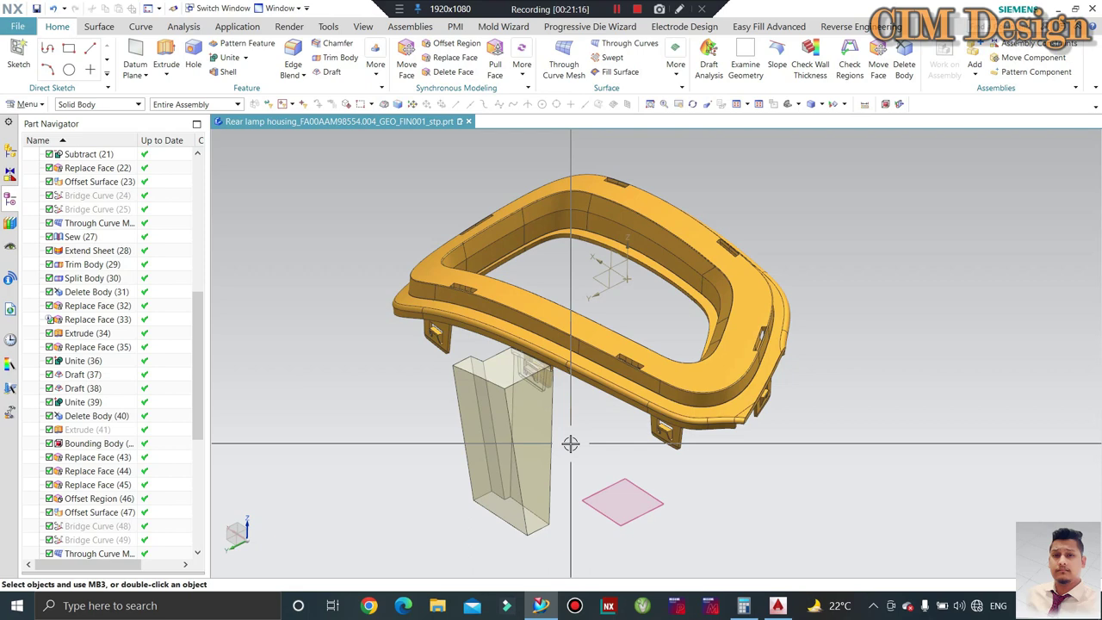
mouse_move(571, 443)
middle_down()
mouse_move(536, 399)
mouse_move(701, 264)
middle_up()
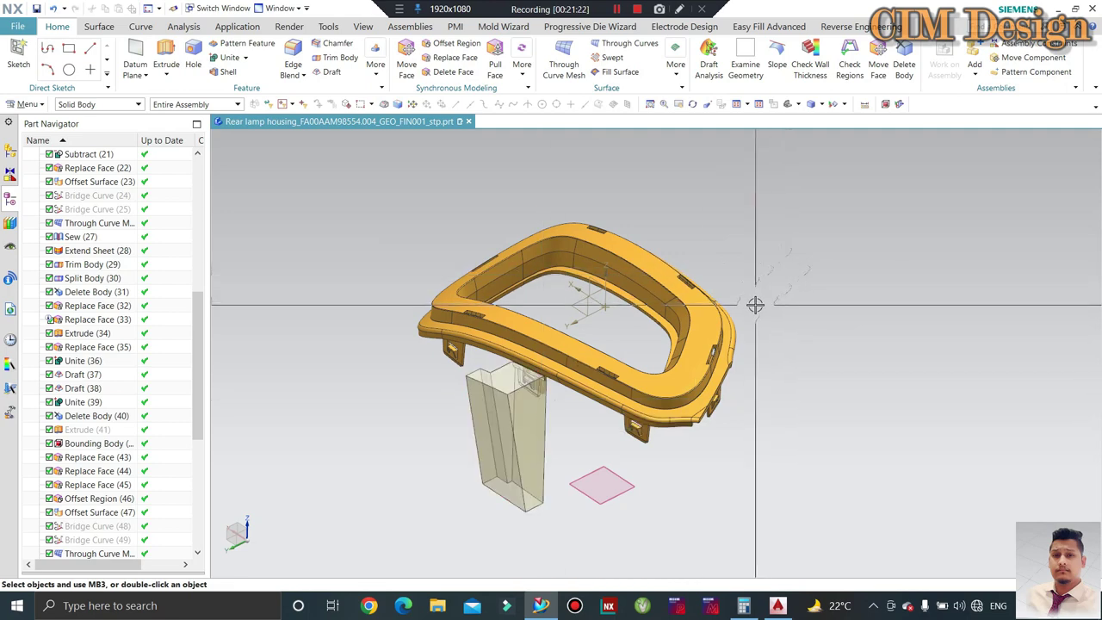
mouse_move(694, 341)
middle_down()
mouse_move(706, 334)
mouse_move(673, 350)
middle_up()
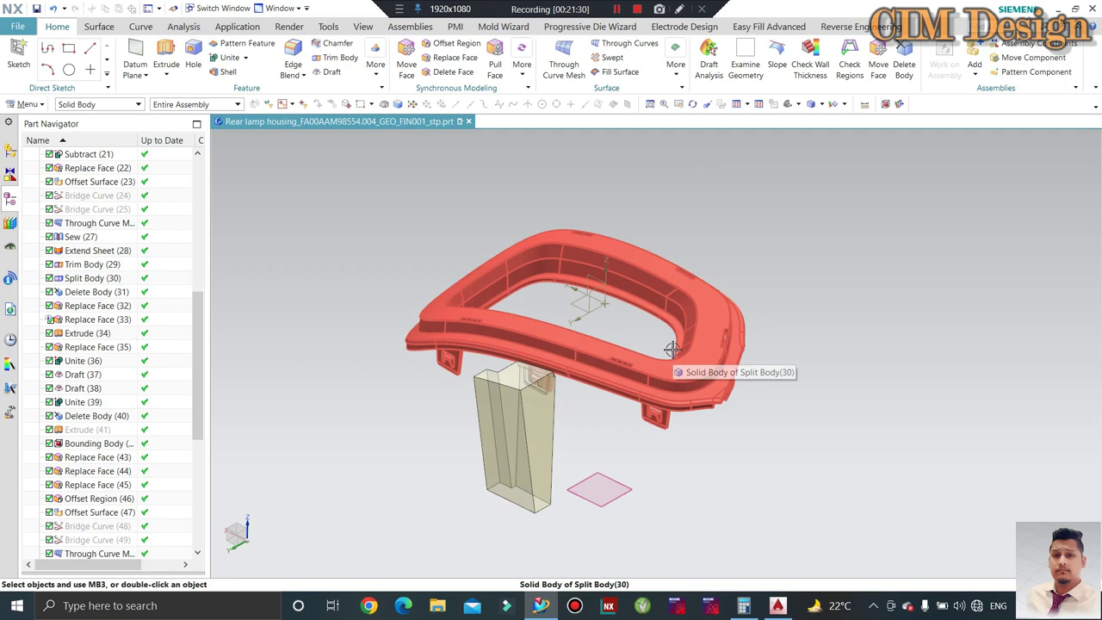
mouse_move(673, 350)
middle_down()
mouse_move(609, 322)
mouse_move(608, 337)
middle_up()
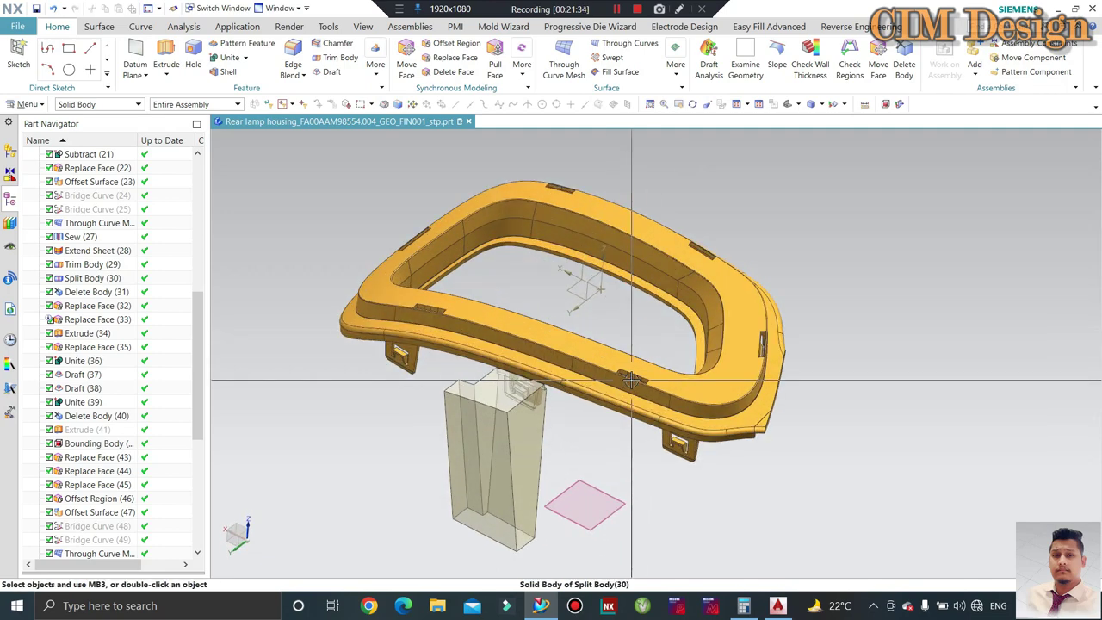
mouse_move(631, 380)
middle_down()
mouse_move(719, 240)
mouse_move(654, 284)
middle_up()
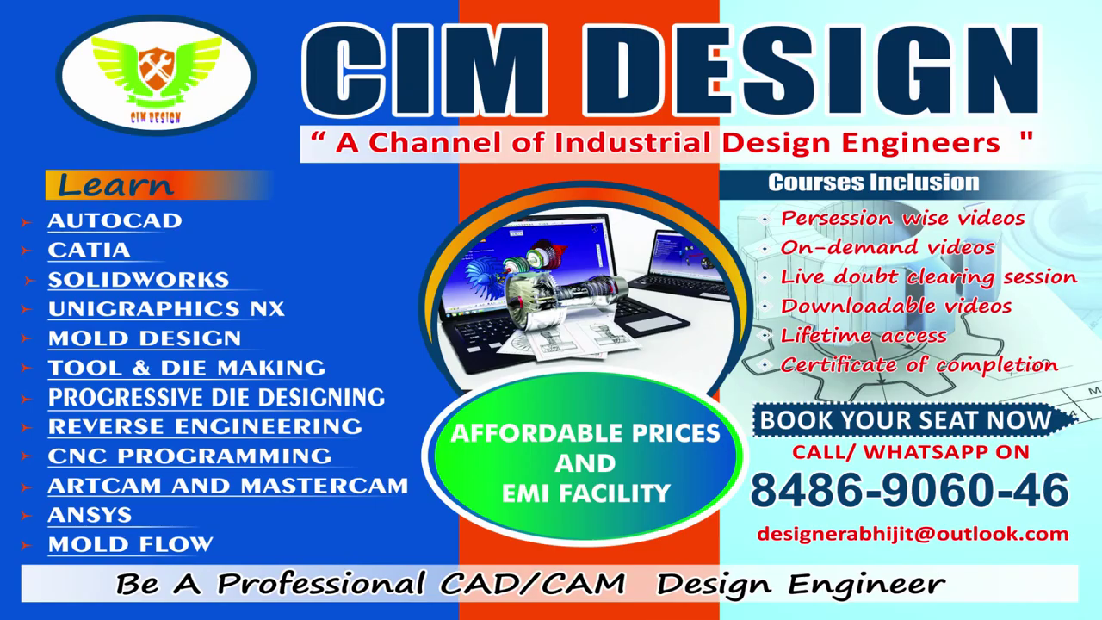